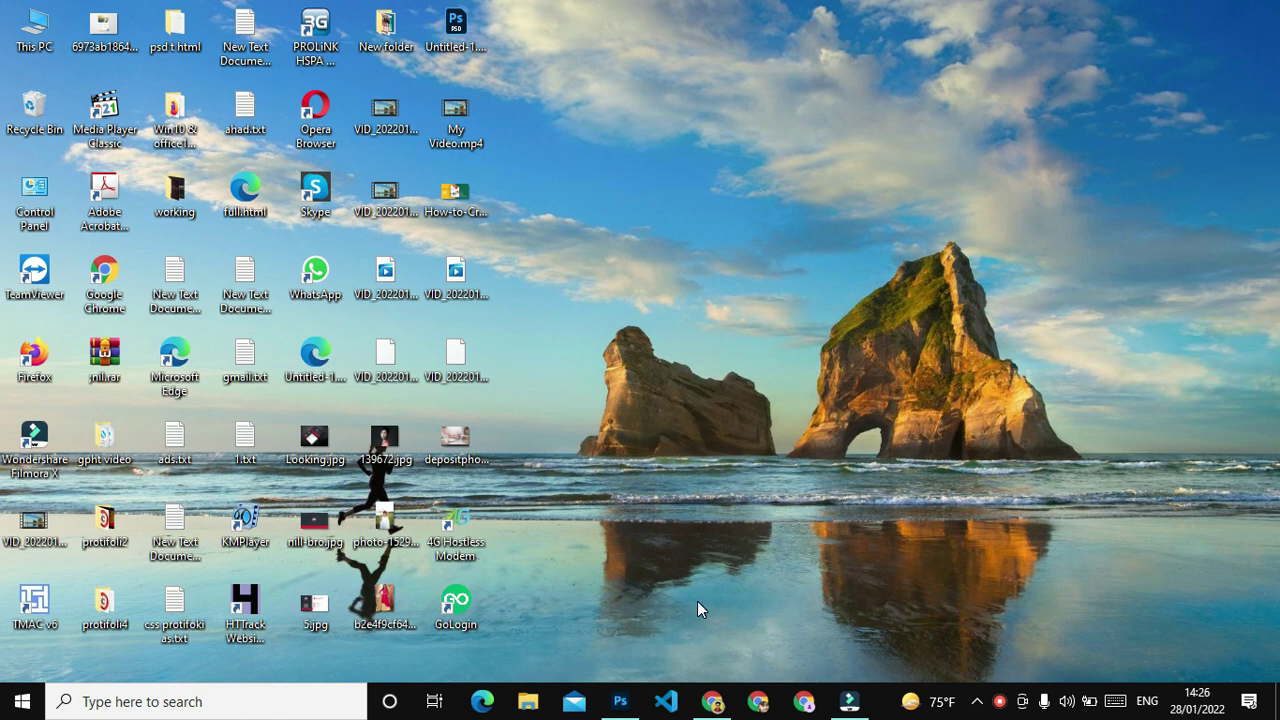
Restore the Photoshop window with the Untitled-1 flyer from the taskbar.
{"action": "left_click", "coordinate": [620, 704]}
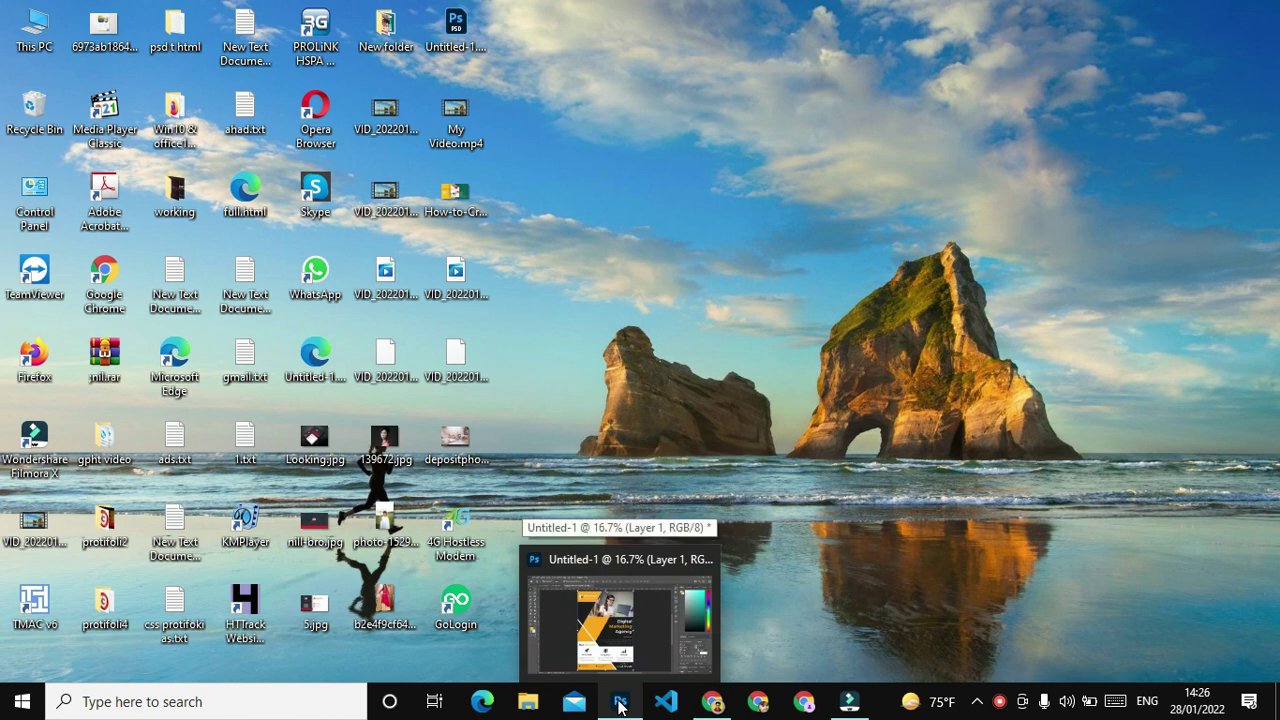
{"action": "left_click", "coordinate": [620, 704]}
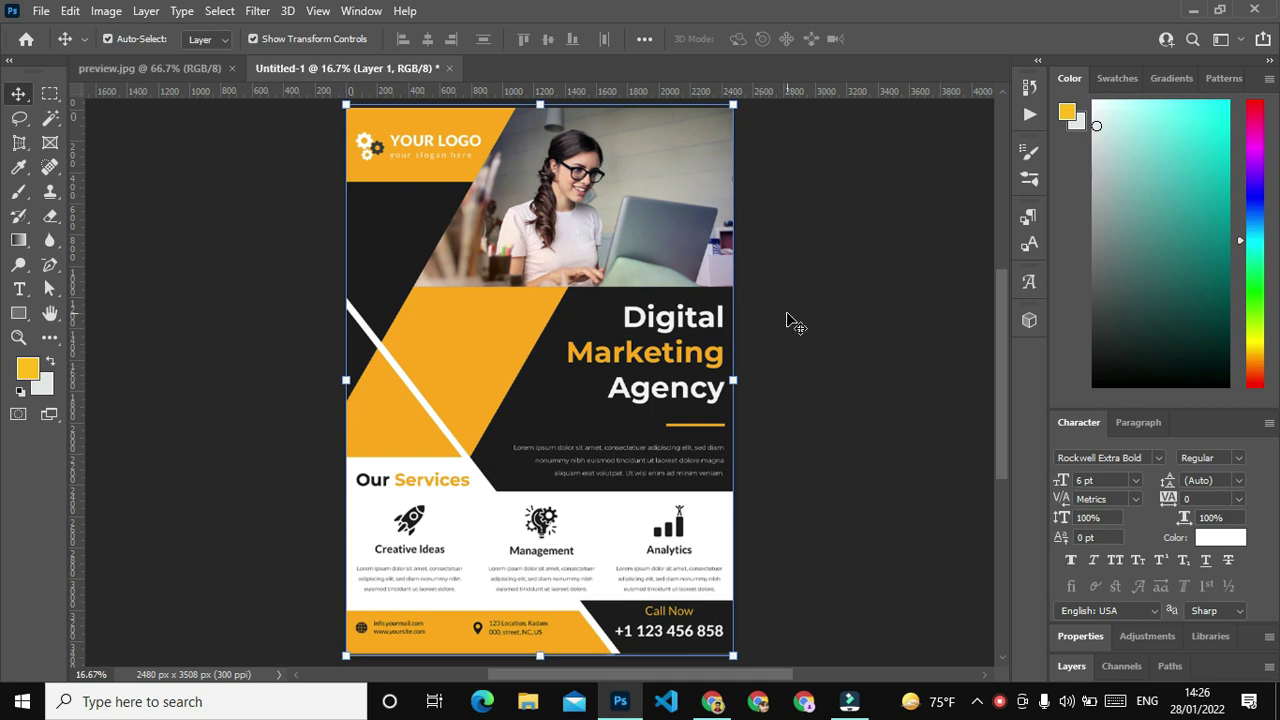
Expand the Layers panel and lock Layer 1, the reference flyer image.
{"action": "left_click", "coordinate": [1068, 666]}
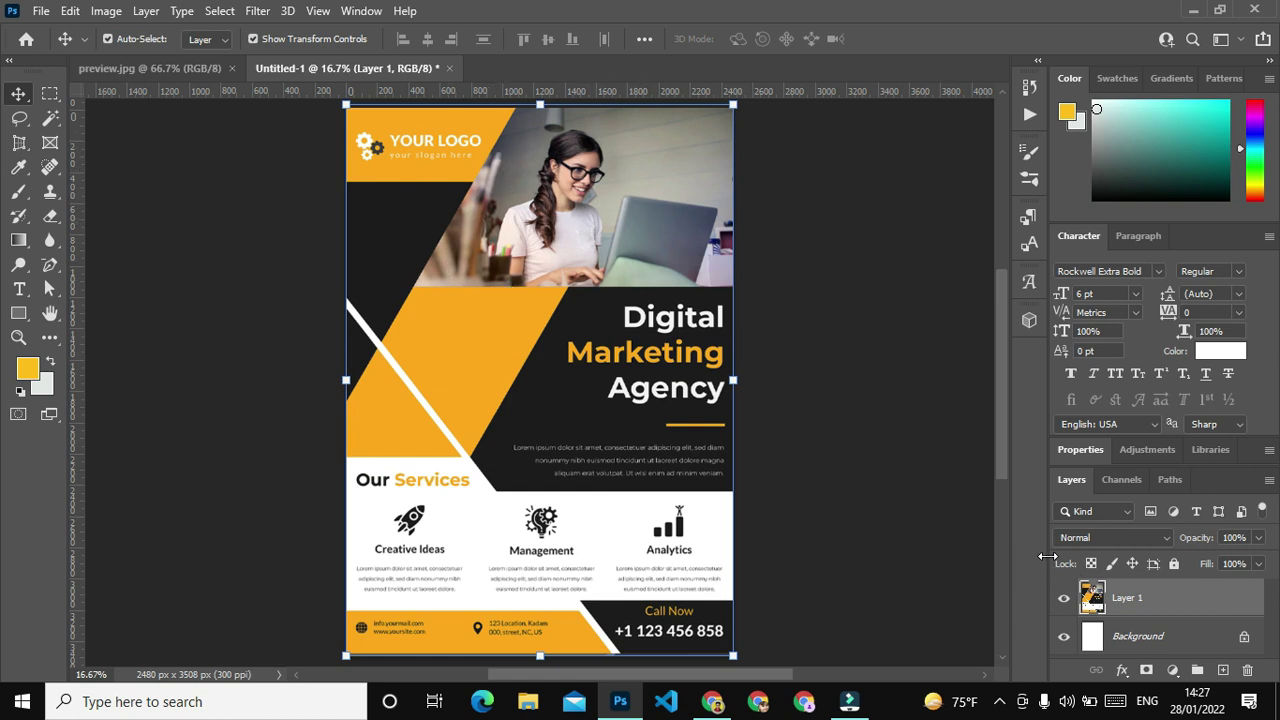
{"action": "left_click", "coordinate": [1175, 564]}
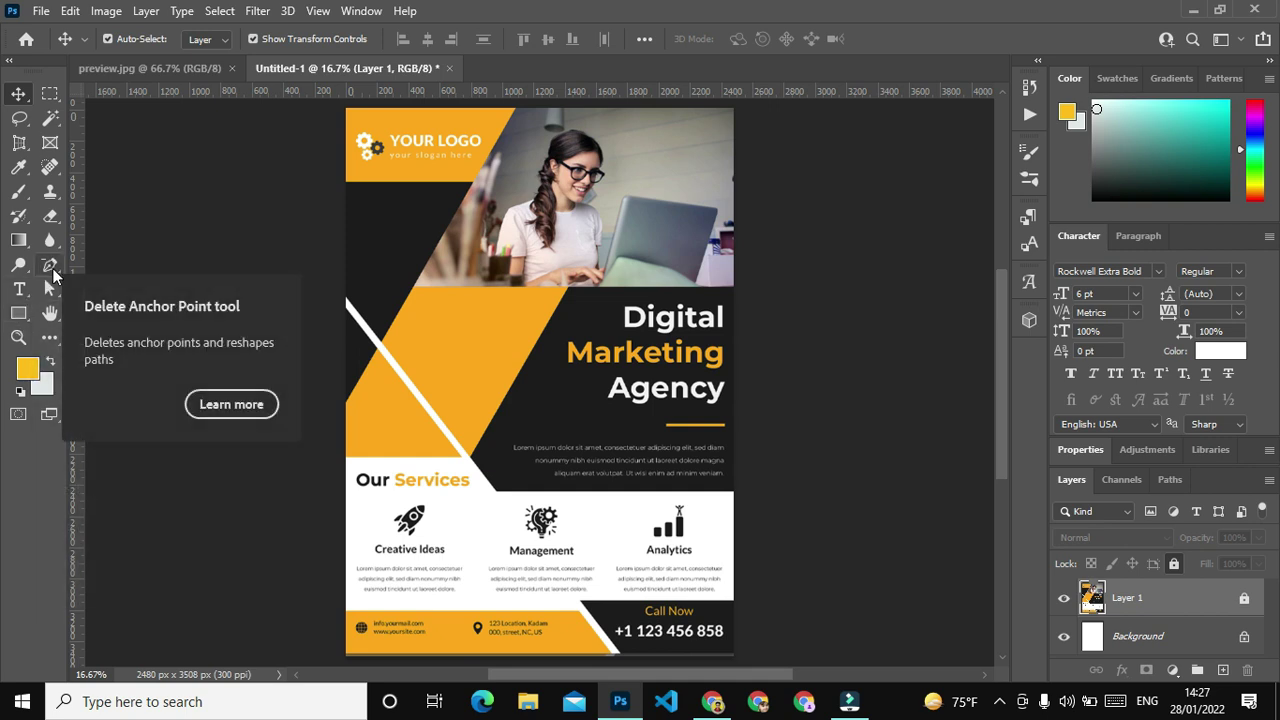
Switch to the standard Pen tool and add guides along the flyer's four edges.
{"action": "left_click", "coordinate": [58, 270]}
{"action": "left_click", "coordinate": [52, 266]}
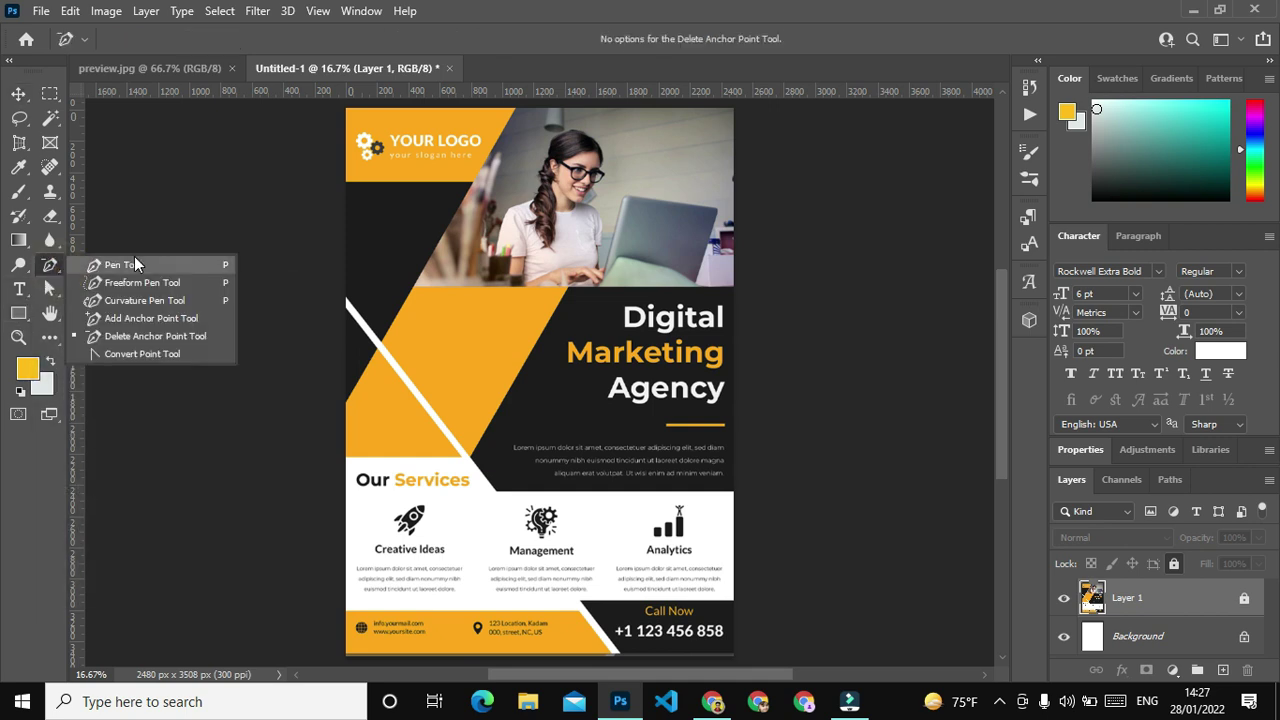
{"action": "left_click", "coordinate": [133, 256]}
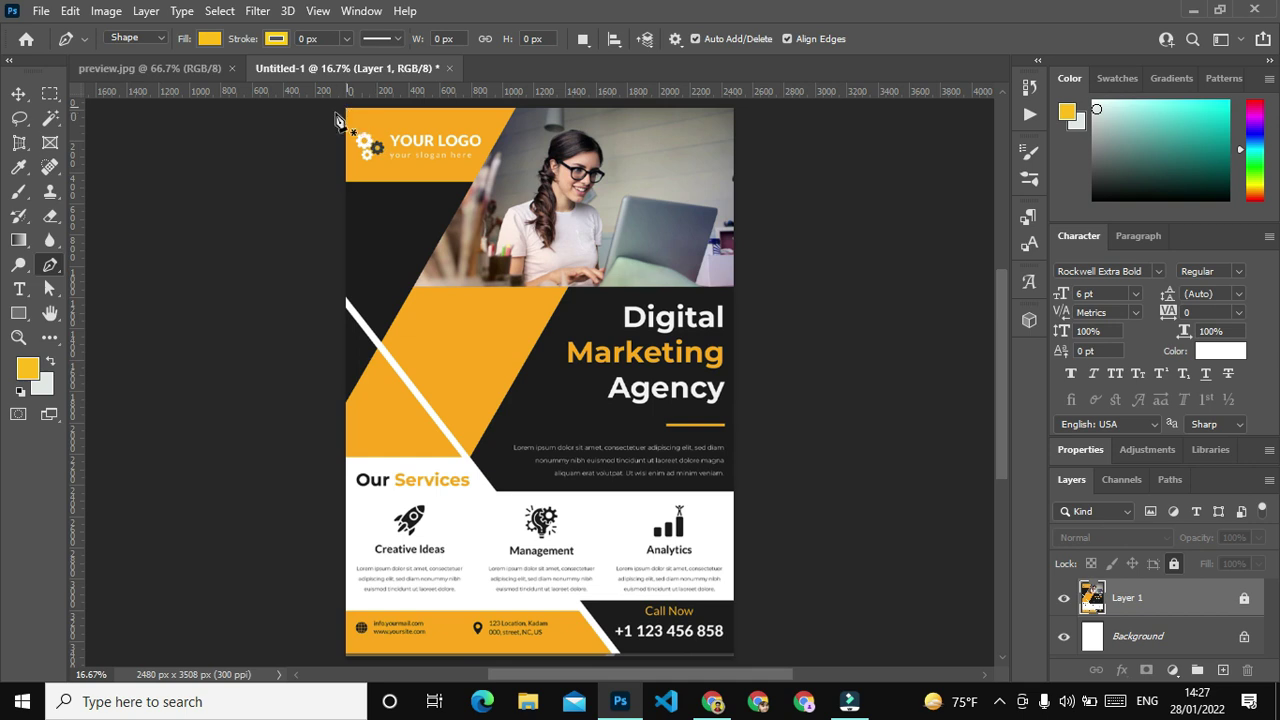
{"action": "left_click_drag", "start_coordinate": [77, 258], "coordinate": [346, 235]}
{"action": "mouse_move", "coordinate": [485, 92]}
{"action": "left_mouse_down"}
{"action": "mouse_move", "coordinate": [513, 108]}
{"action": "mouse_move", "coordinate": [483, 648]}
{"action": "left_mouse_up"}
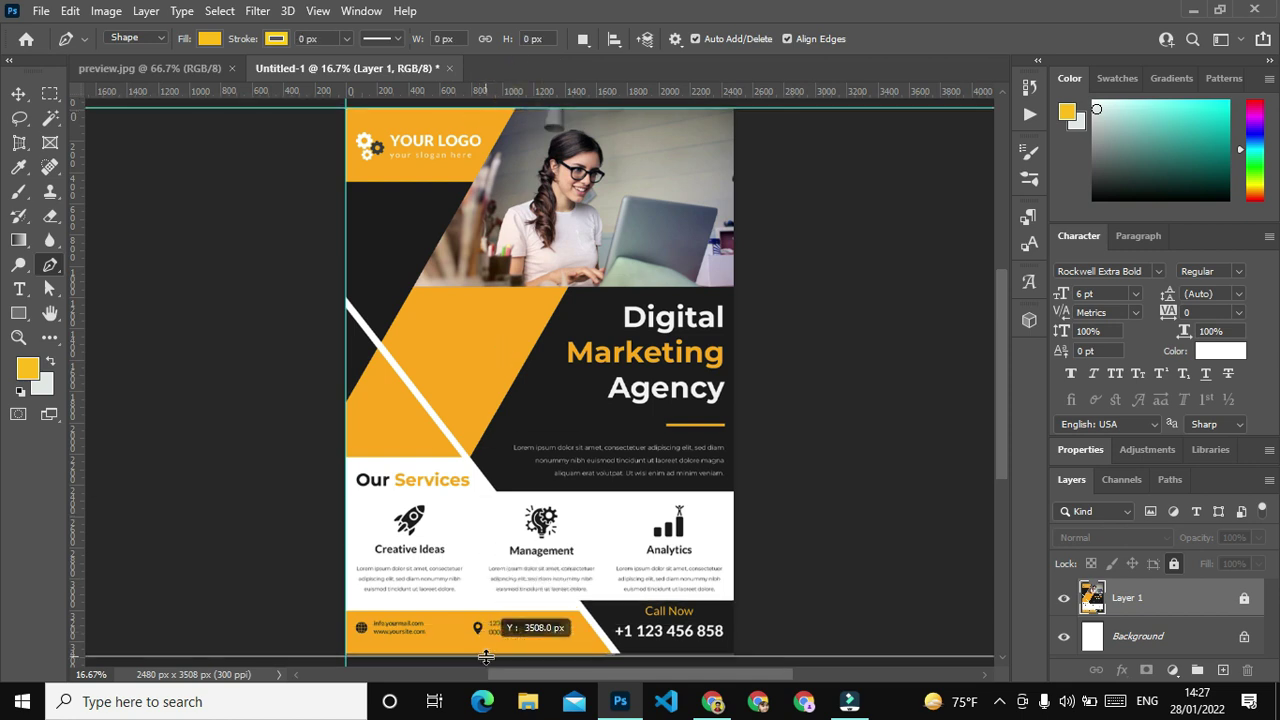
{"action": "mouse_move", "coordinate": [75, 375]}
{"action": "left_mouse_down"}
{"action": "mouse_move", "coordinate": [769, 436]}
{"action": "mouse_move", "coordinate": [734, 436]}
{"action": "left_mouse_up"}
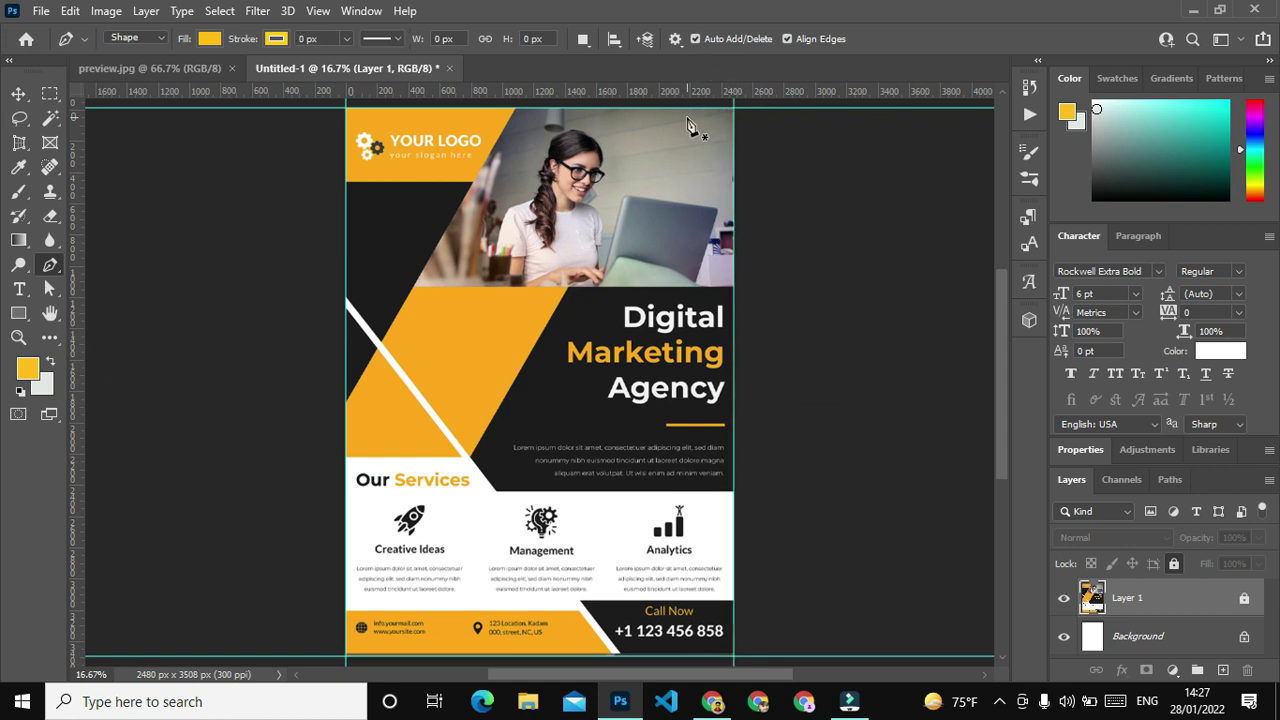
Add guides at the photo bottom, logo panel, heading area, Our Services band and footer.
{"action": "left_click_drag", "start_coordinate": [690, 100], "coordinate": [685, 292]}
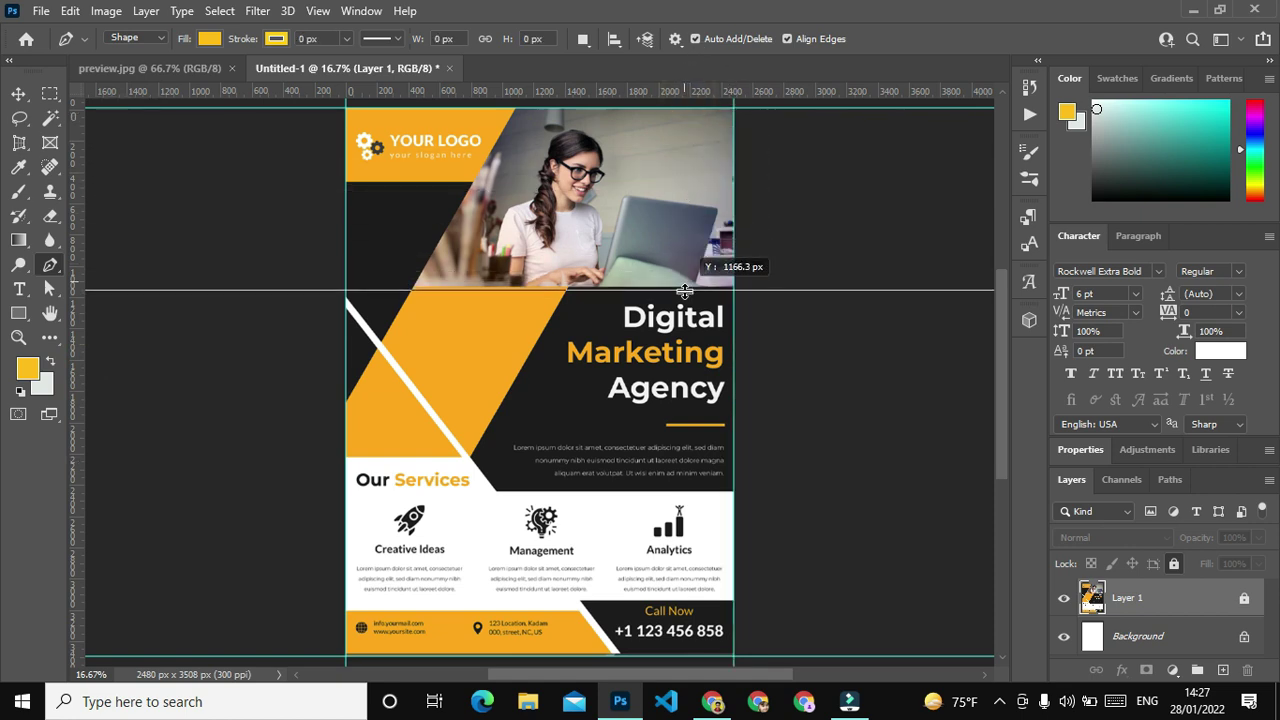
{"action": "left_click_drag", "start_coordinate": [685, 292], "coordinate": [685, 287]}
{"action": "left_click_drag", "start_coordinate": [84, 200], "coordinate": [515, 230]}
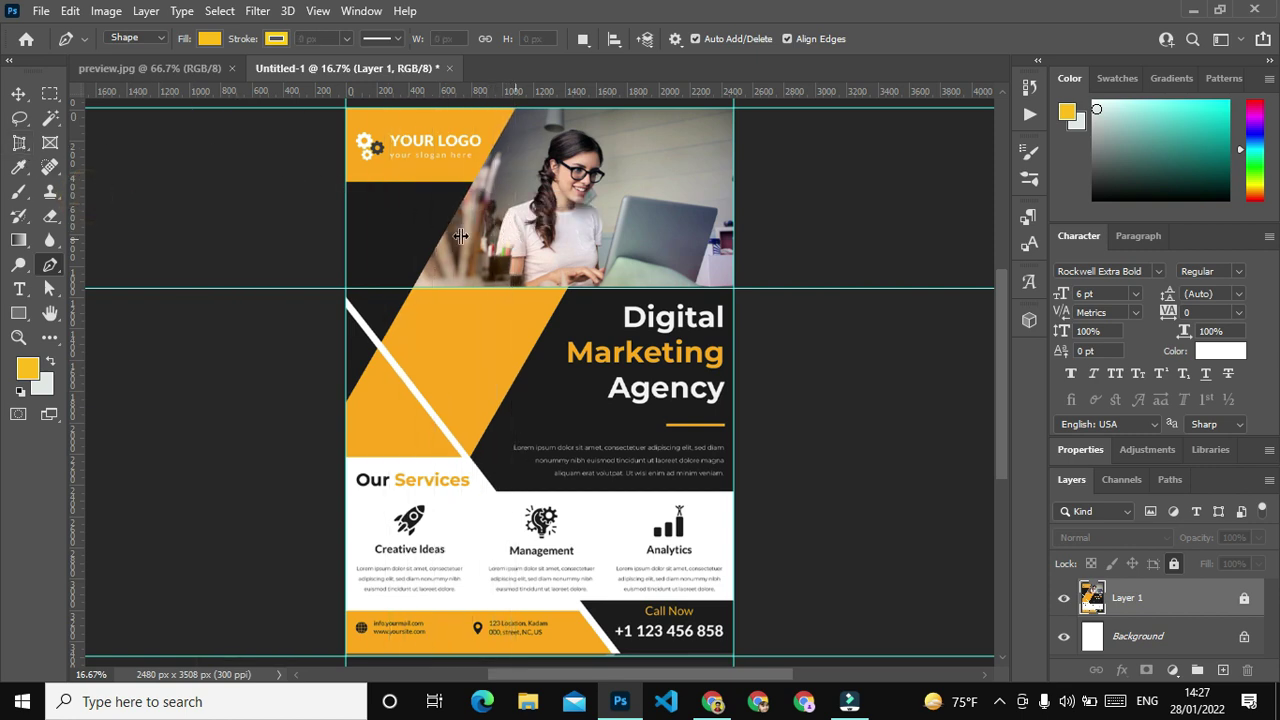
{"action": "left_click_drag", "start_coordinate": [351, 93], "coordinate": [351, 184]}
{"action": "left_click_drag", "start_coordinate": [440, 92], "coordinate": [440, 338]}
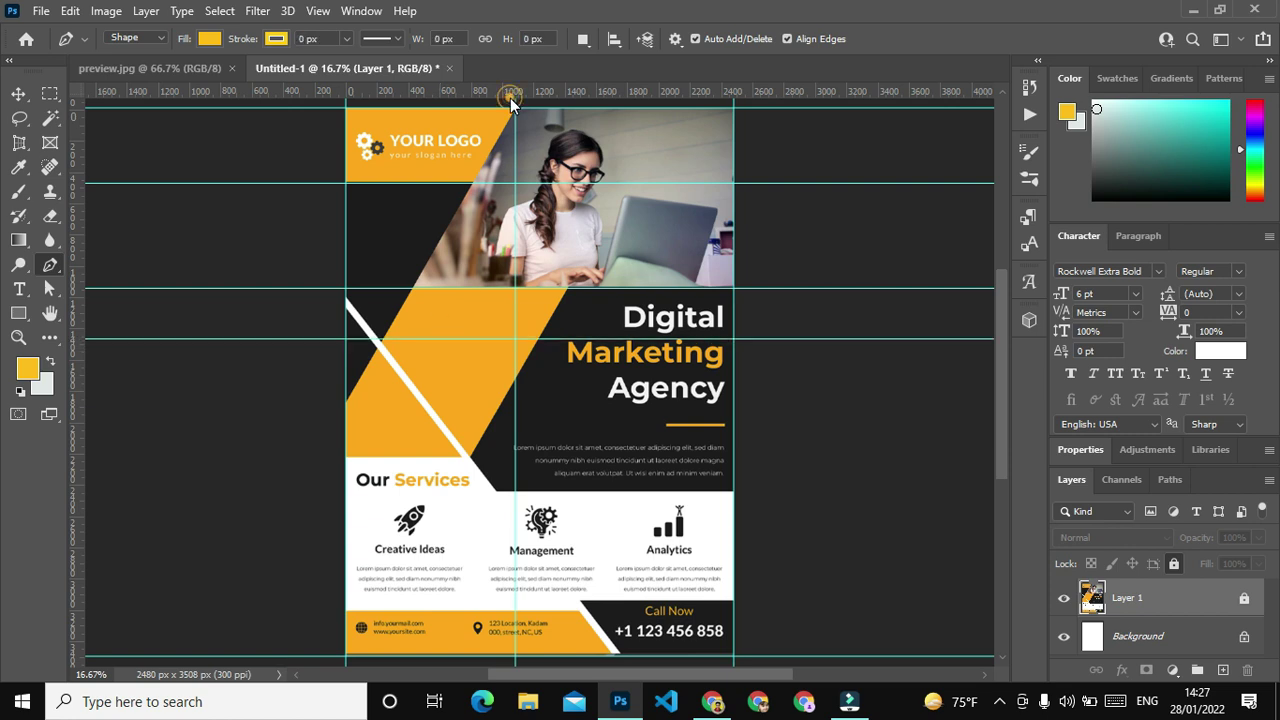
{"action": "left_click_drag", "start_coordinate": [510, 92], "coordinate": [475, 297]}
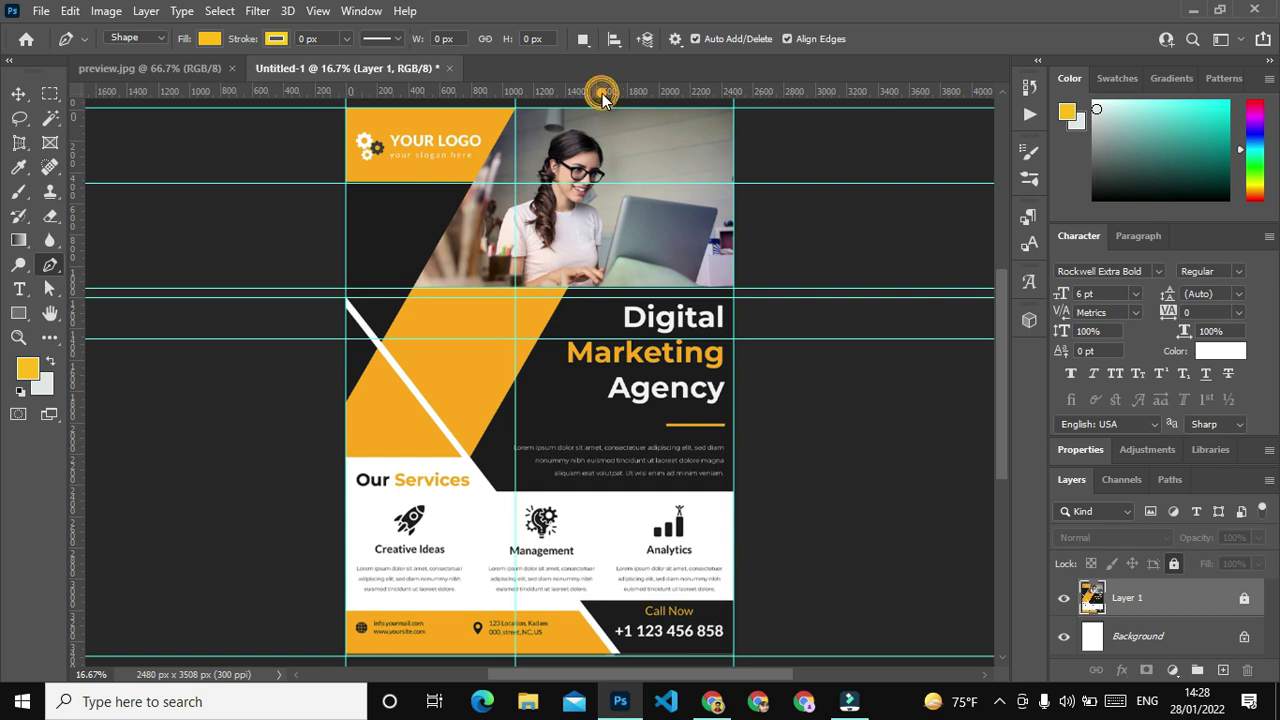
{"action": "left_click_drag", "start_coordinate": [602, 93], "coordinate": [586, 457]}
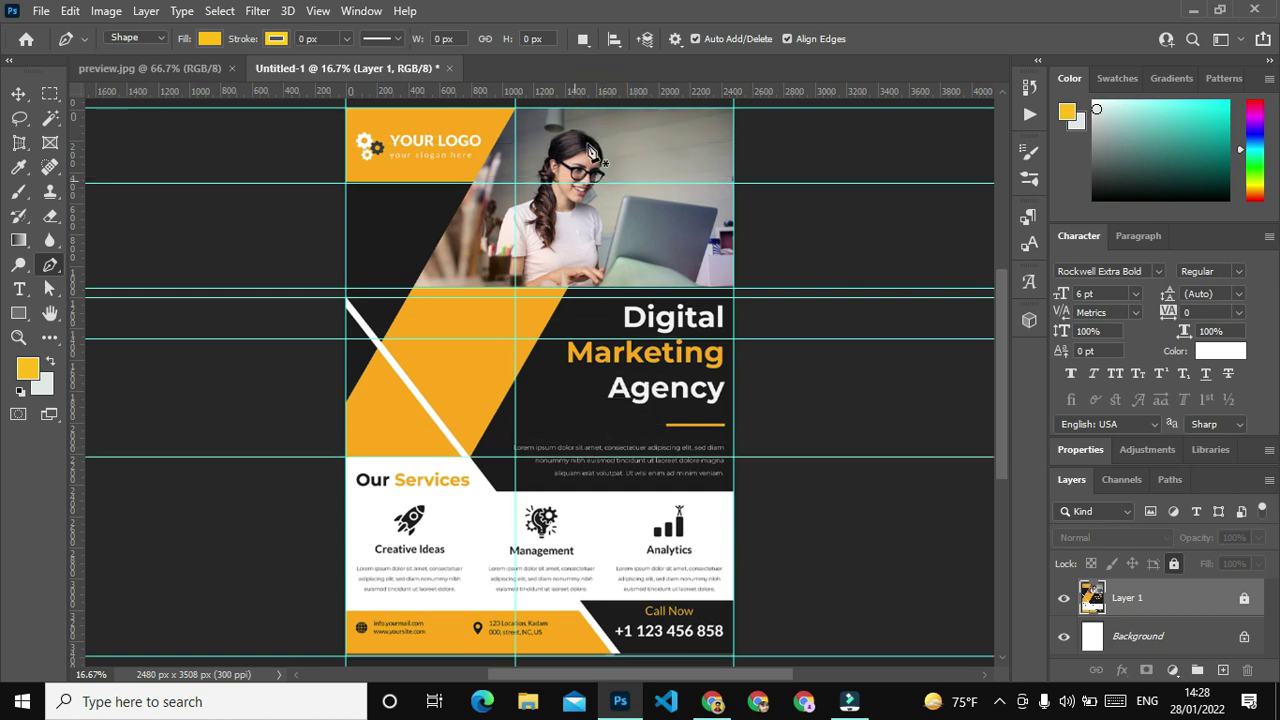
{"action": "left_click_drag", "start_coordinate": [590, 92], "coordinate": [574, 491]}
{"action": "mouse_move", "coordinate": [608, 90]}
{"action": "left_mouse_down"}
{"action": "mouse_move", "coordinate": [576, 677]}
{"action": "mouse_move", "coordinate": [590, 612]}
{"action": "left_mouse_up"}
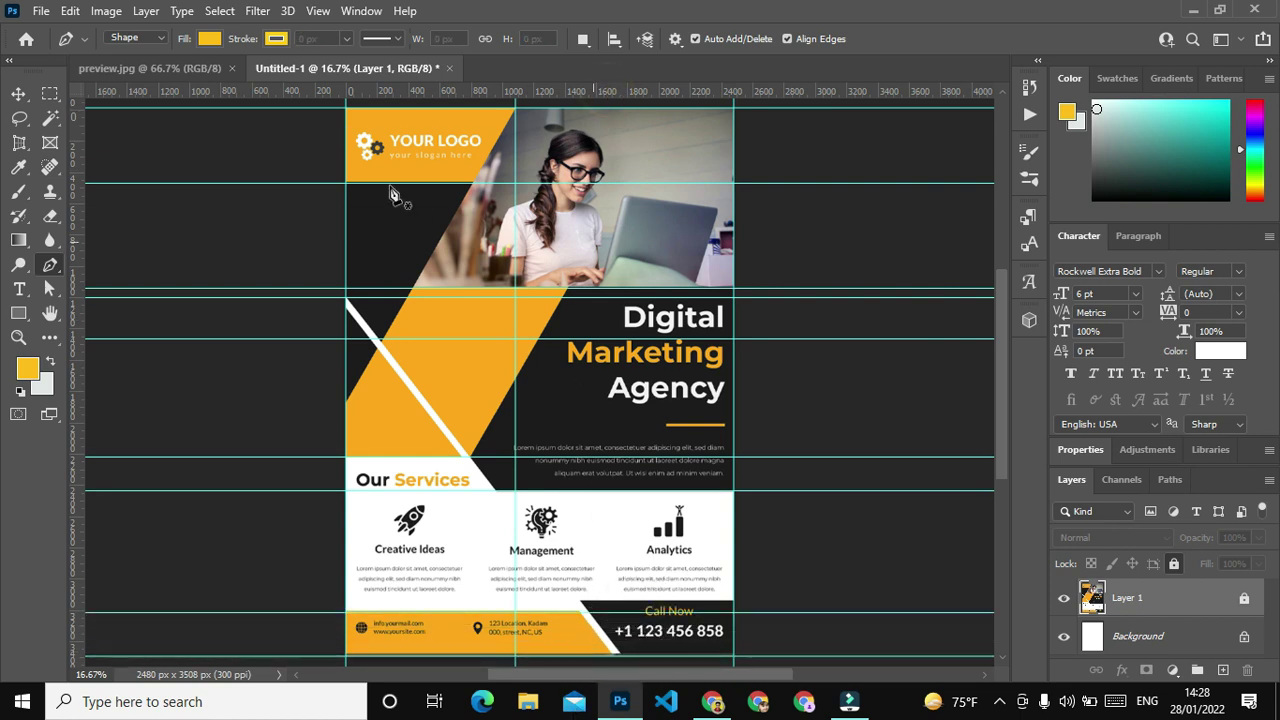
{"action": "mouse_move", "coordinate": [74, 240]}
{"action": "left_mouse_down"}
{"action": "mouse_move", "coordinate": [676, 297]}
{"action": "mouse_move", "coordinate": [580, 300]}
{"action": "left_mouse_up"}
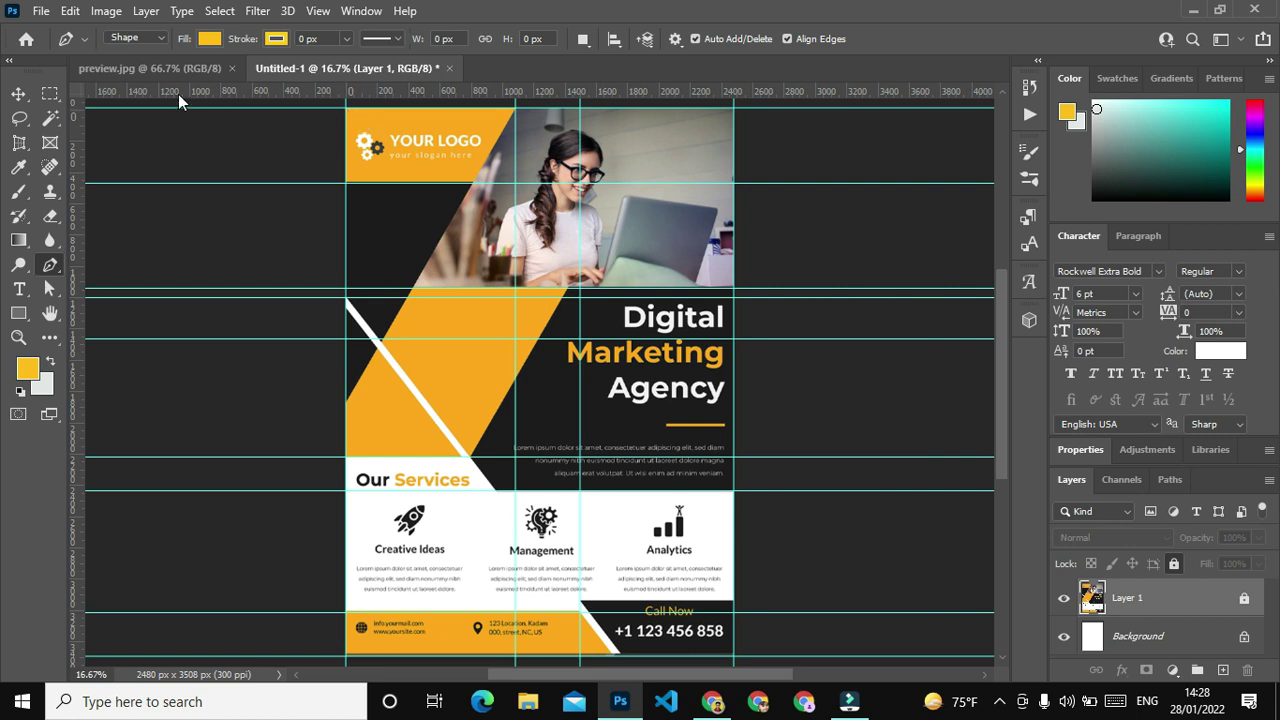
{"action": "left_click", "coordinate": [149, 37]}
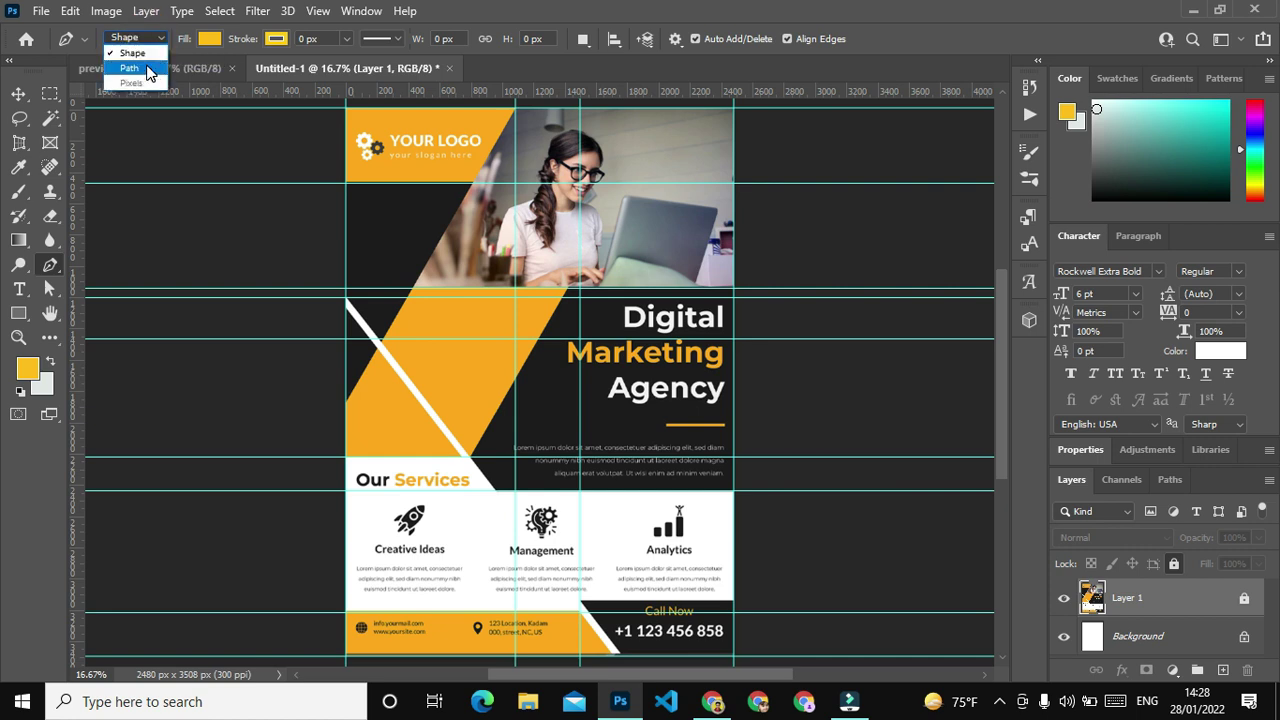
{"action": "left_click", "coordinate": [152, 53]}
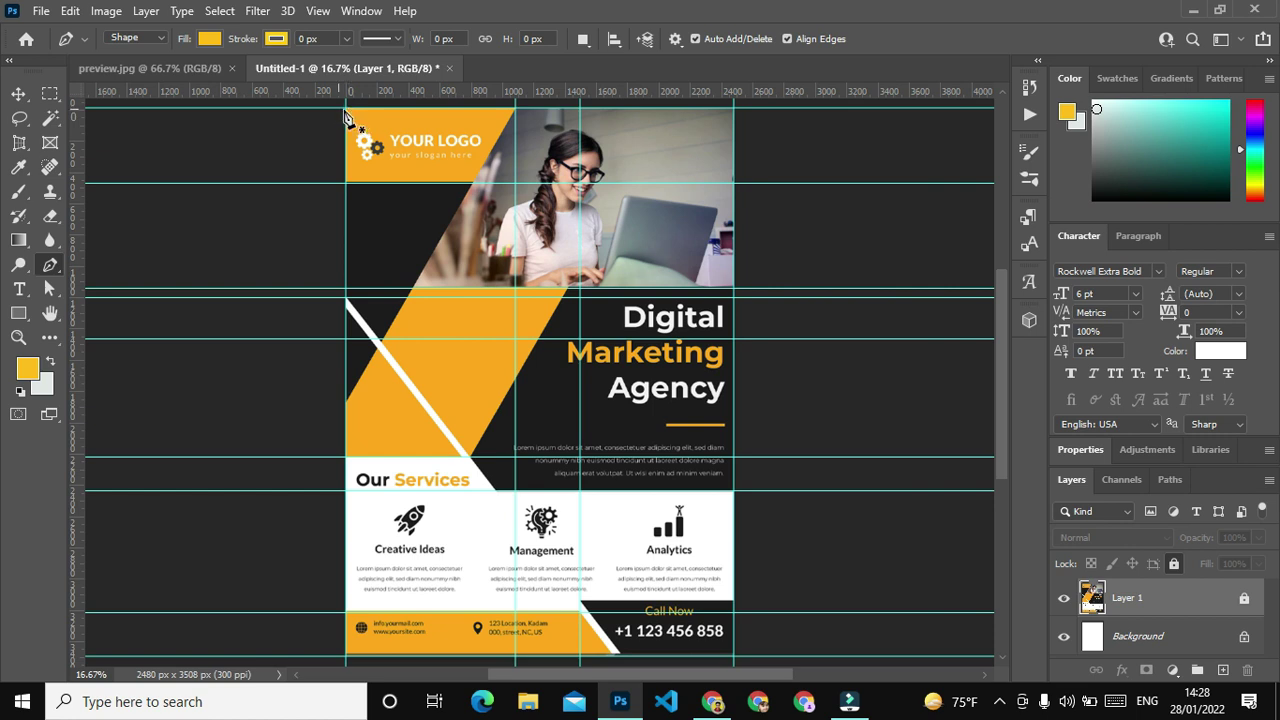
Draw Shape 1, a yellow rectangle over the top photo, beneath Layer 1, and lock it.
{"action": "left_click", "coordinate": [346, 108]}
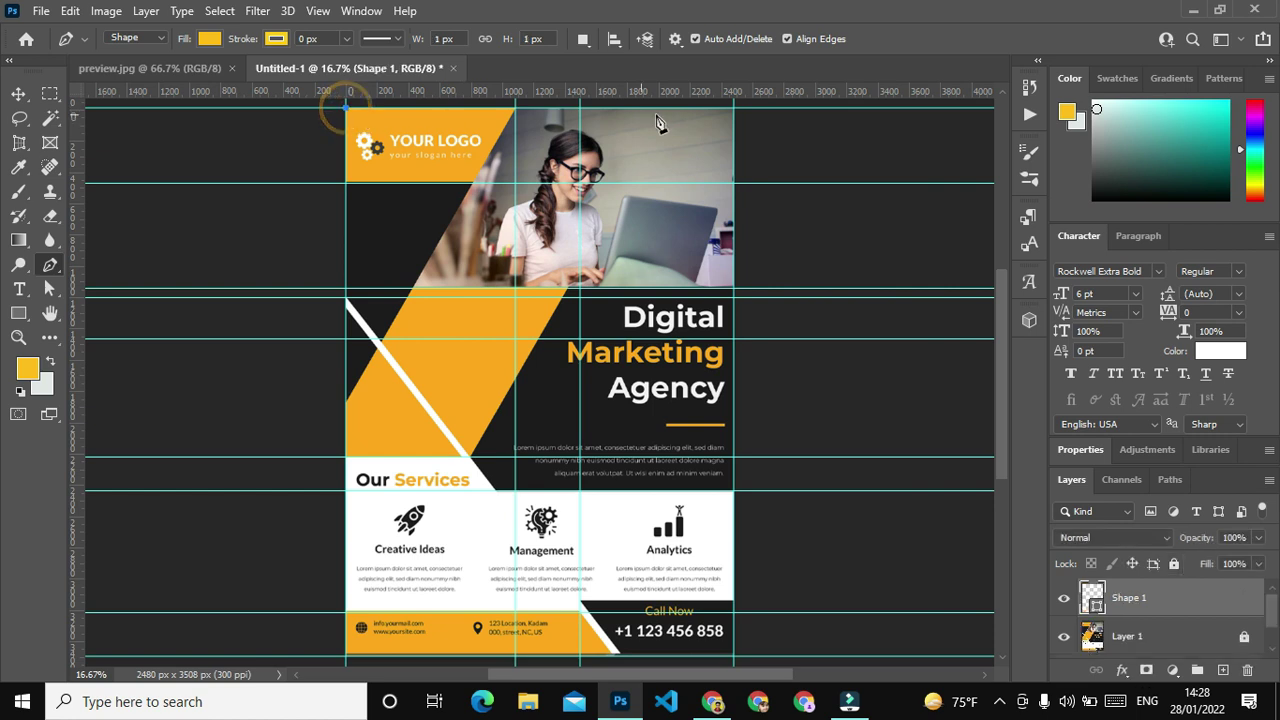
{"action": "left_click", "coordinate": [733, 107]}
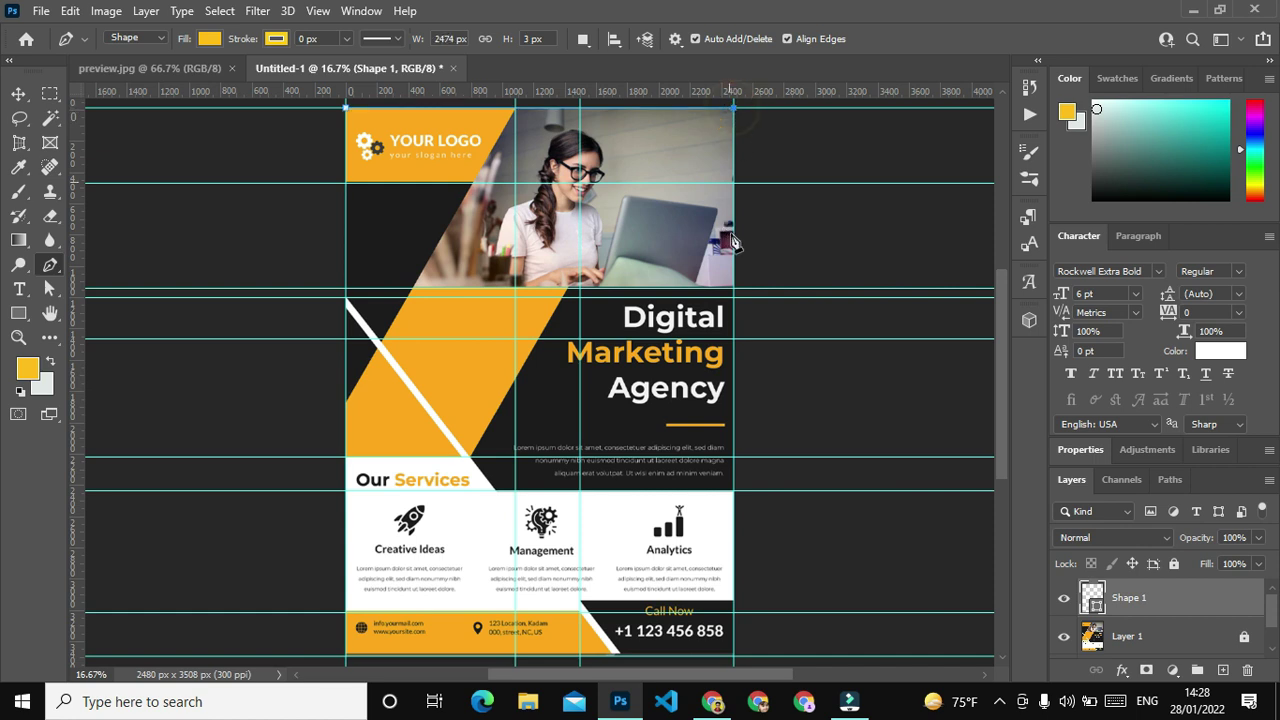
{"action": "left_click", "coordinate": [735, 288]}
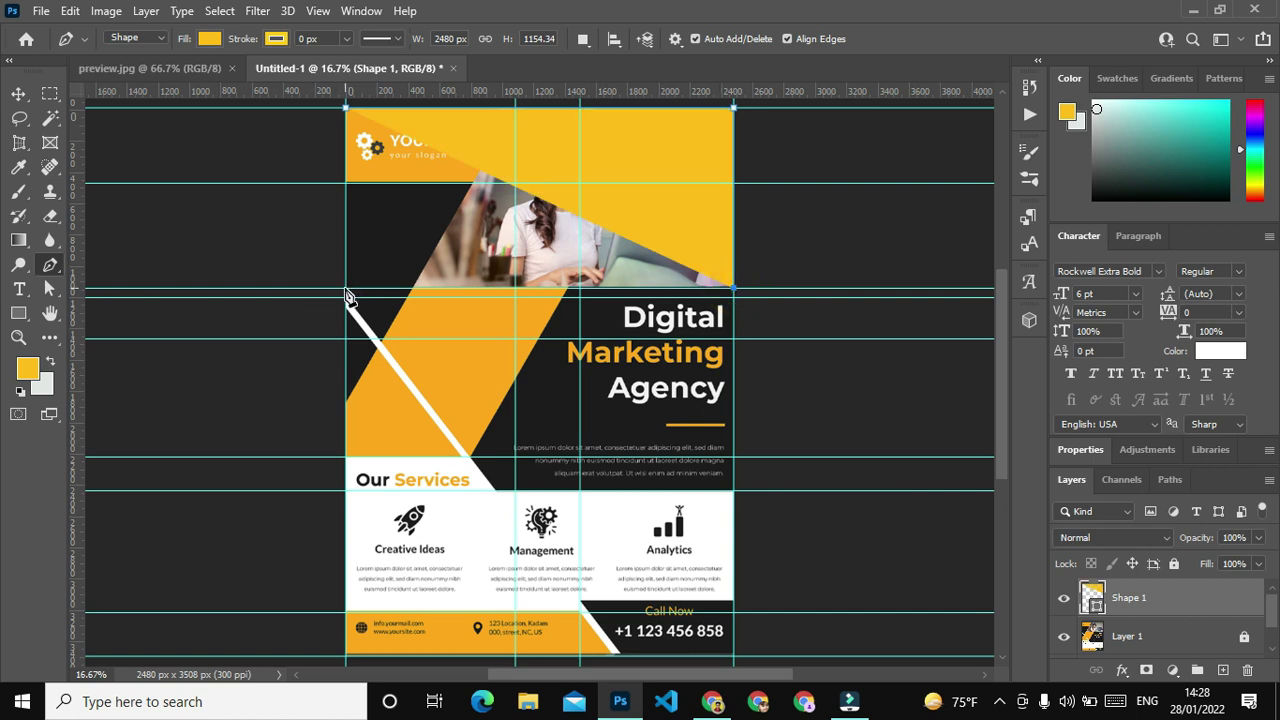
{"action": "left_click", "coordinate": [347, 289]}
{"action": "left_click", "coordinate": [347, 110]}
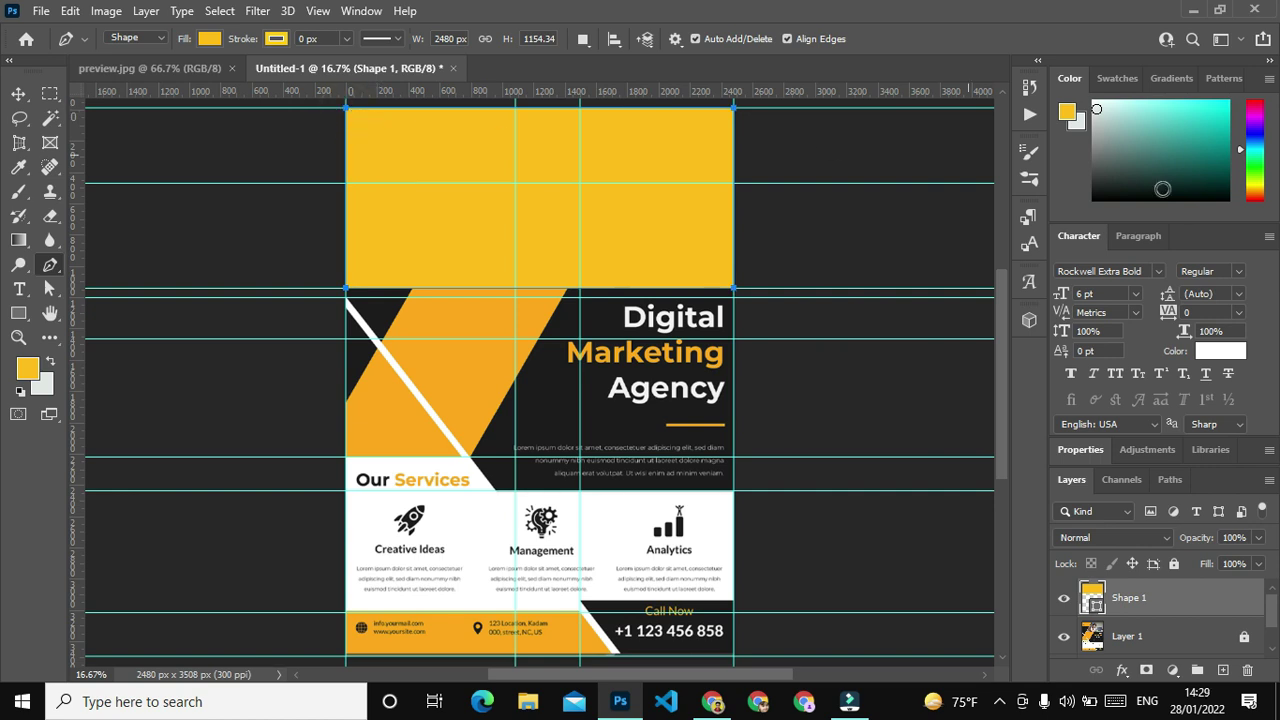
{"action": "left_click_drag", "start_coordinate": [1201, 610], "coordinate": [1197, 646]}
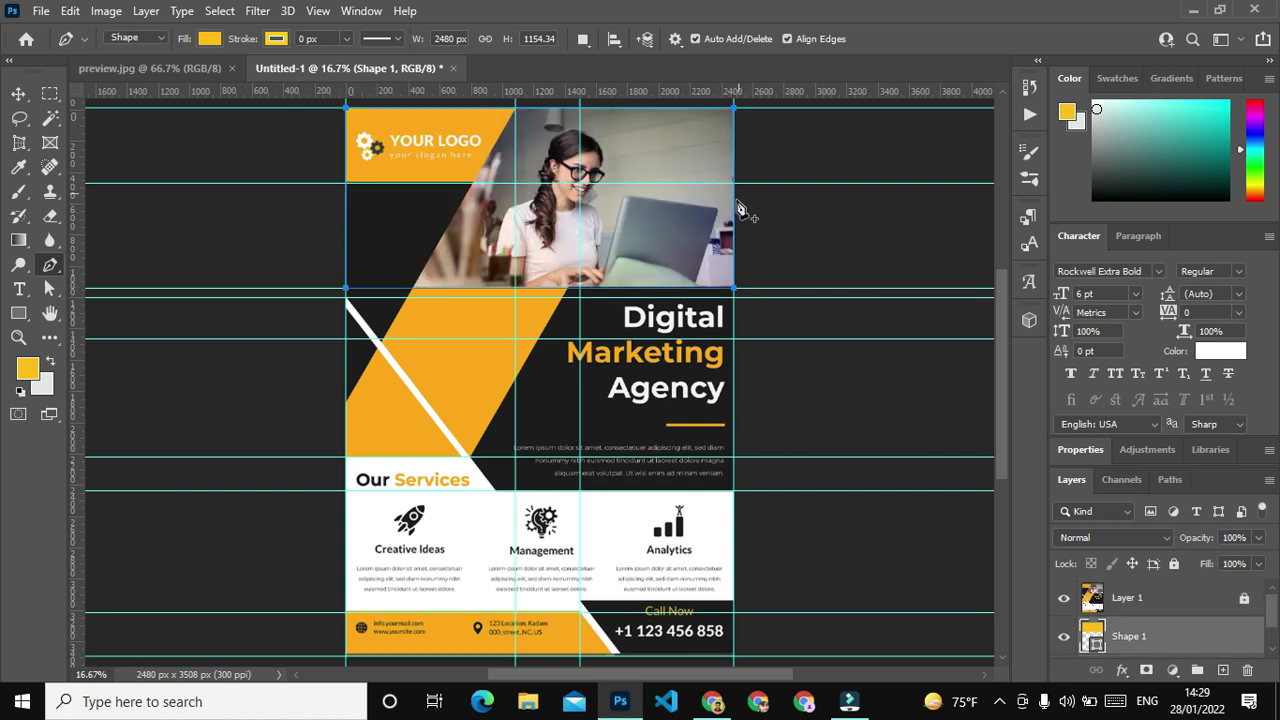
{"action": "left_click", "coordinate": [1174, 564]}
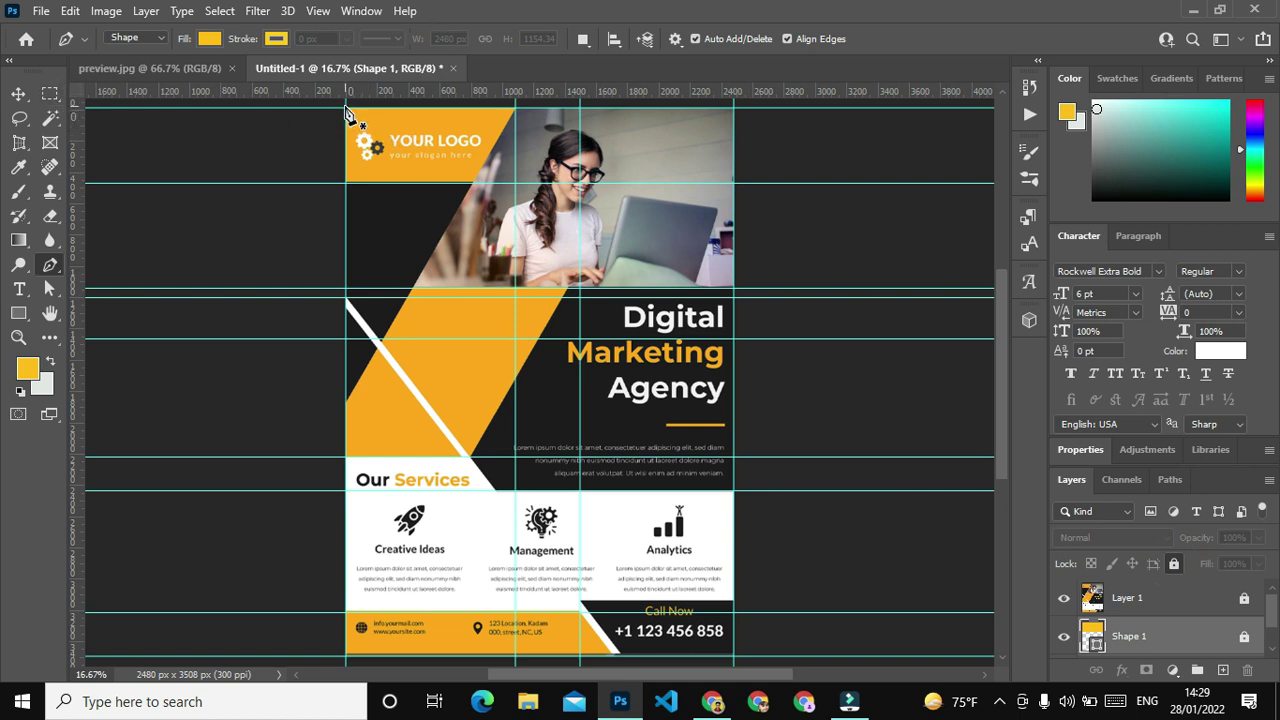
Trace Shape 2, a slanted yellow panel over the YOUR LOGO corner, above Layer 1.
{"action": "left_click", "coordinate": [346, 107]}
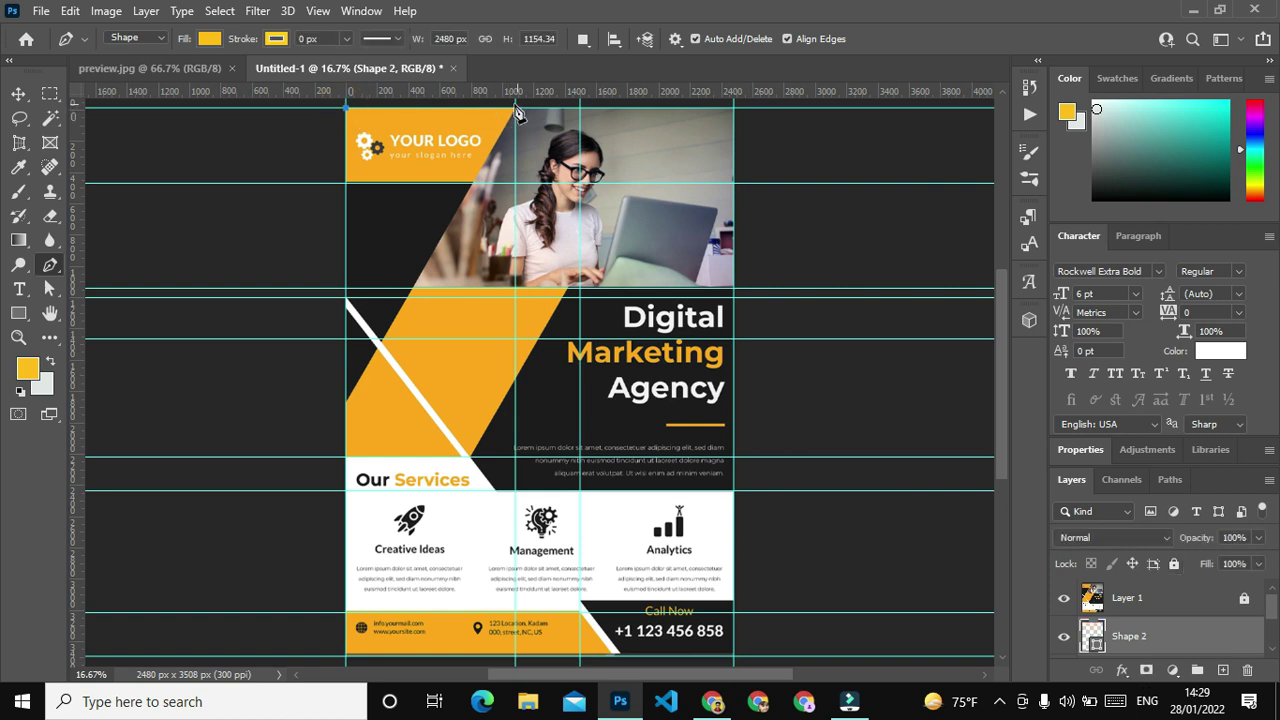
{"action": "left_click", "coordinate": [515, 108]}
{"action": "left_click", "coordinate": [472, 183]}
{"action": "left_click", "coordinate": [347, 184]}
{"action": "left_click", "coordinate": [347, 109]}
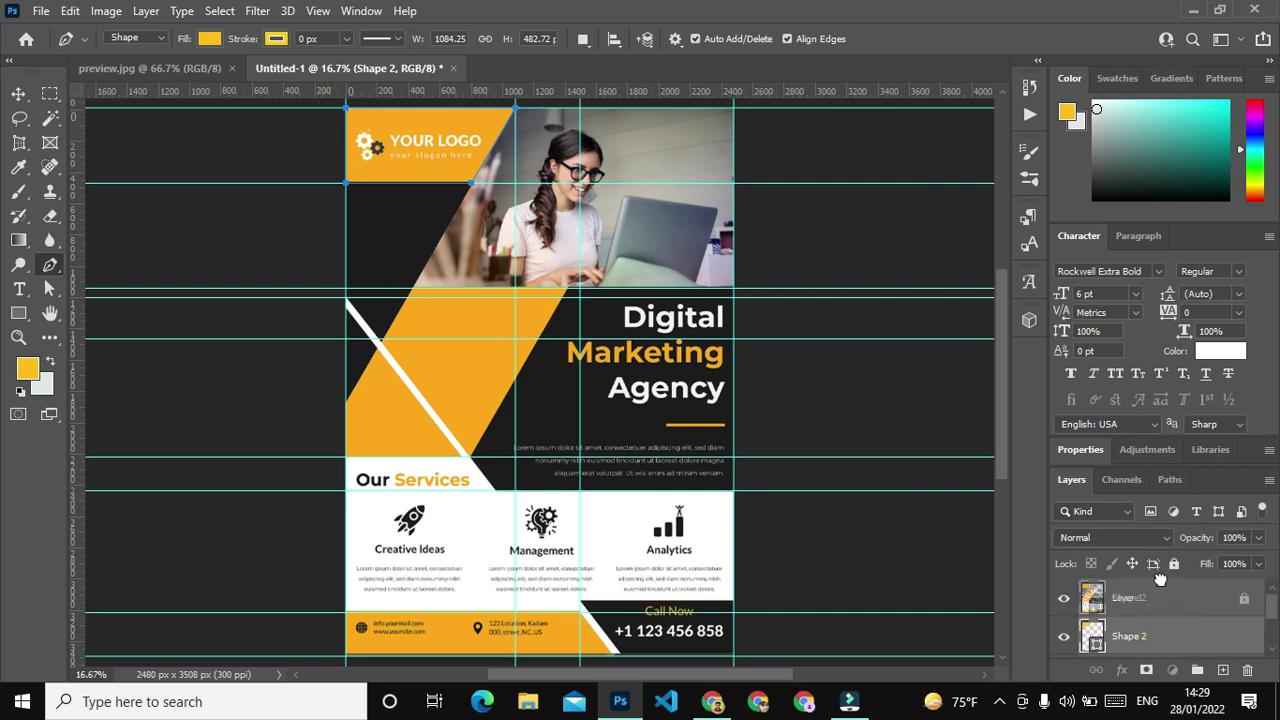
{"action": "left_click_drag", "start_coordinate": [1166, 632], "coordinate": [1158, 590]}
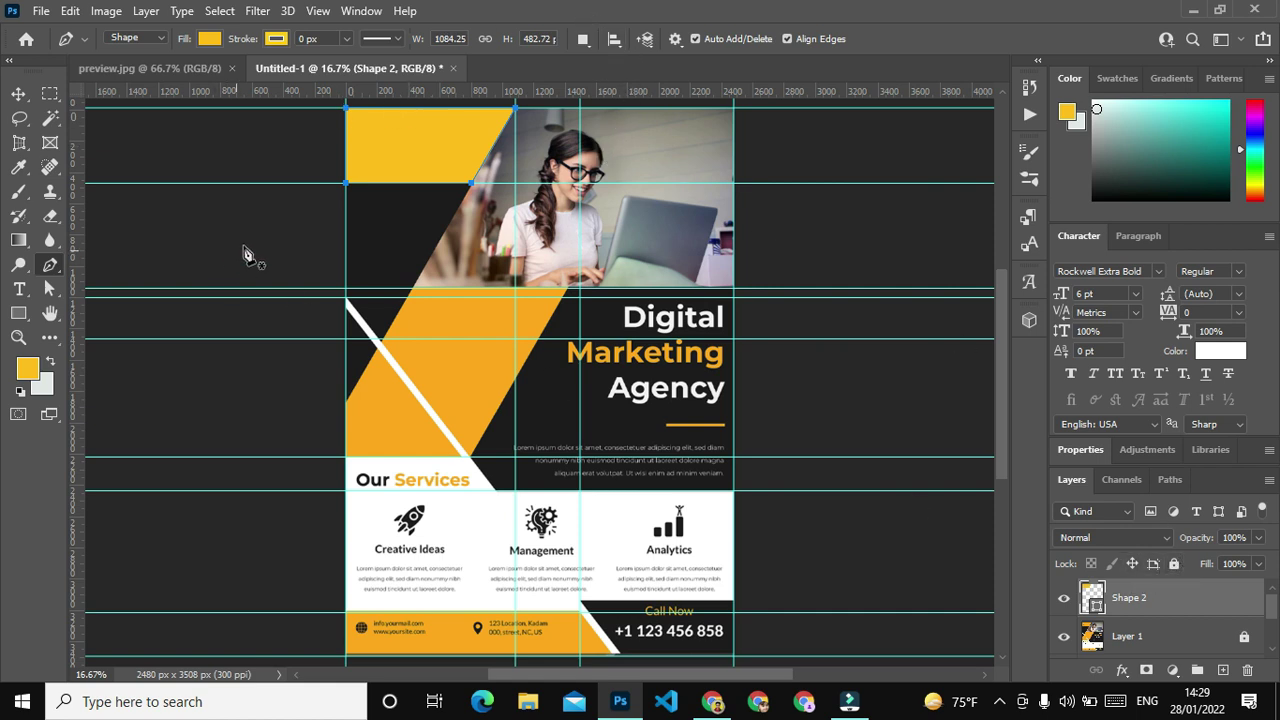
Lock Shape 2, then draw Shape 3 along the left edge below the logo panel.
{"action": "left_click", "coordinate": [1173, 568]}
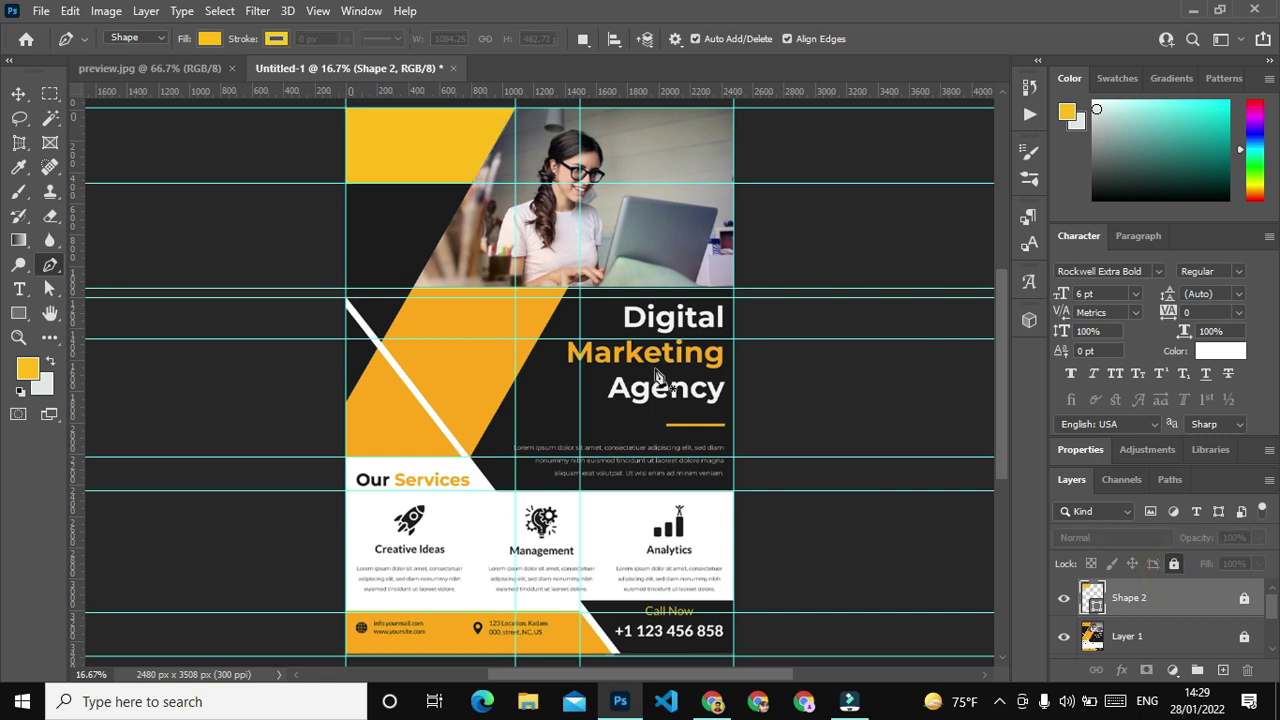
{"action": "left_click", "coordinate": [346, 184]}
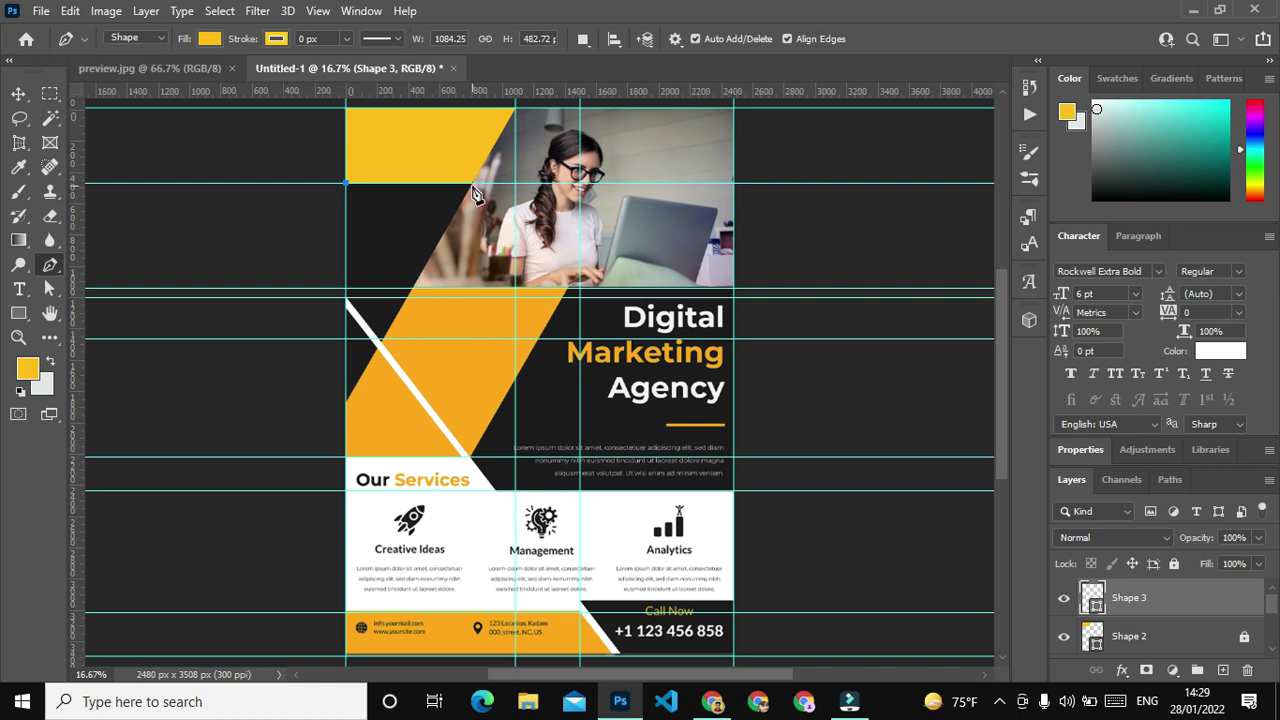
{"action": "left_click", "coordinate": [470, 184]}
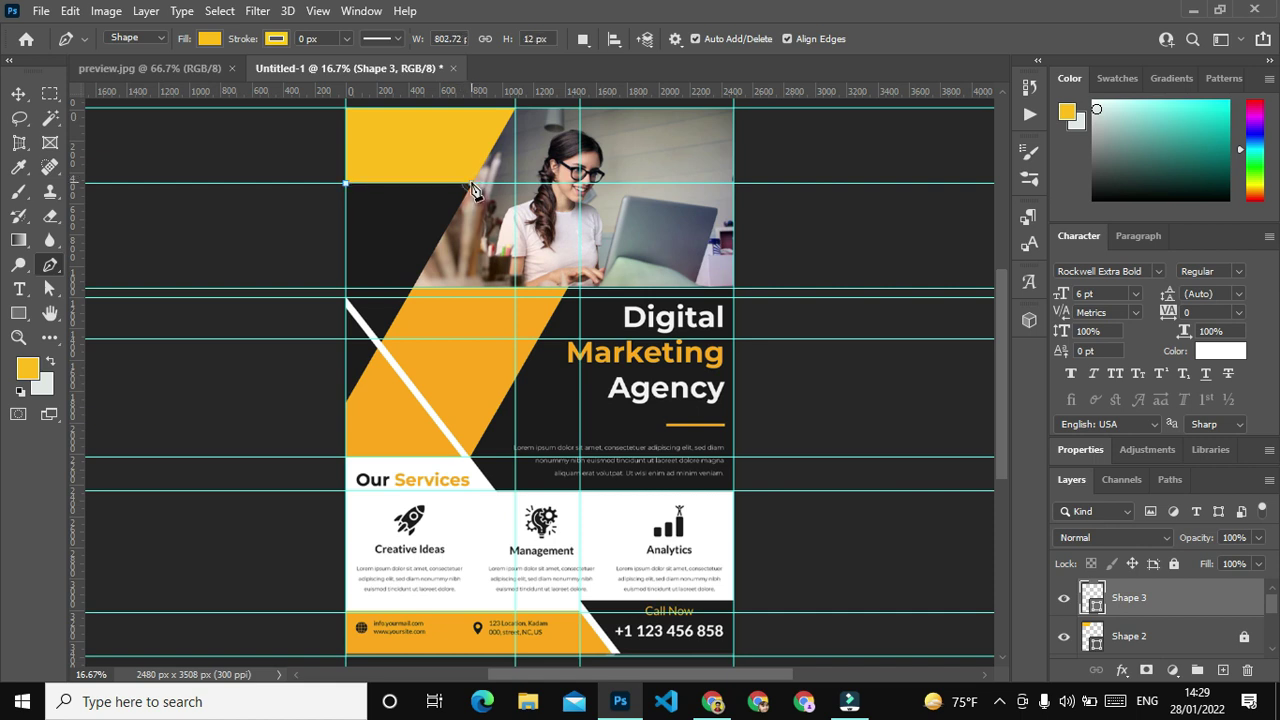
{"action": "left_click", "coordinate": [346, 403]}
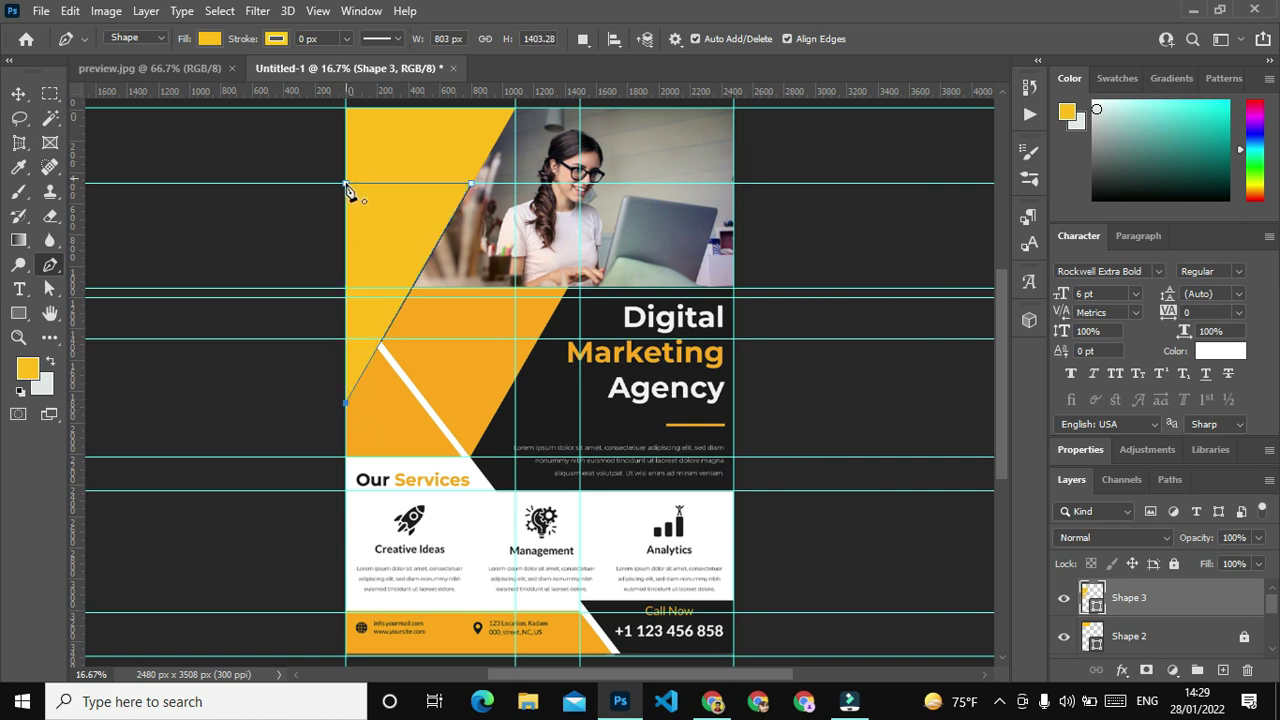
{"action": "left_click", "coordinate": [346, 185]}
{"action": "left_click", "coordinate": [346, 290]}
{"action": "key", "text": "Return"}
Trace a yellow triangle from the photo's bottom edge toward the Our Services band.
{"action": "left_click", "coordinate": [568, 290]}
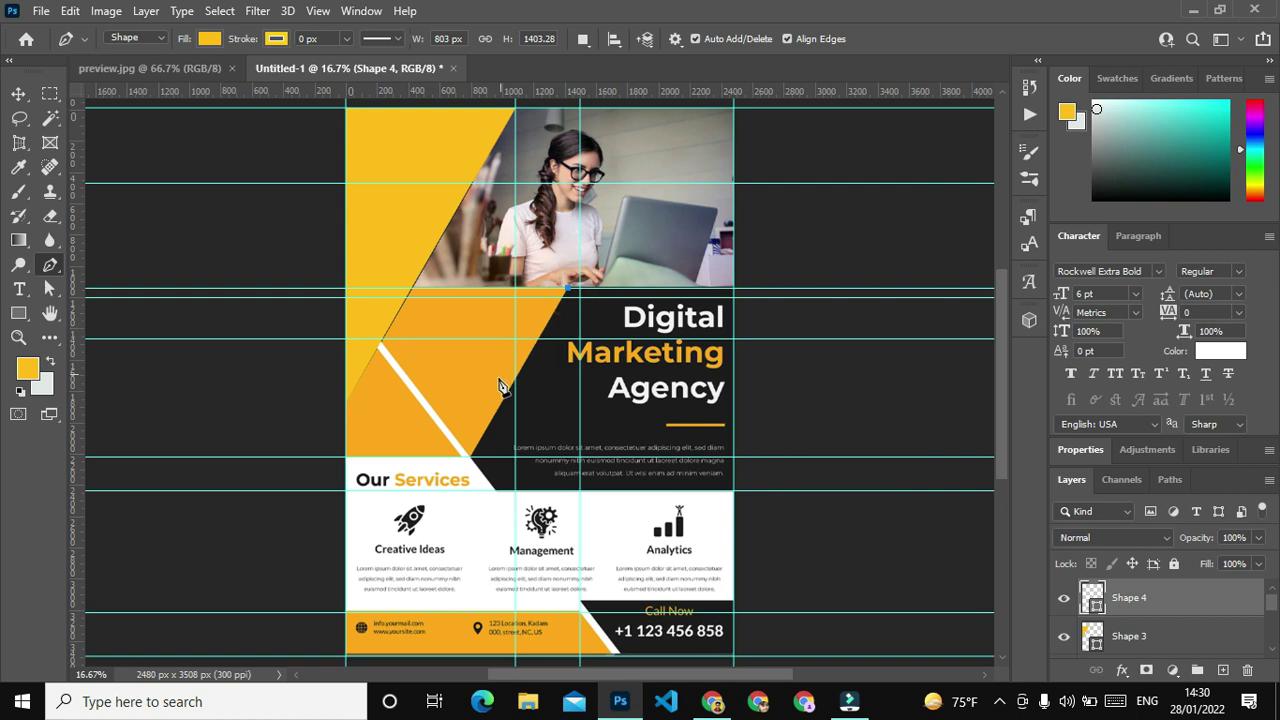
{"action": "left_click", "coordinate": [469, 457]}
{"action": "left_click", "coordinate": [347, 290]}
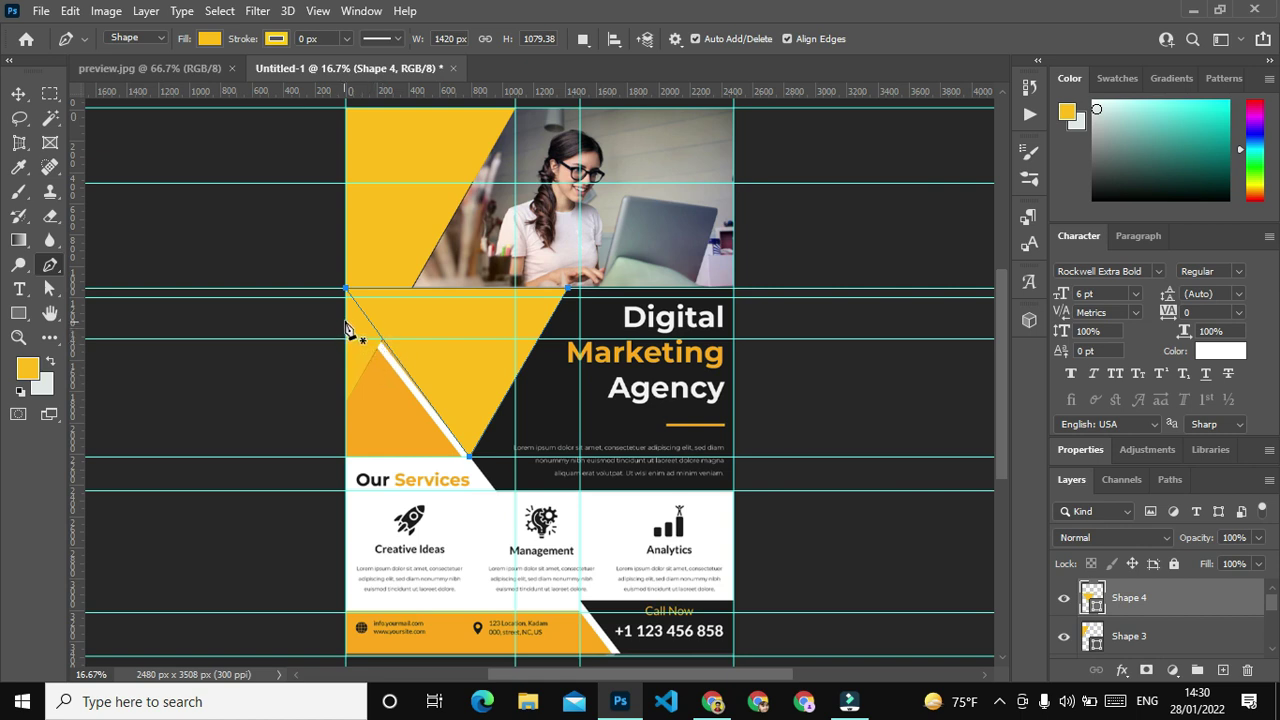
Trace a yellow triangle below the white stripe's lower-left end, undoing one stray corner.
{"action": "left_click", "coordinate": [346, 318]}
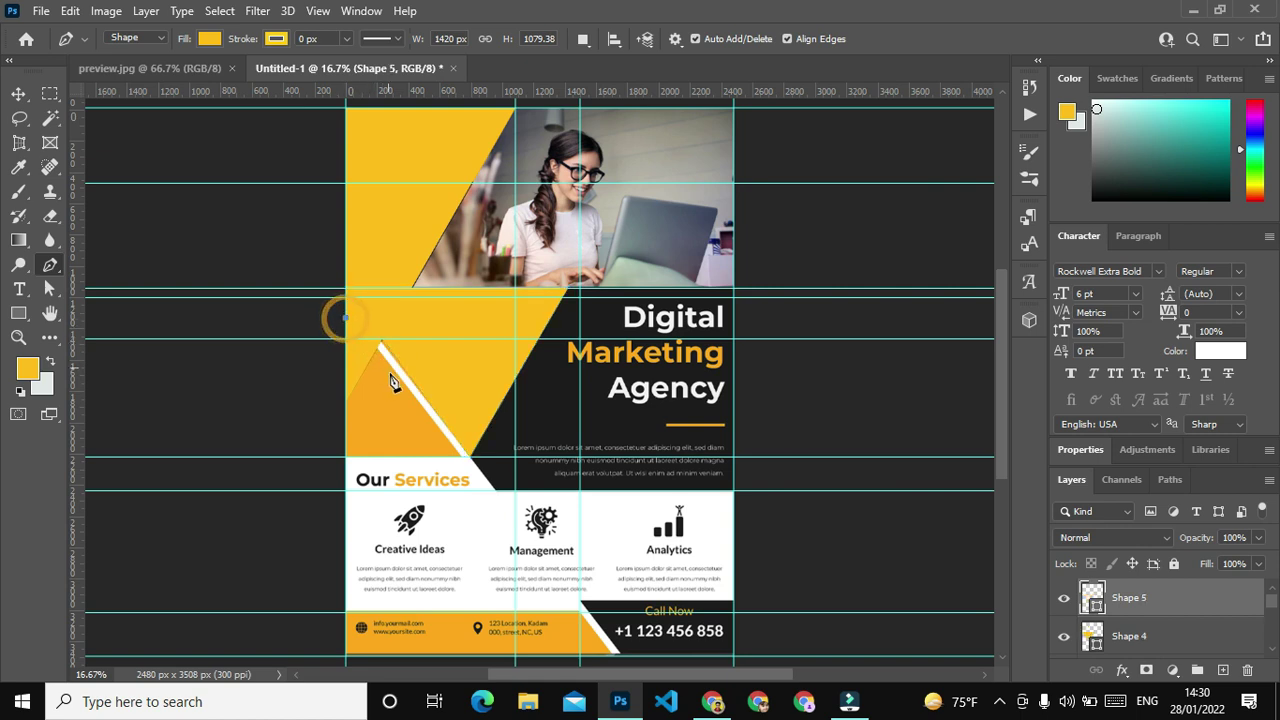
{"action": "left_click", "coordinate": [462, 456]}
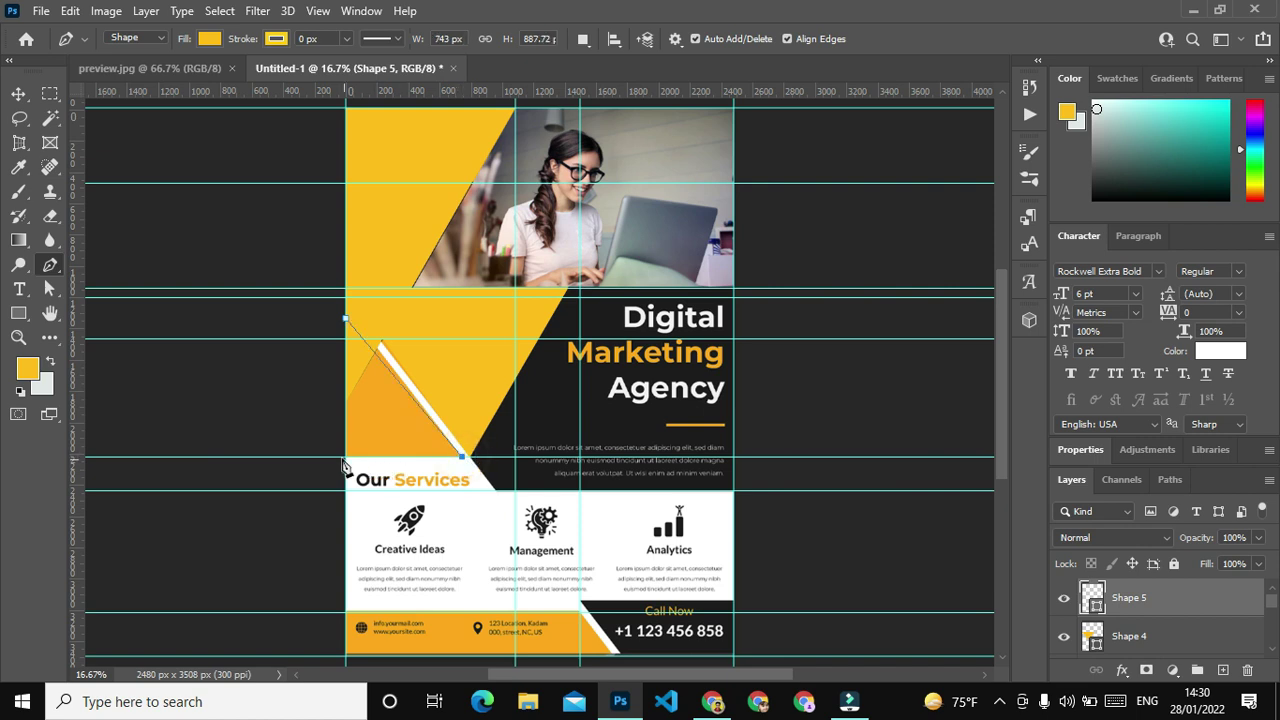
{"action": "left_click", "coordinate": [346, 458]}
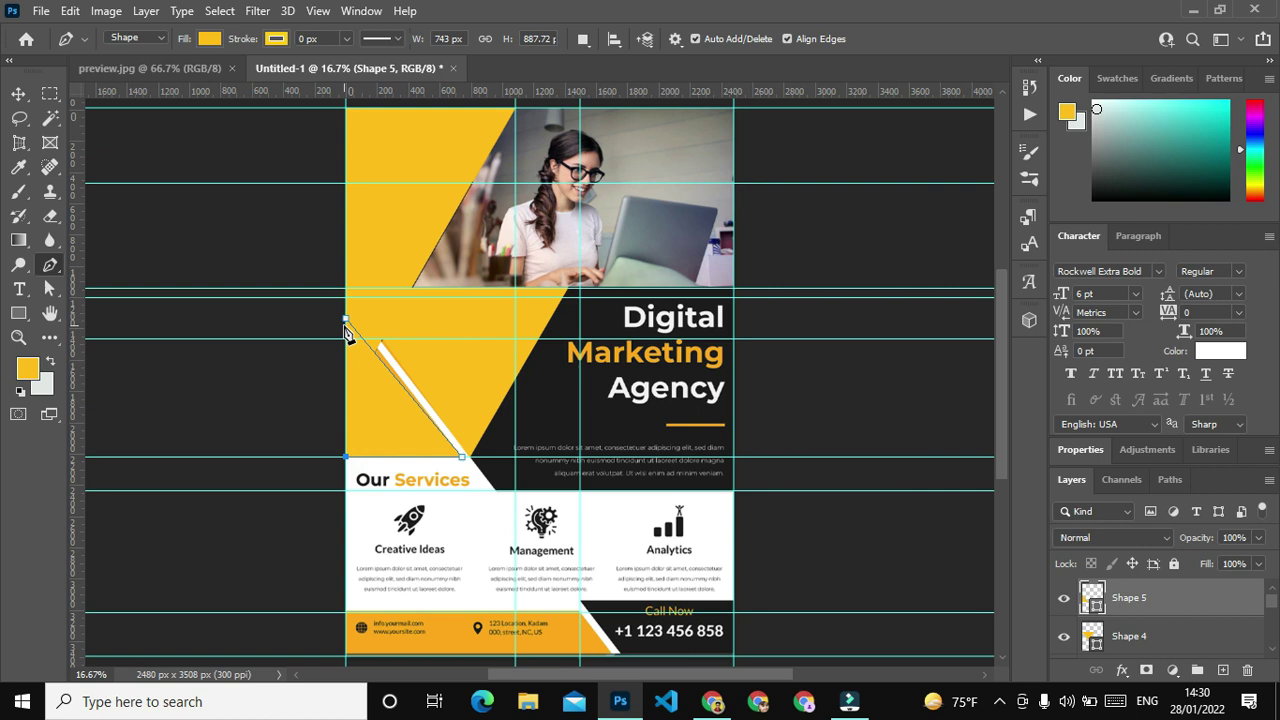
{"action": "left_click", "coordinate": [345, 320]}
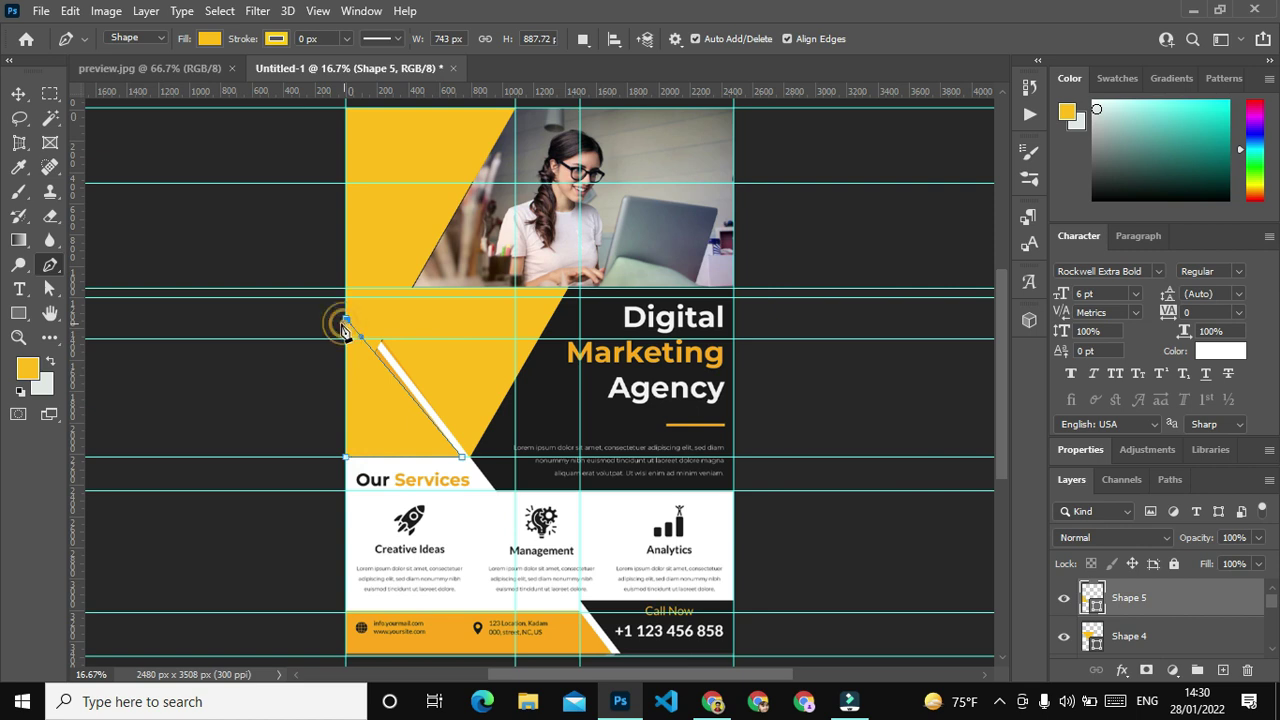
{"action": "left_click", "coordinate": [565, 289]}
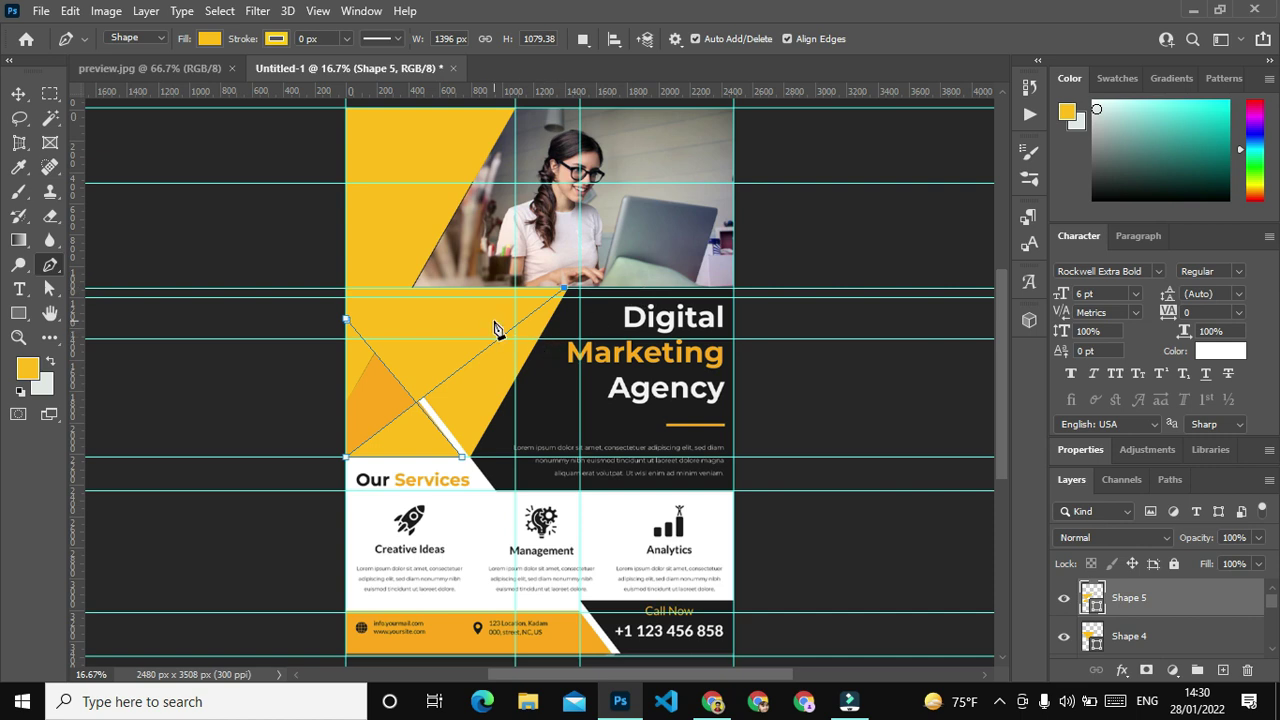
{"action": "key", "text": "ctrl+z"}
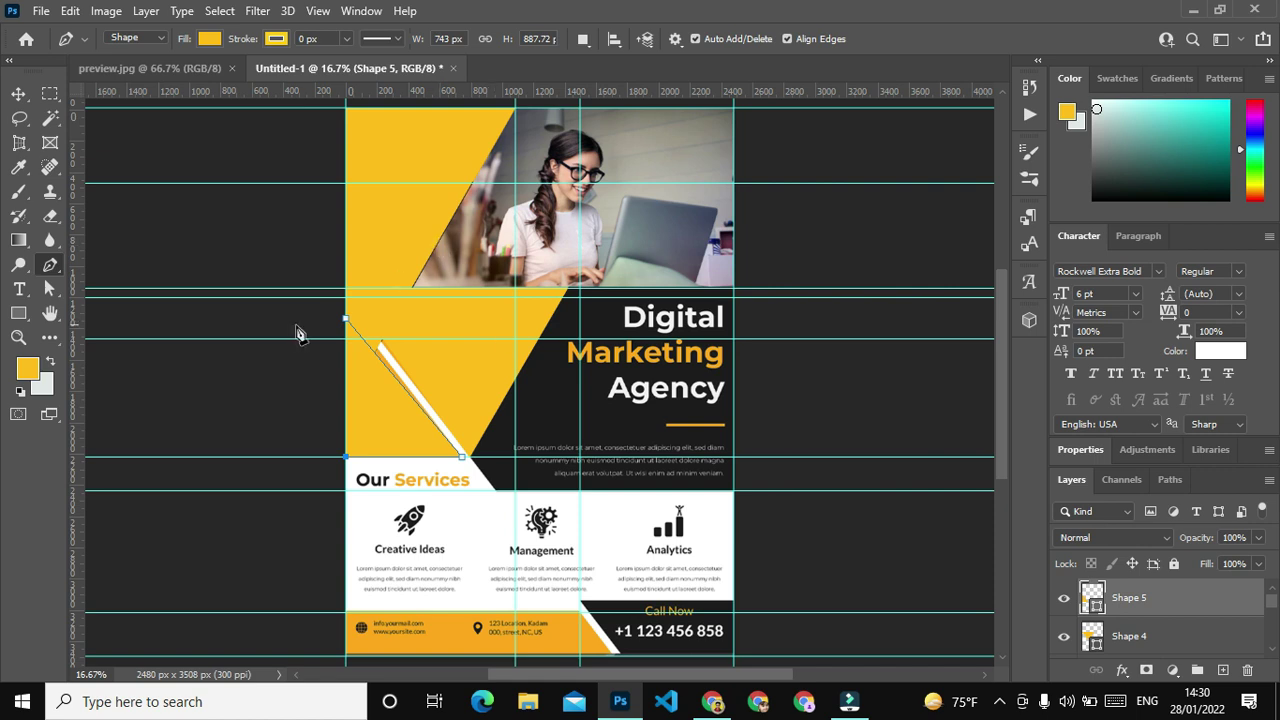
{"action": "left_click", "coordinate": [345, 319]}
{"action": "left_click", "coordinate": [550, 289]}
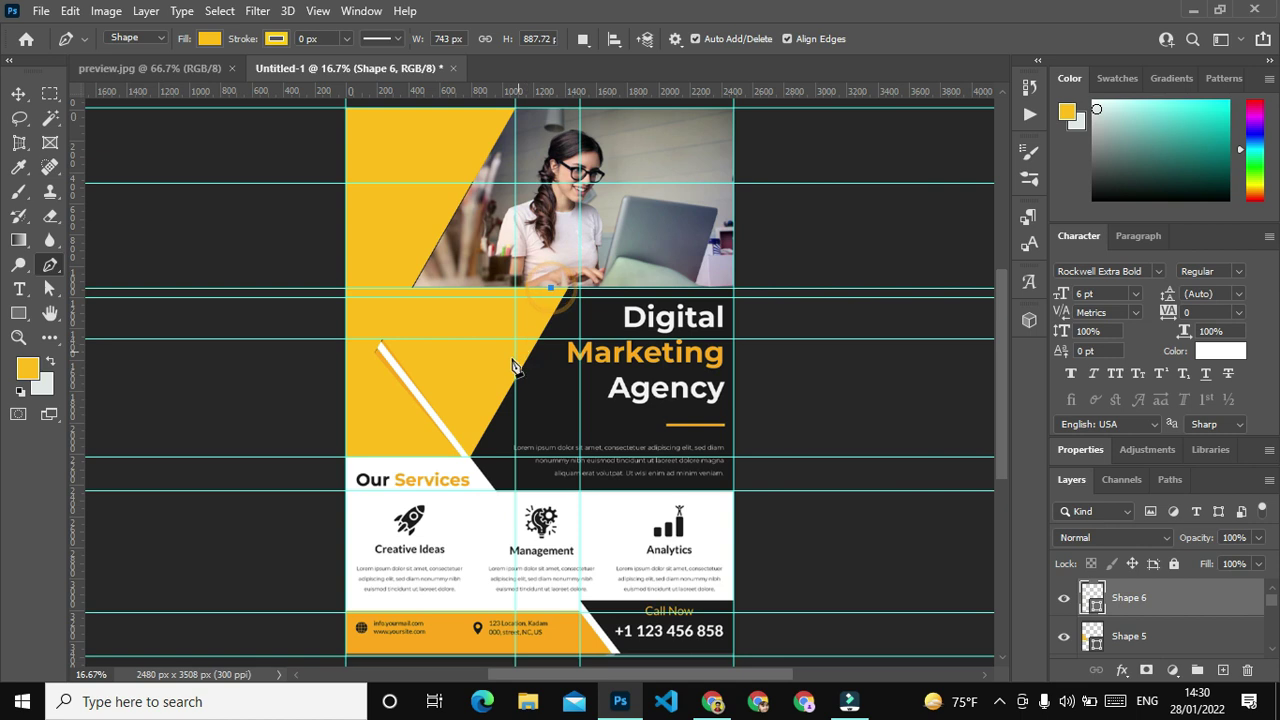
Close Shape 6 over the dark heading panel, down to the Our Services band.
{"action": "left_click", "coordinate": [464, 450]}
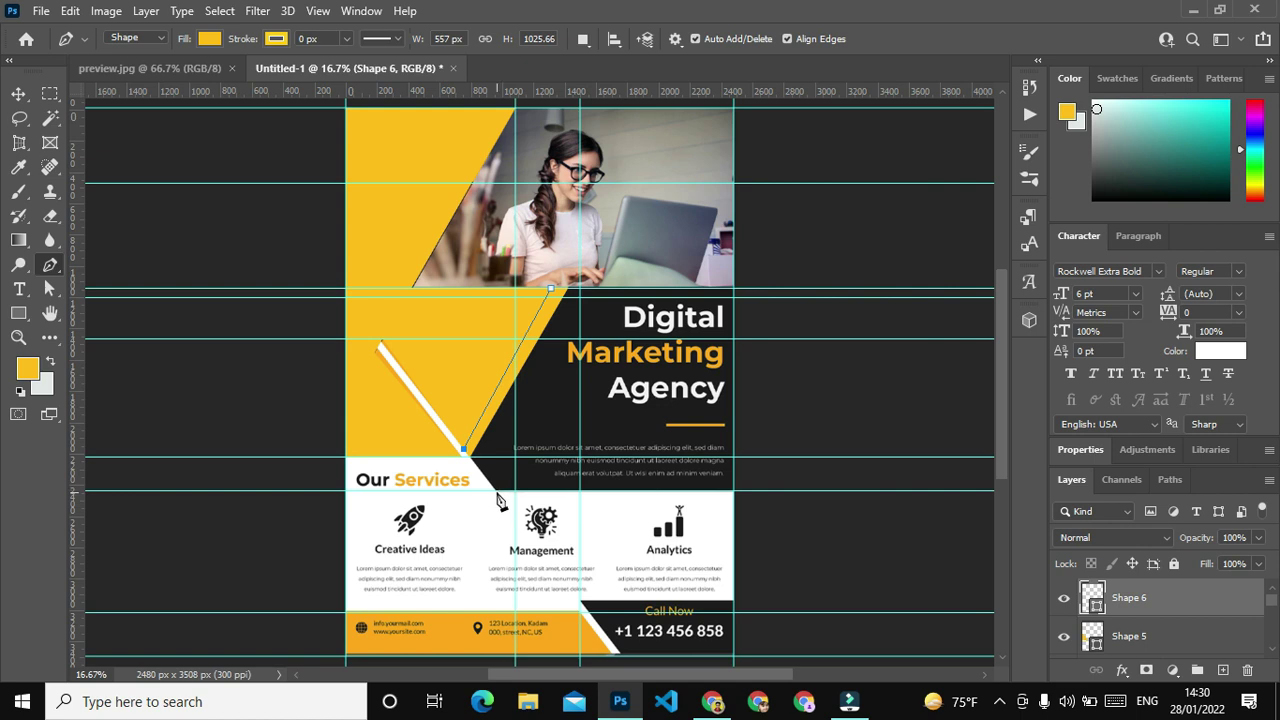
{"action": "left_click", "coordinate": [497, 490]}
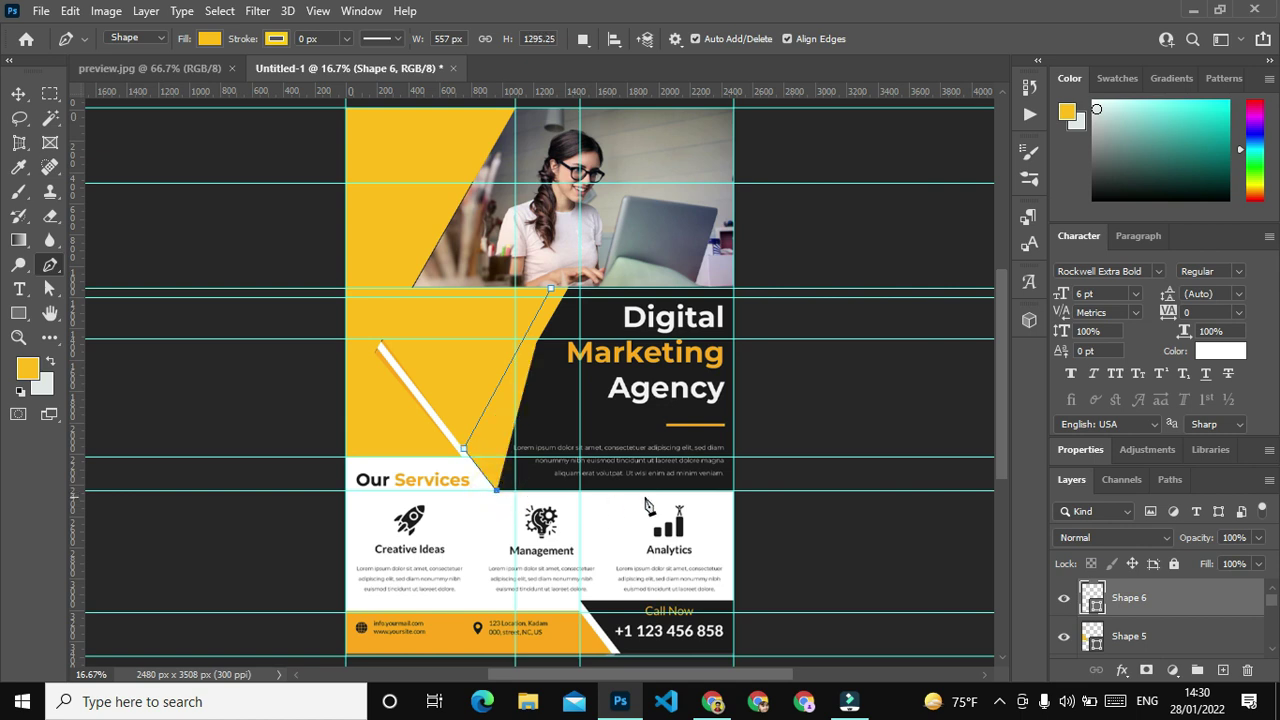
{"action": "left_click", "coordinate": [733, 490]}
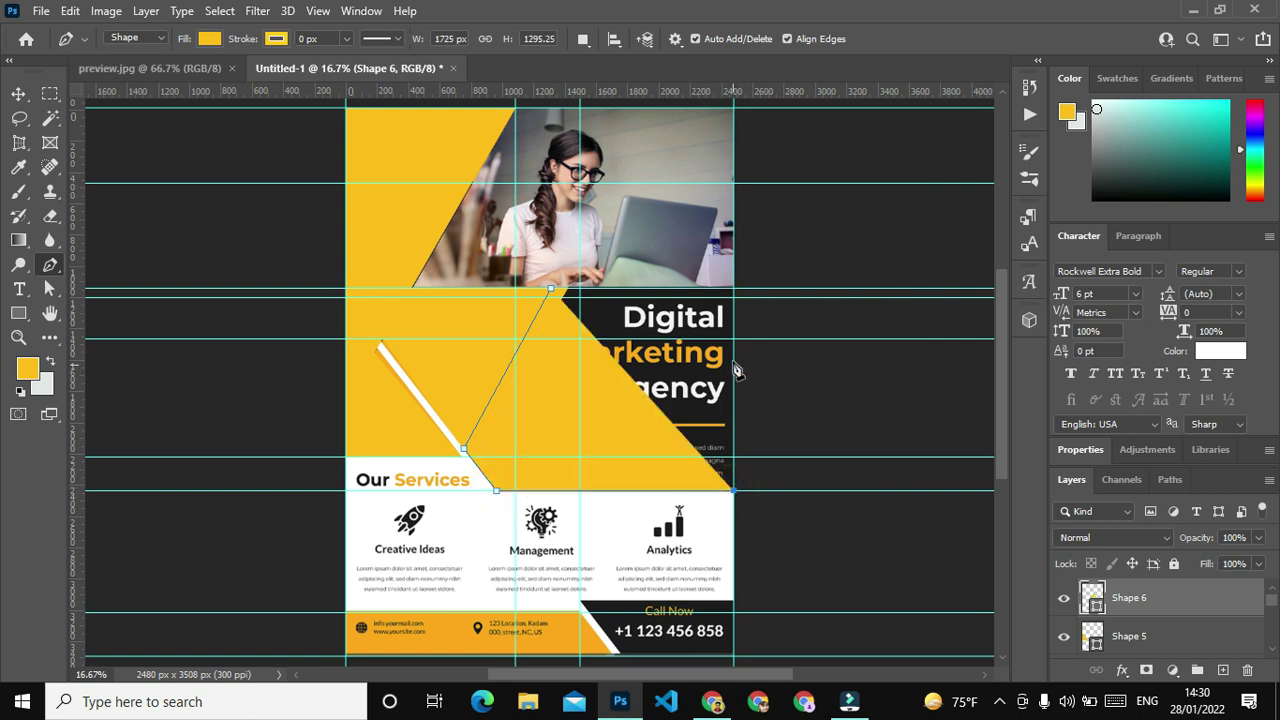
{"action": "left_click", "coordinate": [734, 289]}
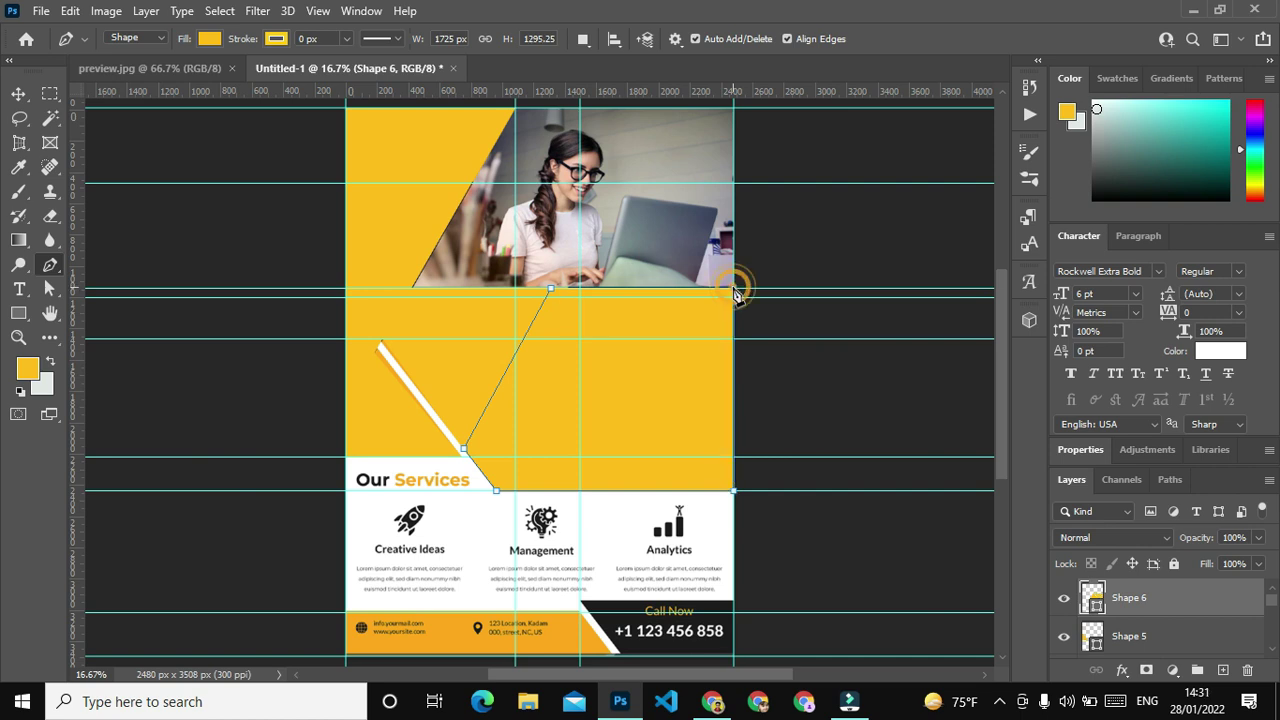
{"action": "left_click", "coordinate": [551, 290]}
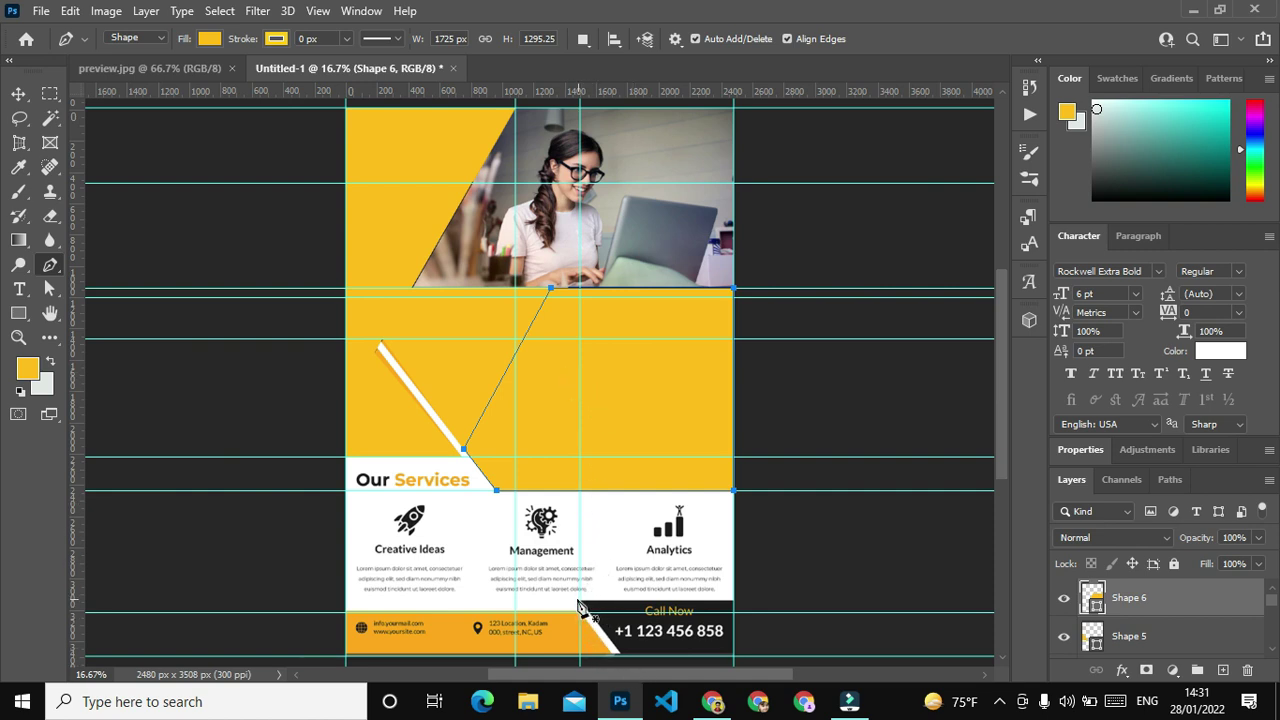
Draw Shape 7 in yellow over the footer's dark Call Now block.
{"action": "left_click", "coordinate": [580, 600]}
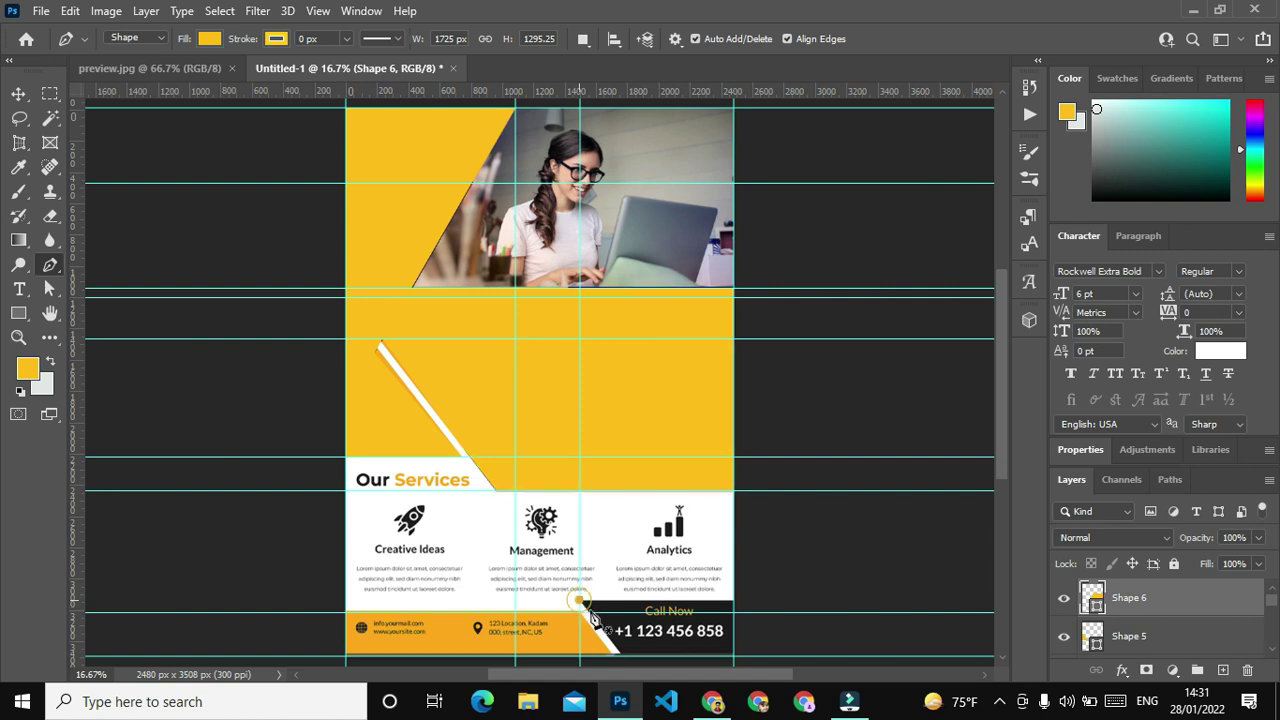
{"action": "left_click", "coordinate": [621, 656]}
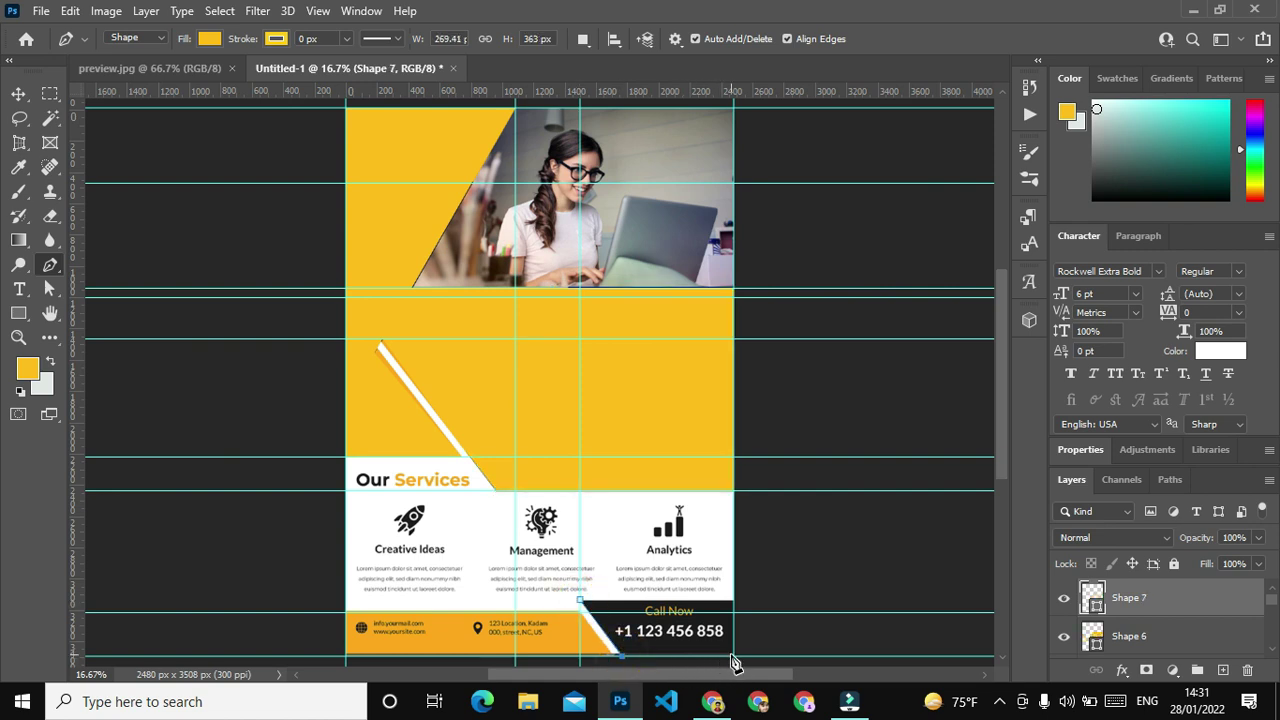
{"action": "left_click", "coordinate": [734, 656]}
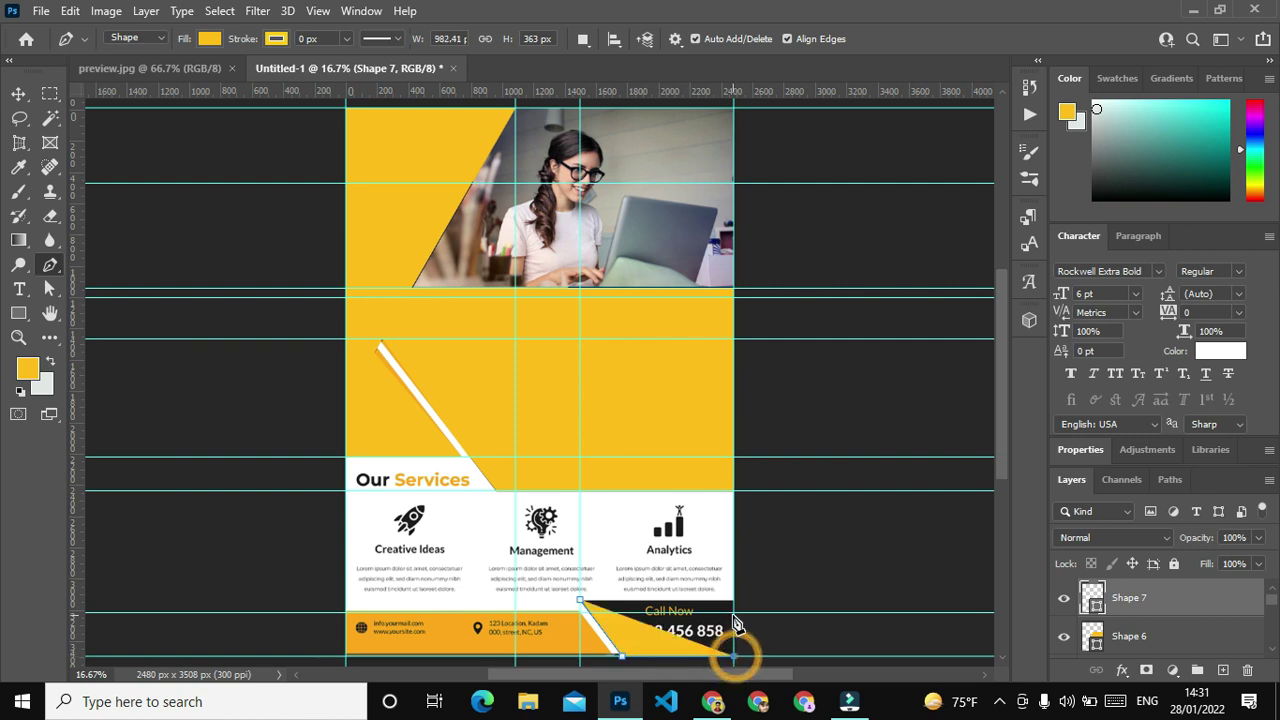
{"action": "left_click", "coordinate": [733, 600]}
{"action": "left_click", "coordinate": [580, 600]}
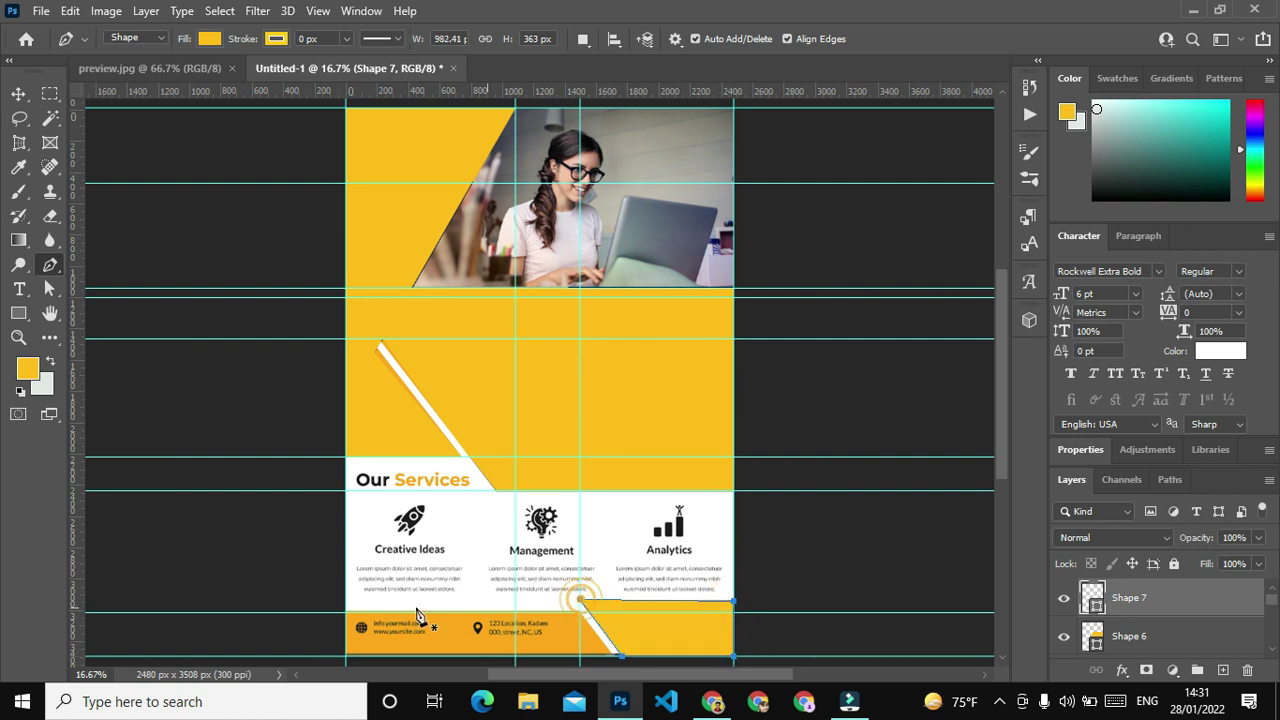
Draw Shape 8 in yellow over the orange contact strip on the footer's left side.
{"action": "left_click", "coordinate": [346, 612]}
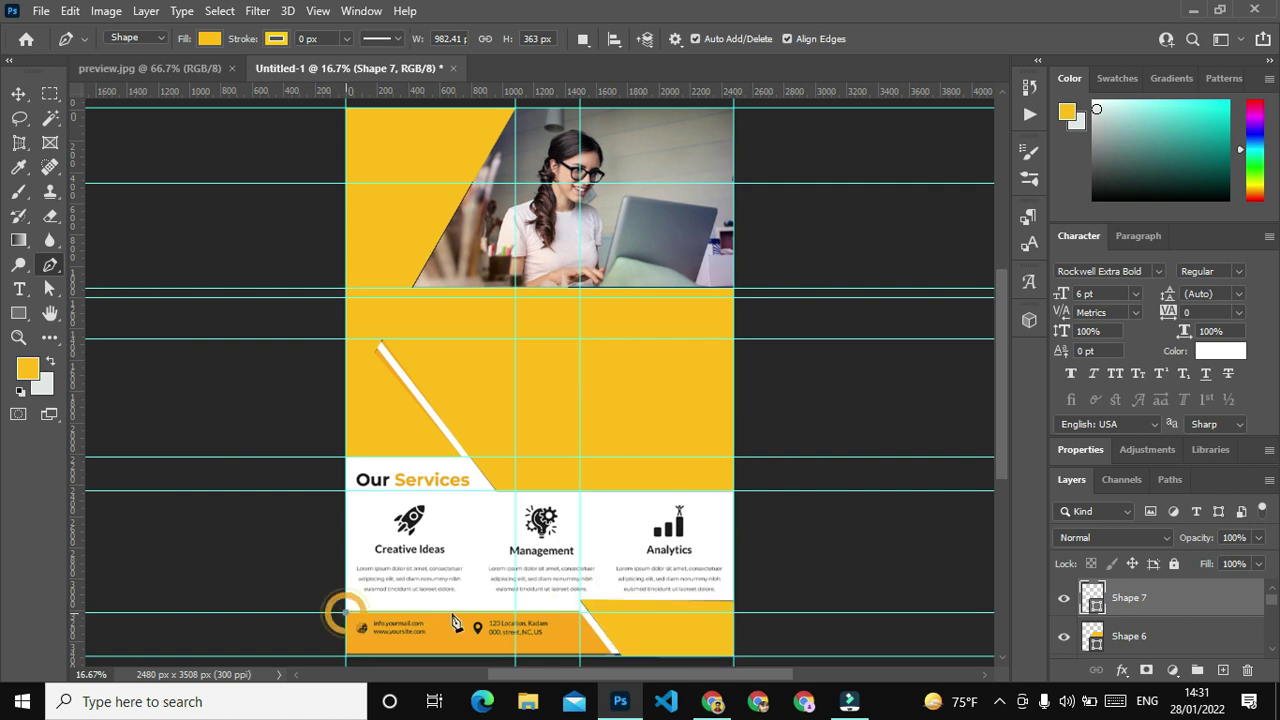
{"action": "left_click", "coordinate": [580, 612]}
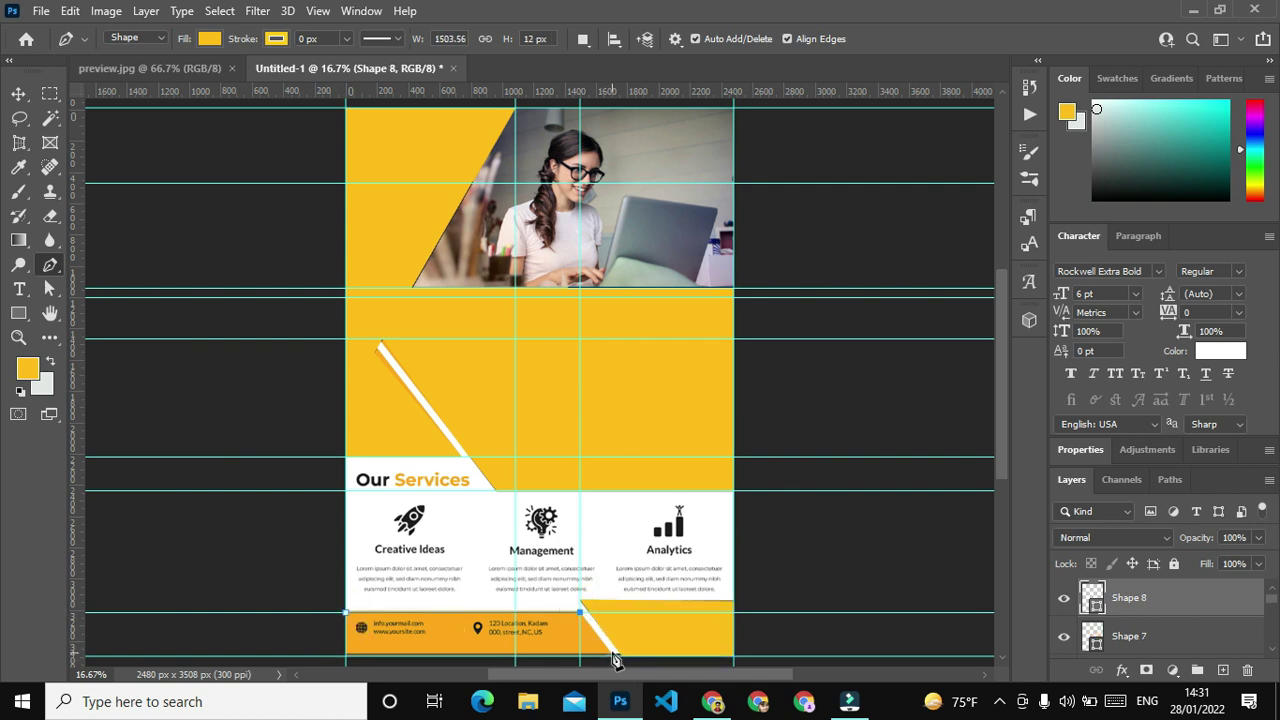
{"action": "left_click", "coordinate": [612, 656]}
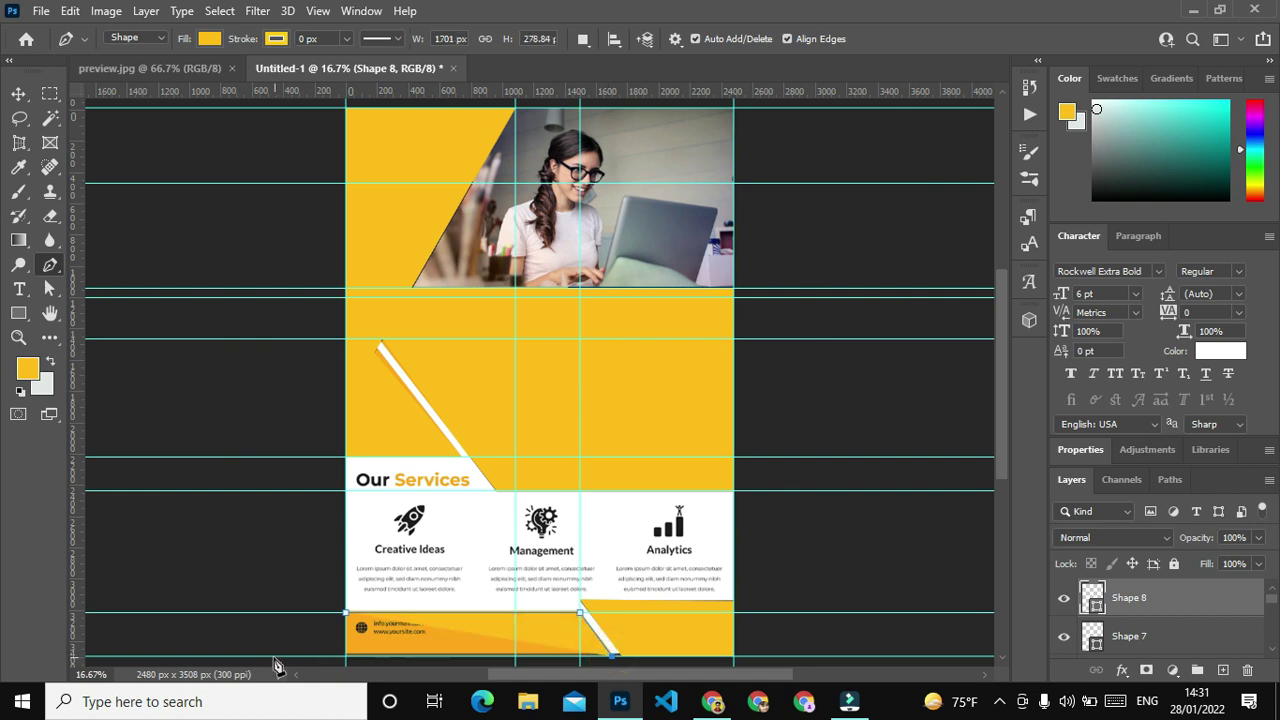
{"action": "left_click", "coordinate": [345, 657]}
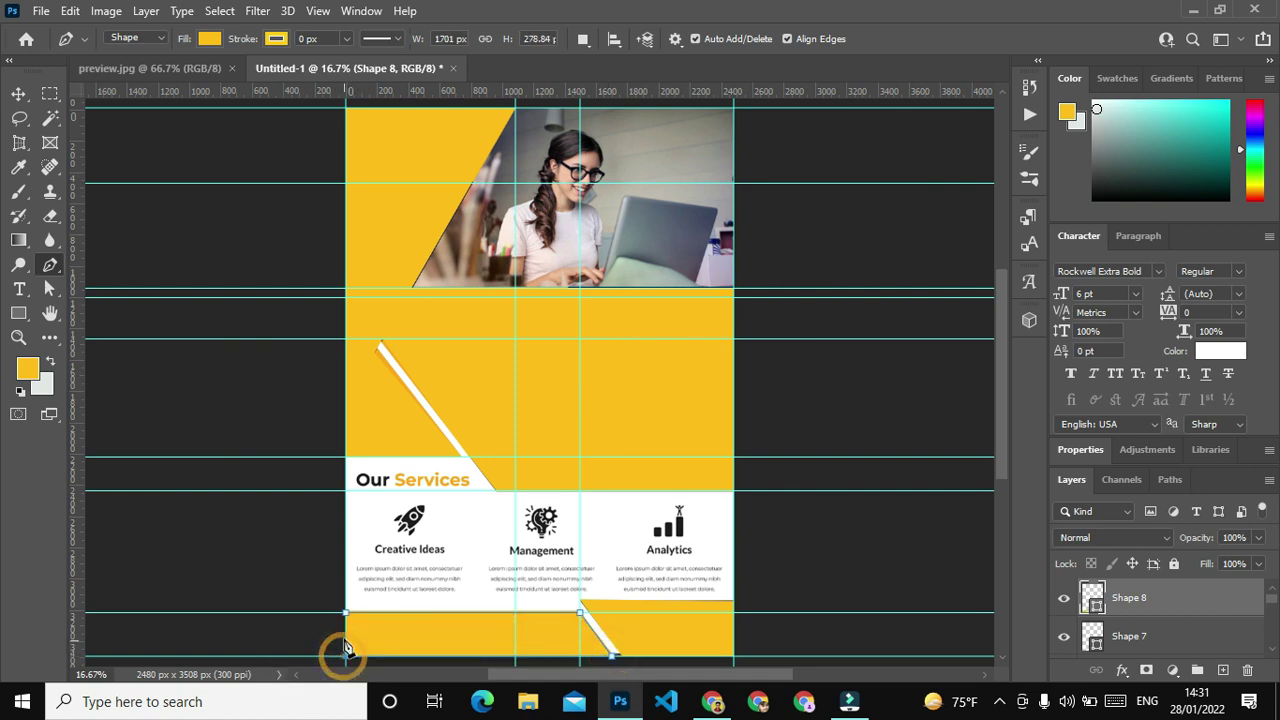
{"action": "left_click", "coordinate": [347, 612]}
{"action": "scroll", "coordinate": [1100, 615], "scroll_direction": "down", "scroll_amount": 2}
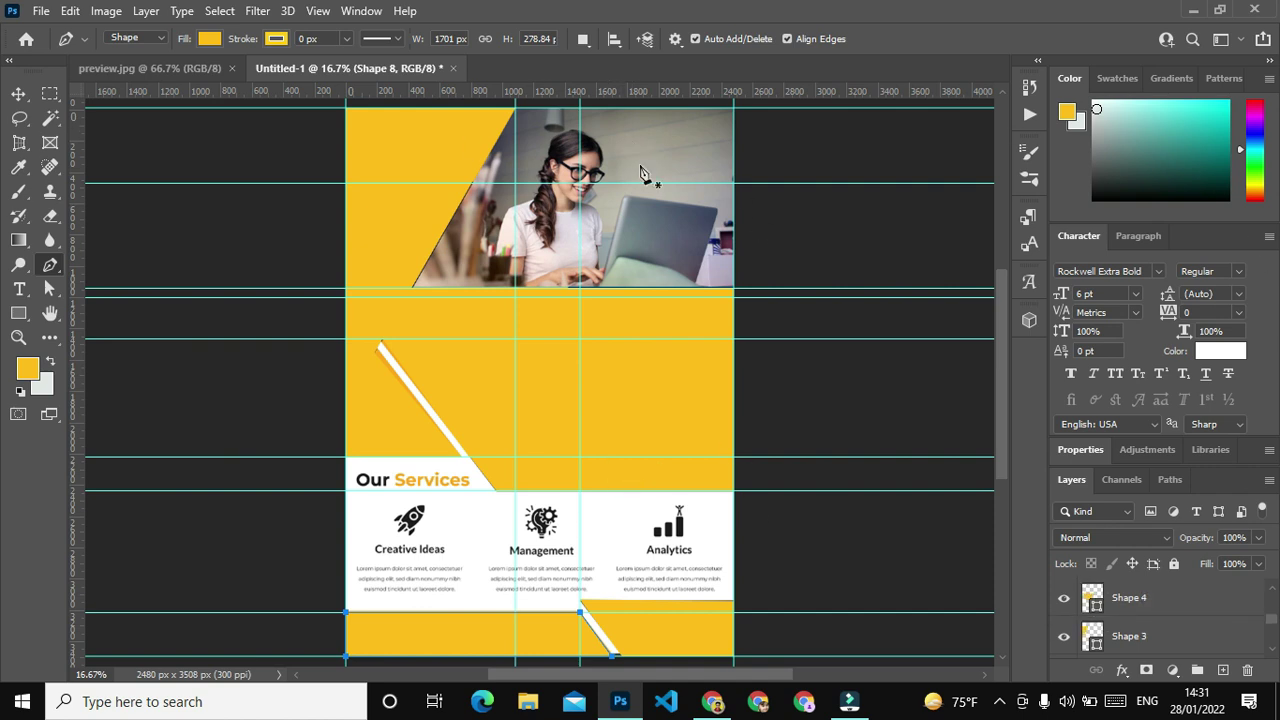
{"action": "left_click", "coordinate": [14, 95]}
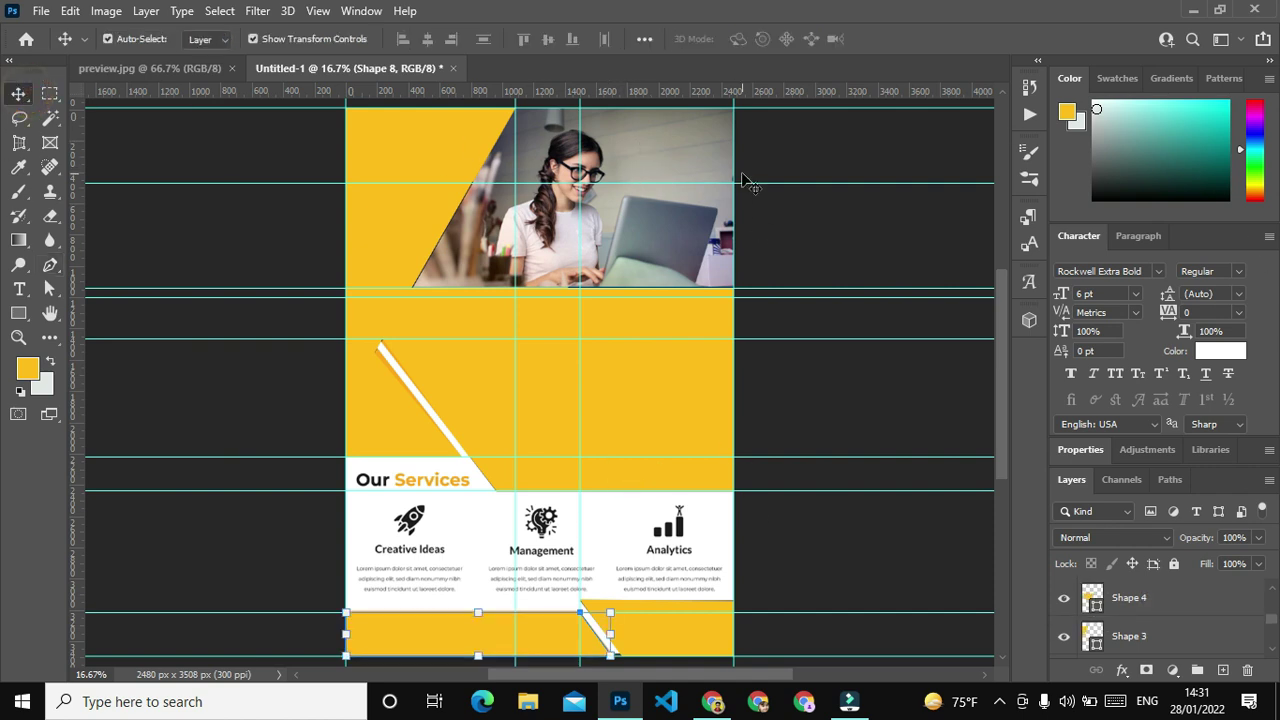
Slide the yellow middle shape aside to check underneath, then nudge it back with Shift+Left.
{"action": "left_click", "coordinate": [622, 166]}
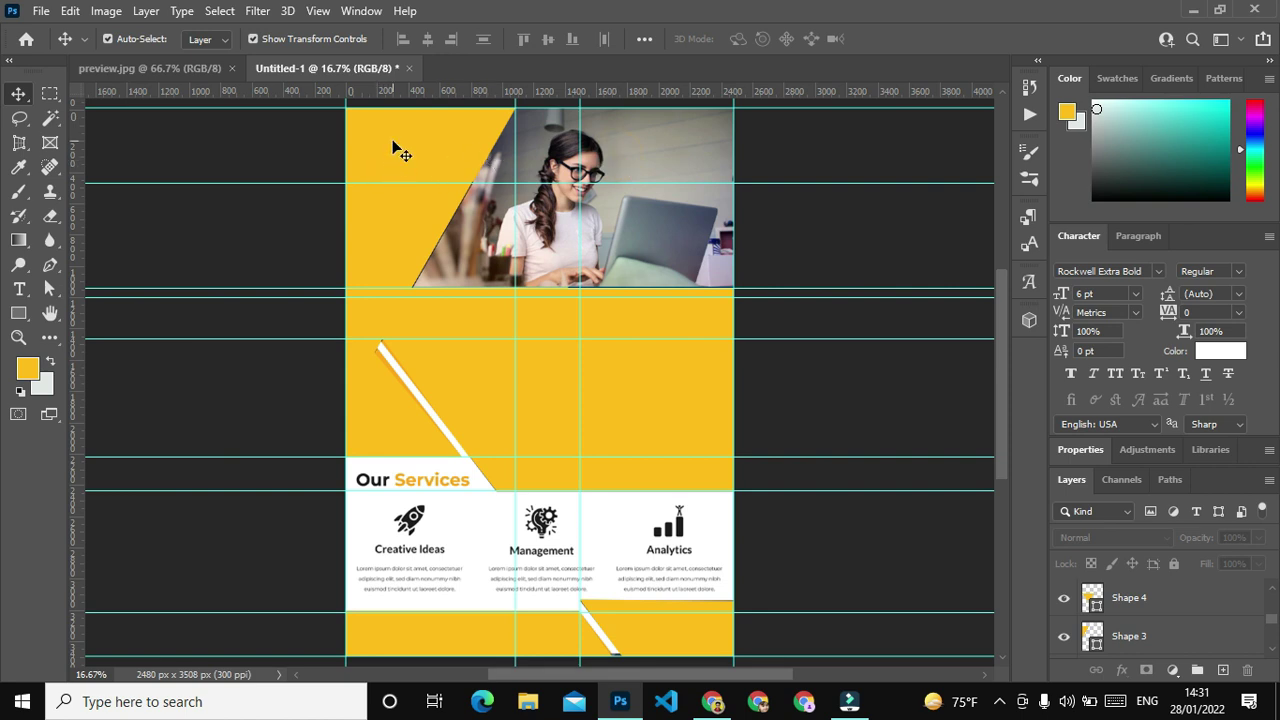
{"action": "left_click_drag", "start_coordinate": [390, 158], "coordinate": [60, 162]}
{"action": "mouse_move", "coordinate": [607, 402]}
{"action": "left_mouse_down"}
{"action": "mouse_move", "coordinate": [793, 424]}
{"action": "mouse_move", "coordinate": [638, 401]}
{"action": "left_mouse_up"}
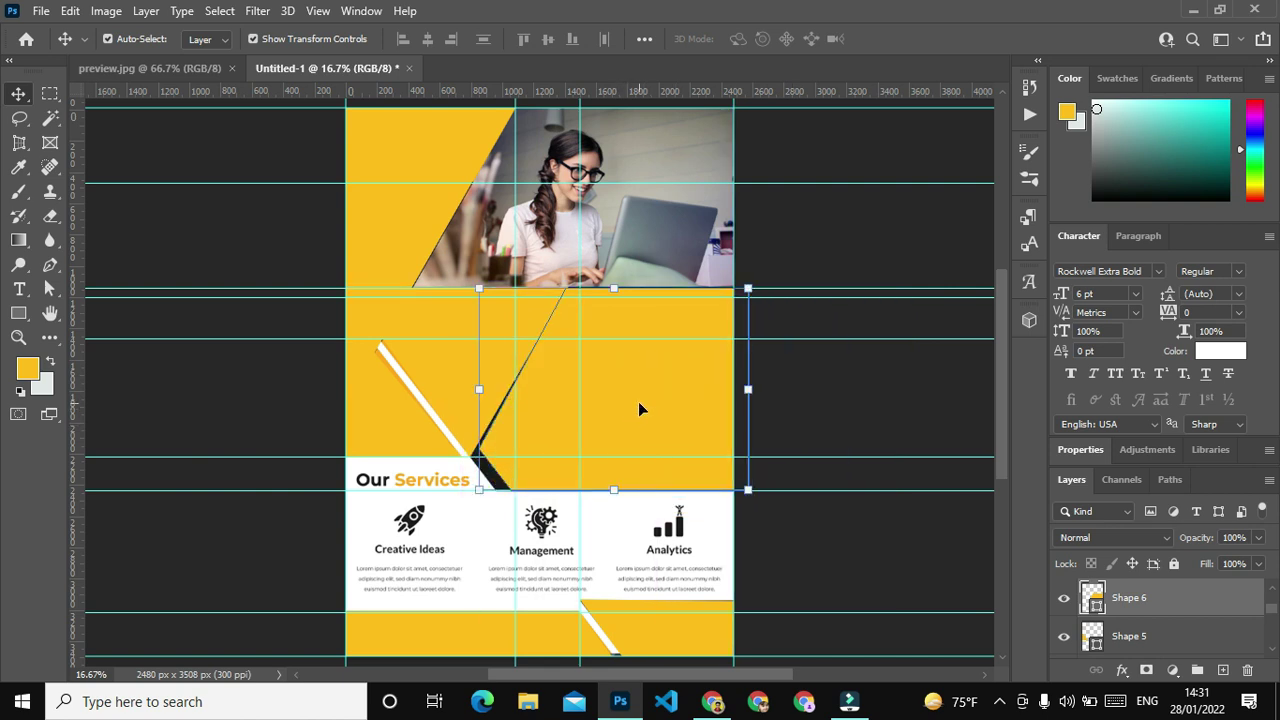
{"action": "key", "text": "shift+Left"}
{"action": "key", "text": "shift+Left"}
{"action": "key", "text": "shift+Left"}
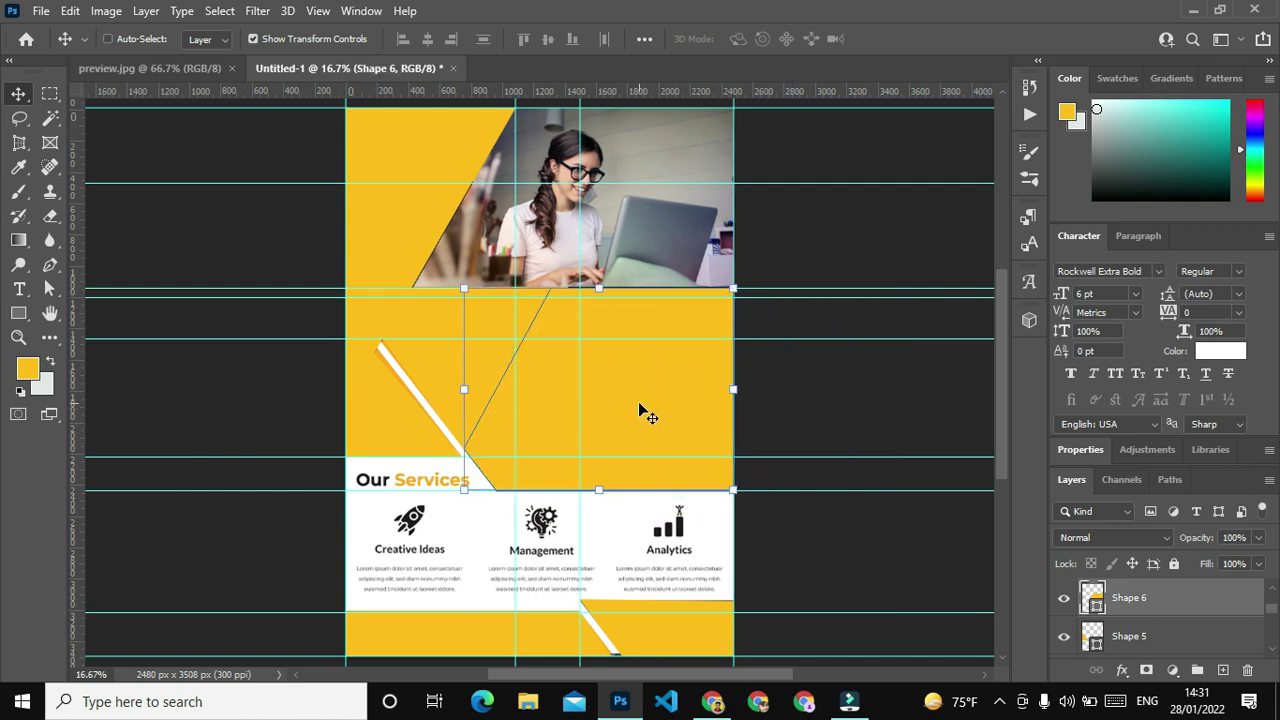
{"action": "left_click", "coordinate": [636, 232]}
{"action": "mouse_move", "coordinate": [1250, 600]}
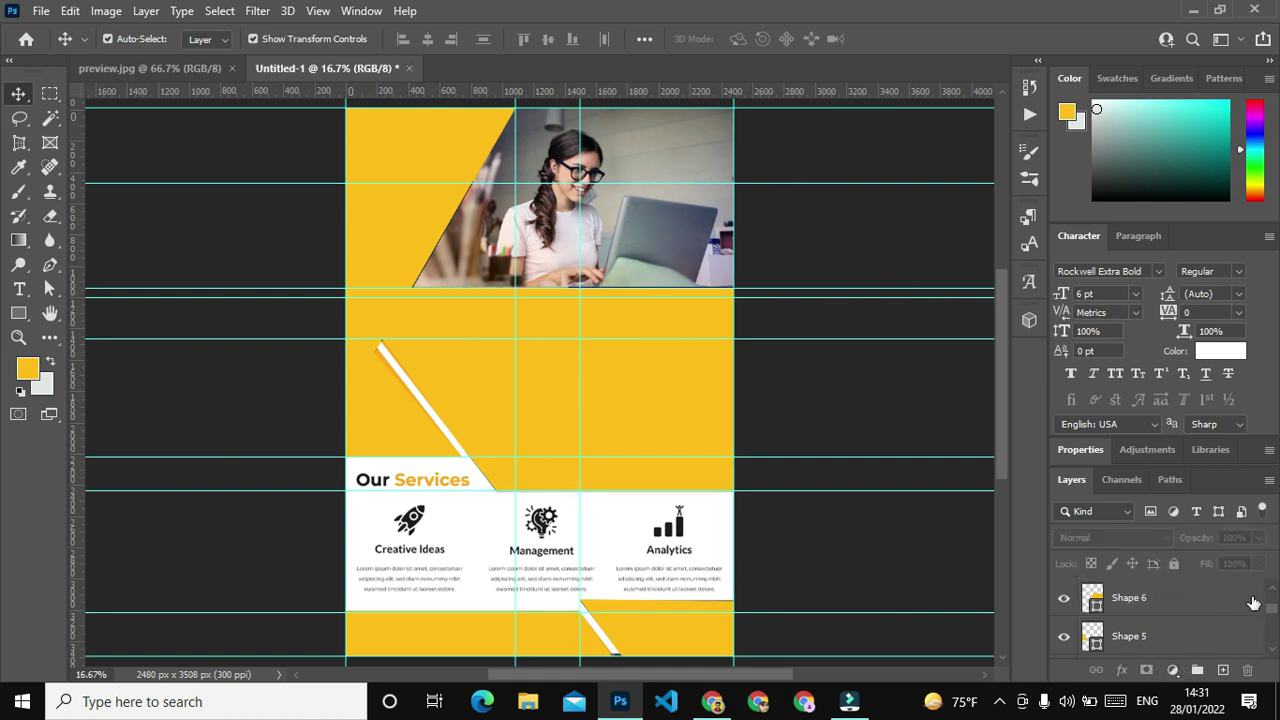
Move Layer 1 to the top of the layer stack, above Shape 8.
{"action": "mouse_move", "coordinate": [1272, 614]}
{"action": "left_mouse_down"}
{"action": "mouse_move", "coordinate": [1274, 656]}
{"action": "mouse_move", "coordinate": [1274, 634]}
{"action": "left_mouse_up"}
{"action": "left_click_drag", "start_coordinate": [1180, 643], "coordinate": [1183, 515]}
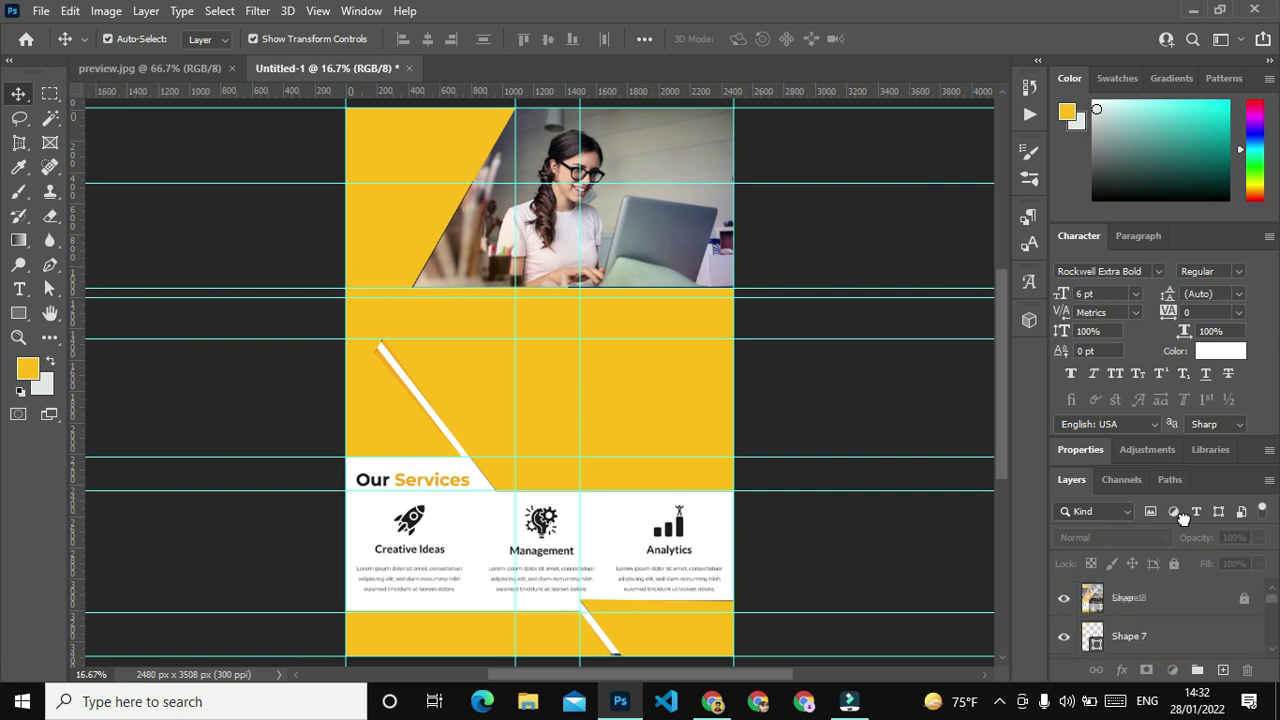
{"action": "mouse_move", "coordinate": [1182, 515]}
{"action": "left_mouse_down"}
{"action": "mouse_move", "coordinate": [1183, 597]}
{"action": "mouse_move", "coordinate": [1183, 584]}
{"action": "left_mouse_up"}
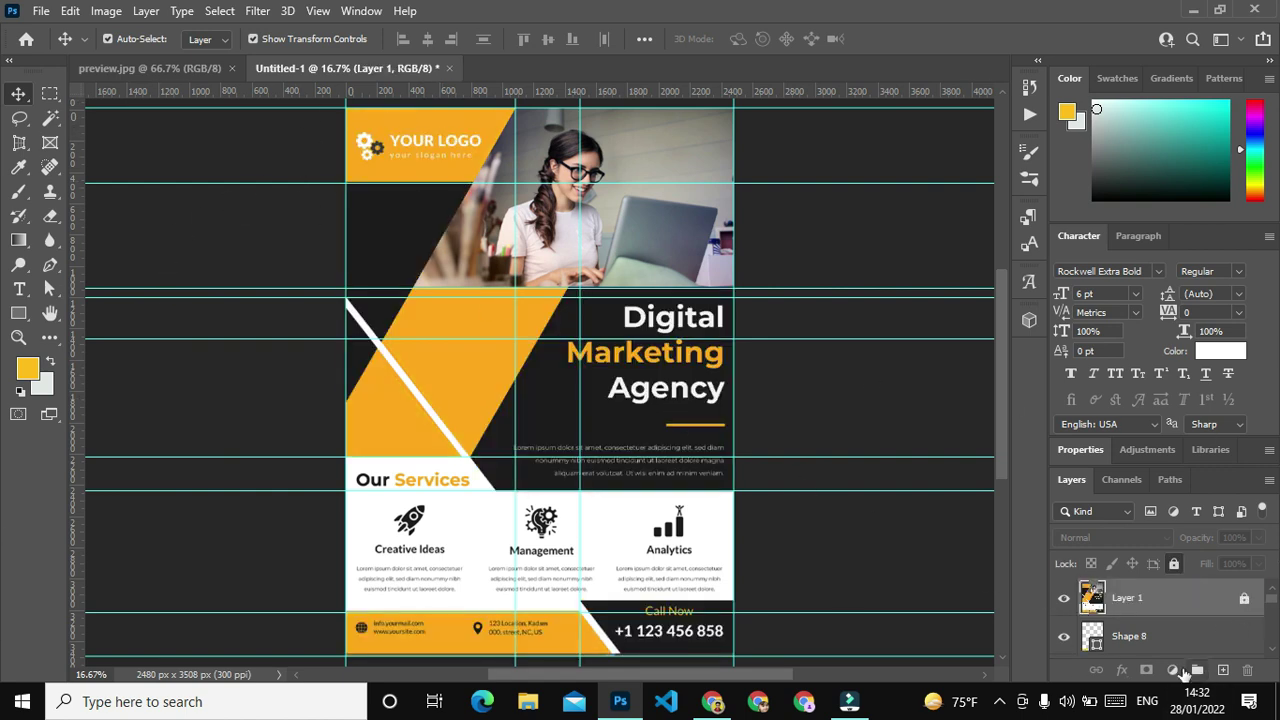
Unlock the Shape 1 and Shape 2 layers.
{"action": "scroll", "coordinate": [1190, 637], "scroll_direction": "down", "scroll_amount": 2}
{"action": "scroll", "coordinate": [1190, 637], "scroll_direction": "down", "scroll_amount": 4}
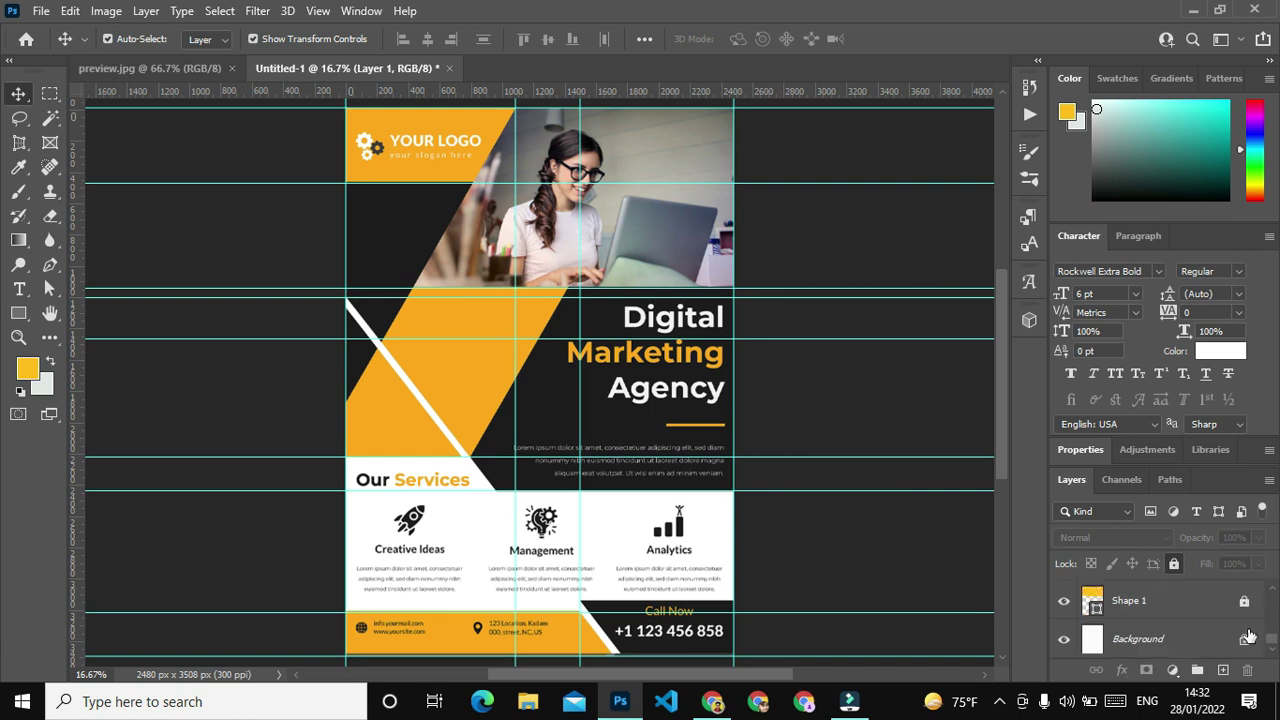
{"action": "left_click", "coordinate": [1200, 598]}
{"action": "left_click", "coordinate": [1175, 566]}
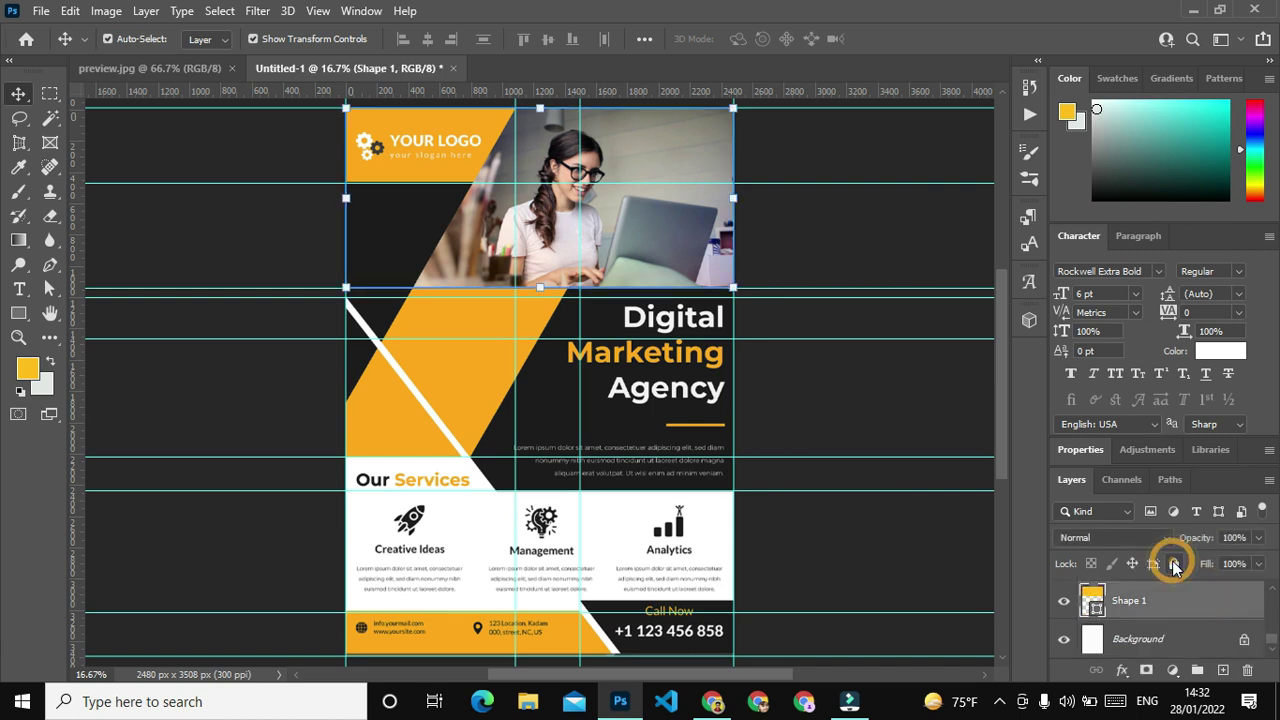
{"action": "left_click", "coordinate": [1200, 645]}
{"action": "scroll", "coordinate": [1180, 612], "scroll_direction": "up", "scroll_amount": 2}
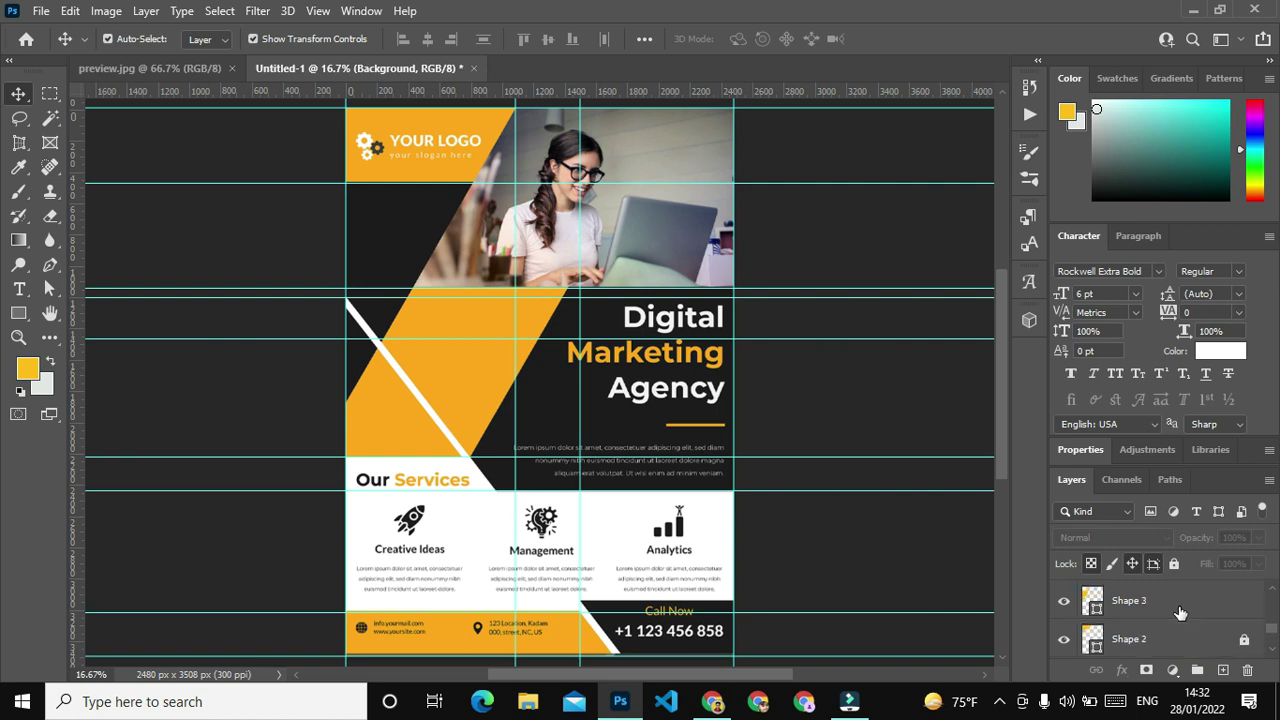
{"action": "left_click", "coordinate": [1214, 641]}
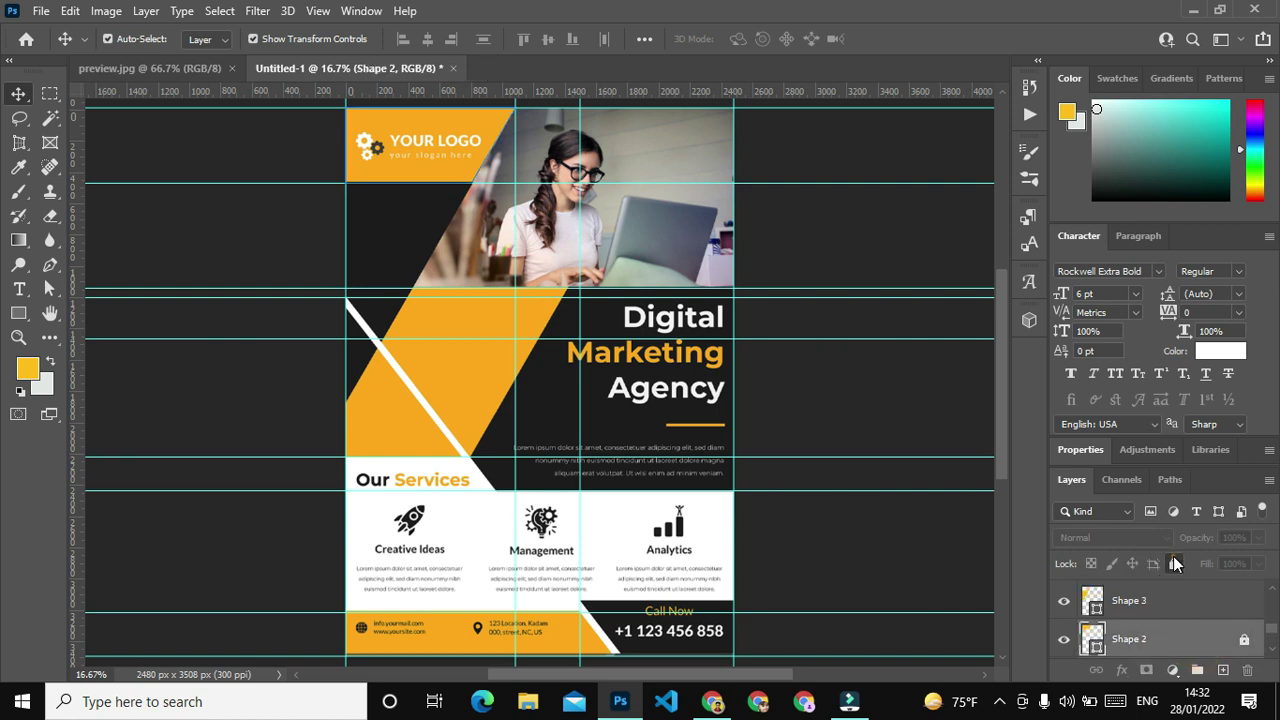
{"action": "left_click", "coordinate": [1175, 564]}
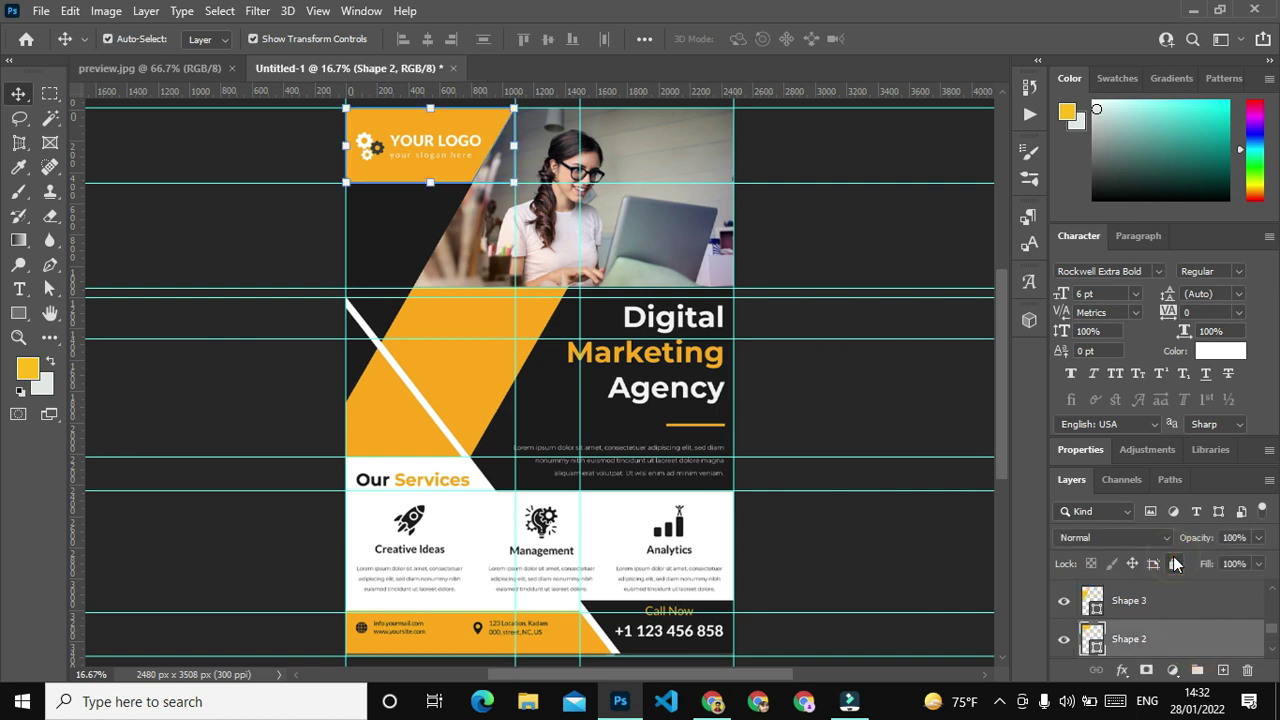
Fill the logo shape with the orange fda71c sampled from the reference flyer.
{"action": "left_click", "coordinate": [238, 221]}
{"action": "left_click", "coordinate": [405, 163]}
{"action": "double_click", "coordinate": [1095, 650]}
{"action": "left_click", "coordinate": [435, 112]}
{"action": "left_click", "coordinate": [1209, 349]}
{"action": "key", "text": "v"}
{"action": "left_click_drag", "start_coordinate": [390, 233], "coordinate": [397, 245]}
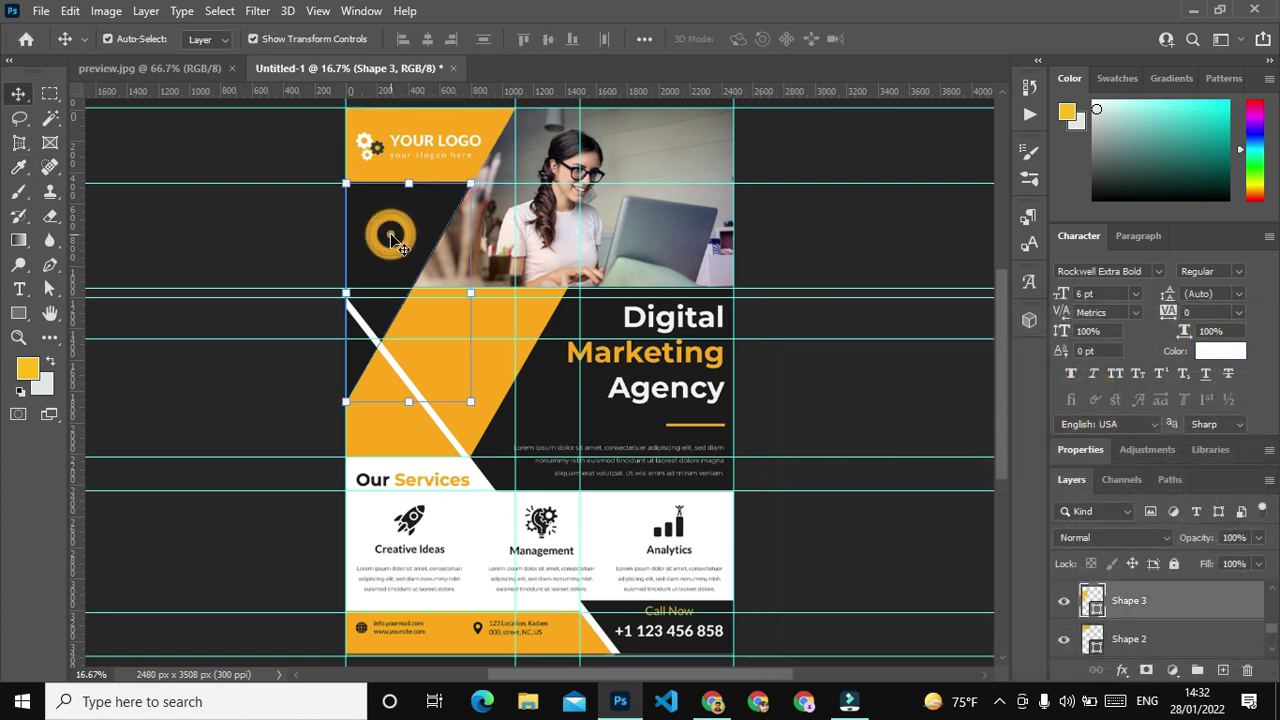
{"action": "double_click", "coordinate": [1095, 607]}
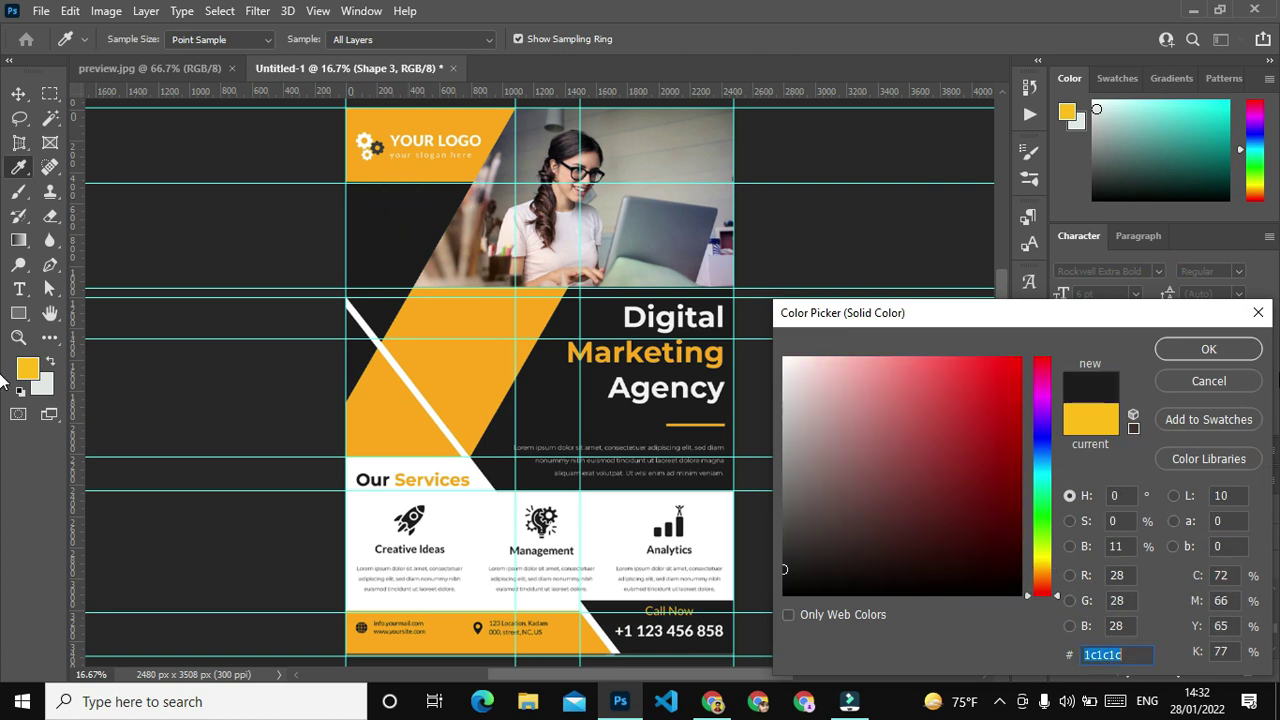
Confirm Shape 3's dark fill and give Shape 4 an orange fill.
{"action": "left_click", "coordinate": [1208, 349]}
{"action": "key", "text": "v"}
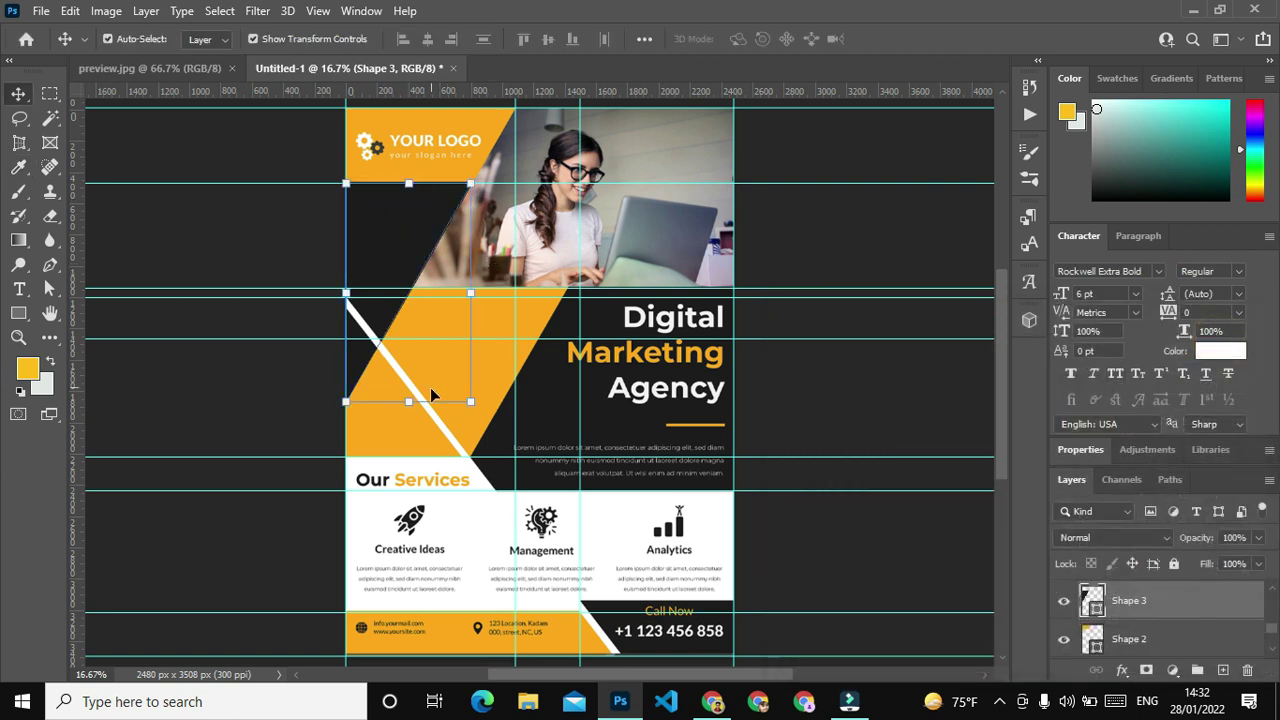
{"action": "left_click", "coordinate": [422, 353]}
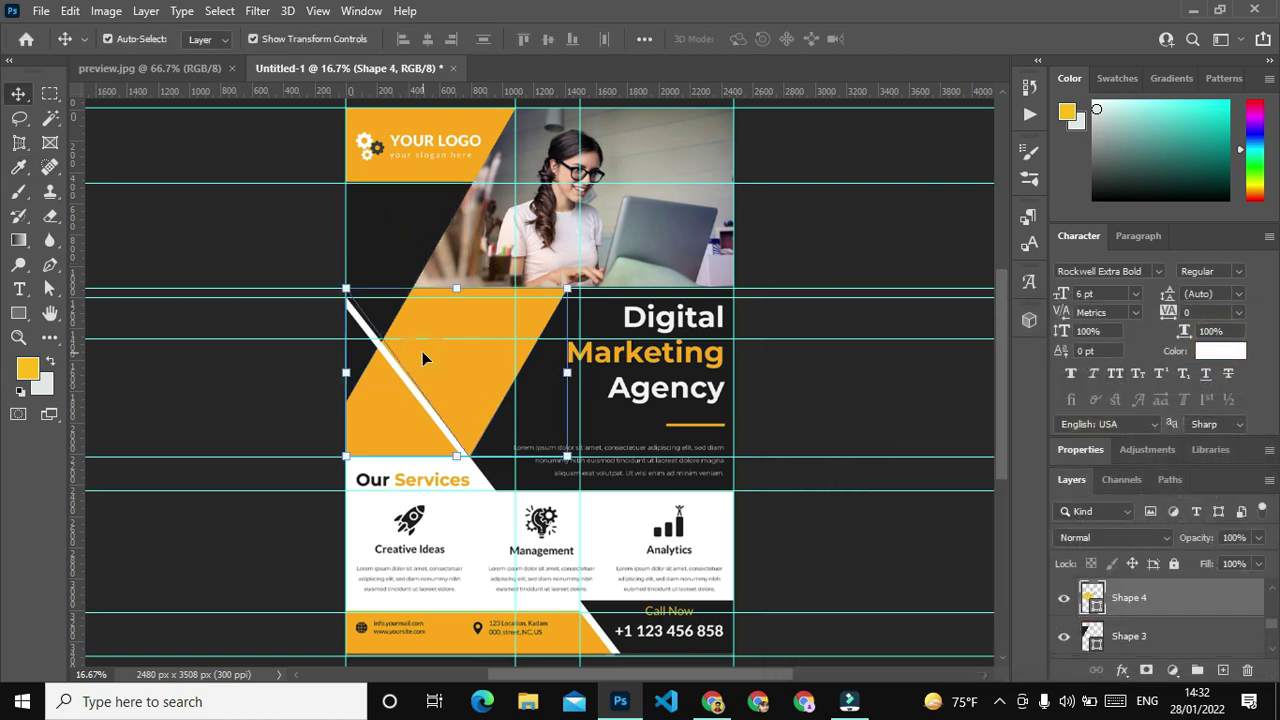
{"action": "double_click", "coordinate": [1093, 600]}
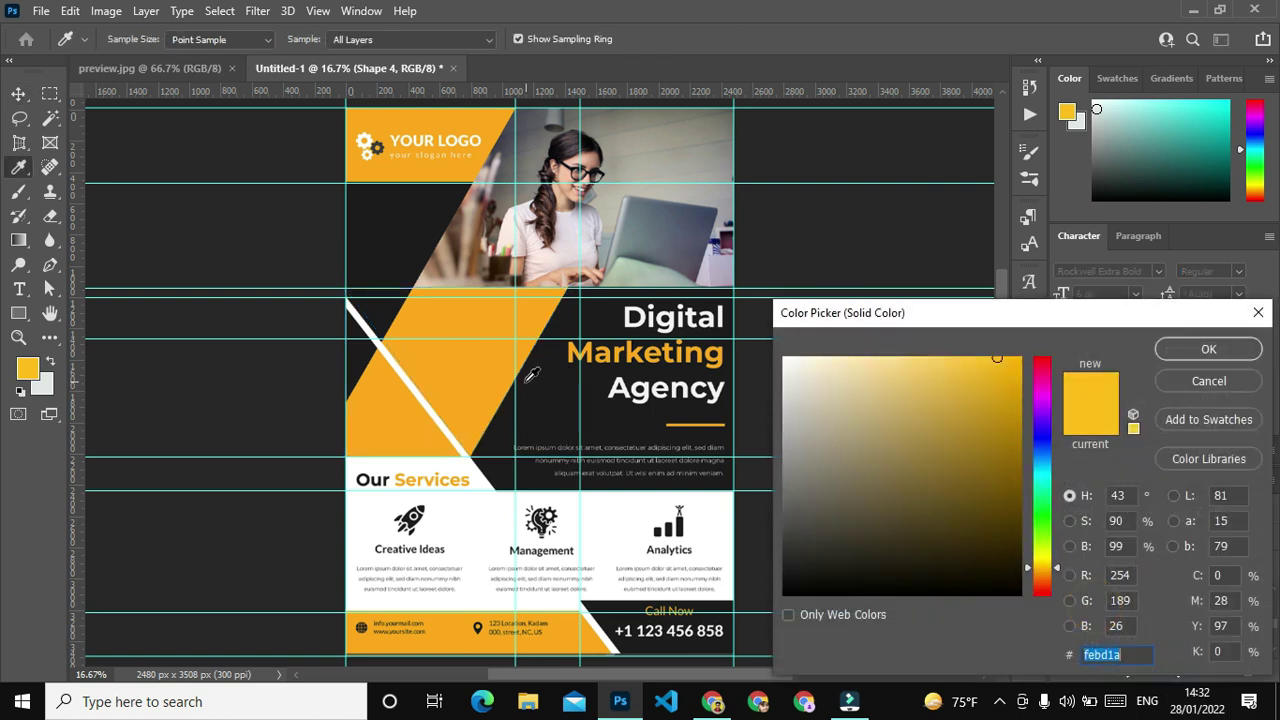
{"action": "left_click", "coordinate": [1205, 350]}
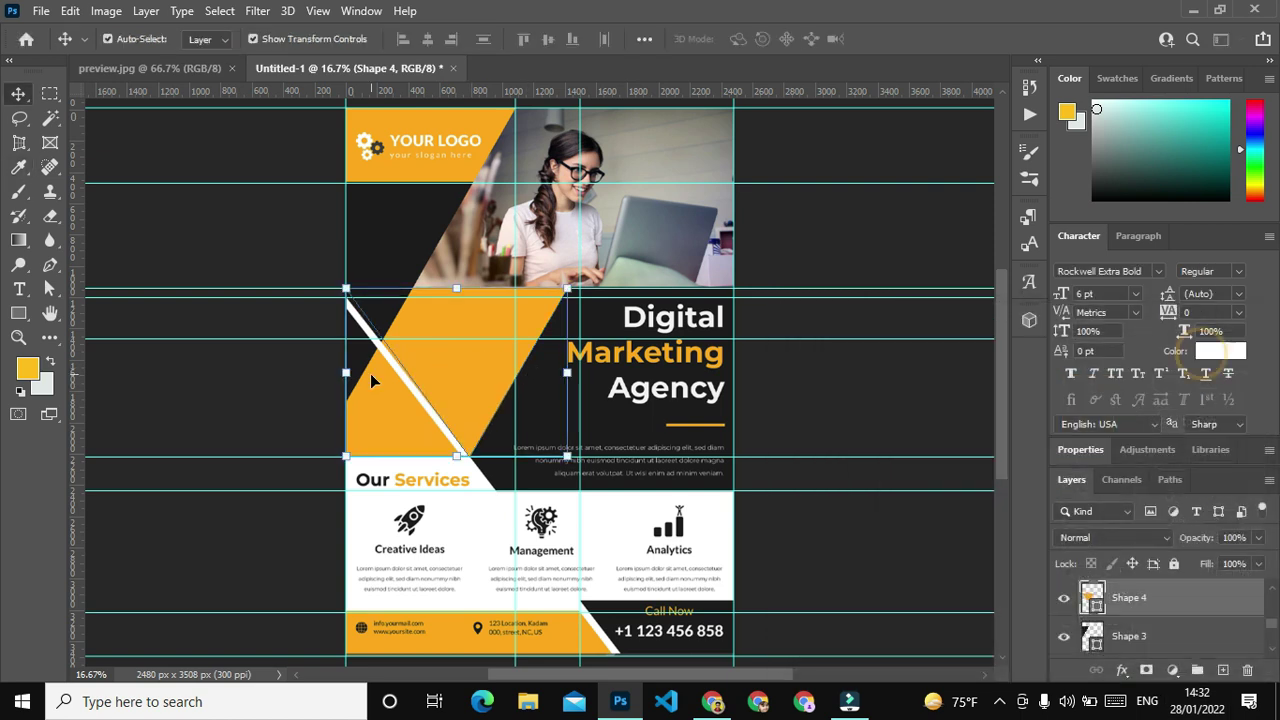
Fill Shape 5 with the flyer's orange and duplicate Shape 4 as Shape 6.
{"action": "left_click", "coordinate": [355, 356]}
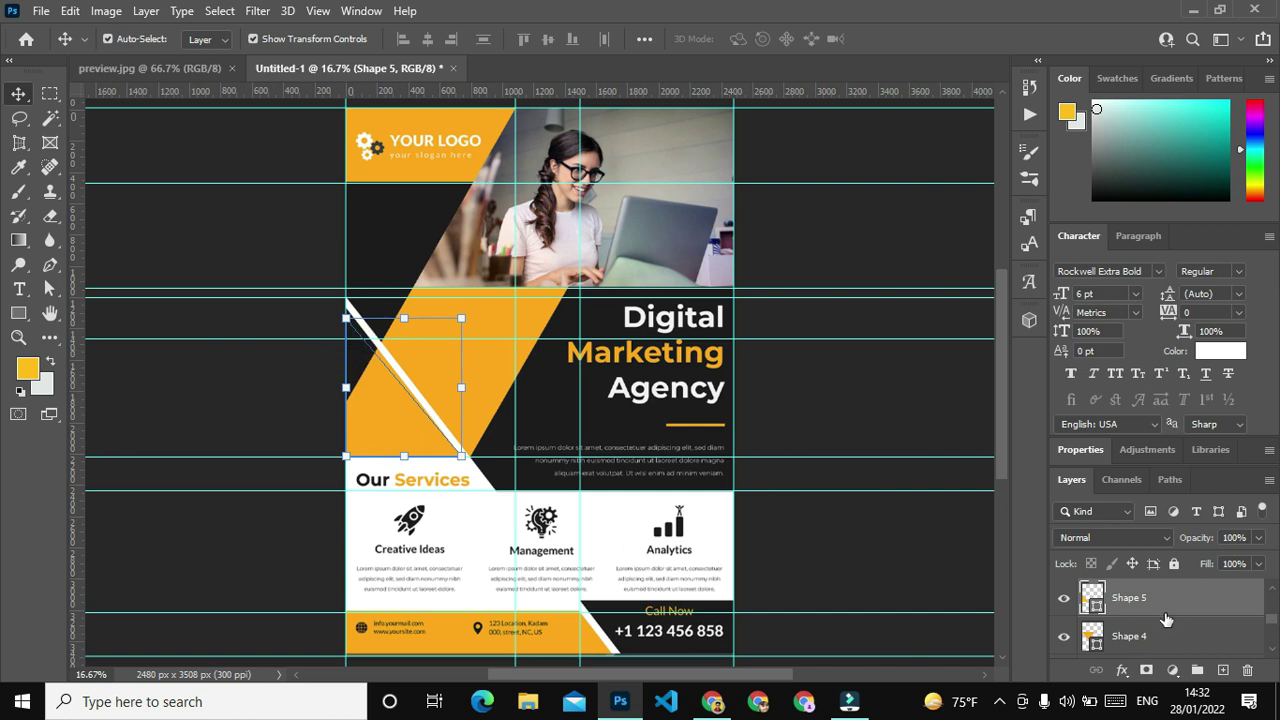
{"action": "double_click", "coordinate": [1093, 598]}
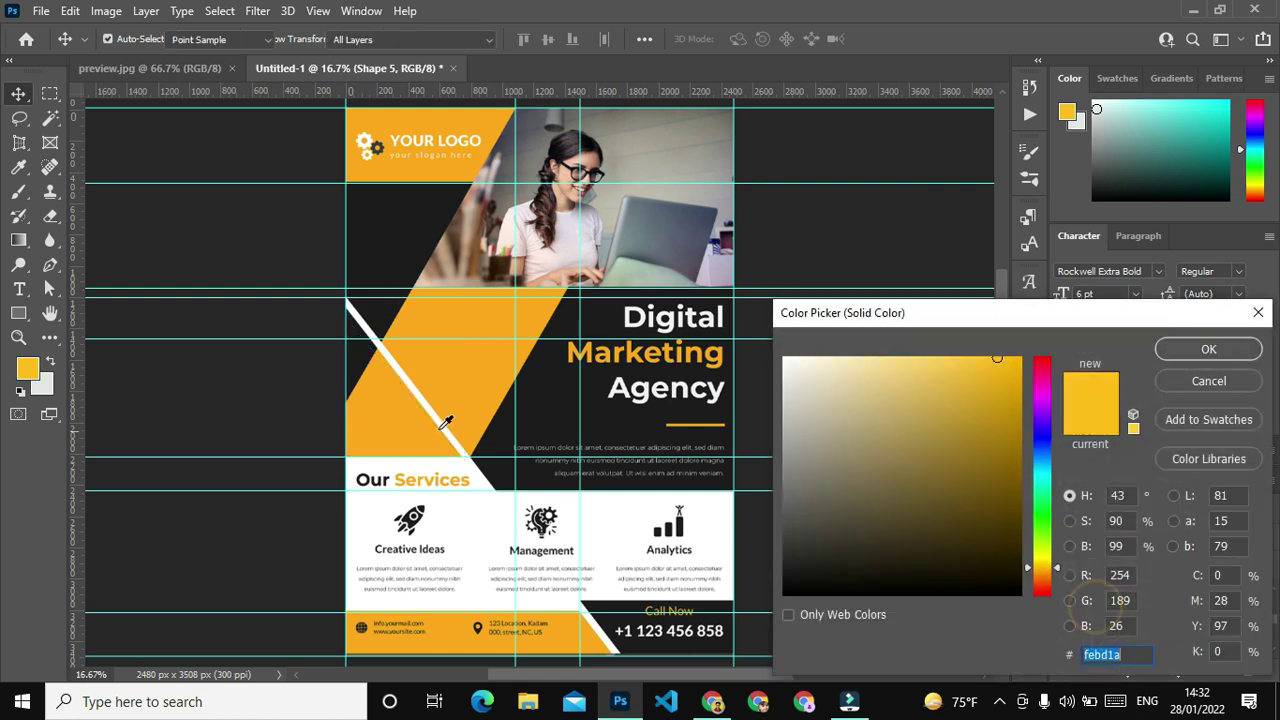
{"action": "left_click", "coordinate": [392, 411]}
{"action": "left_click", "coordinate": [1205, 349]}
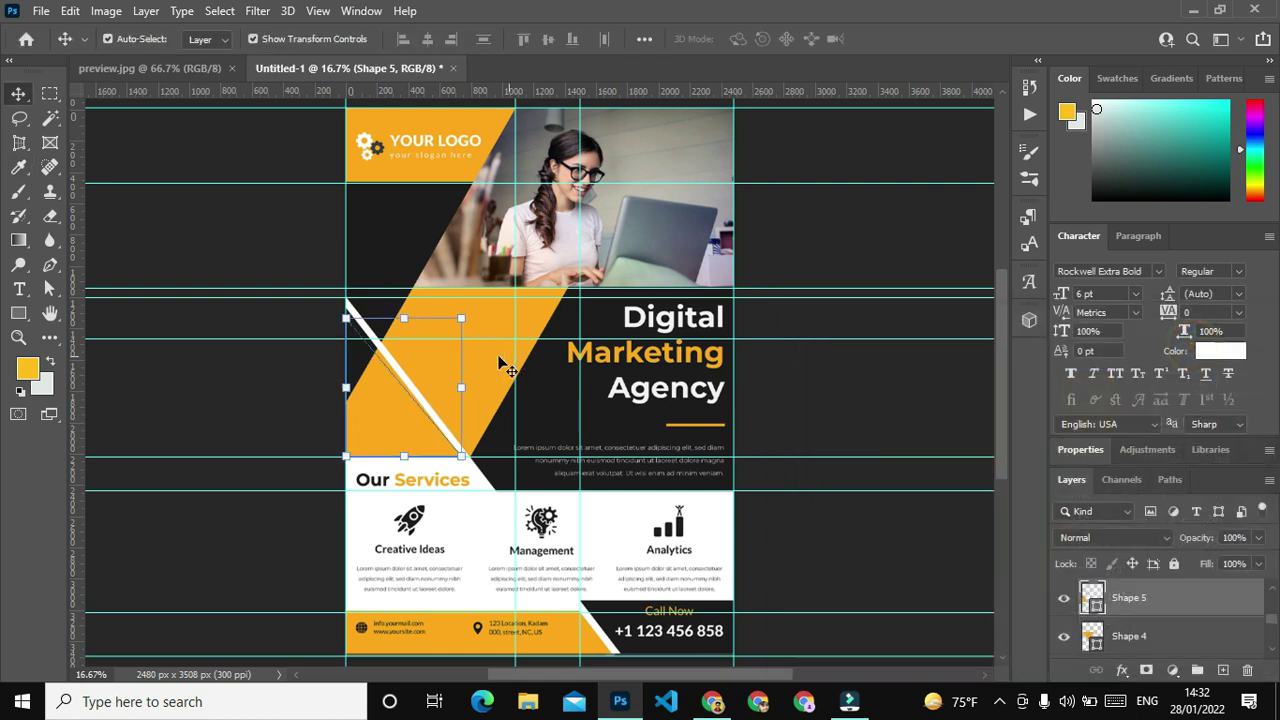
{"action": "left_click", "coordinate": [508, 368]}
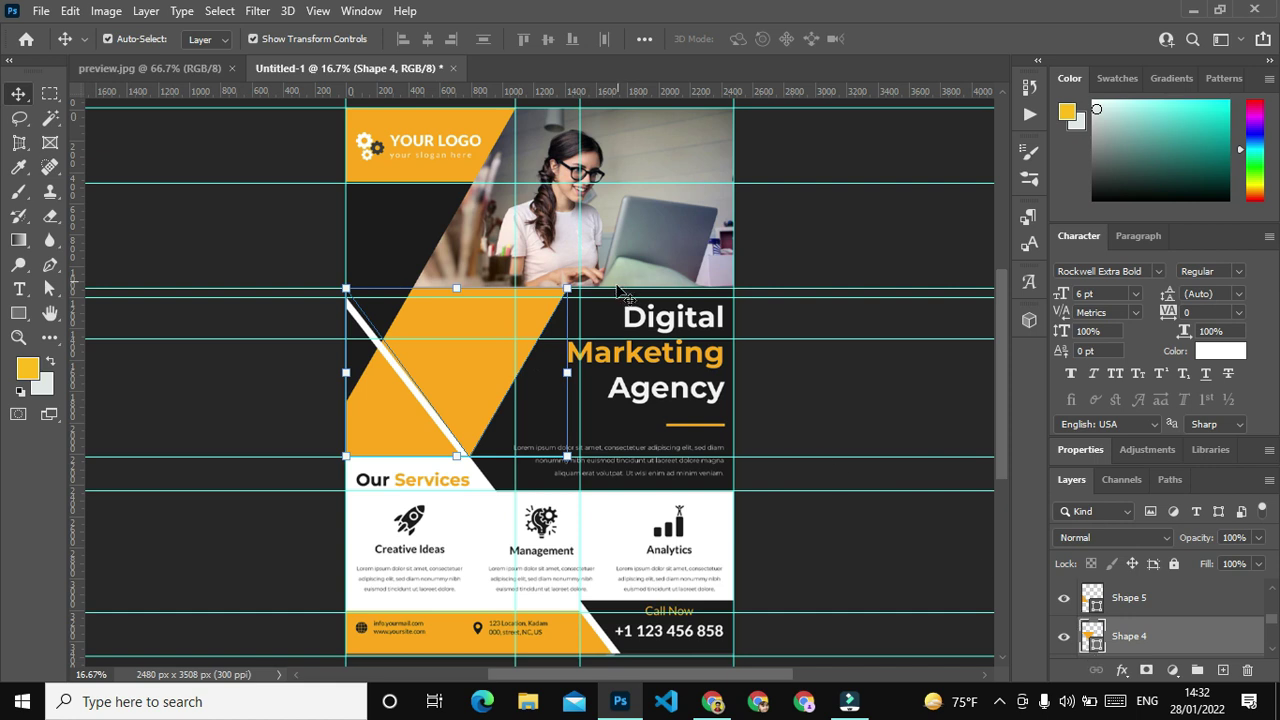
{"action": "key", "text": "ctrl+j"}
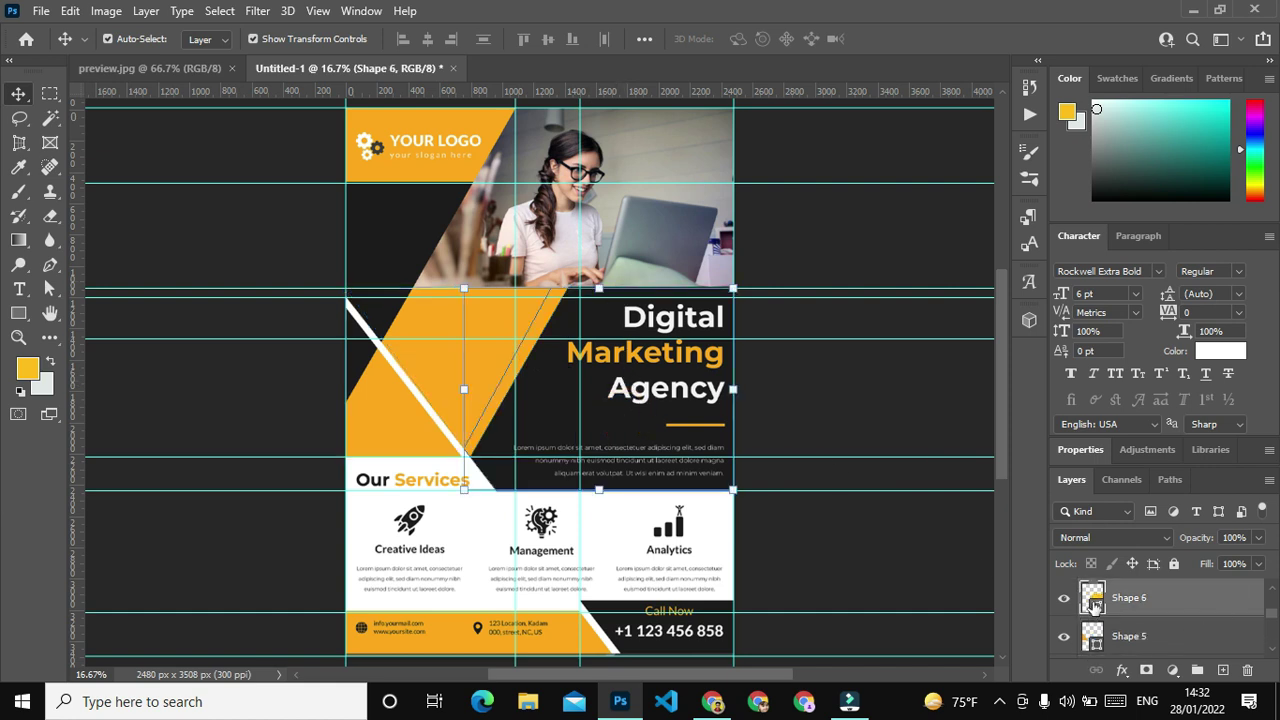
Give Shape 6 and the Call Now box, Shape 7, the dark 1c1c1c fill.
{"action": "double_click", "coordinate": [1093, 603]}
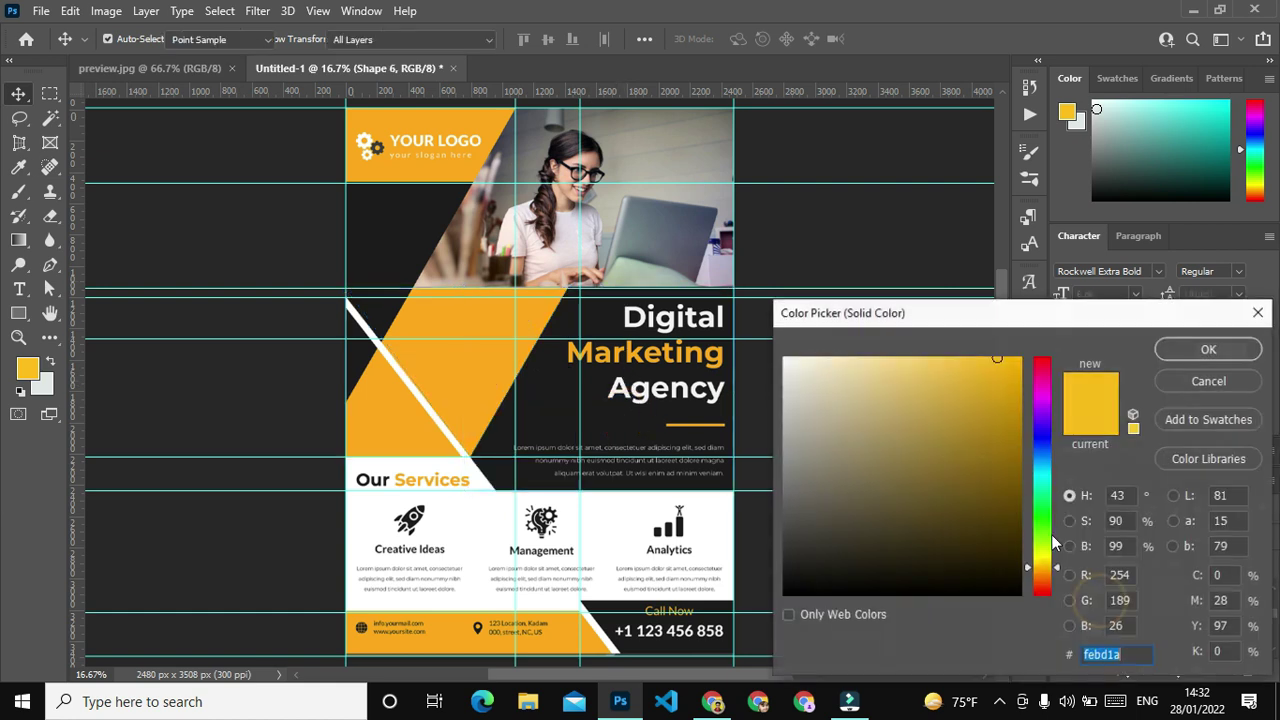
{"action": "left_click", "coordinate": [404, 221]}
{"action": "left_click", "coordinate": [1216, 352]}
{"action": "scroll", "coordinate": [636, 560], "scroll_direction": "down", "scroll_amount": 2}
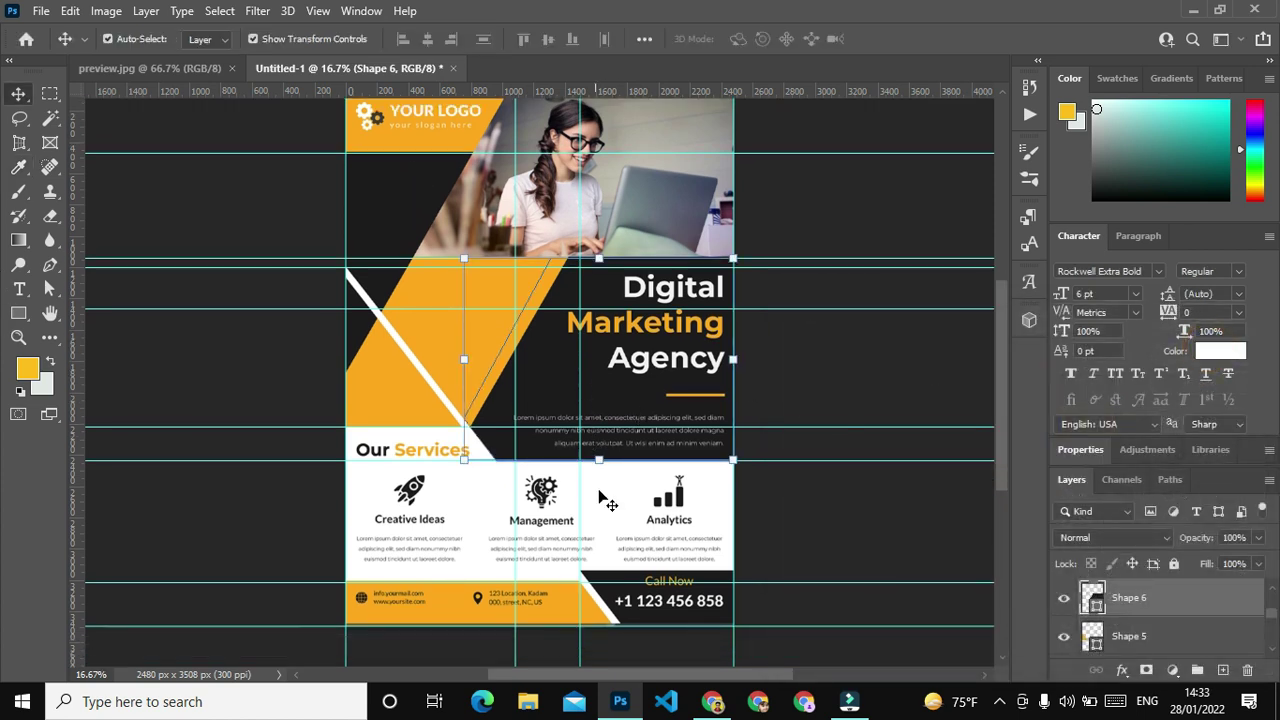
{"action": "left_click", "coordinate": [625, 592]}
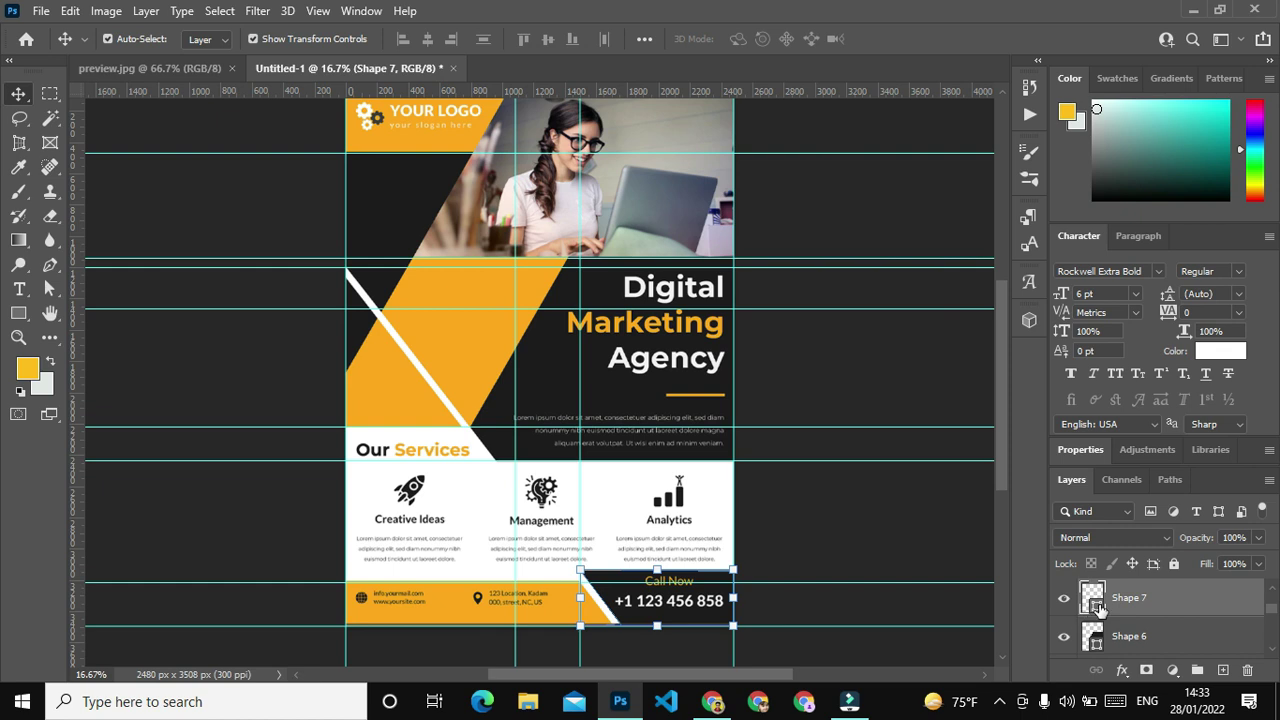
{"action": "double_click", "coordinate": [1094, 600]}
{"action": "left_click", "coordinate": [622, 588]}
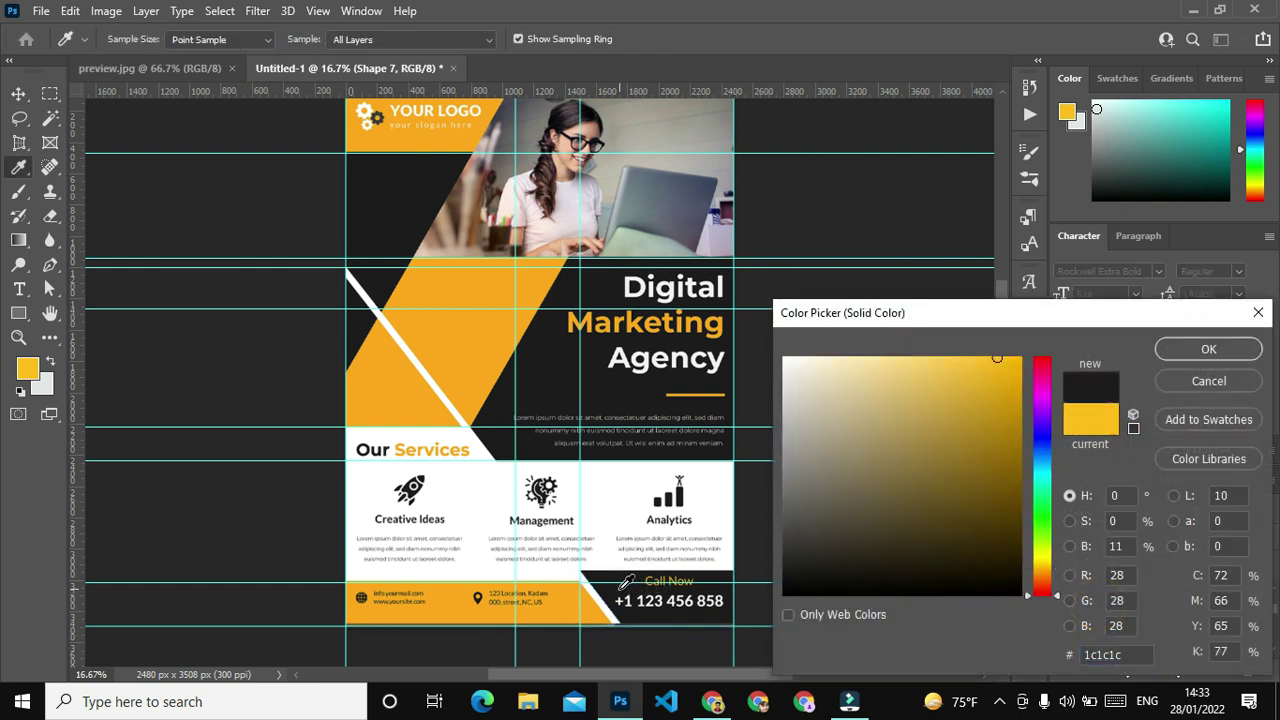
{"action": "left_click", "coordinate": [1208, 349]}
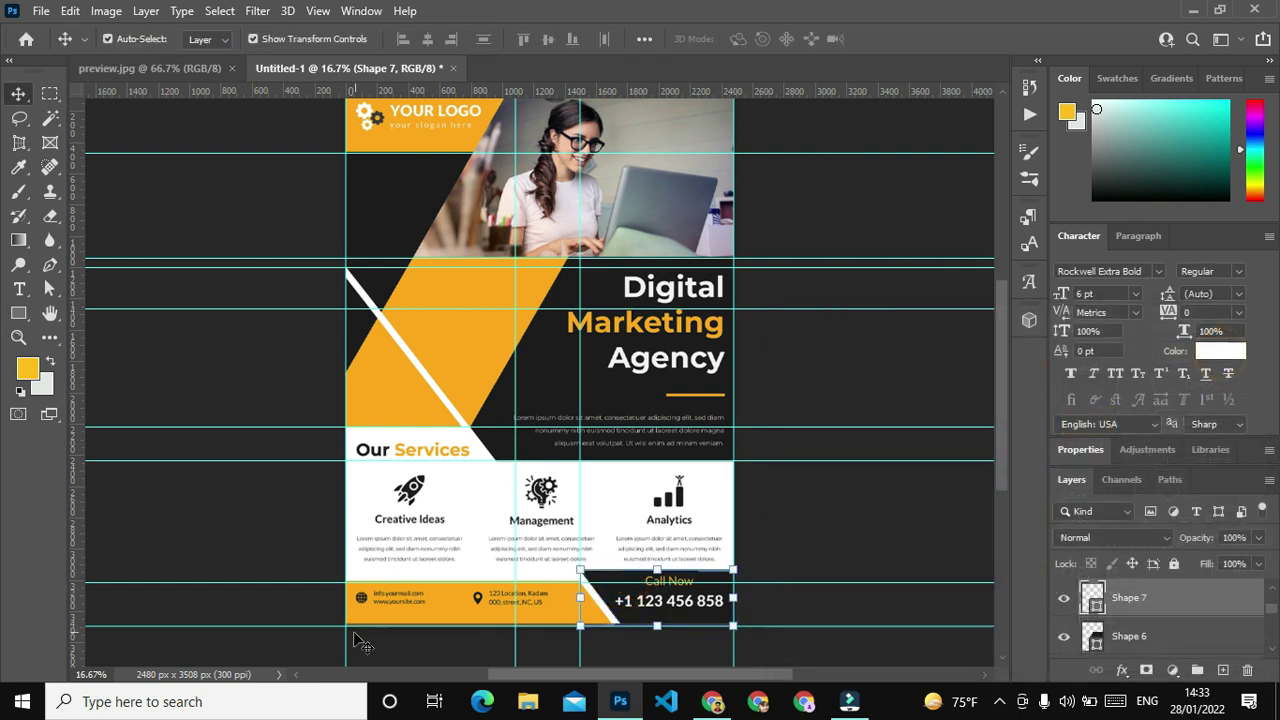
Fill the contact bar, Shape 8, with orange fda71c sampled from the flyer.
{"action": "left_click", "coordinate": [433, 609]}
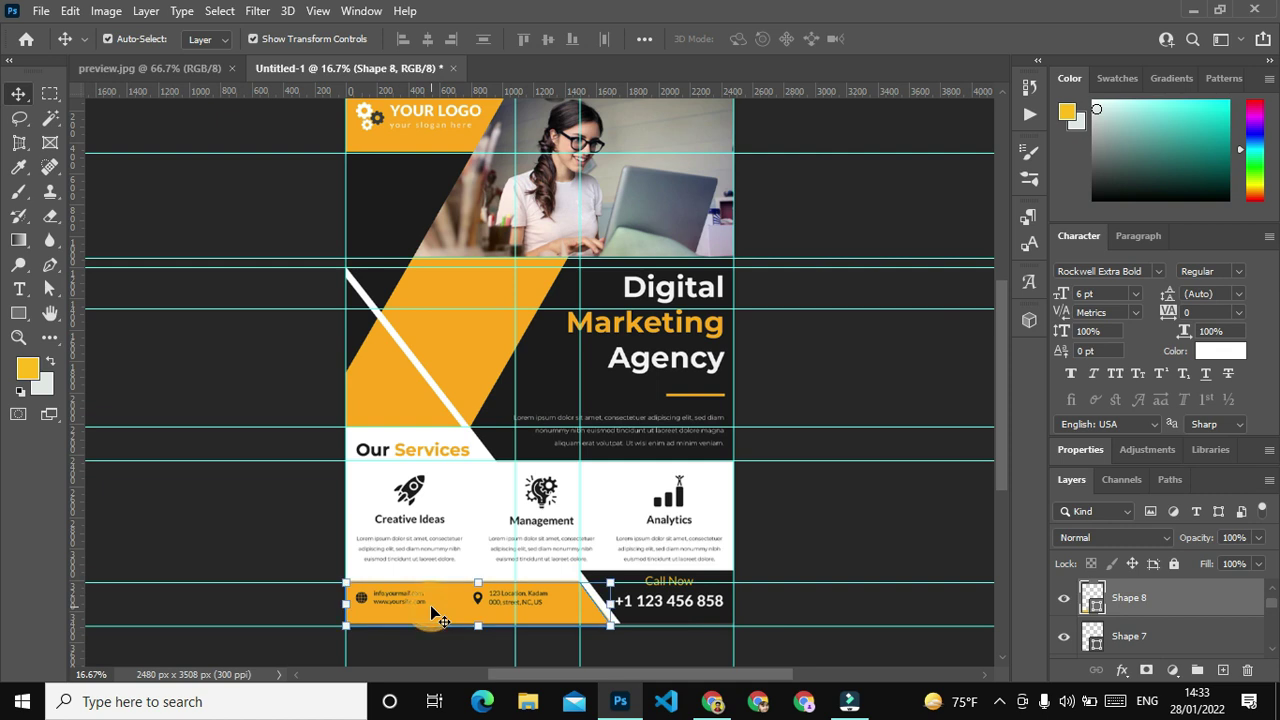
{"action": "double_click", "coordinate": [1094, 605]}
{"action": "left_click", "coordinate": [572, 607]}
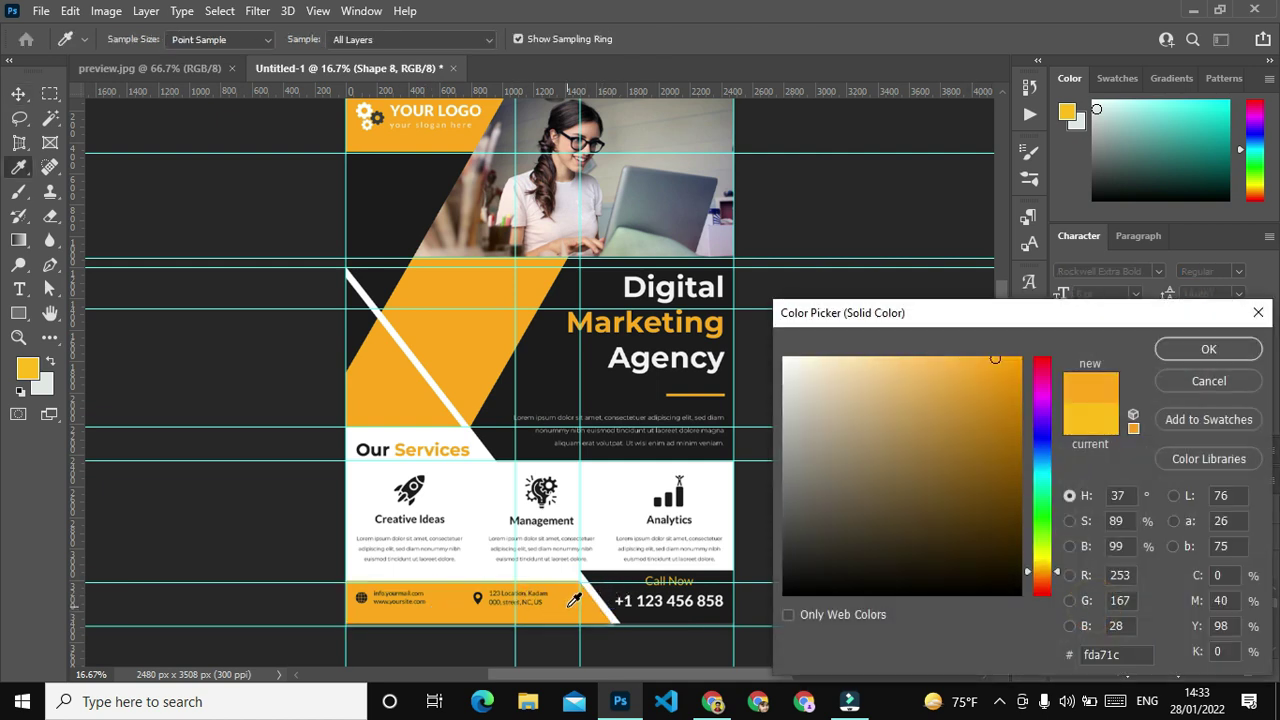
{"action": "left_click", "coordinate": [1237, 349]}
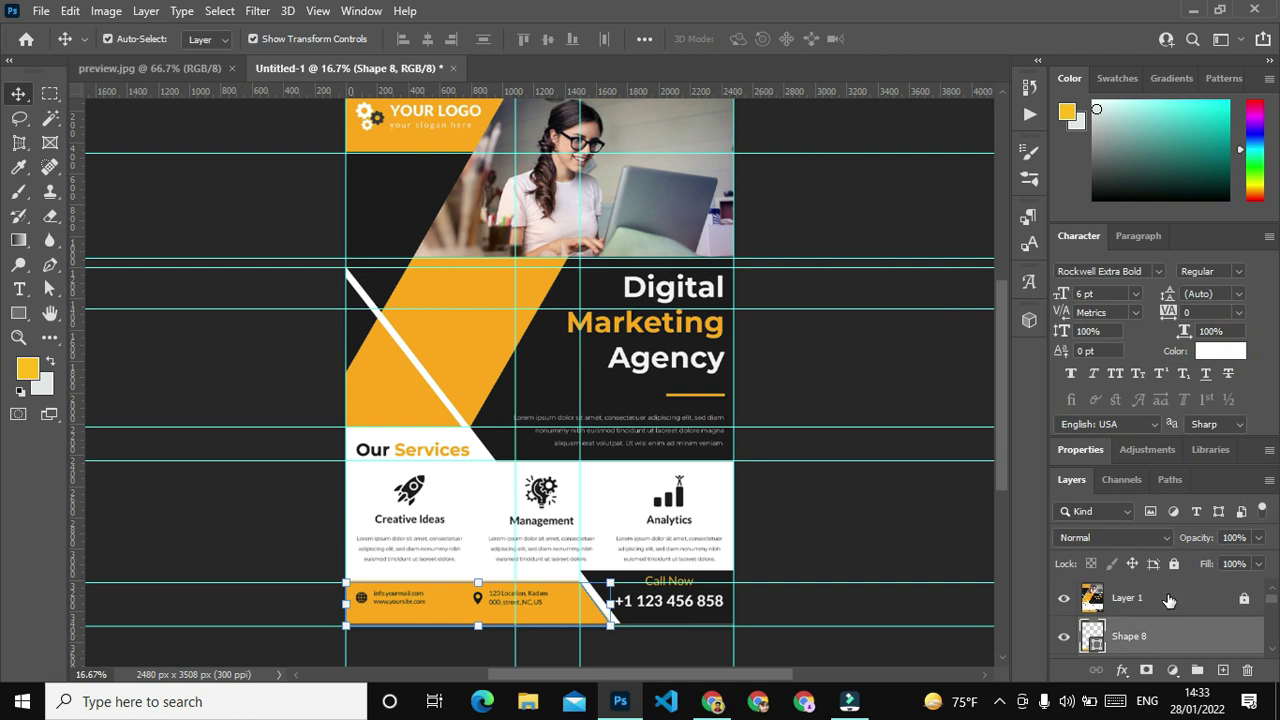
Hide the reference flyer and show the orange triangle Shape 4's anchor points.
{"action": "left_click", "coordinate": [1063, 598]}
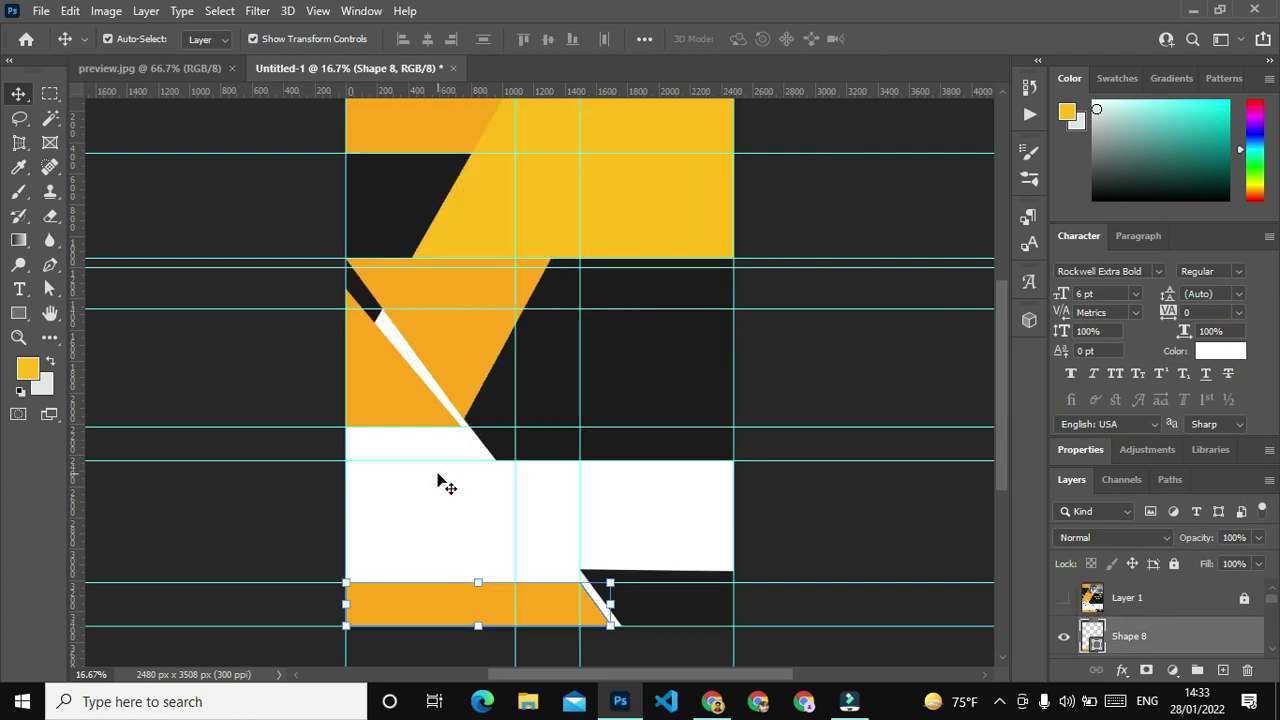
{"action": "left_click", "coordinate": [451, 534]}
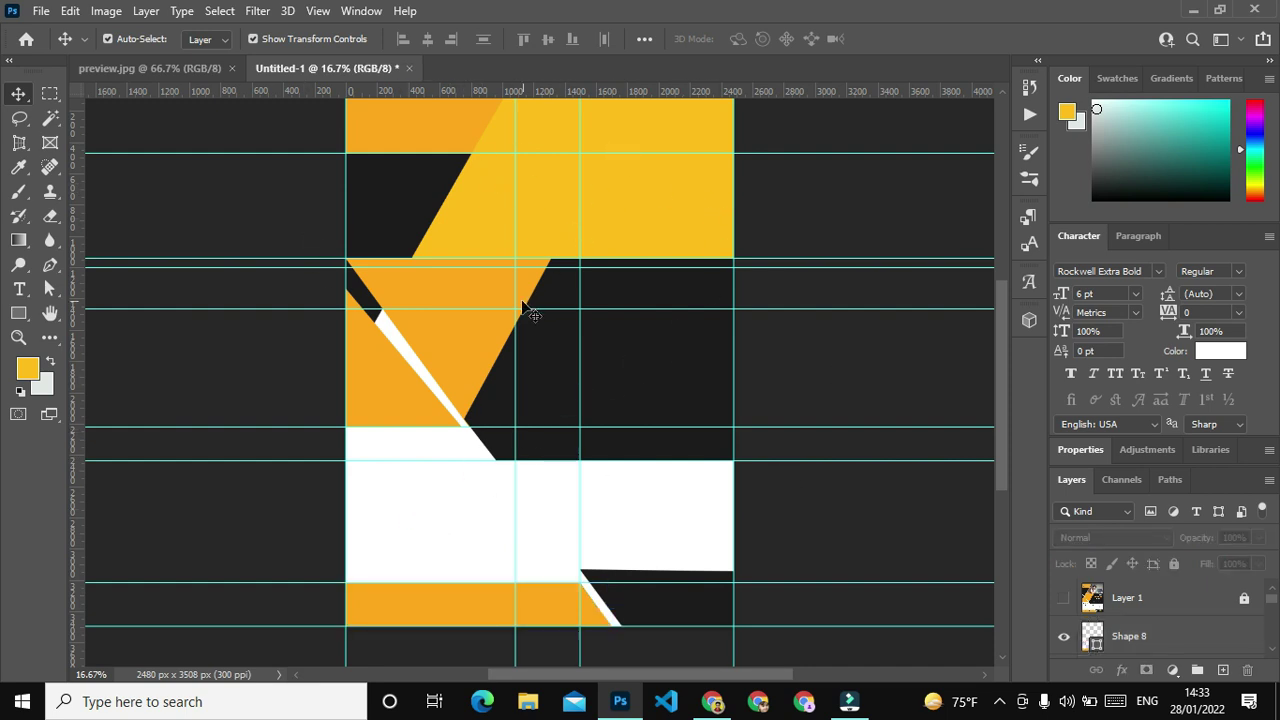
{"action": "left_click", "coordinate": [452, 368]}
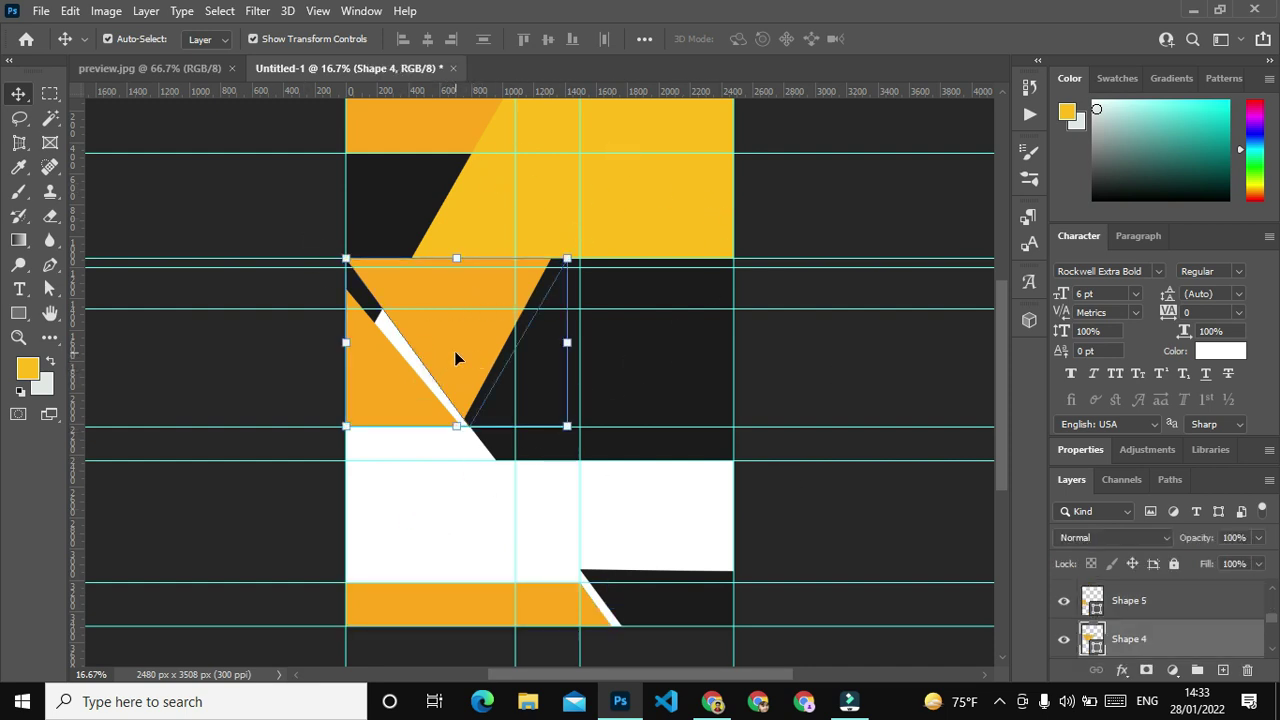
{"action": "left_click", "coordinate": [50, 290]}
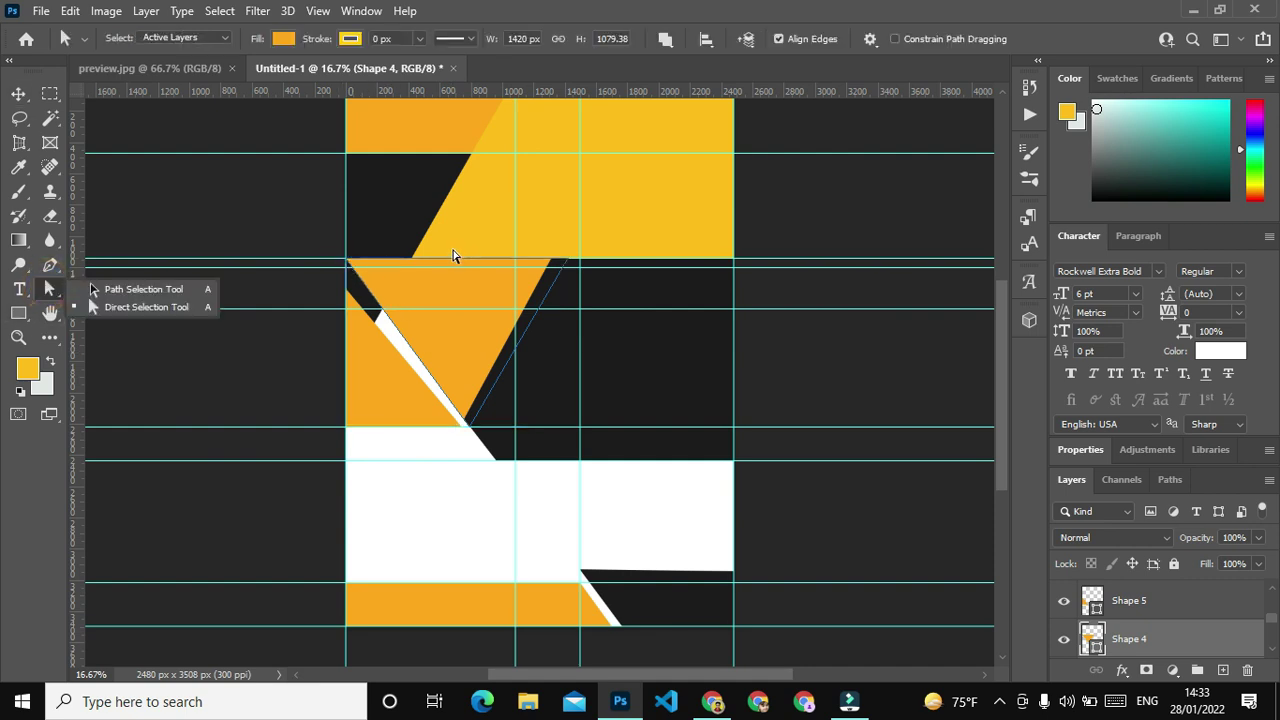
{"action": "left_click", "coordinate": [269, 236]}
{"action": "left_click", "coordinate": [346, 262]}
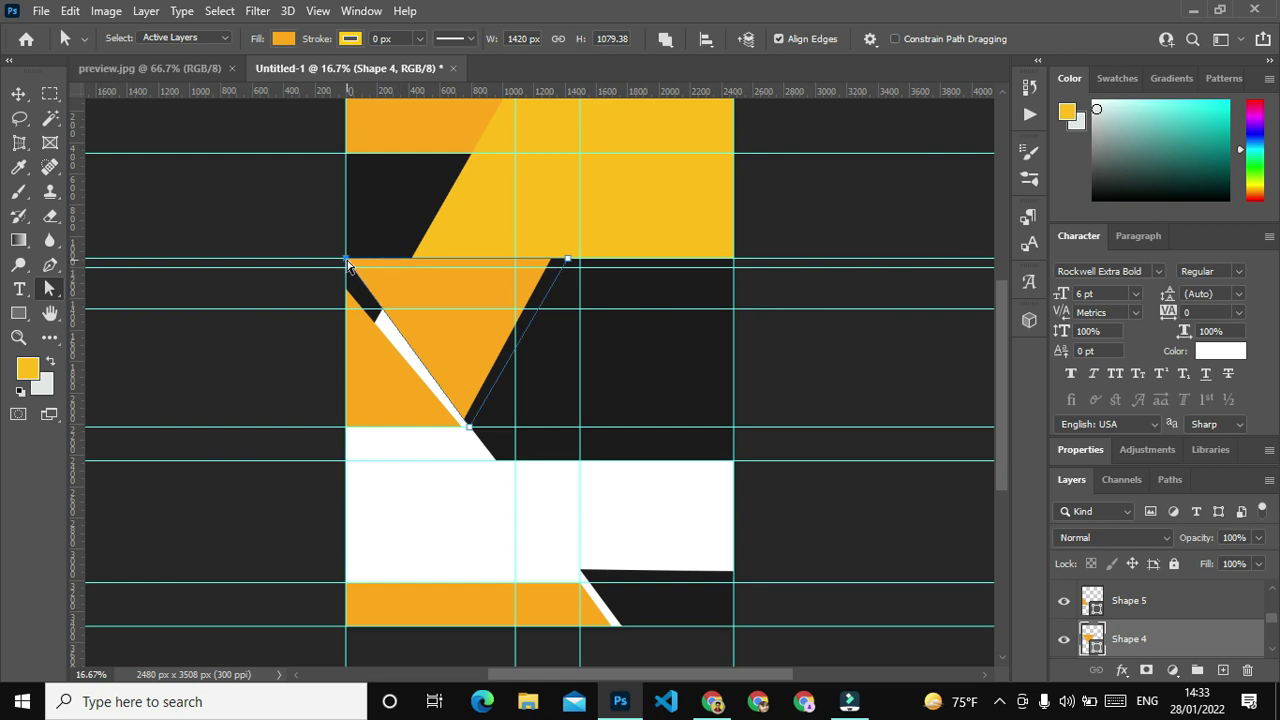
Reposition the orange triangle's top-left corner anchor up and to the left.
{"action": "left_click", "coordinate": [347, 263]}
{"action": "left_click_drag", "start_coordinate": [347, 263], "coordinate": [347, 271]}
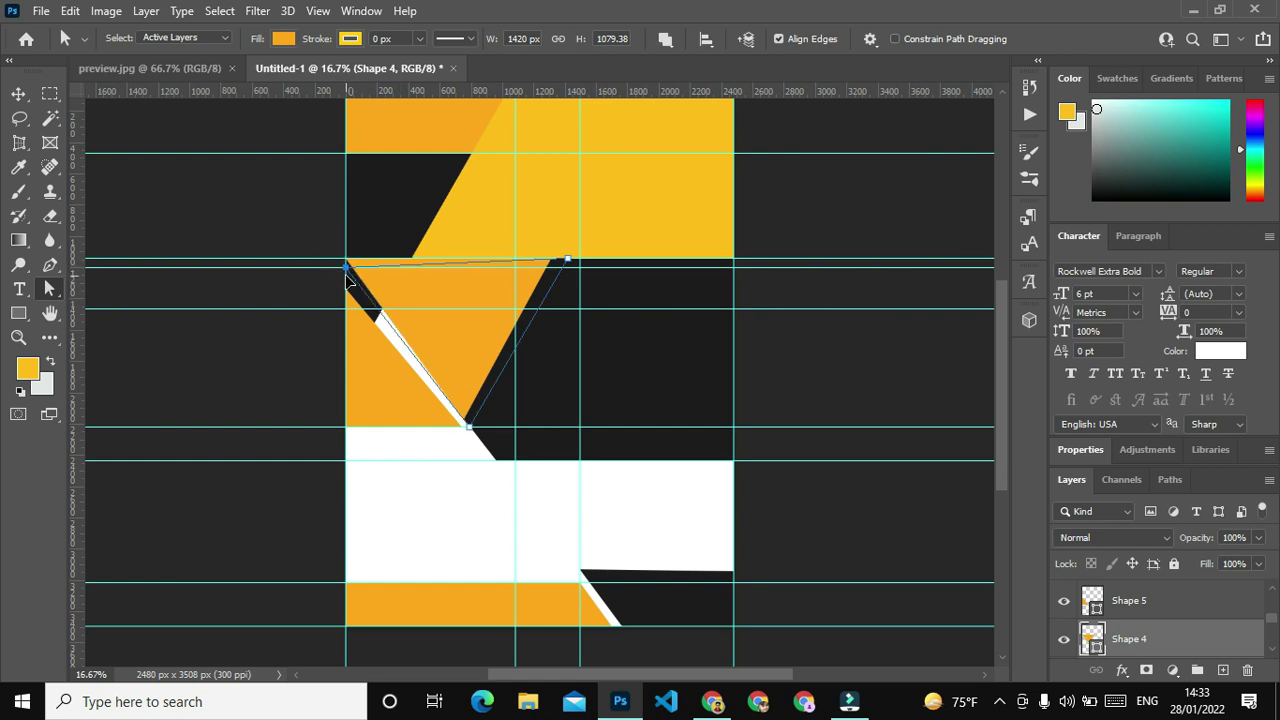
{"action": "left_click_drag", "start_coordinate": [345, 272], "coordinate": [323, 264]}
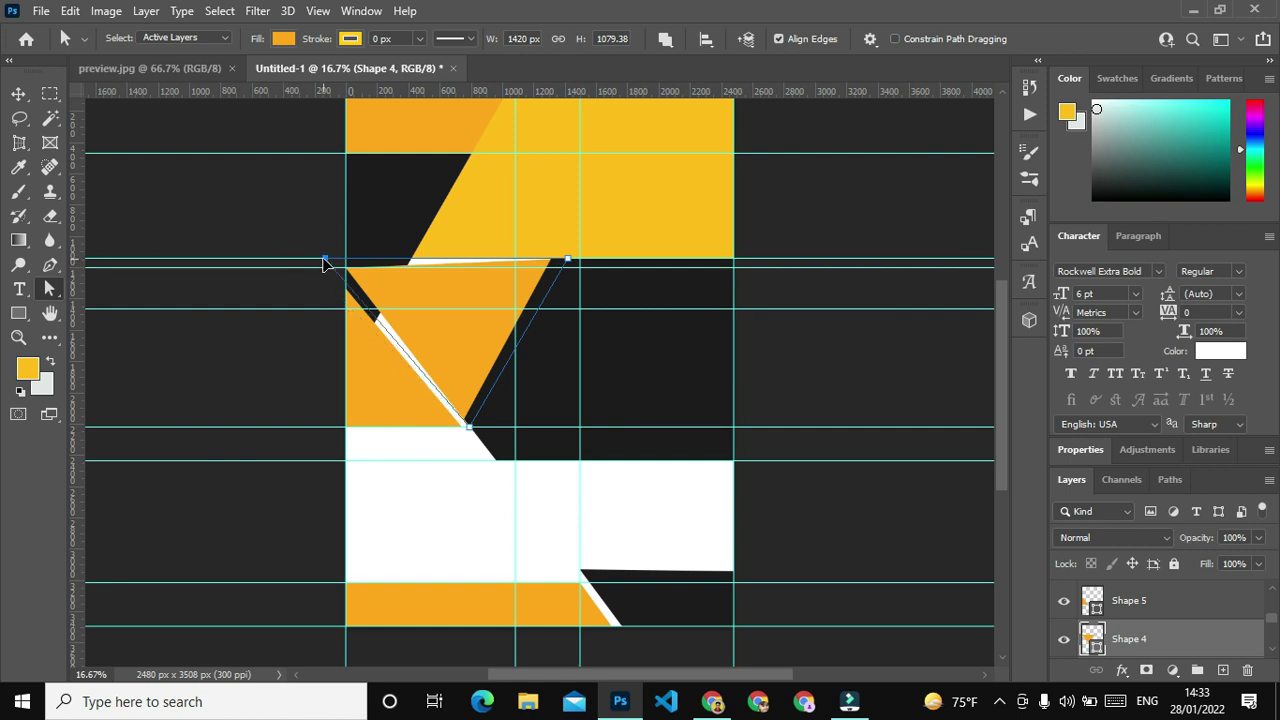
{"action": "left_click_drag", "start_coordinate": [324, 258], "coordinate": [330, 258]}
{"action": "left_click", "coordinate": [331, 260]}
{"action": "left_click", "coordinate": [330, 265]}
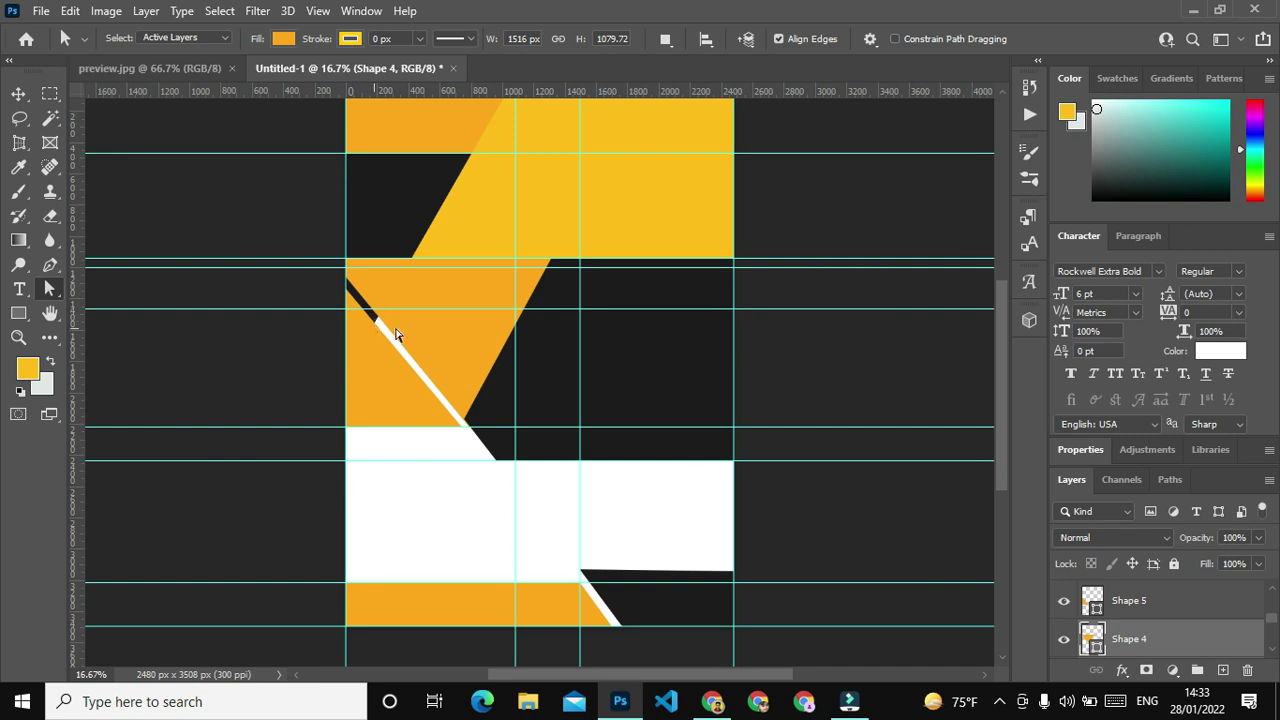
Toggle the reference flyer on and off to compare, then review the Layers panel.
{"action": "scroll", "coordinate": [1117, 614], "scroll_direction": "up", "scroll_amount": 5}
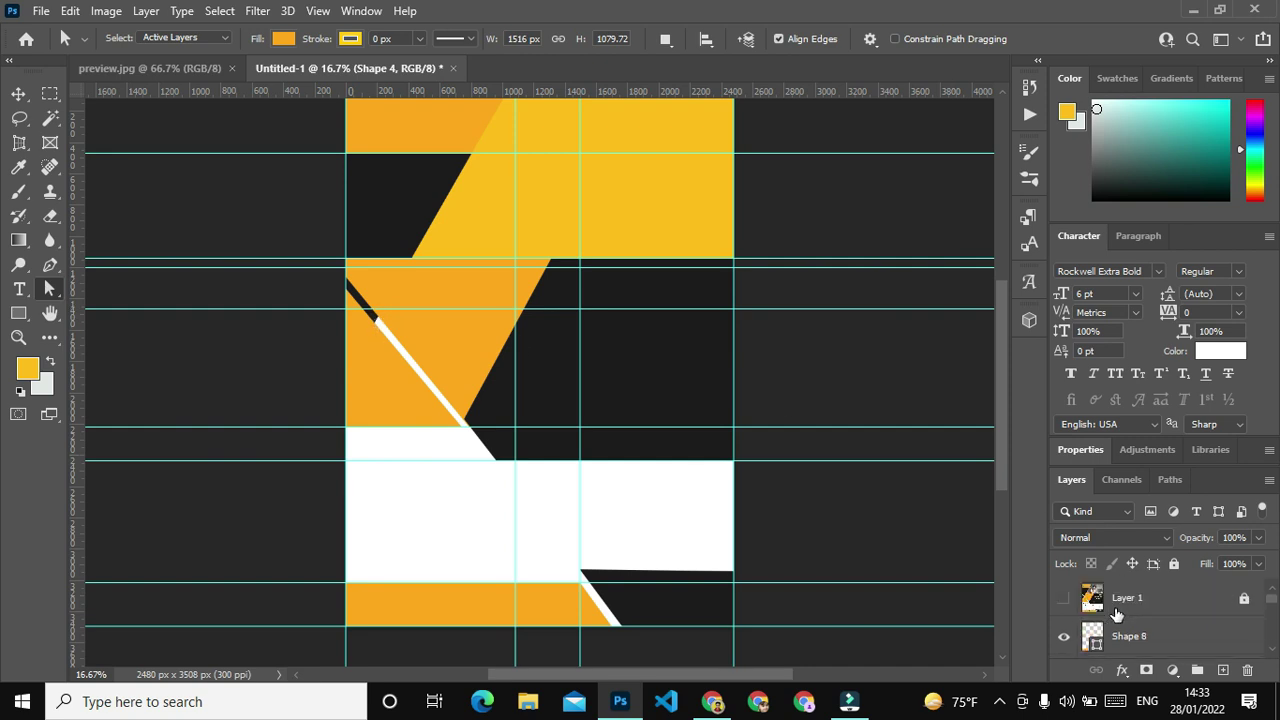
{"action": "left_click", "coordinate": [1064, 598]}
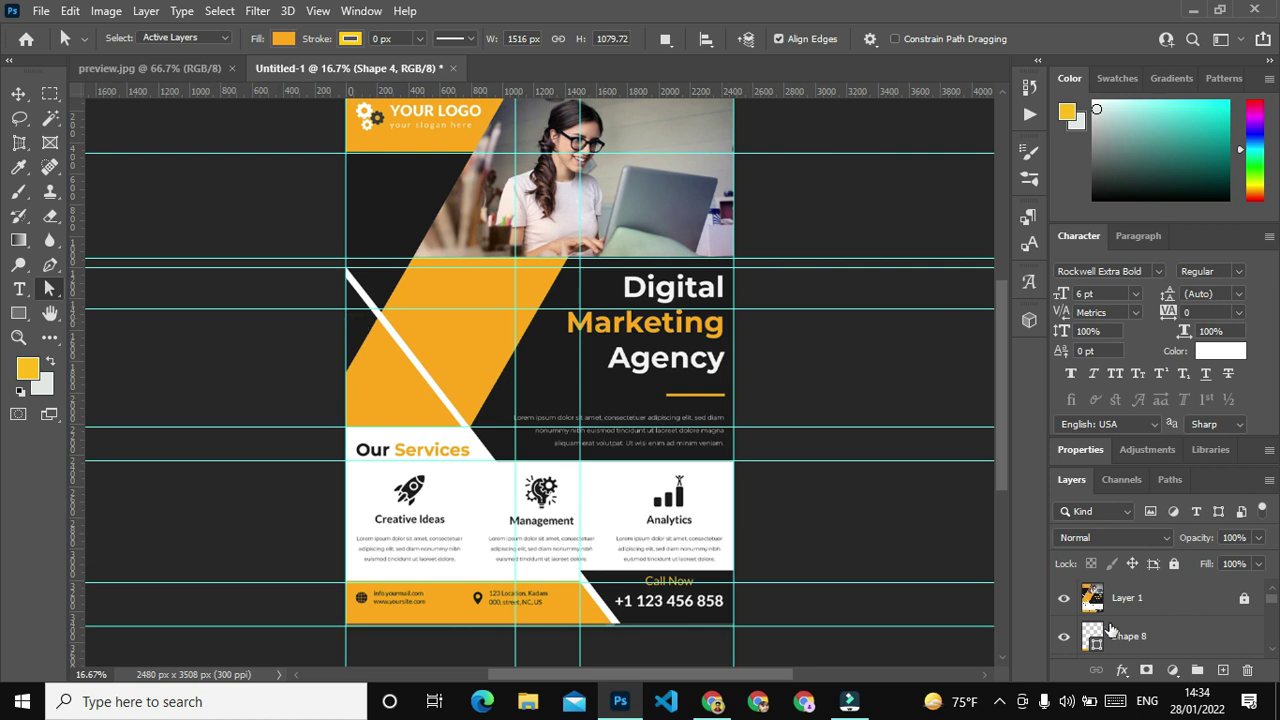
{"action": "left_click", "coordinate": [1064, 598]}
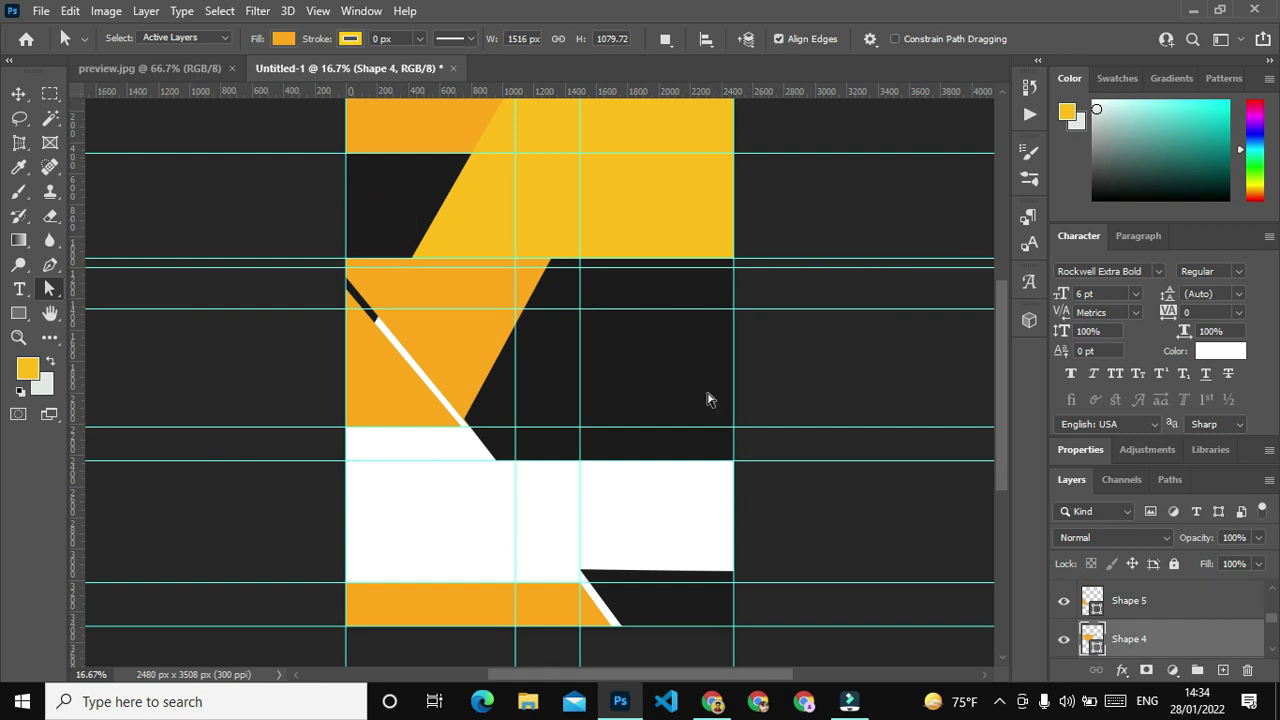
{"action": "scroll", "coordinate": [1192, 641], "scroll_direction": "up", "scroll_amount": 3}
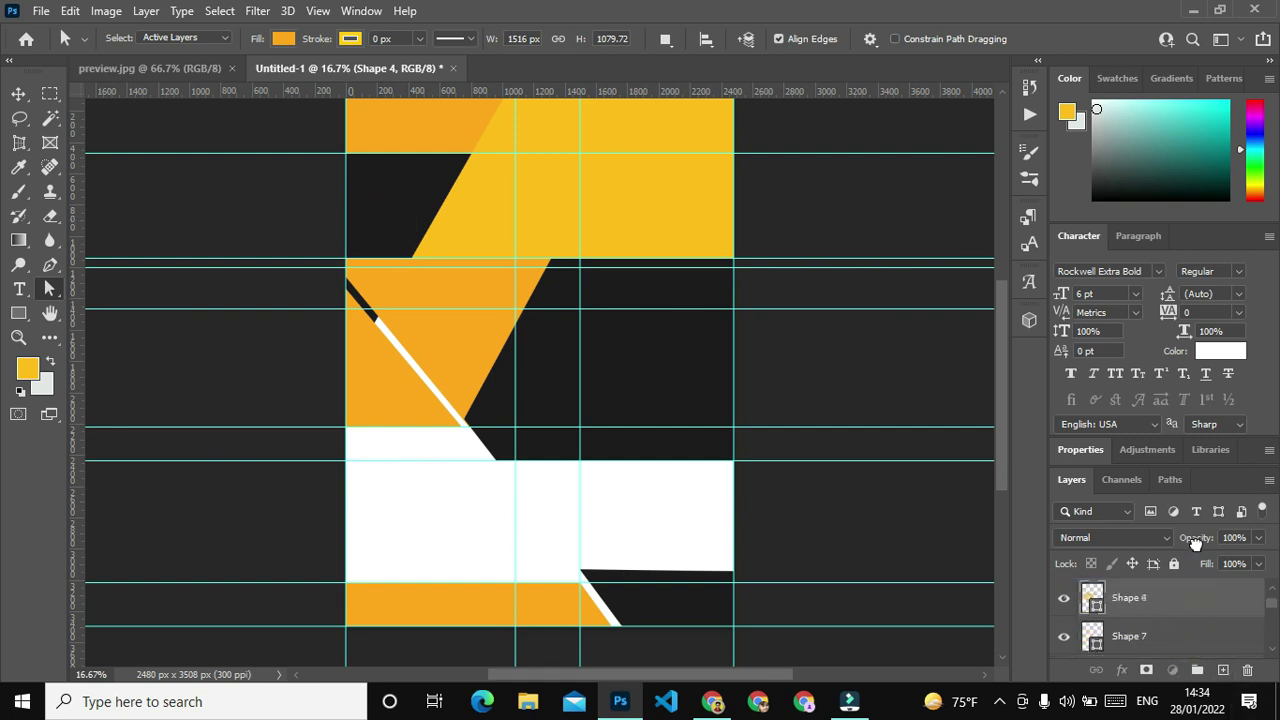
{"action": "scroll", "coordinate": [1194, 600], "scroll_direction": "up", "scroll_amount": 3}
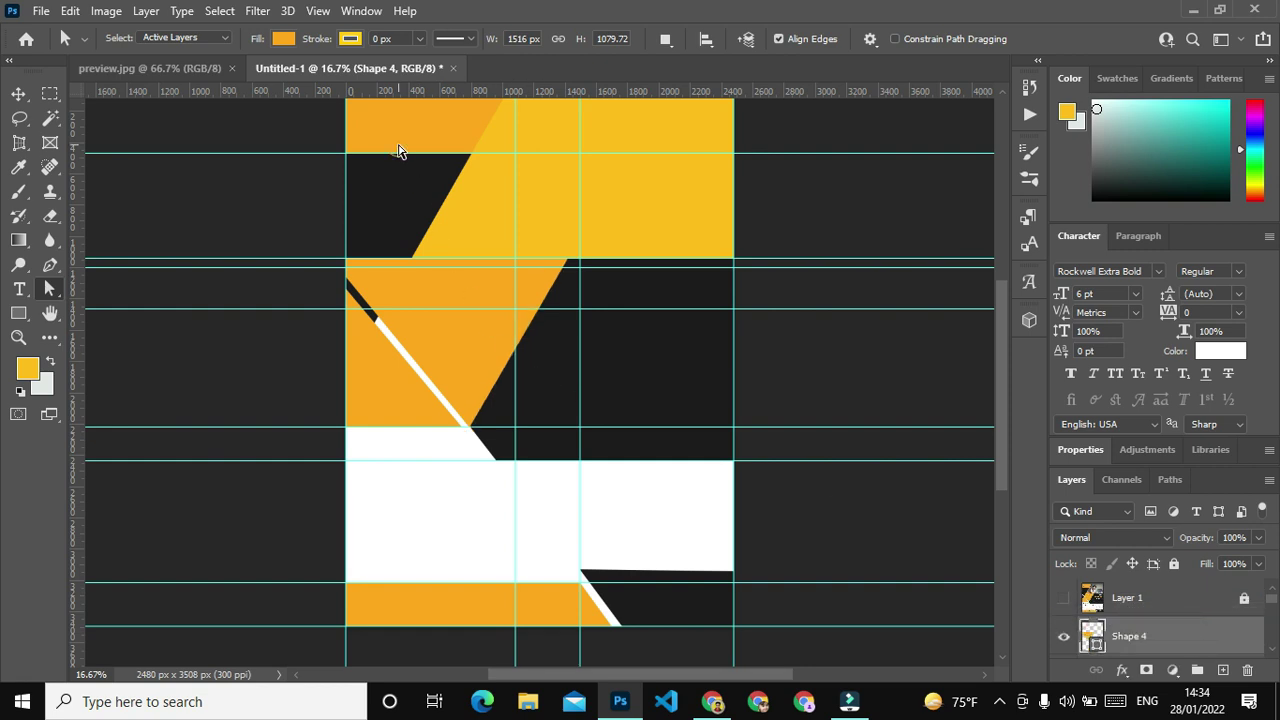
Move the dark corner Shape 3 beneath Layer 1 in the layer stack.
{"action": "left_click", "coordinate": [18, 93]}
{"action": "left_click", "coordinate": [421, 206]}
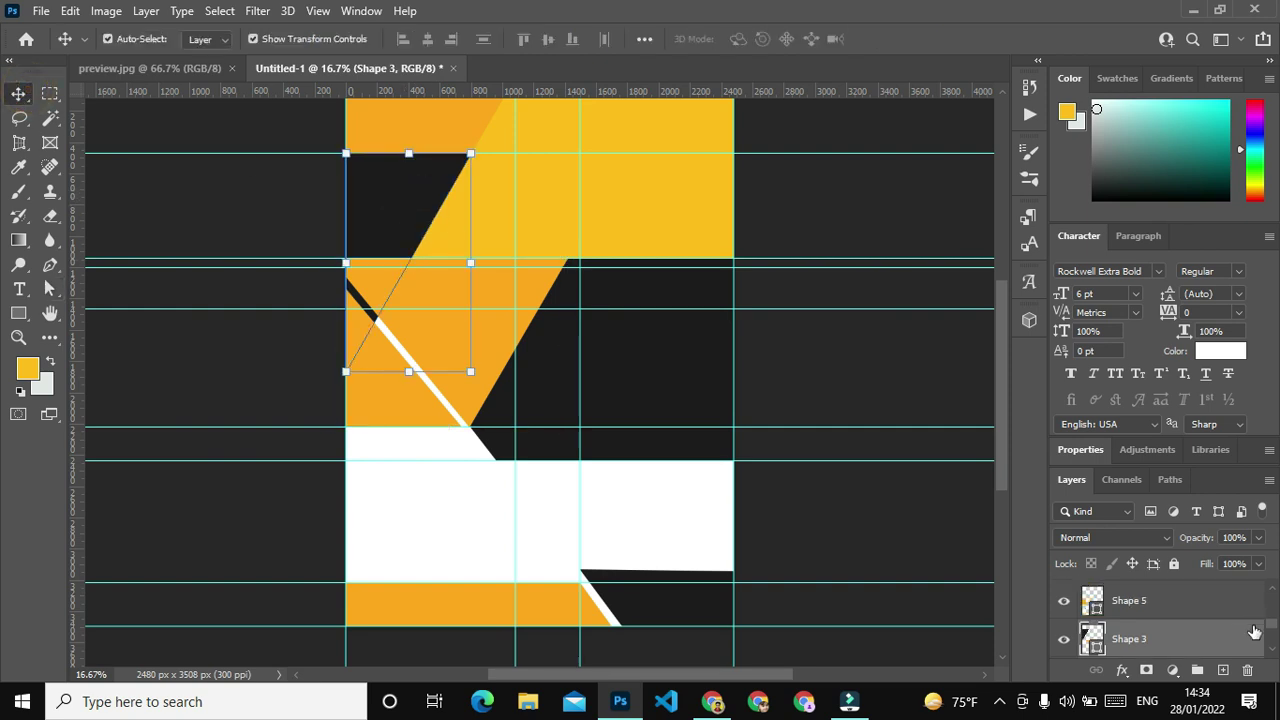
{"action": "left_click_drag", "start_coordinate": [1255, 631], "coordinate": [1195, 563]}
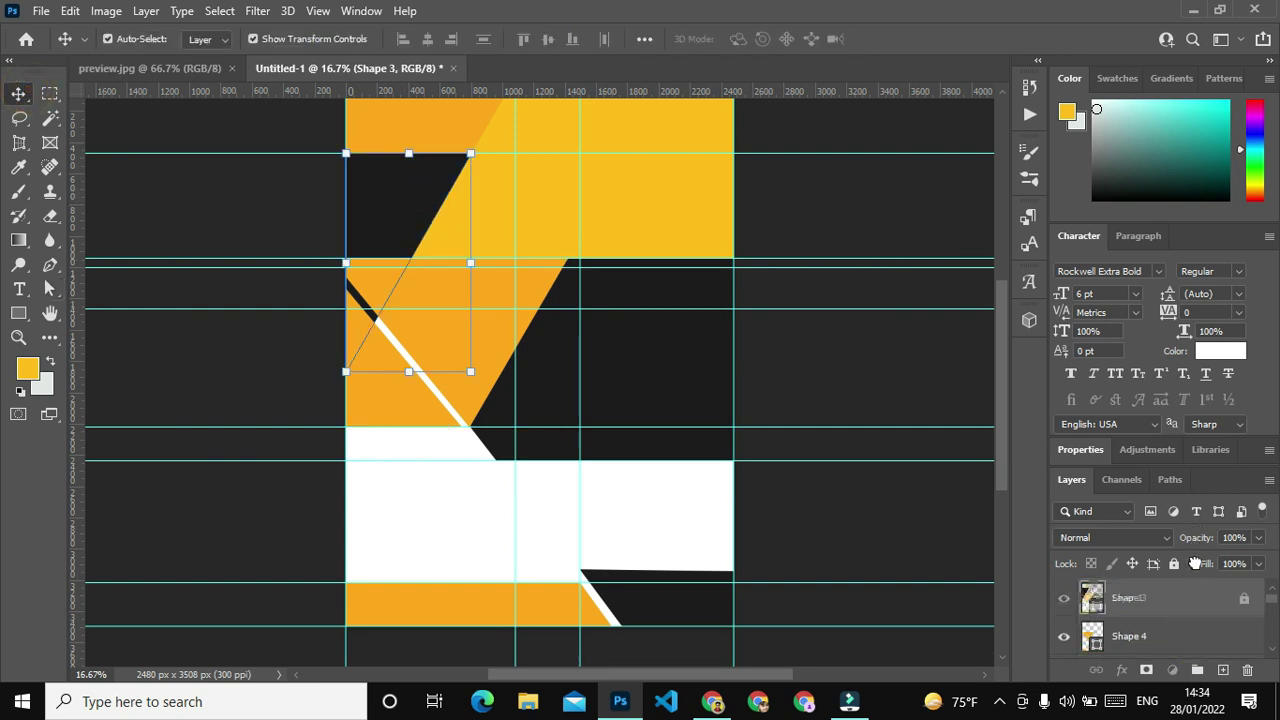
{"action": "left_click_drag", "start_coordinate": [1195, 563], "coordinate": [1130, 615]}
{"action": "left_click", "coordinate": [189, 364]}
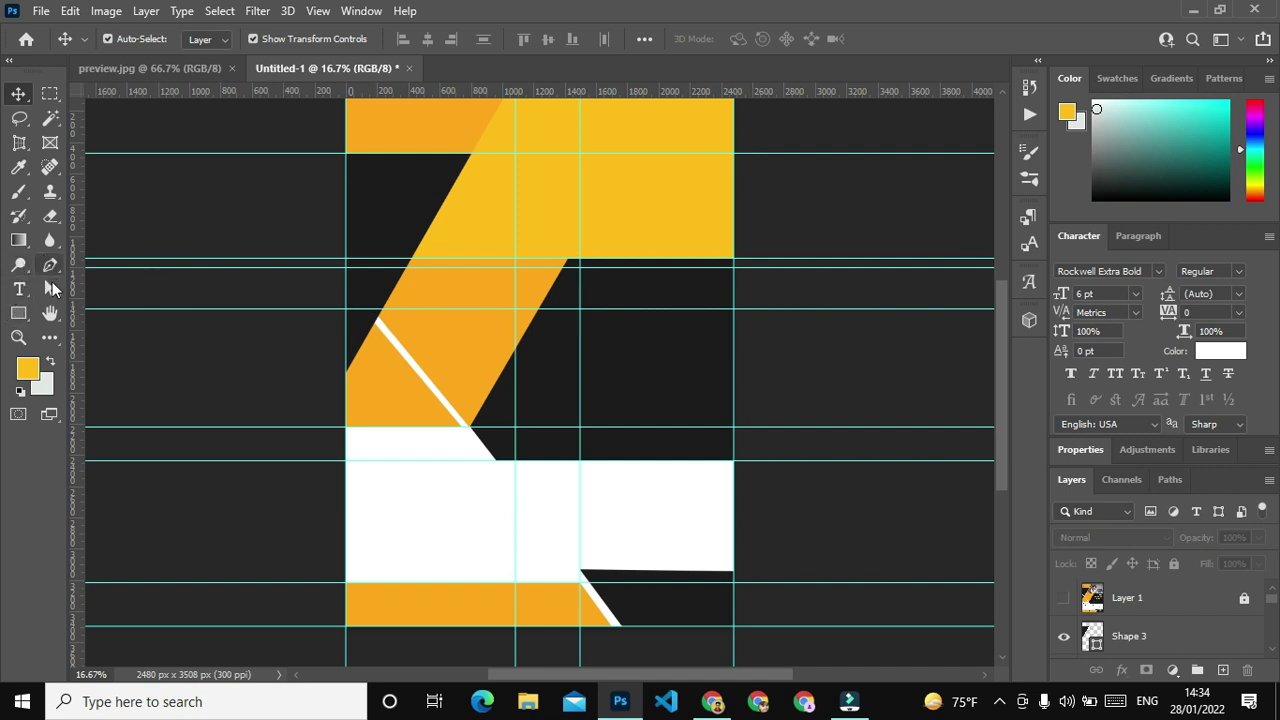
Draw a thin strip, Shape 9, from the stripe to the page's left edge and select it.
{"action": "left_click", "coordinate": [50, 266]}
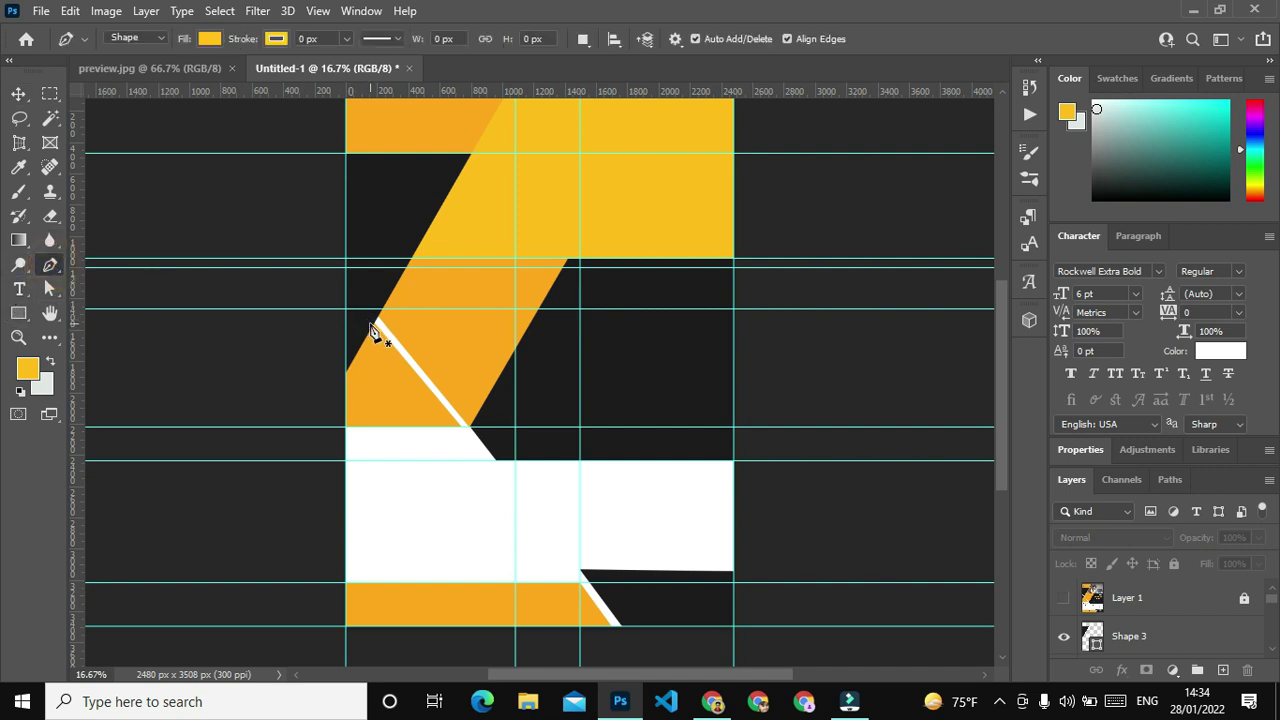
{"action": "left_click", "coordinate": [376, 312]}
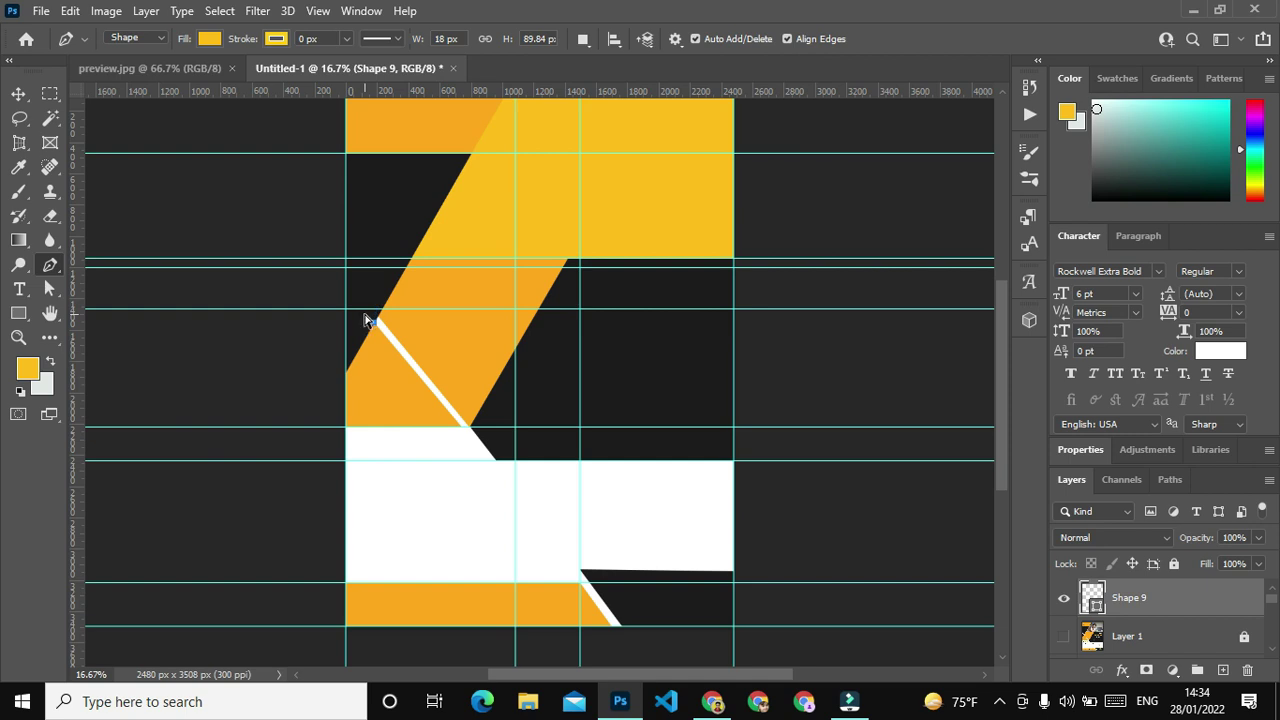
{"action": "scroll", "coordinate": [370, 315], "scroll_direction": "up", "scroll_amount": 5}
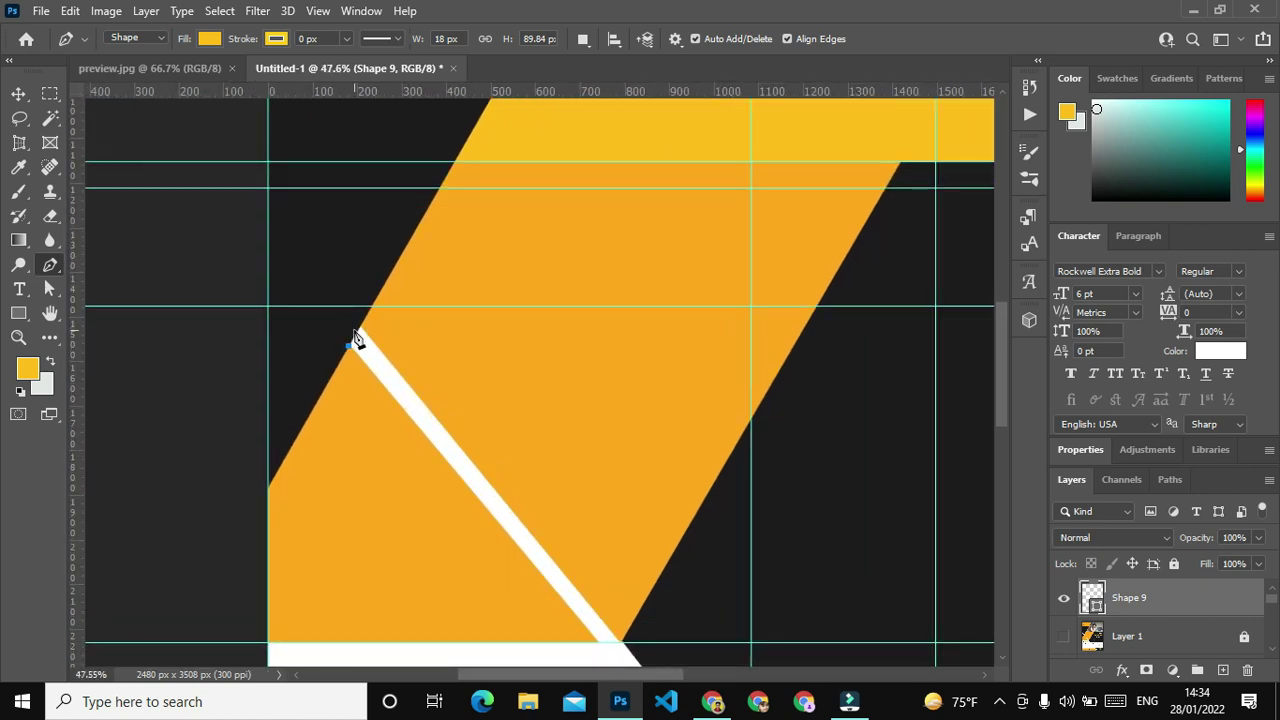
{"action": "left_click", "coordinate": [360, 327]}
{"action": "left_click", "coordinate": [268, 233]}
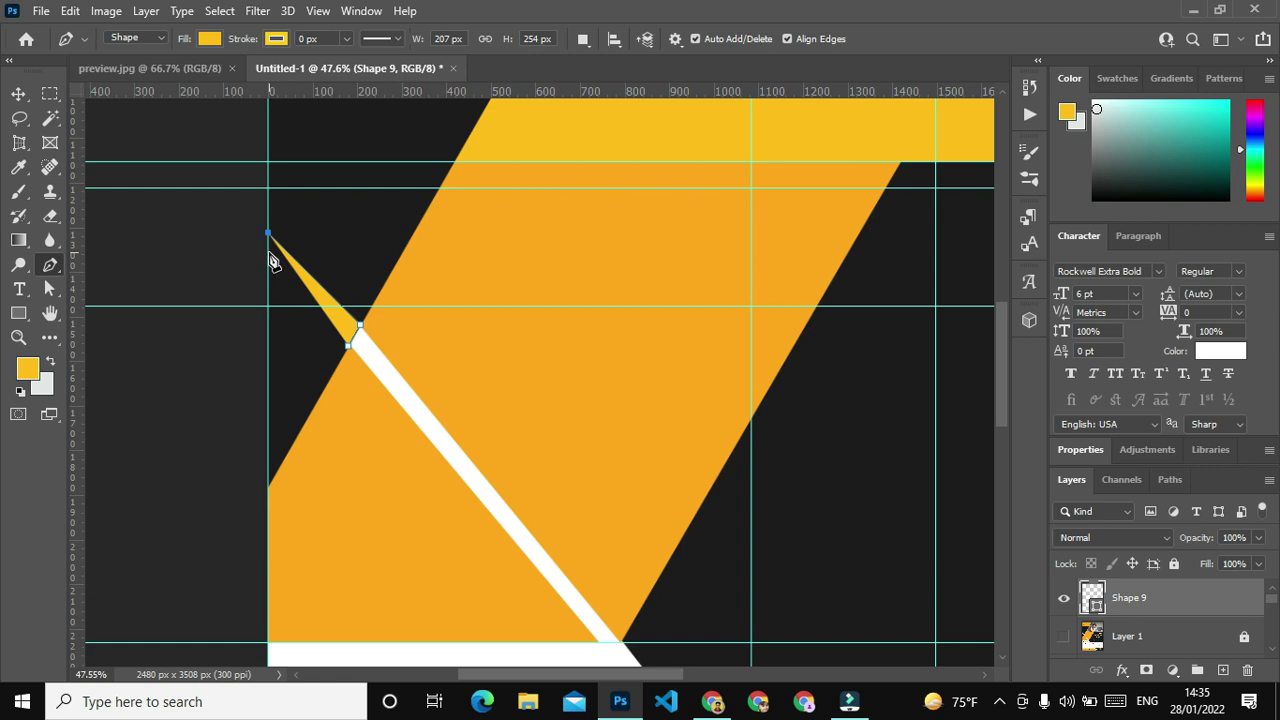
{"action": "left_click", "coordinate": [268, 250]}
{"action": "left_click", "coordinate": [348, 346]}
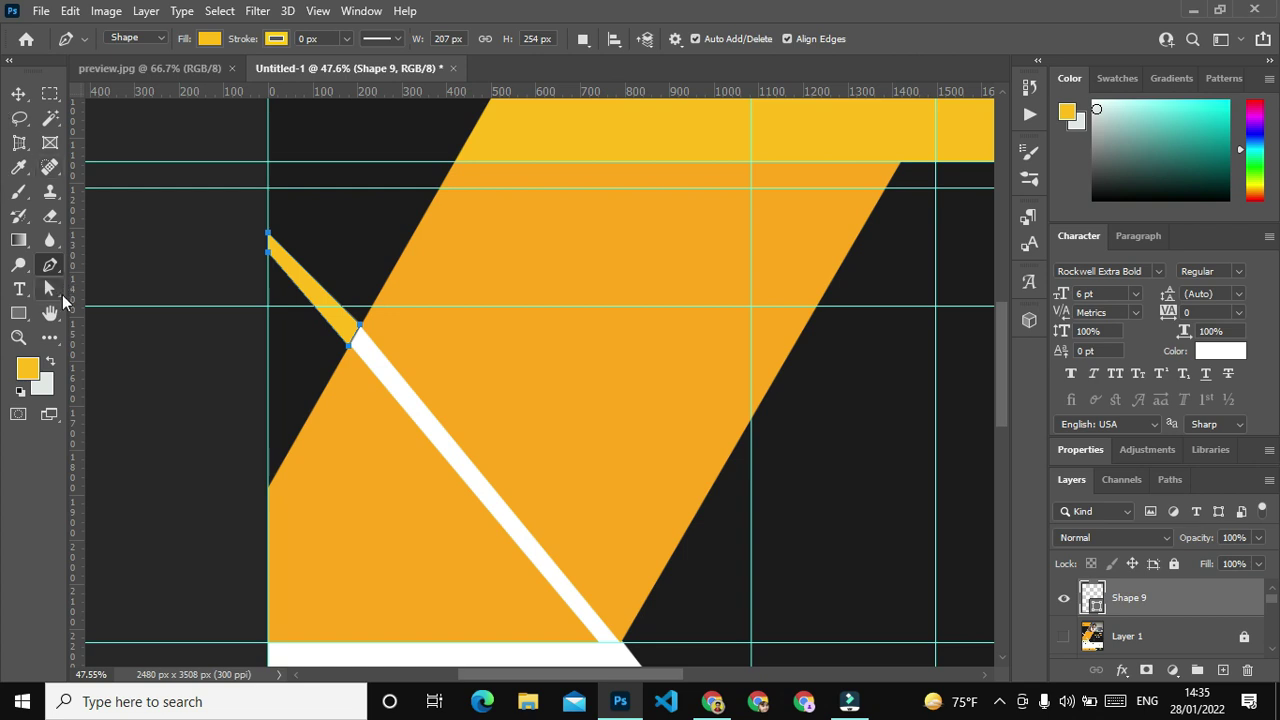
{"action": "left_click", "coordinate": [47, 290]}
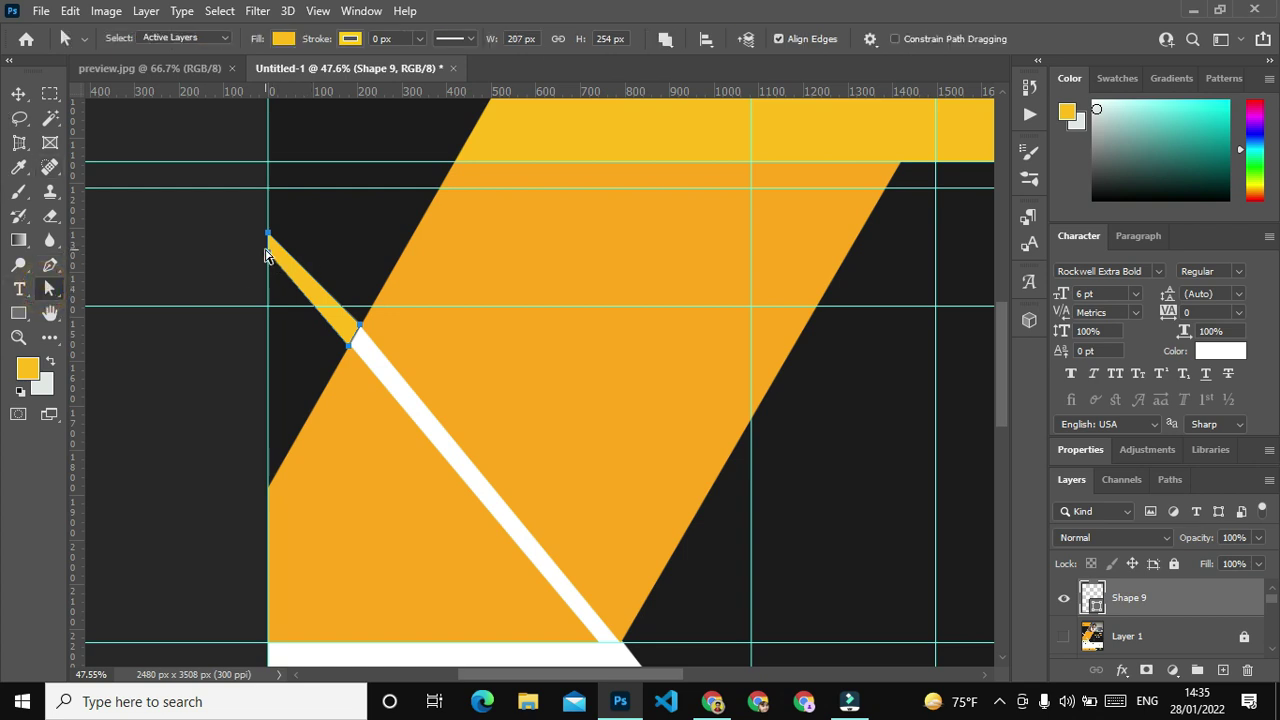
{"action": "left_click", "coordinate": [268, 256]}
Fill the new strip white and nudge its lower corner to align with the stripe.
{"action": "double_click", "coordinate": [1093, 598]}
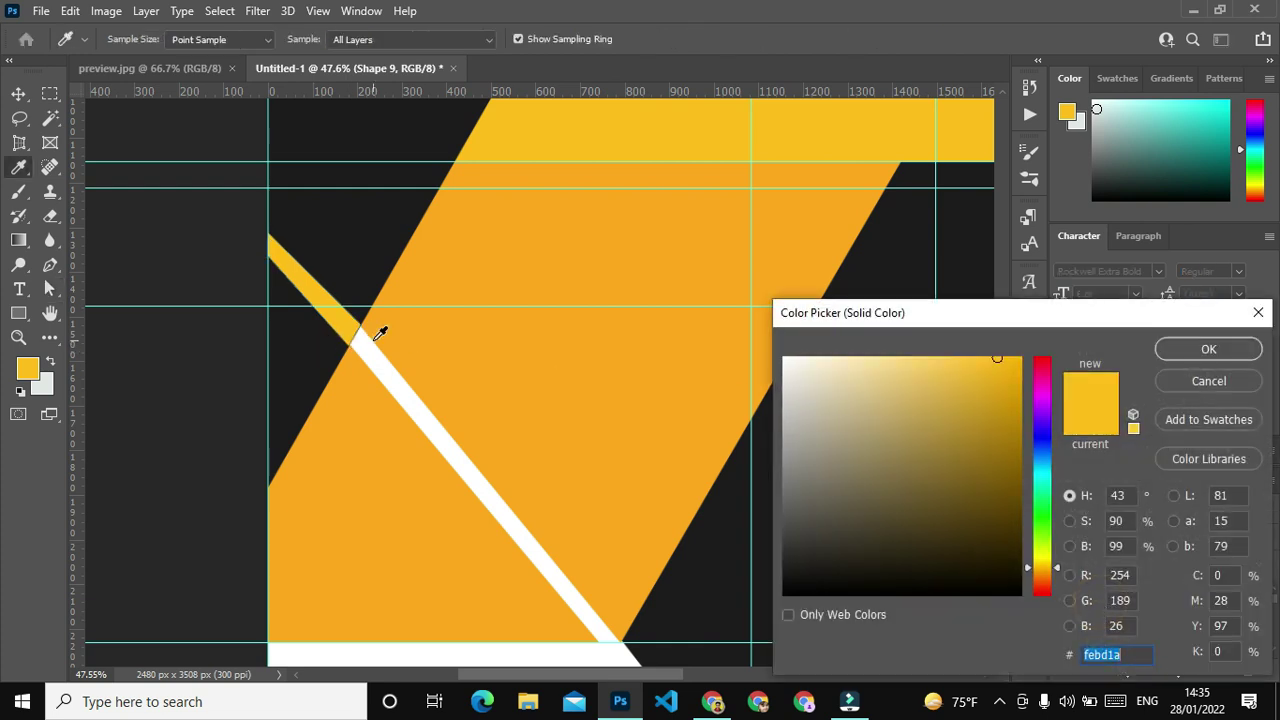
{"action": "left_click", "coordinate": [374, 356]}
{"action": "left_click", "coordinate": [1190, 346]}
{"action": "left_click", "coordinate": [347, 350]}
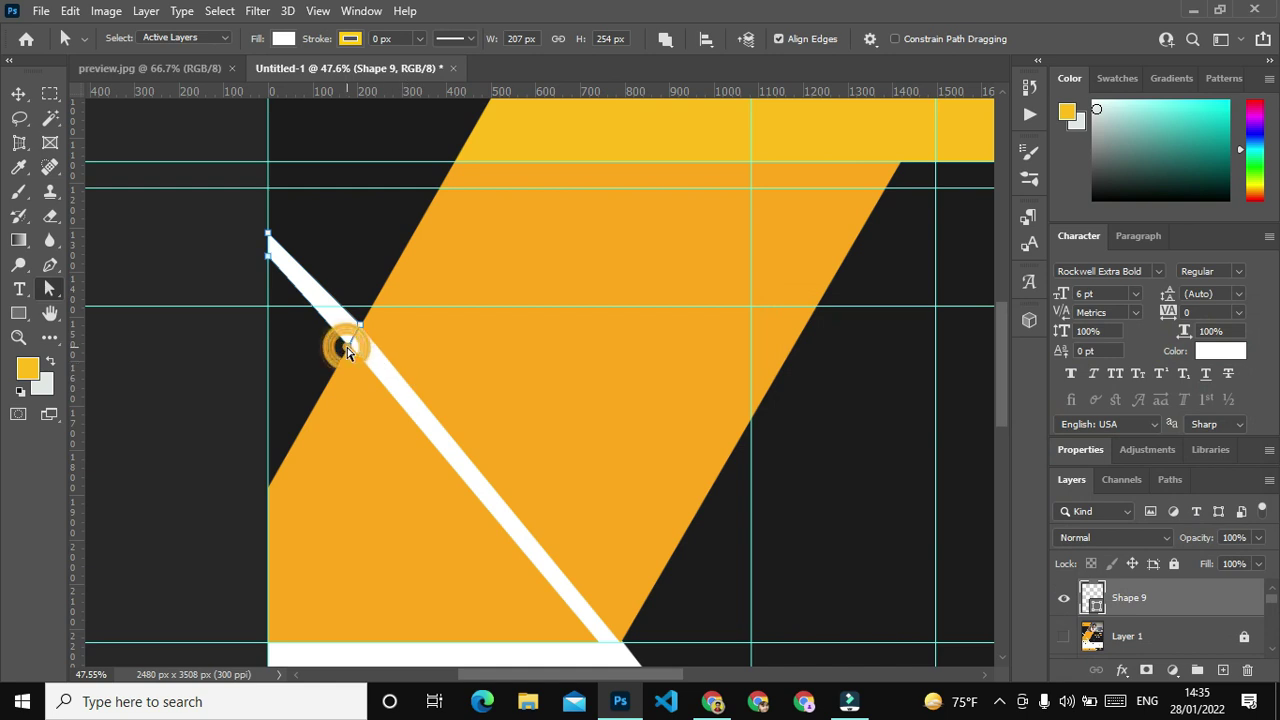
{"action": "left_click_drag", "start_coordinate": [347, 350], "coordinate": [348, 352]}
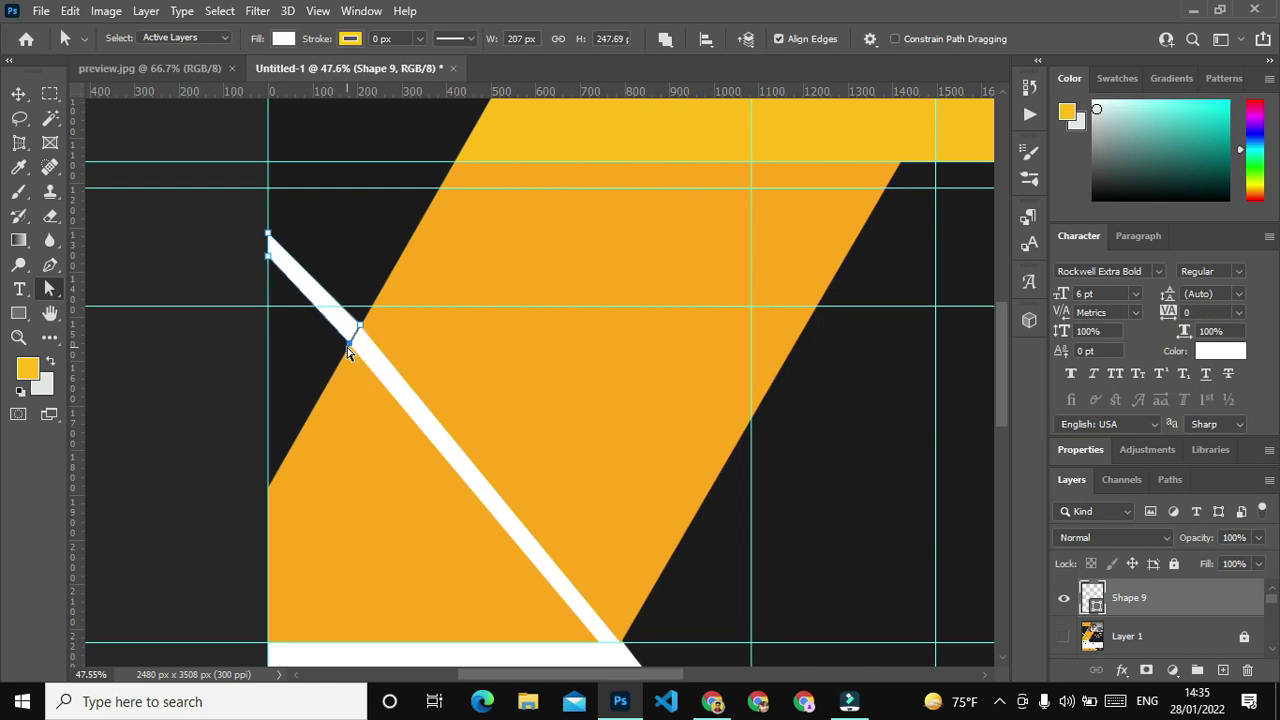
Move Shape 9 beneath Layer 1 and minimise Photoshop.
{"action": "left_click", "coordinate": [211, 260]}
{"action": "left_click", "coordinate": [343, 334]}
{"action": "left_click", "coordinate": [359, 328]}
{"action": "left_click", "coordinate": [166, 262]}
{"action": "scroll", "coordinate": [537, 289], "scroll_direction": "up", "scroll_amount": 1}
{"action": "scroll", "coordinate": [538, 293], "scroll_direction": "up", "scroll_amount": 2}
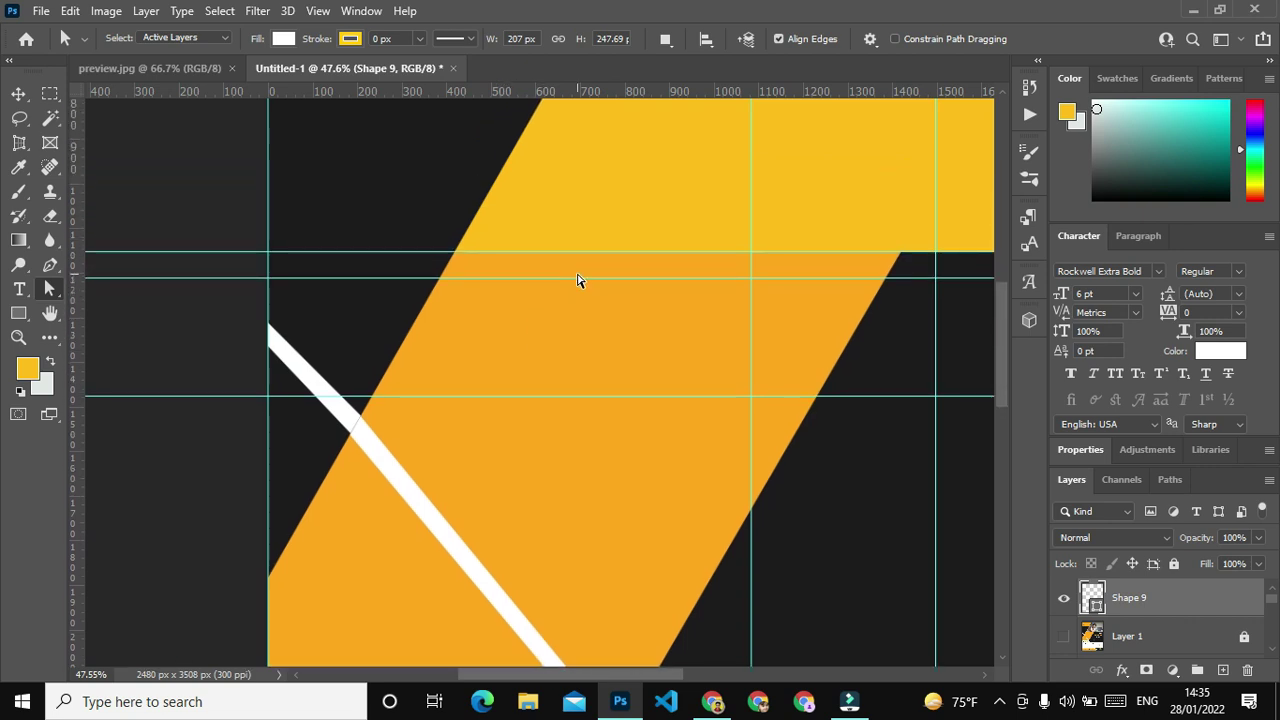
{"action": "scroll", "coordinate": [577, 280], "scroll_direction": "down", "scroll_amount": 5}
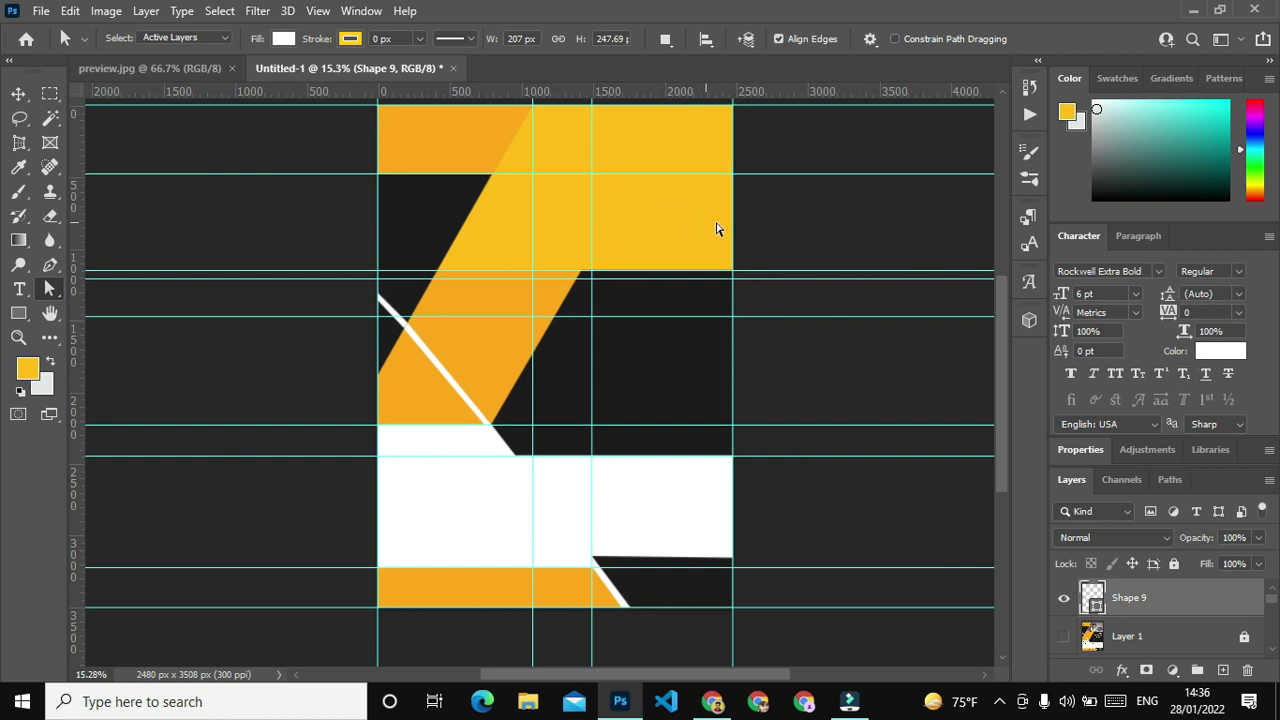
{"action": "left_click_drag", "start_coordinate": [1166, 595], "coordinate": [1163, 654]}
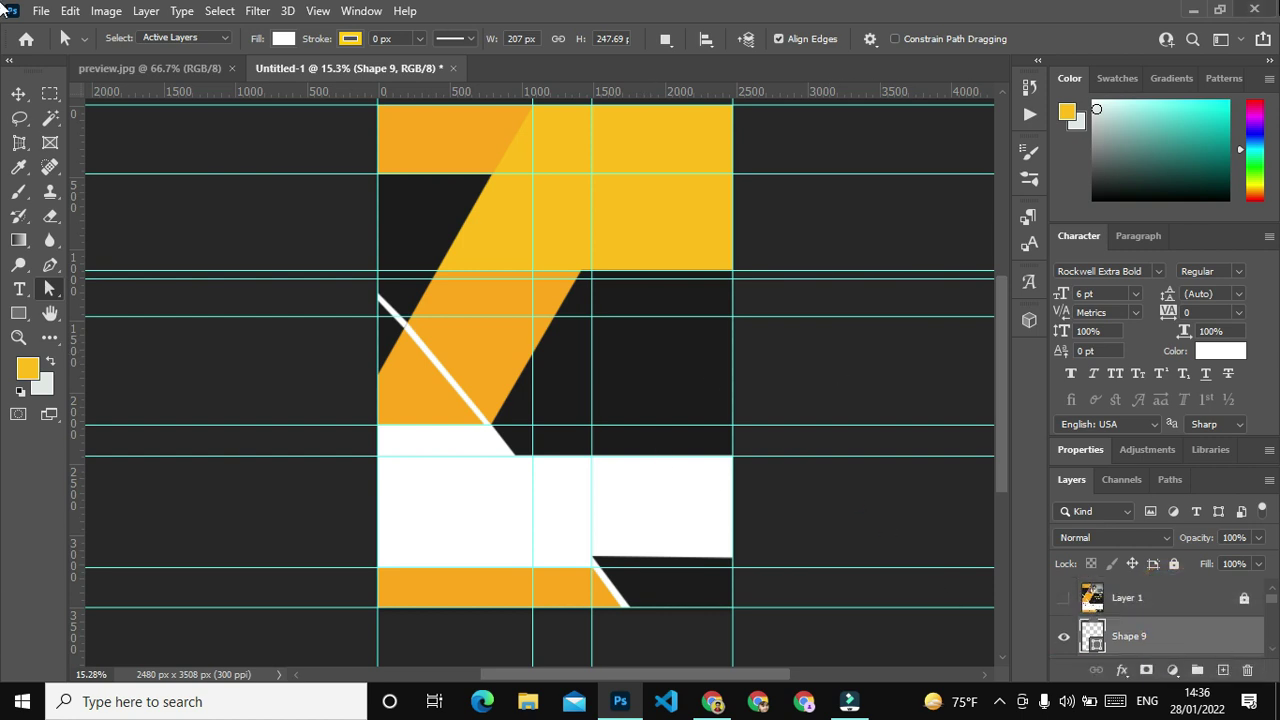
{"action": "left_click", "coordinate": [1192, 12]}
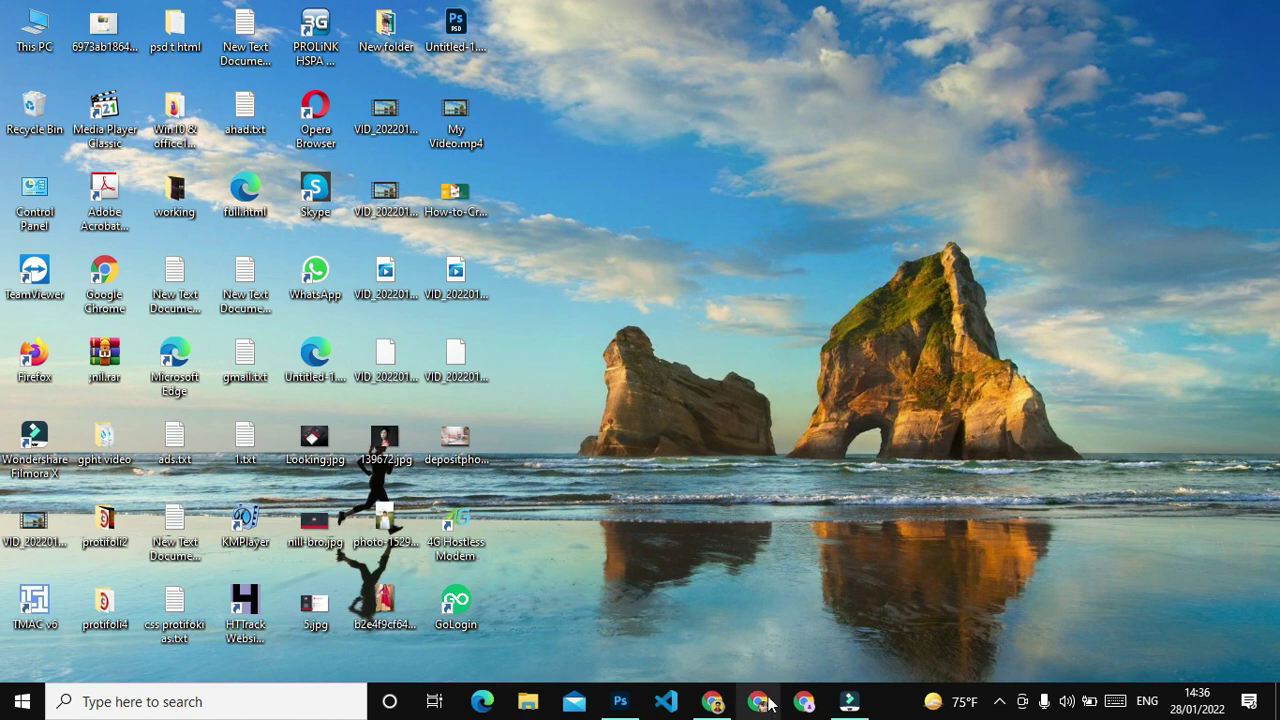
Restore Chrome, open a new tab and search for 'girl pic'.
{"action": "left_click", "coordinate": [735, 692]}
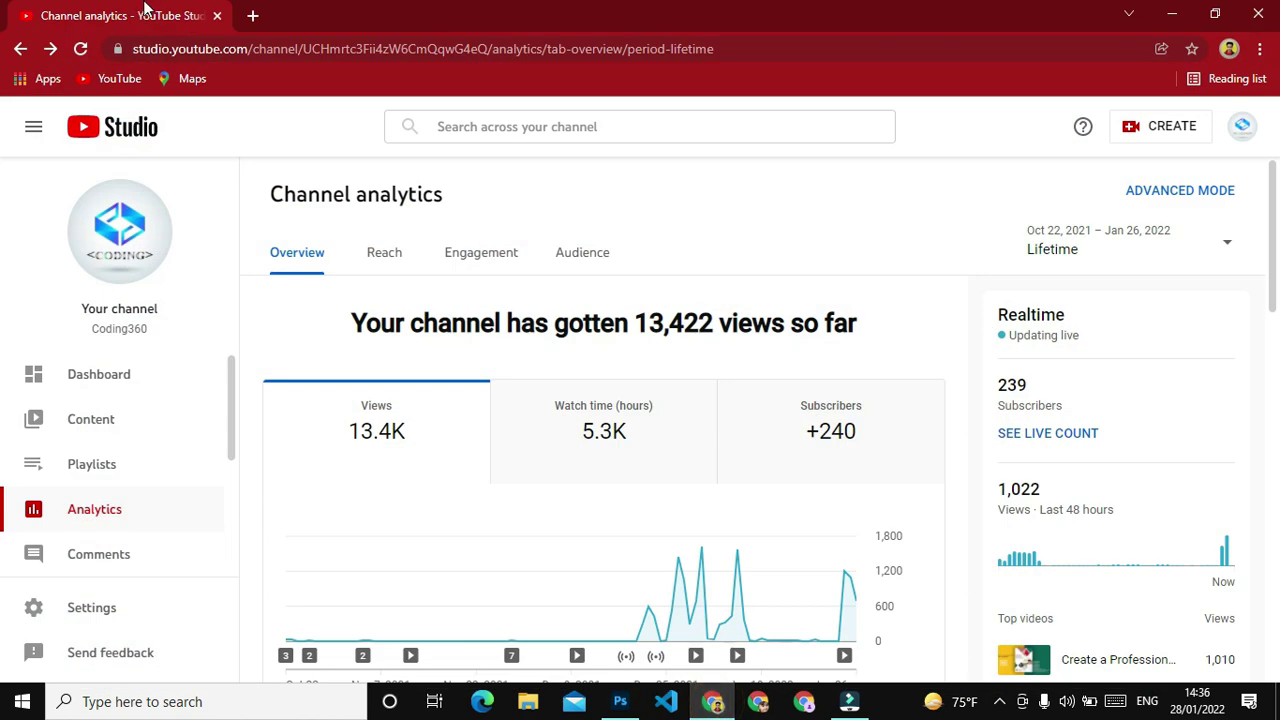
{"action": "left_click", "coordinate": [254, 16]}
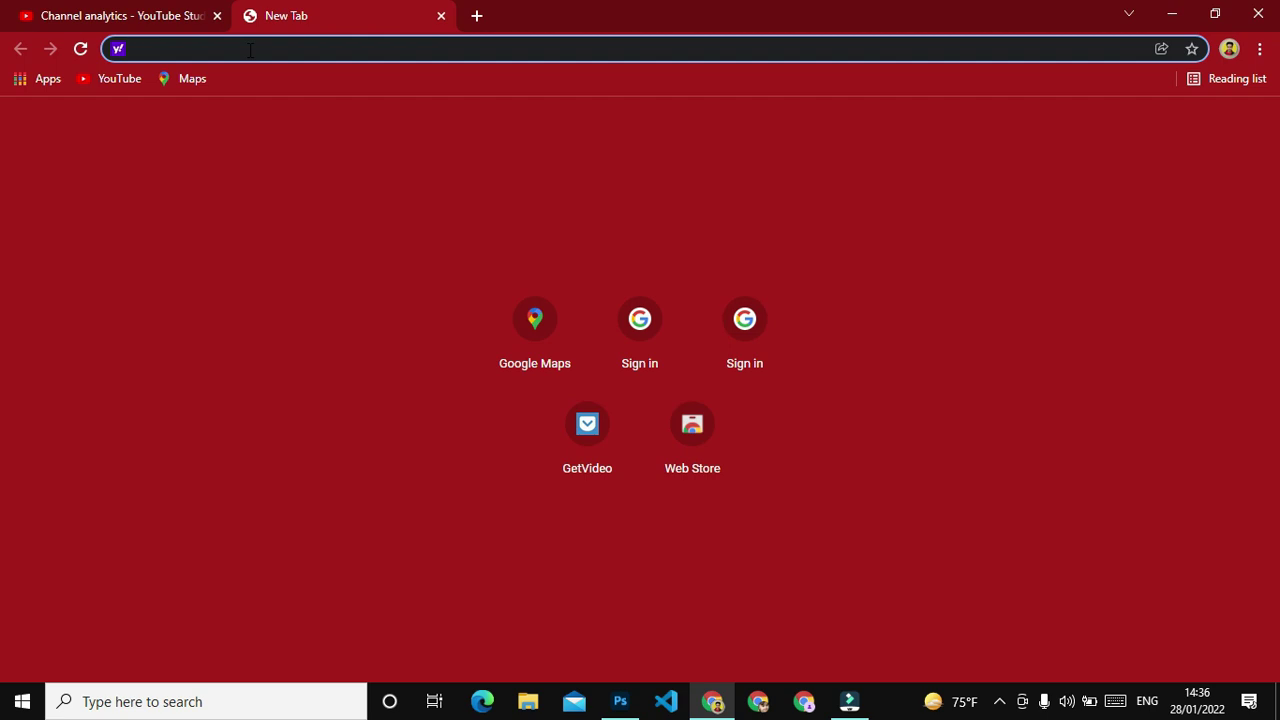
{"action": "type", "text": "girl "}
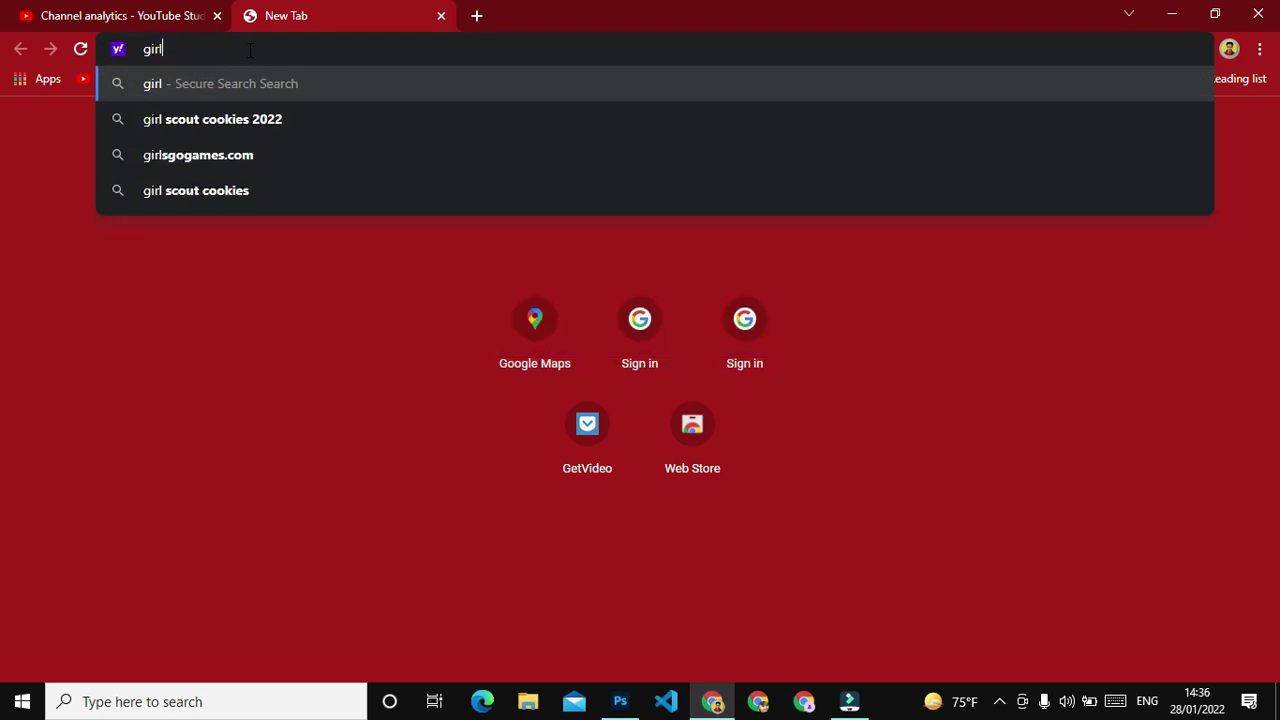
{"action": "type", "text": "pi"}
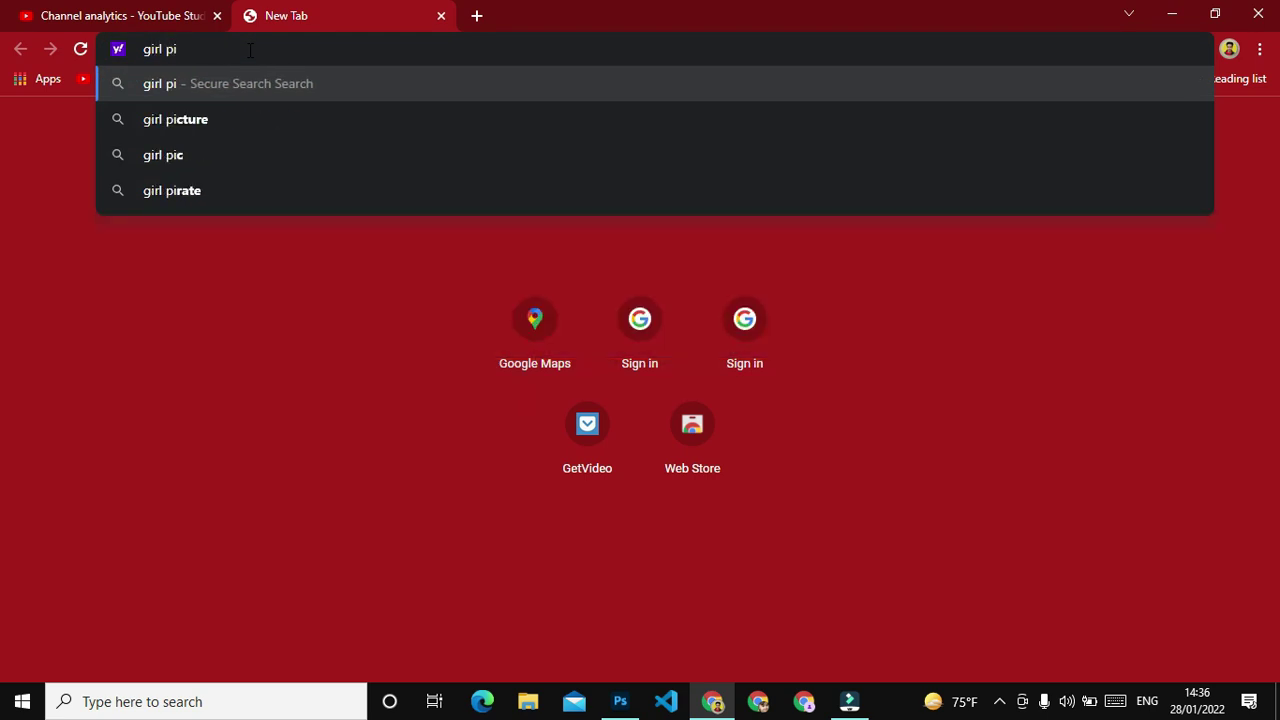
{"action": "type", "text": "v"}
{"action": "key", "text": "BackSpace"}
{"action": "type", "text": "c"}
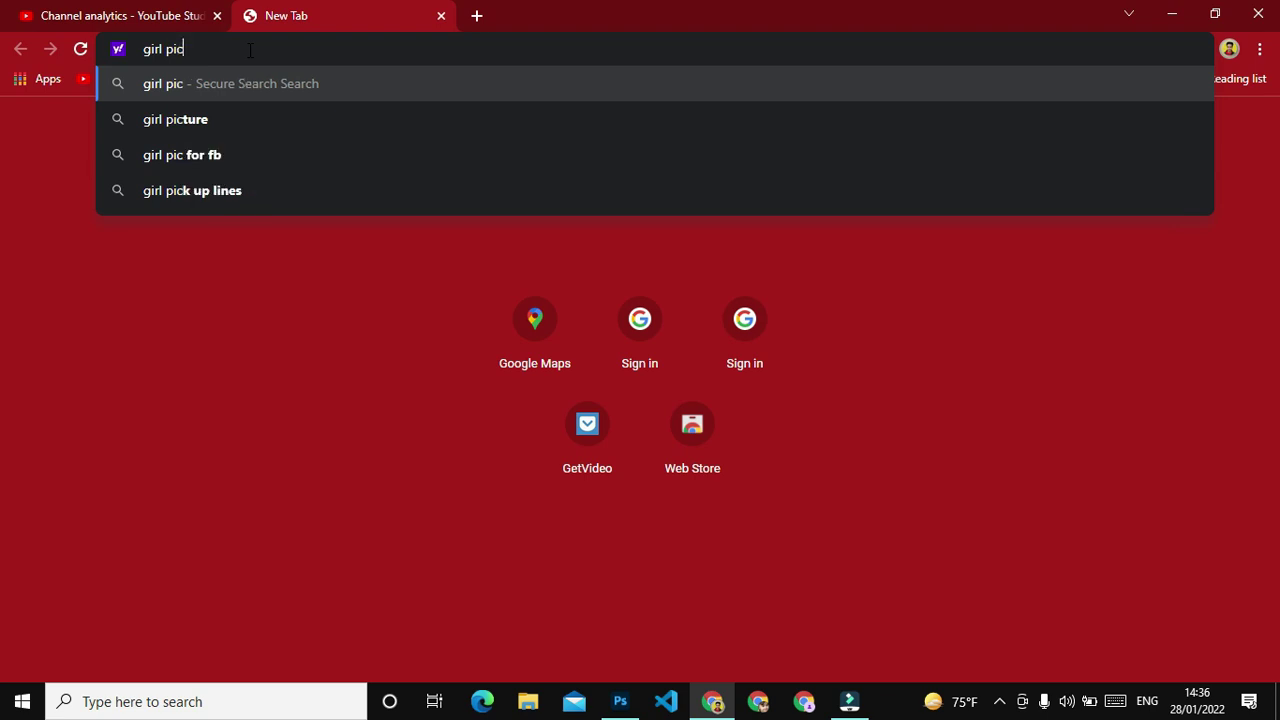
{"action": "key", "text": "Return"}
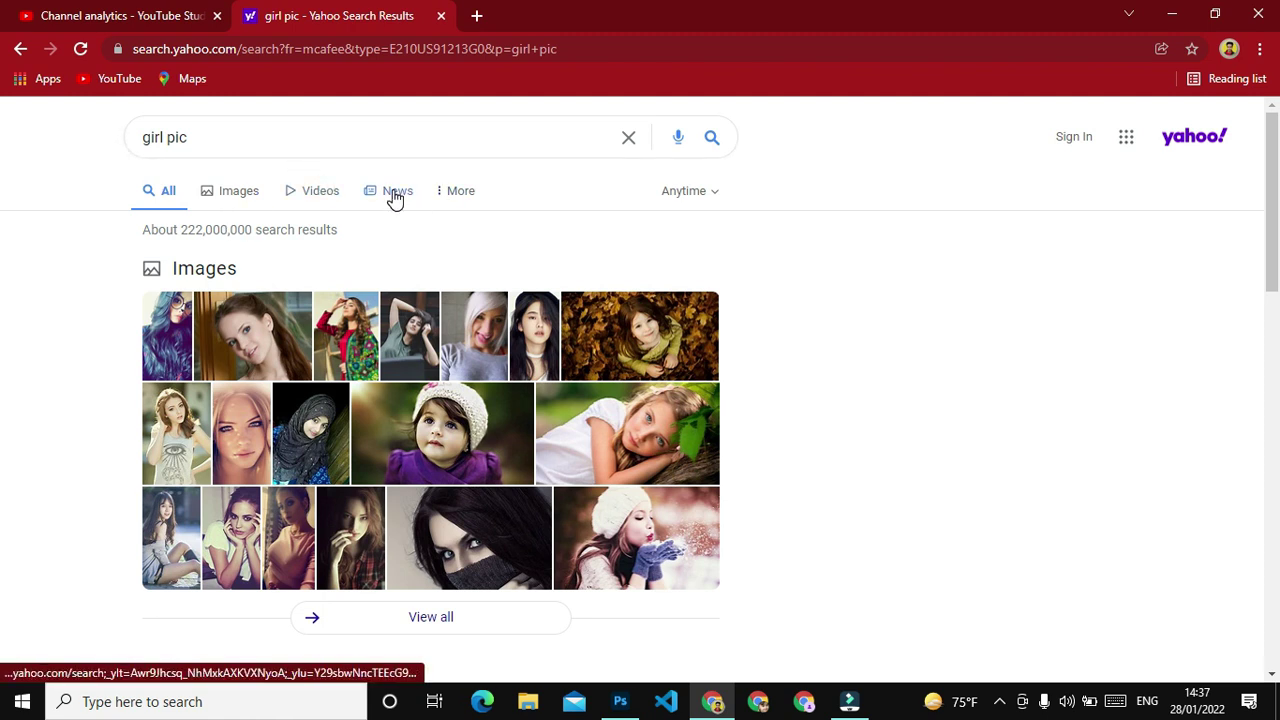
Switch to image results and filter them to large images.
{"action": "left_click", "coordinate": [227, 190]}
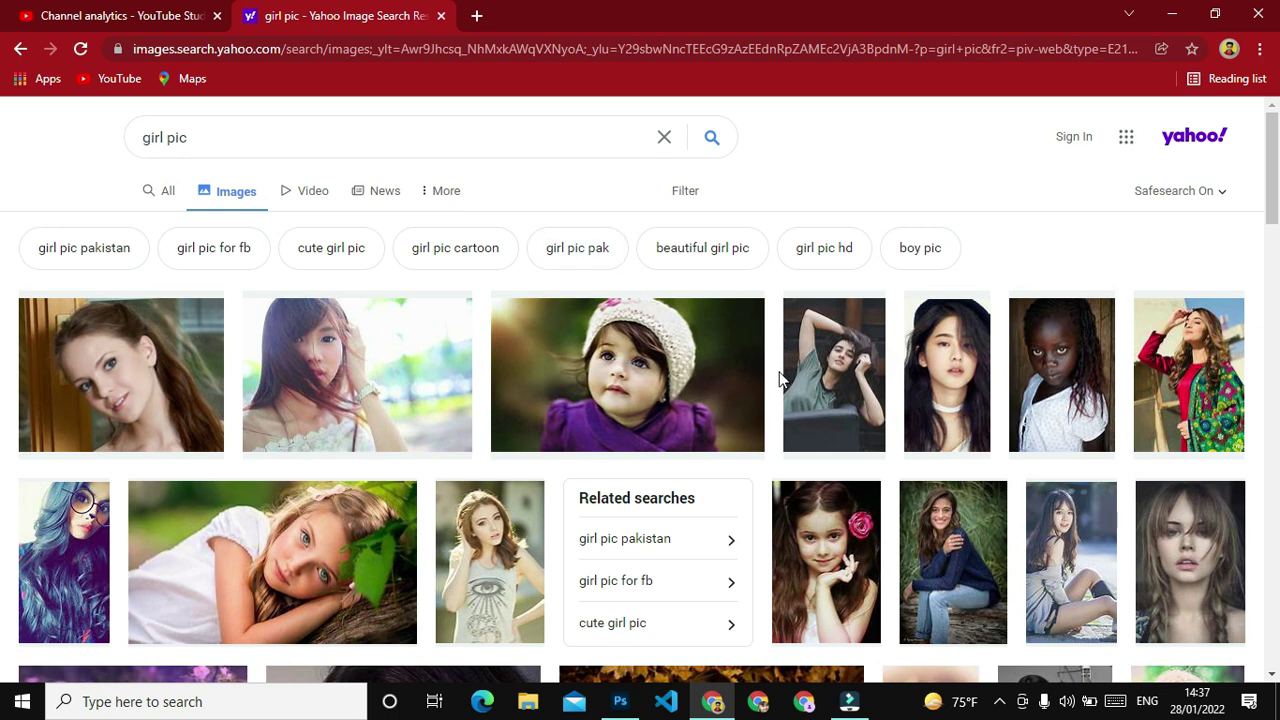
{"action": "scroll", "coordinate": [780, 378], "scroll_direction": "down", "scroll_amount": 1}
{"action": "scroll", "coordinate": [506, 271], "scroll_direction": "up", "scroll_amount": 1}
{"action": "scroll", "coordinate": [757, 466], "scroll_direction": "down", "scroll_amount": 1}
{"action": "scroll", "coordinate": [757, 466], "scroll_direction": "down", "scroll_amount": 3}
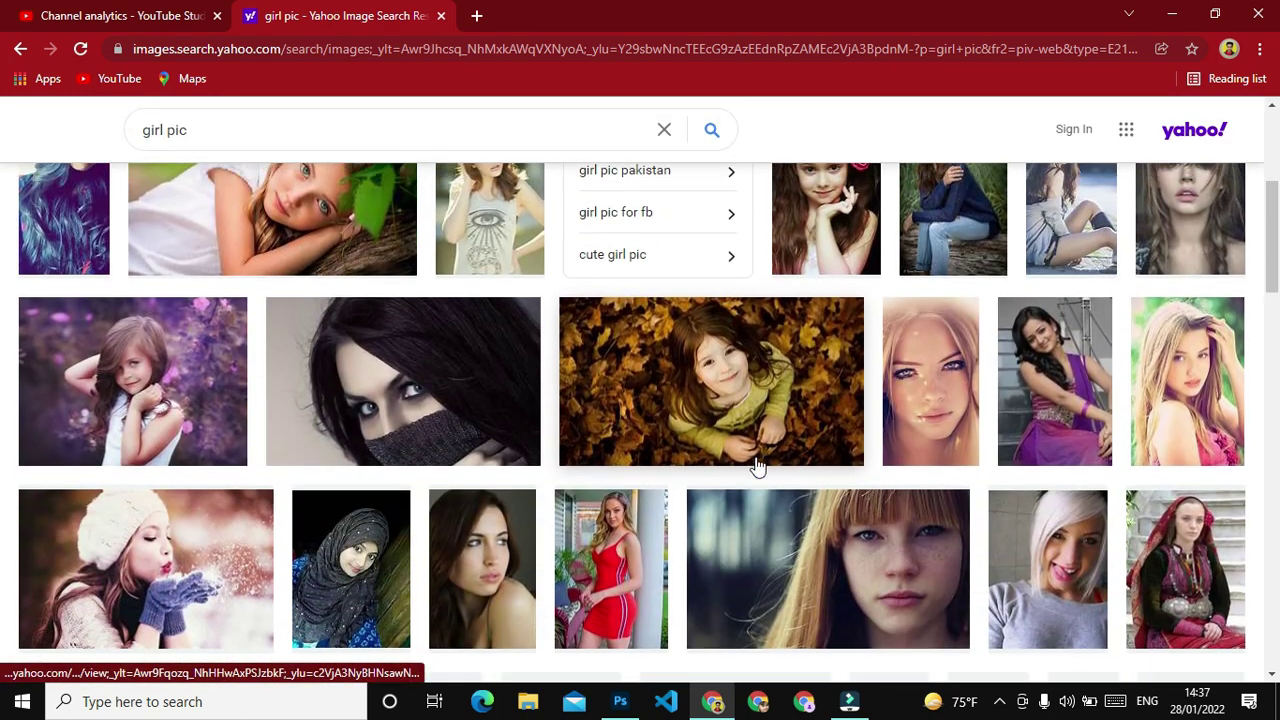
{"action": "scroll", "coordinate": [757, 466], "scroll_direction": "up", "scroll_amount": 4}
{"action": "left_click", "coordinate": [440, 191]}
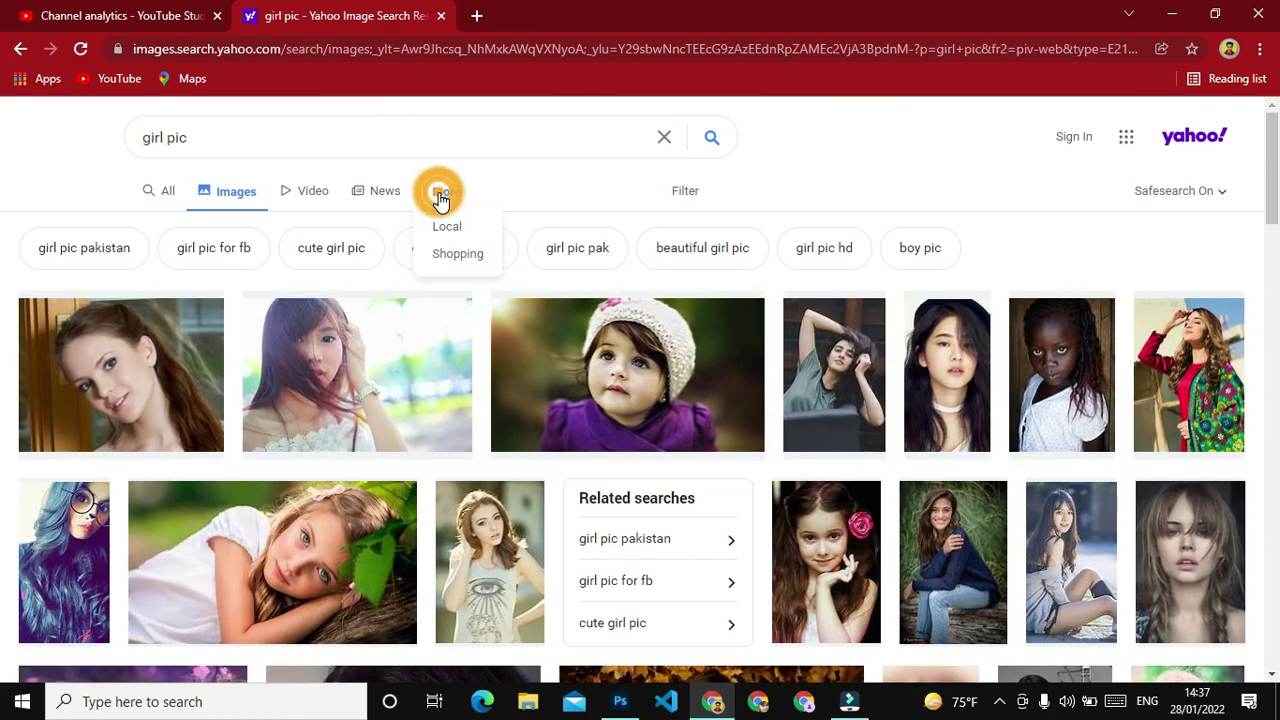
{"action": "left_click", "coordinate": [686, 191]}
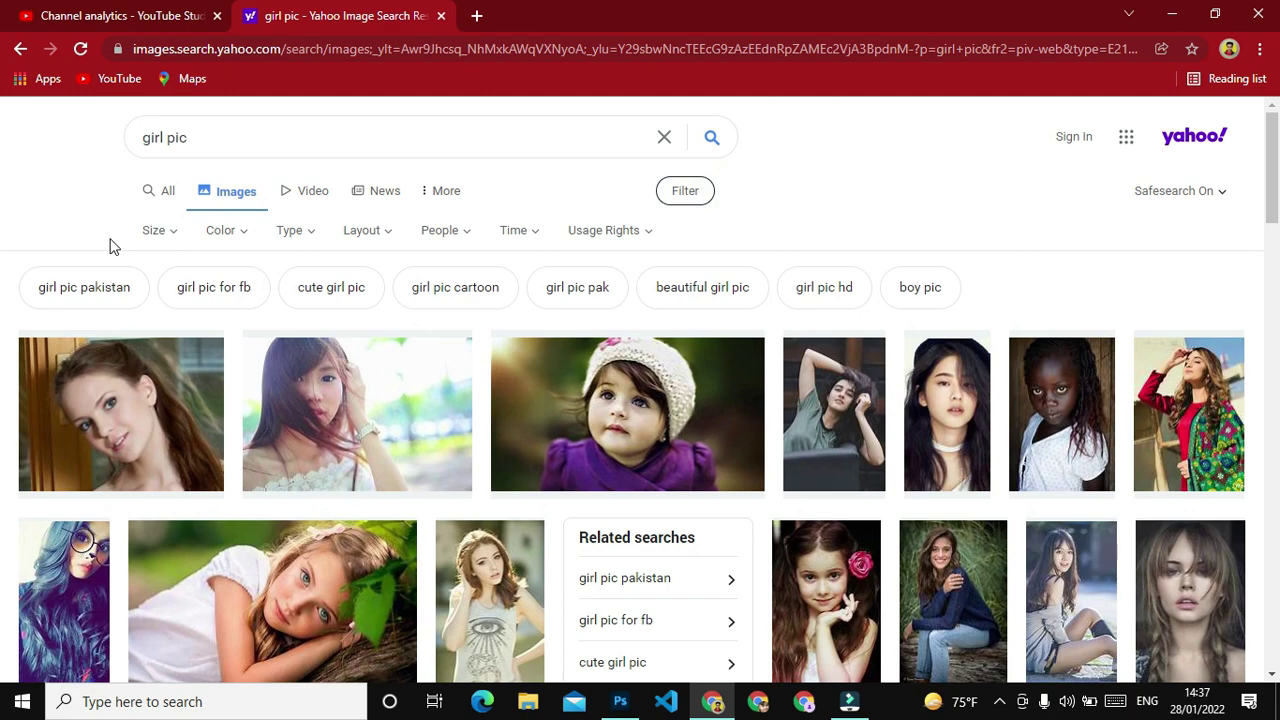
{"action": "left_click", "coordinate": [165, 233]}
{"action": "left_click", "coordinate": [160, 360]}
Change the query to 'girl offce time pic' and run the image search.
{"action": "scroll", "coordinate": [677, 434], "scroll_direction": "down", "scroll_amount": 2}
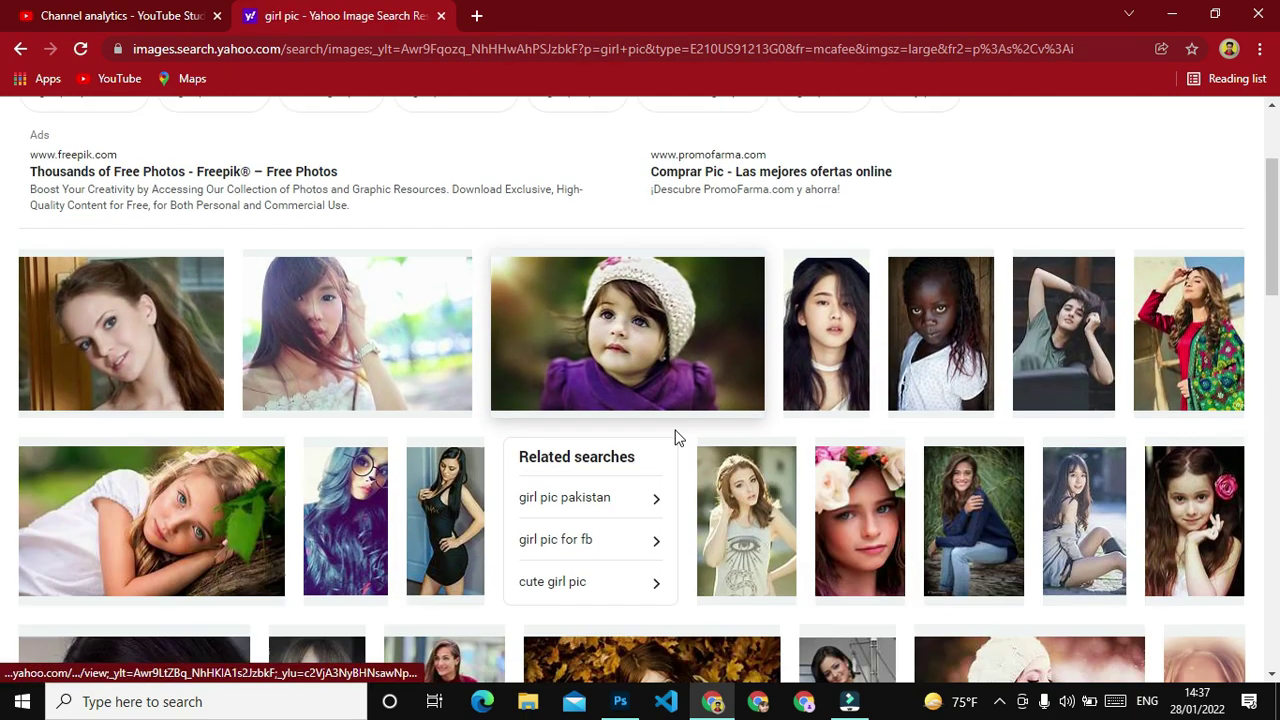
{"action": "scroll", "coordinate": [798, 440], "scroll_direction": "down", "scroll_amount": 3}
{"action": "scroll", "coordinate": [798, 440], "scroll_direction": "down", "scroll_amount": 2}
{"action": "scroll", "coordinate": [798, 436], "scroll_direction": "down", "scroll_amount": 2}
{"action": "scroll", "coordinate": [798, 434], "scroll_direction": "down", "scroll_amount": 2}
{"action": "scroll", "coordinate": [799, 433], "scroll_direction": "down", "scroll_amount": 2}
{"action": "scroll", "coordinate": [798, 434], "scroll_direction": "down", "scroll_amount": 2}
{"action": "scroll", "coordinate": [798, 434], "scroll_direction": "down", "scroll_amount": 2}
{"action": "left_click", "coordinate": [165, 130]}
{"action": "type", "text": "c"}
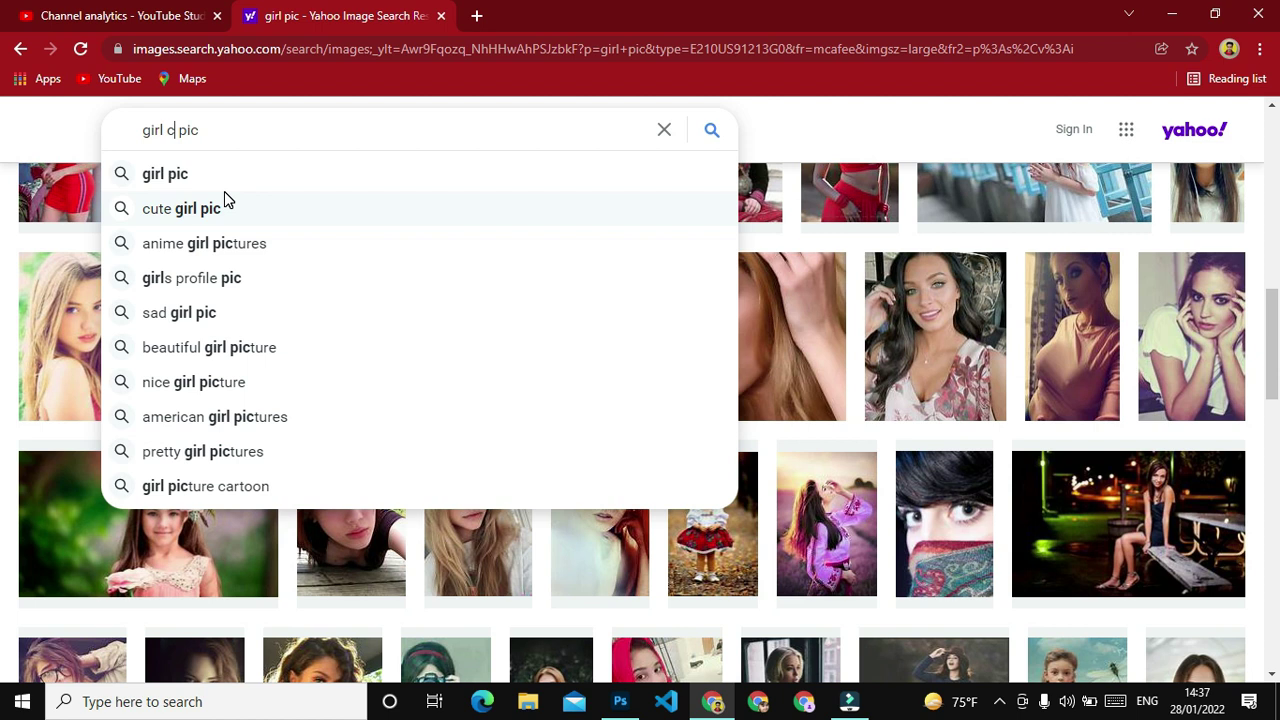
{"action": "type", "text": "o"}
{"action": "key", "text": "BackSpace"}
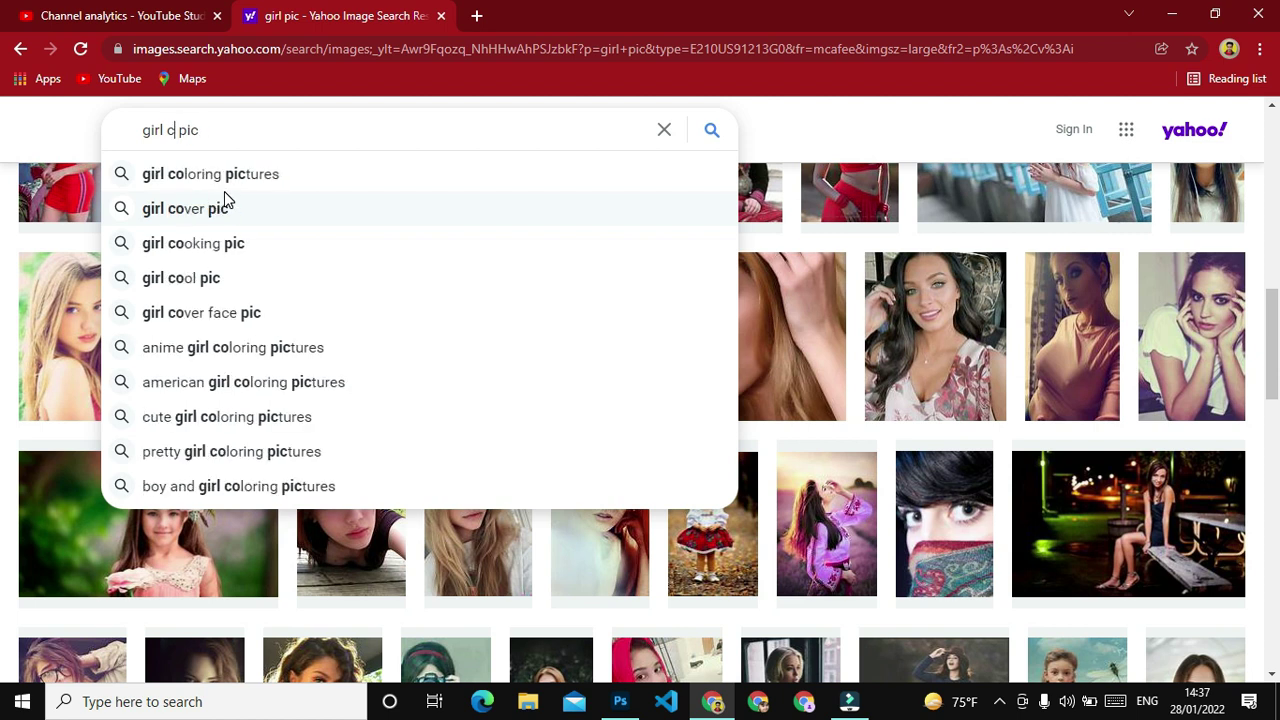
{"action": "key", "text": "BackSpace"}
{"action": "type", "text": "off"}
{"action": "type", "text": "ce t"}
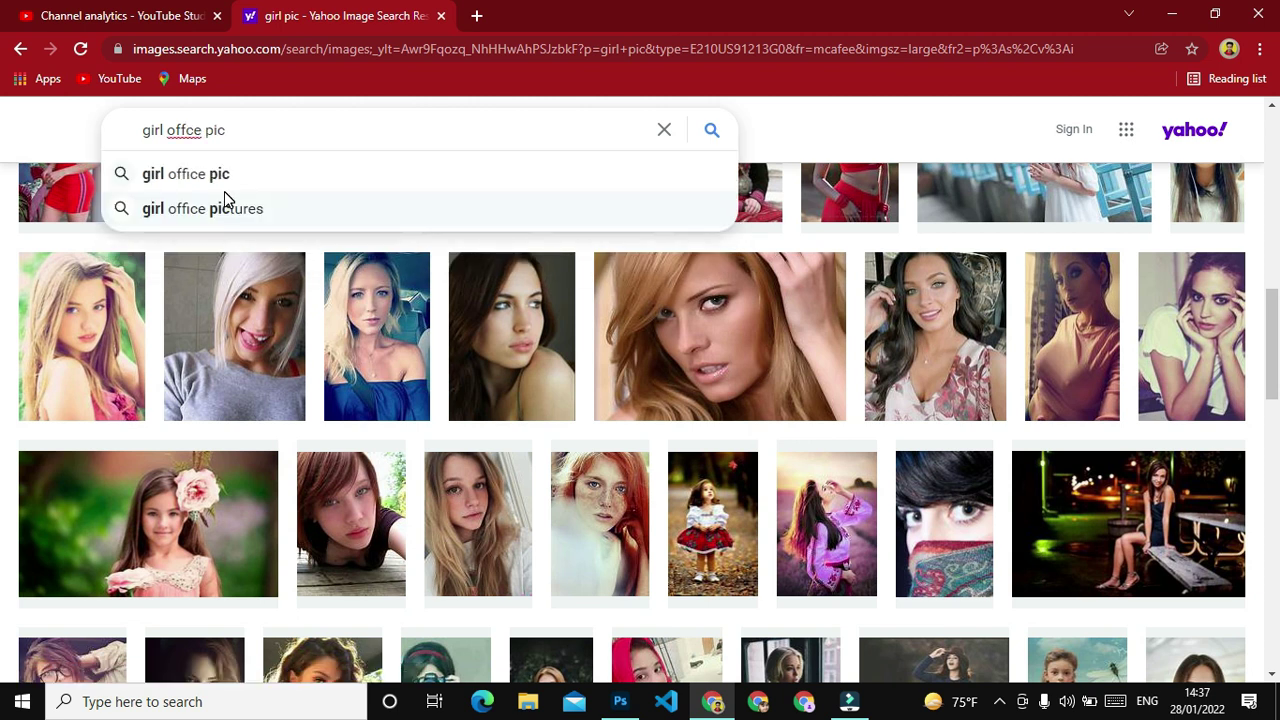
{"action": "type", "text": "i"}
{"action": "type", "text": "me"}
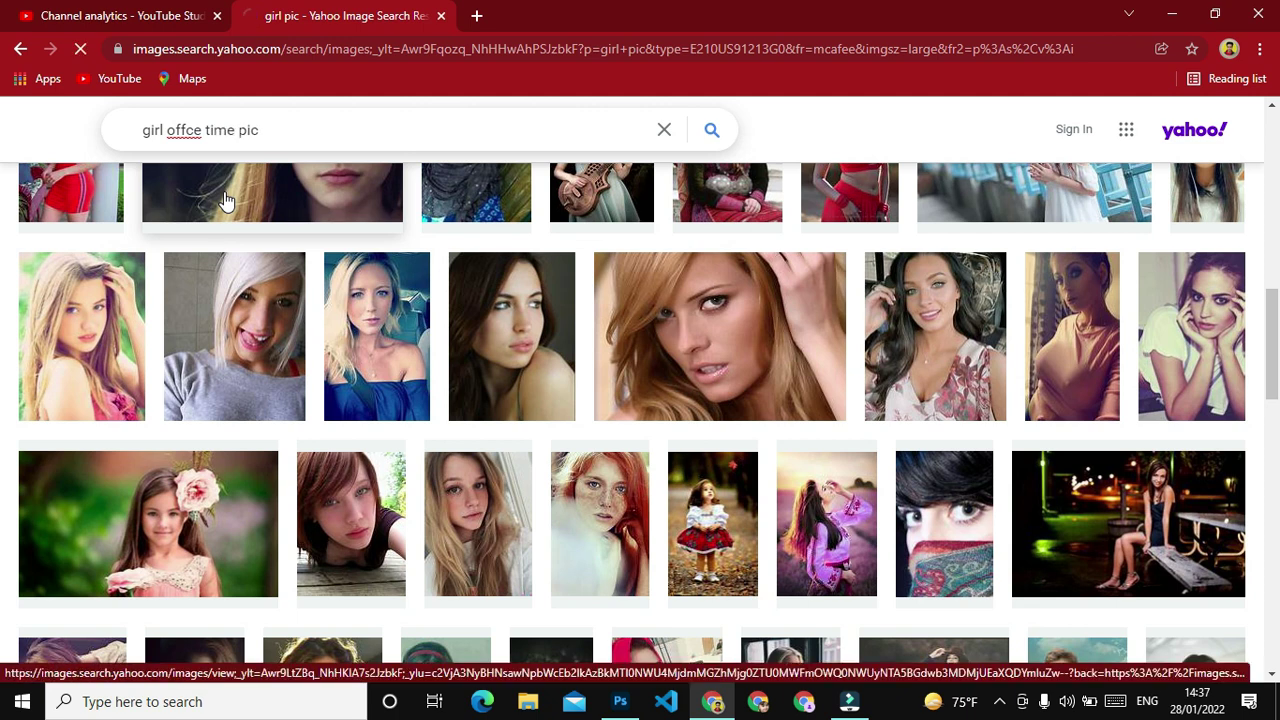
{"action": "key", "text": "Return"}
Browse the results and open a larger preview of the woman-at-laptop office photo.
{"action": "scroll", "coordinate": [470, 400], "scroll_direction": "down", "scroll_amount": 2}
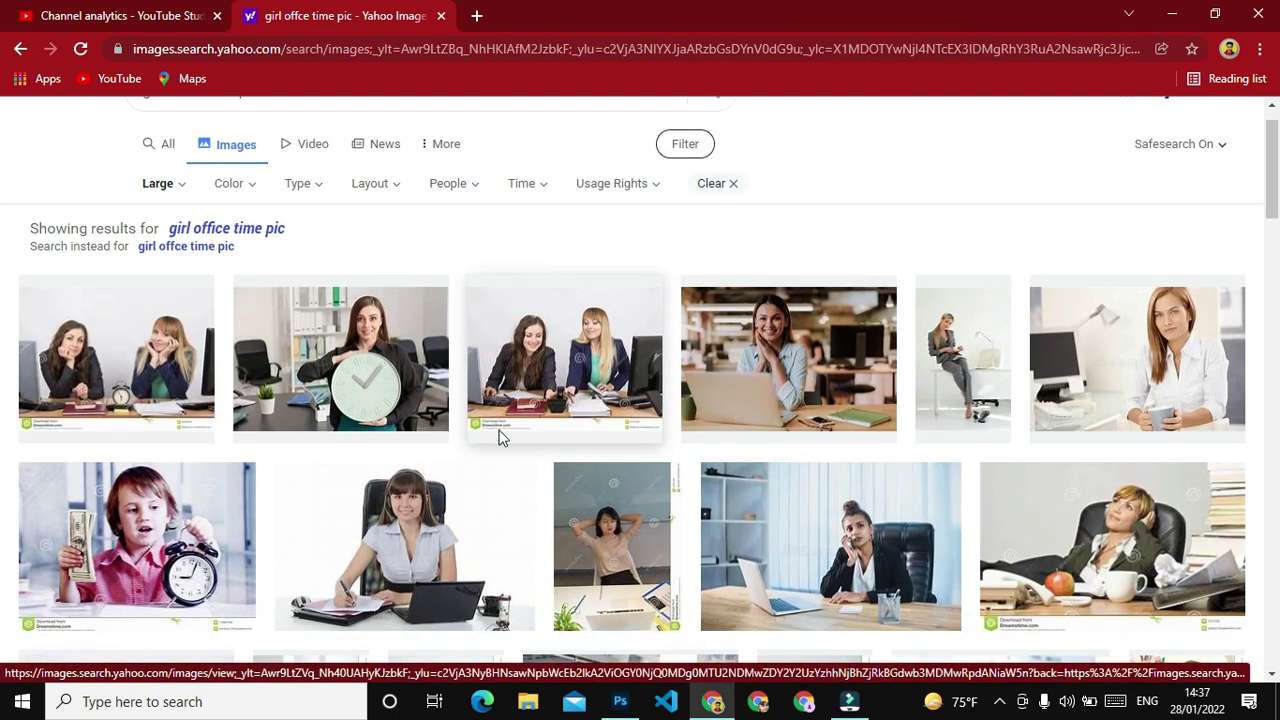
{"action": "scroll", "coordinate": [588, 443], "scroll_direction": "down", "scroll_amount": 1}
{"action": "scroll", "coordinate": [588, 443], "scroll_direction": "up", "scroll_amount": 3}
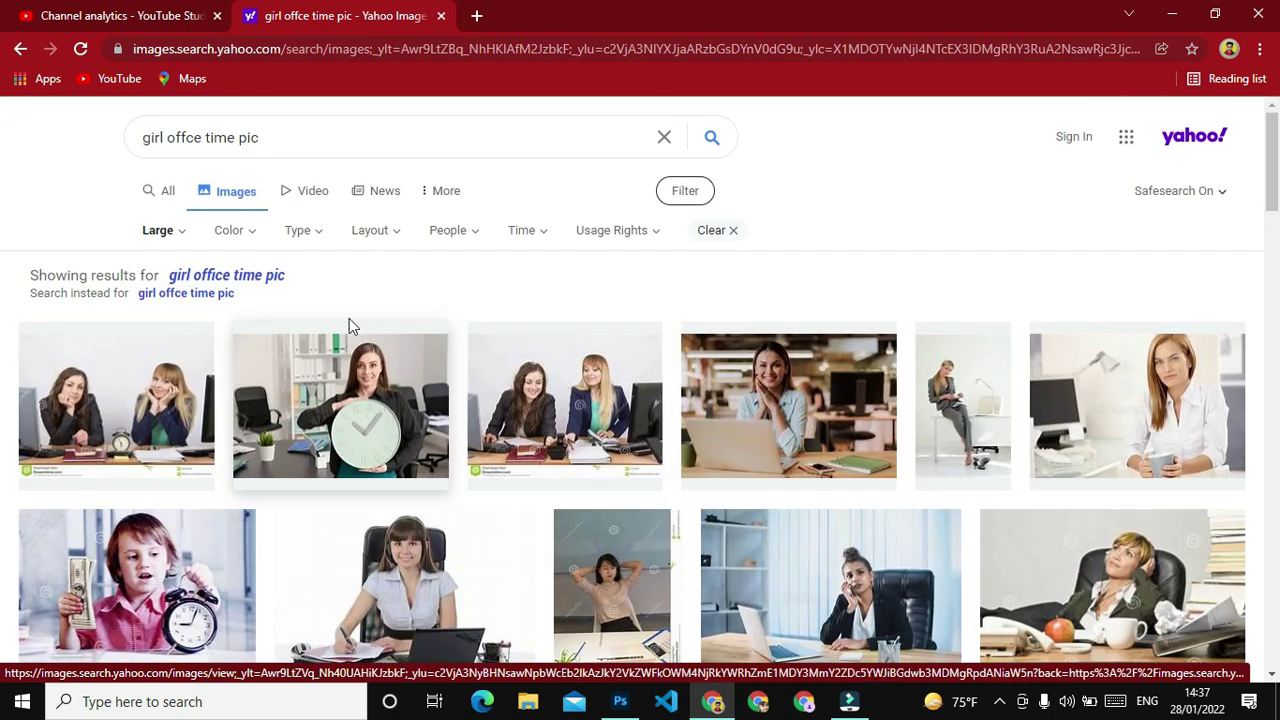
{"action": "scroll", "coordinate": [640, 407], "scroll_direction": "down", "scroll_amount": 3}
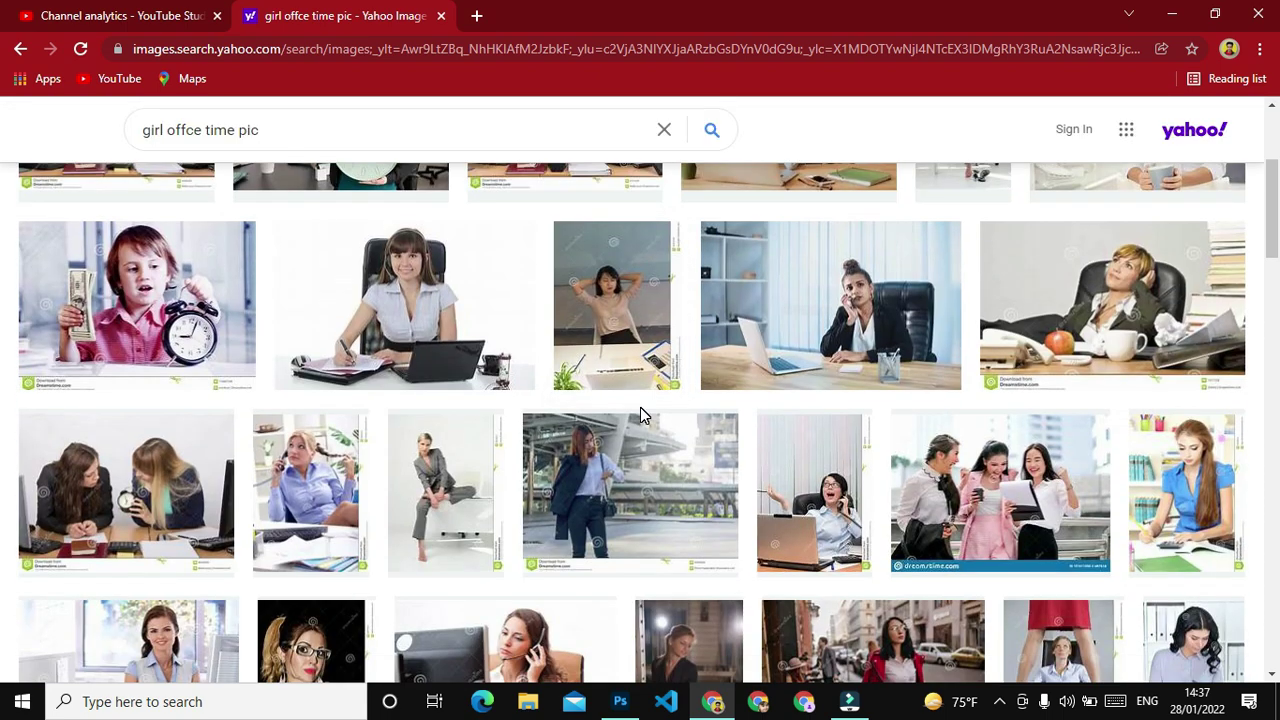
{"action": "scroll", "coordinate": [640, 407], "scroll_direction": "down", "scroll_amount": 2}
{"action": "scroll", "coordinate": [685, 423], "scroll_direction": "down", "scroll_amount": 1}
{"action": "scroll", "coordinate": [685, 423], "scroll_direction": "down", "scroll_amount": 1}
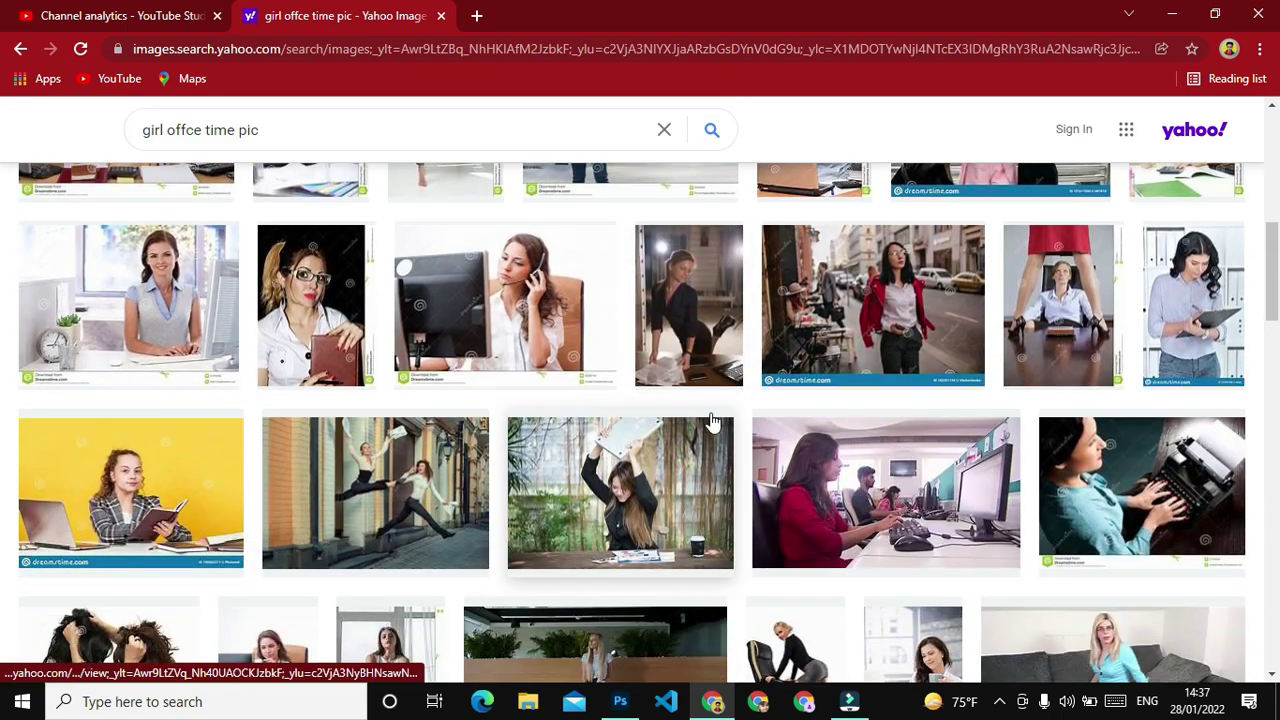
{"action": "scroll", "coordinate": [711, 420], "scroll_direction": "down", "scroll_amount": 1}
{"action": "scroll", "coordinate": [726, 423], "scroll_direction": "down", "scroll_amount": 1}
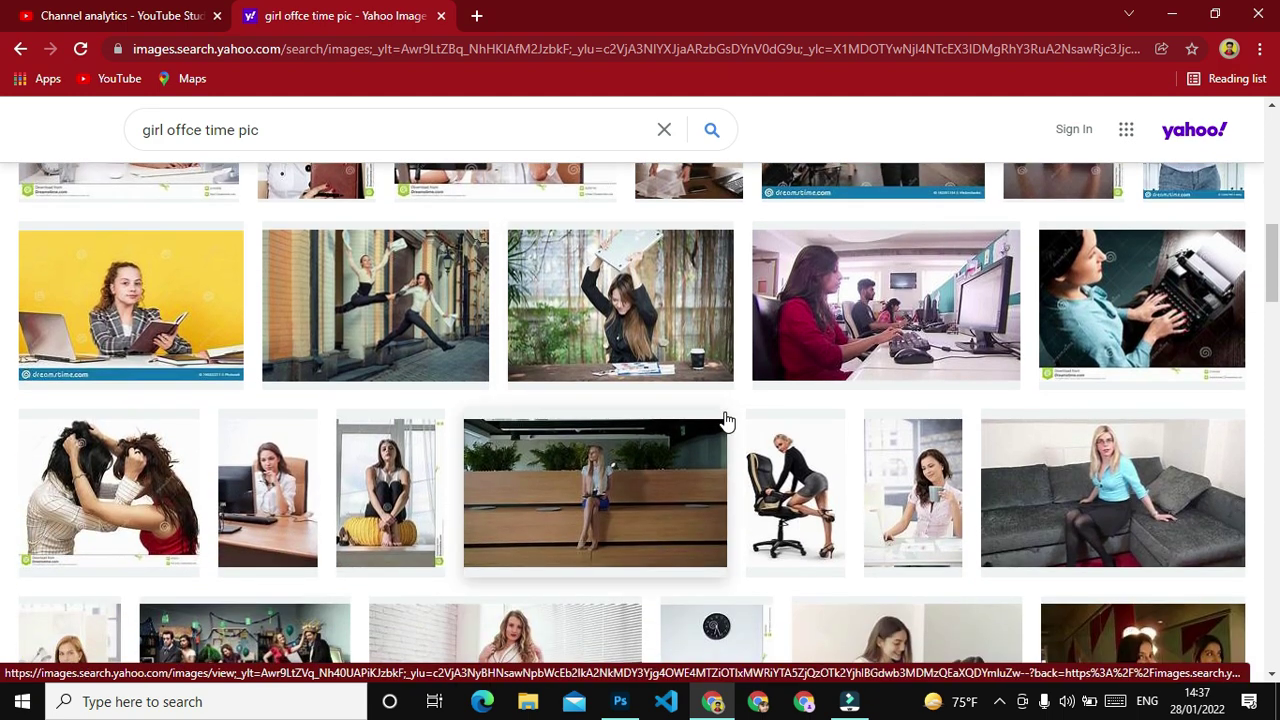
{"action": "scroll", "coordinate": [726, 423], "scroll_direction": "up", "scroll_amount": 3}
{"action": "scroll", "coordinate": [726, 423], "scroll_direction": "up", "scroll_amount": 1}
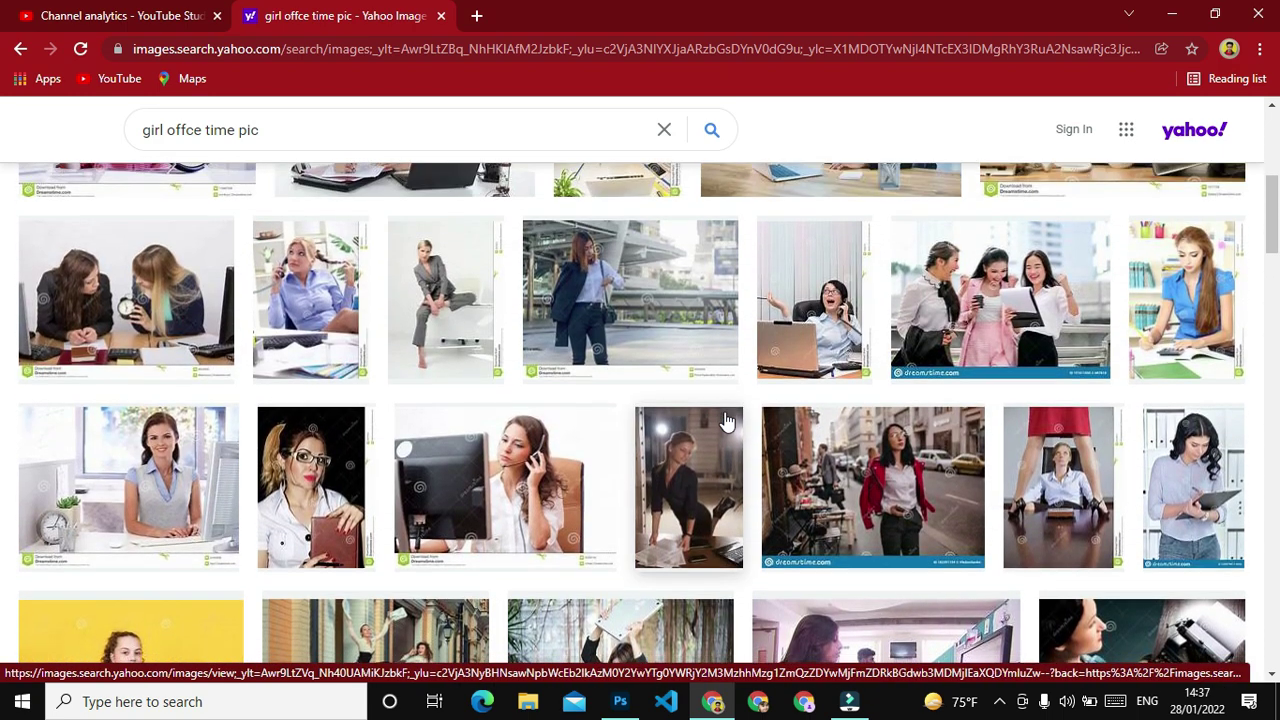
{"action": "scroll", "coordinate": [726, 423], "scroll_direction": "up", "scroll_amount": 1}
{"action": "scroll", "coordinate": [726, 423], "scroll_direction": "up", "scroll_amount": 2}
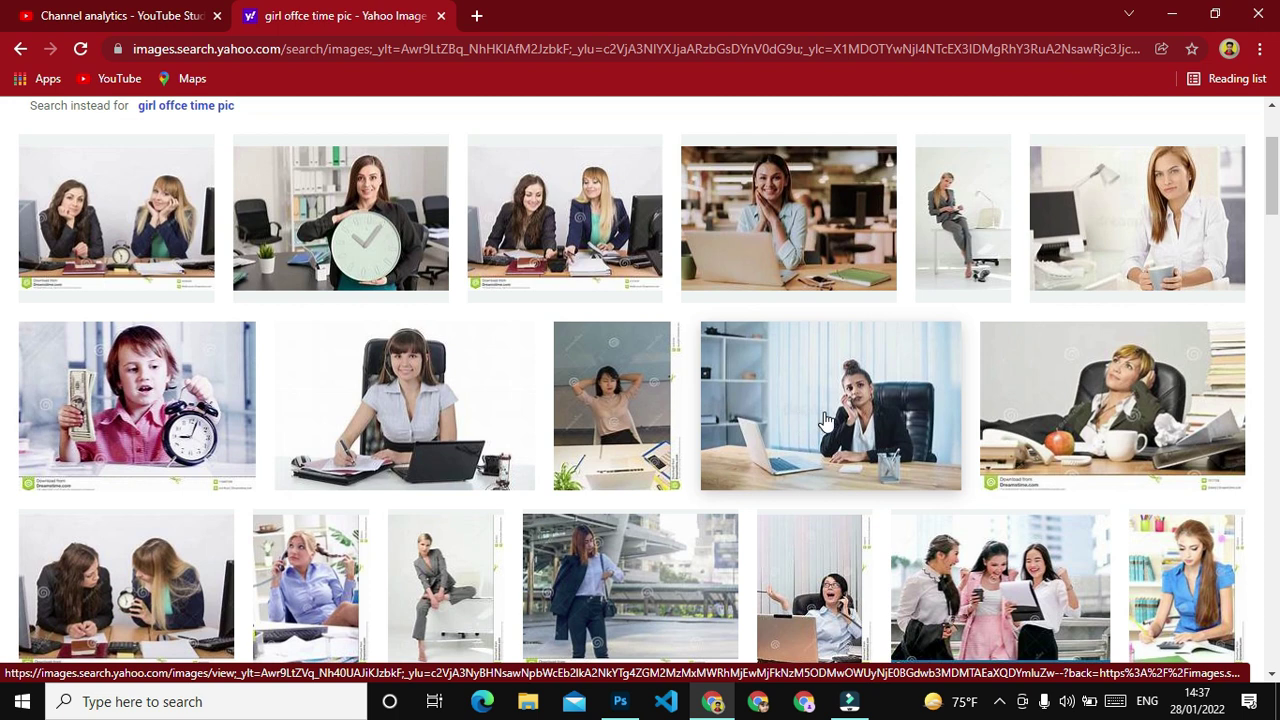
{"action": "scroll", "coordinate": [820, 415], "scroll_direction": "up", "scroll_amount": 2}
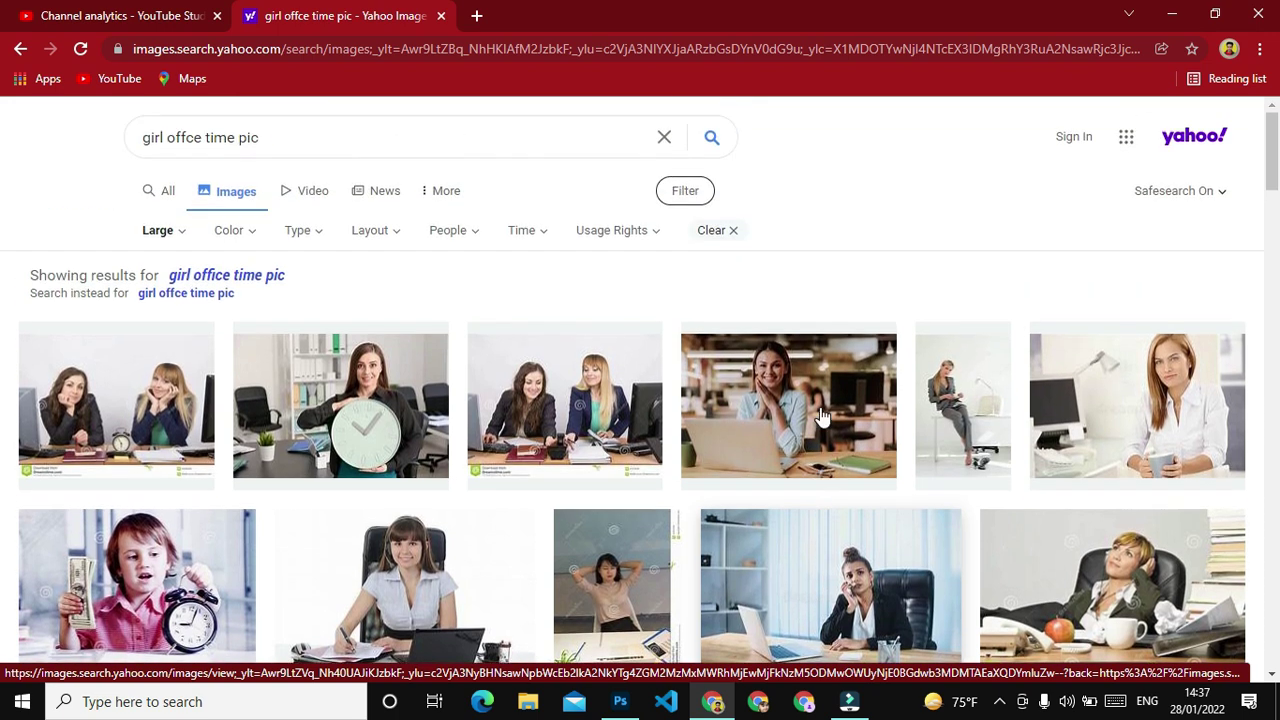
{"action": "left_click", "coordinate": [803, 408]}
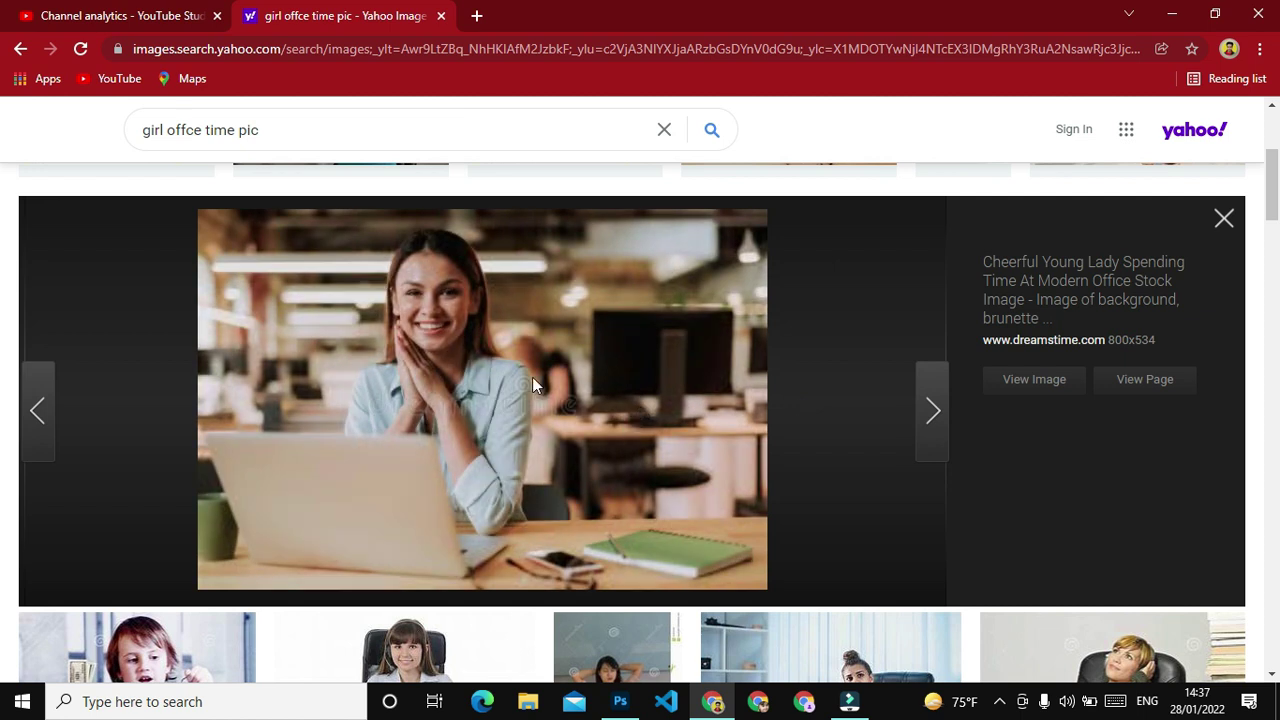
Save the preview image as a JPG to the Desktop and minimise the browser.
{"action": "right_click", "coordinate": [574, 341]}
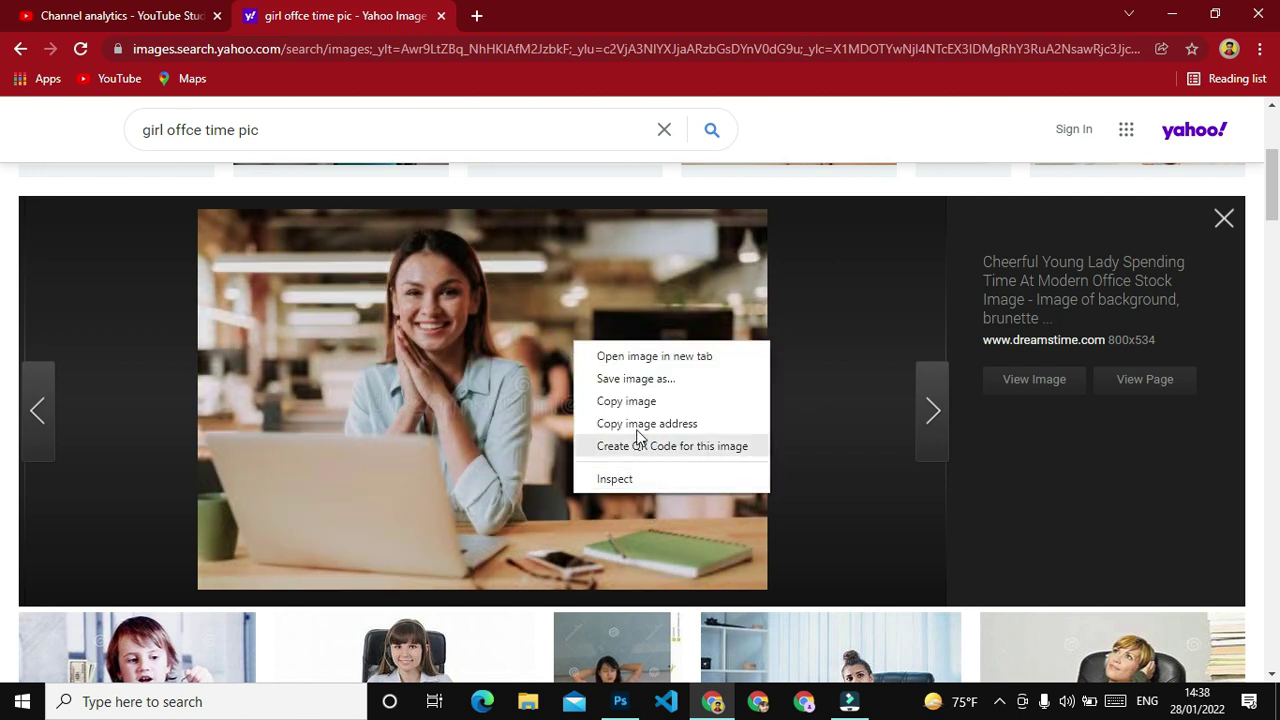
{"action": "left_click", "coordinate": [671, 378]}
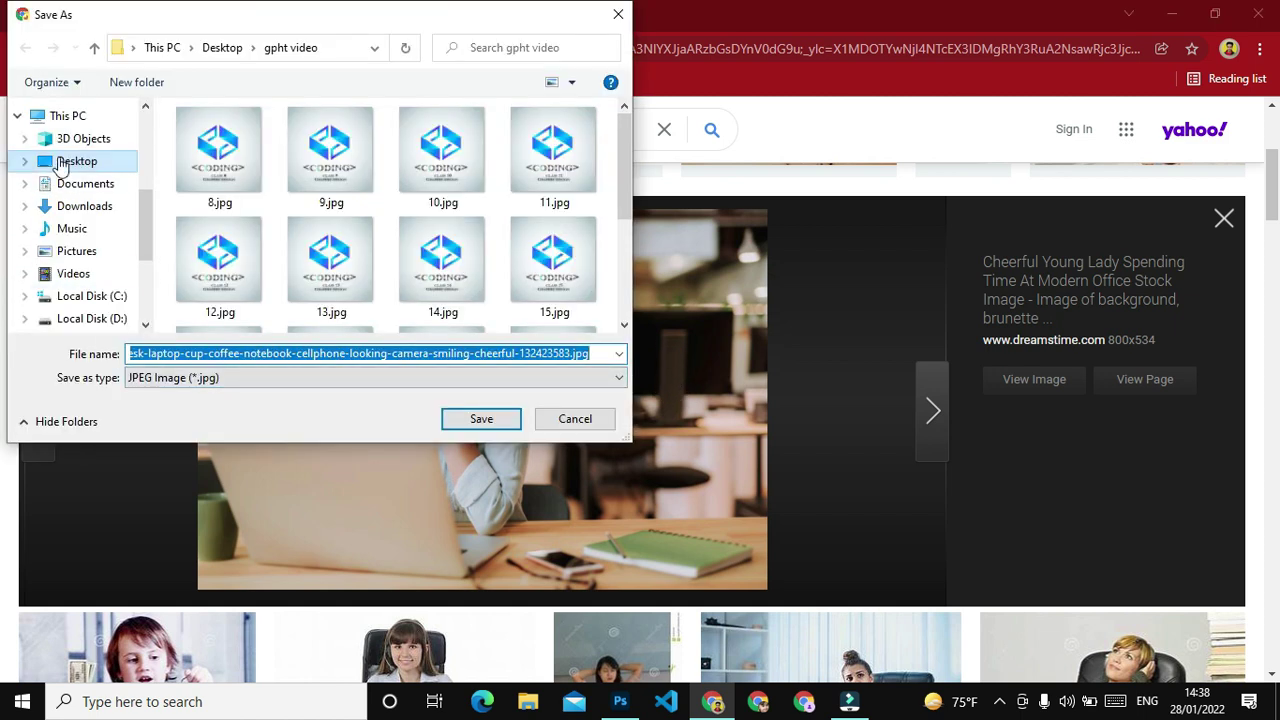
{"action": "left_click", "coordinate": [62, 161]}
{"action": "left_click", "coordinate": [481, 419]}
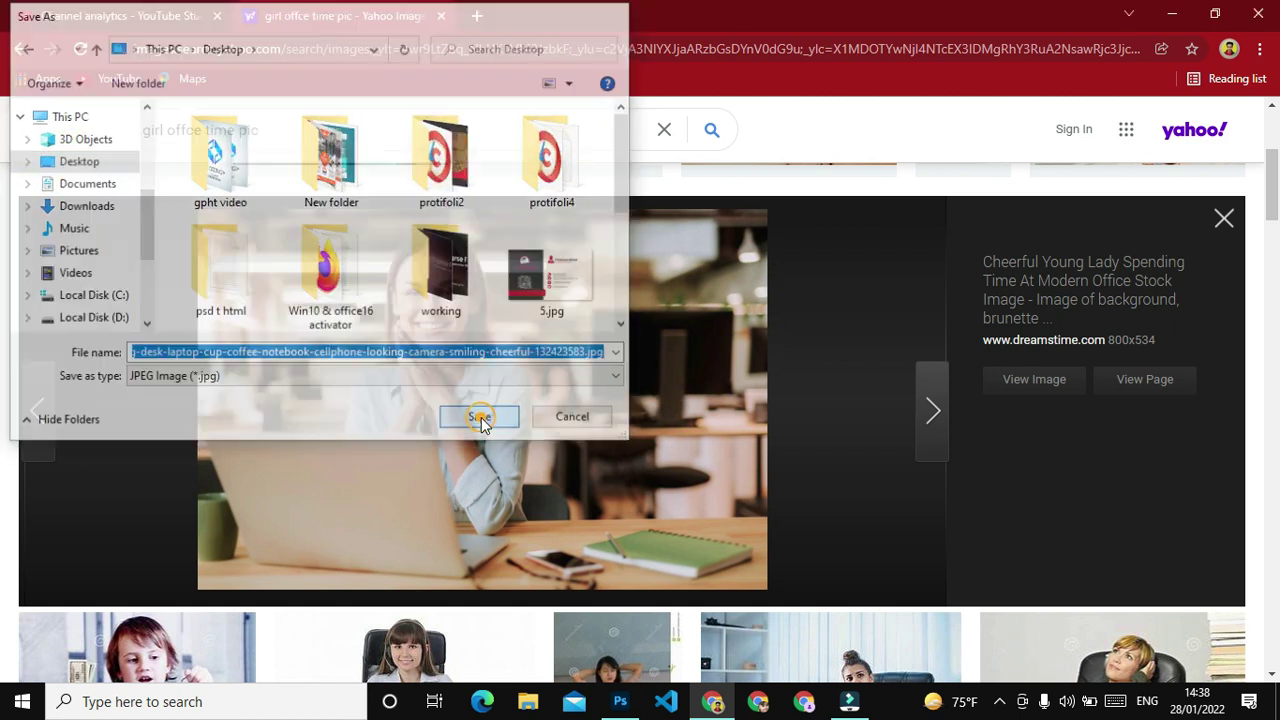
{"action": "left_click", "coordinate": [1173, 13]}
Open the downloaded office photo as its own Photoshop document.
{"action": "left_click_drag", "start_coordinate": [508, 50], "coordinate": [620, 705]}
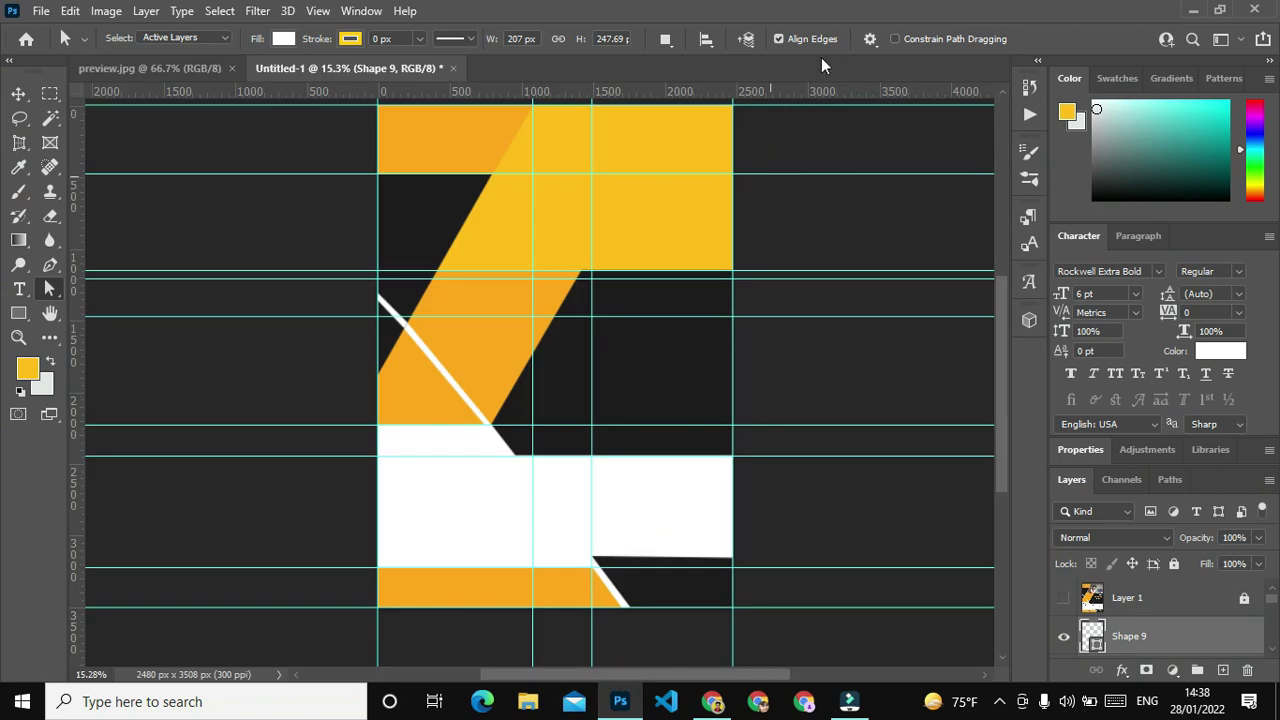
{"action": "left_click_drag", "start_coordinate": [620, 706], "coordinate": [848, 66]}
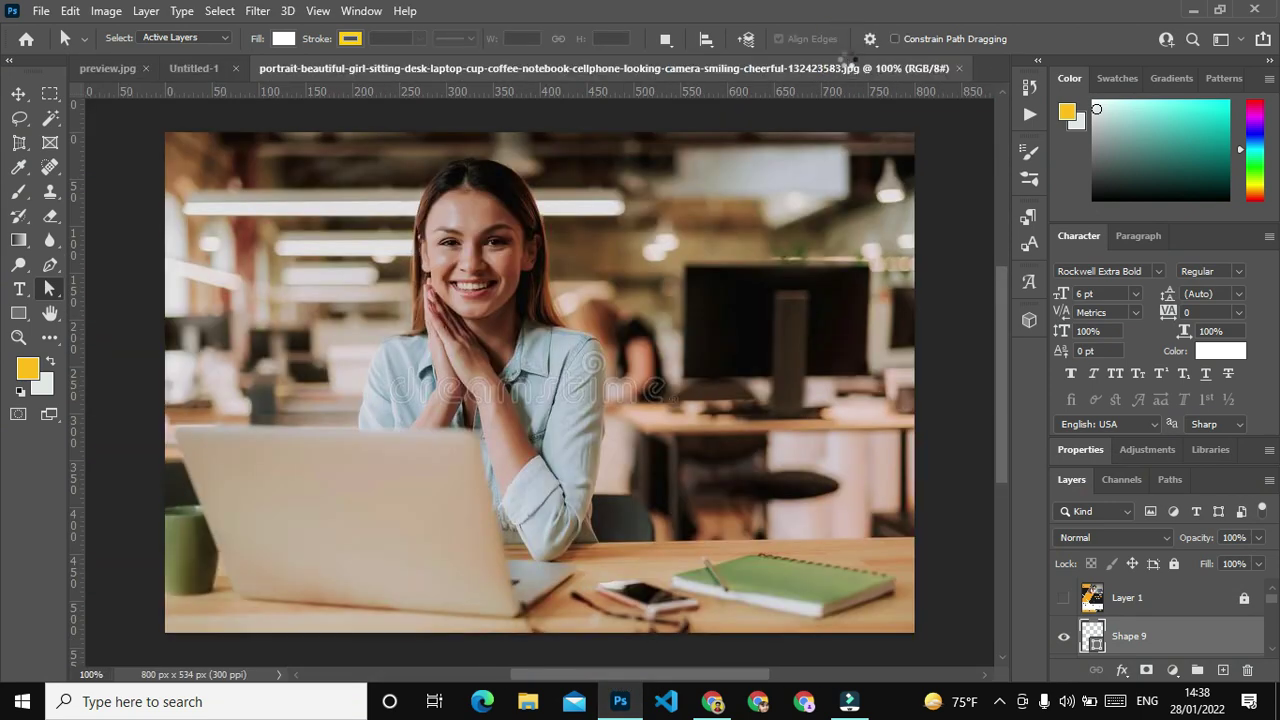
{"action": "left_click", "coordinate": [18, 93]}
{"action": "scroll", "coordinate": [480, 185], "scroll_direction": "up", "scroll_amount": 2}
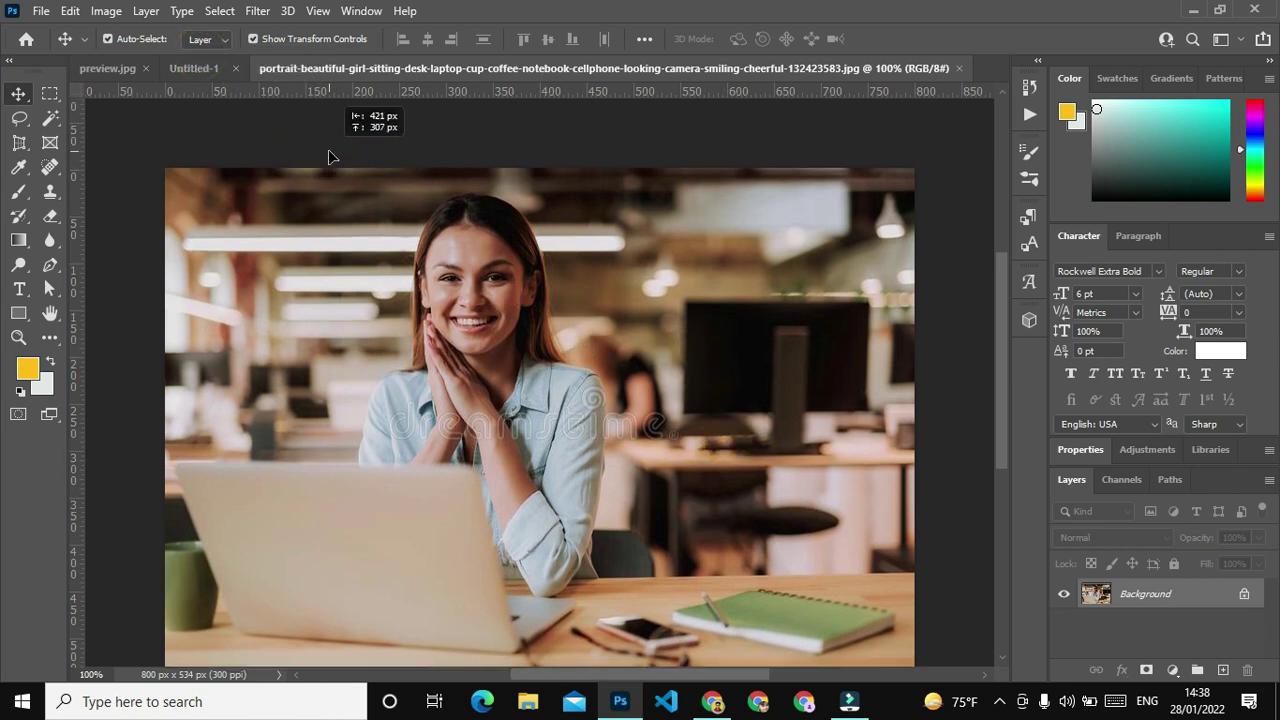
Unlock the photo's Background as Layer 0 and carry it toward the Untitled-1 flyer.
{"action": "left_click_drag", "start_coordinate": [330, 157], "coordinate": [345, 192]}
{"action": "left_click", "coordinate": [602, 320]}
{"action": "left_click_drag", "start_coordinate": [667, 427], "coordinate": [302, 222]}
{"action": "left_click_drag", "start_coordinate": [341, 383], "coordinate": [337, 371]}
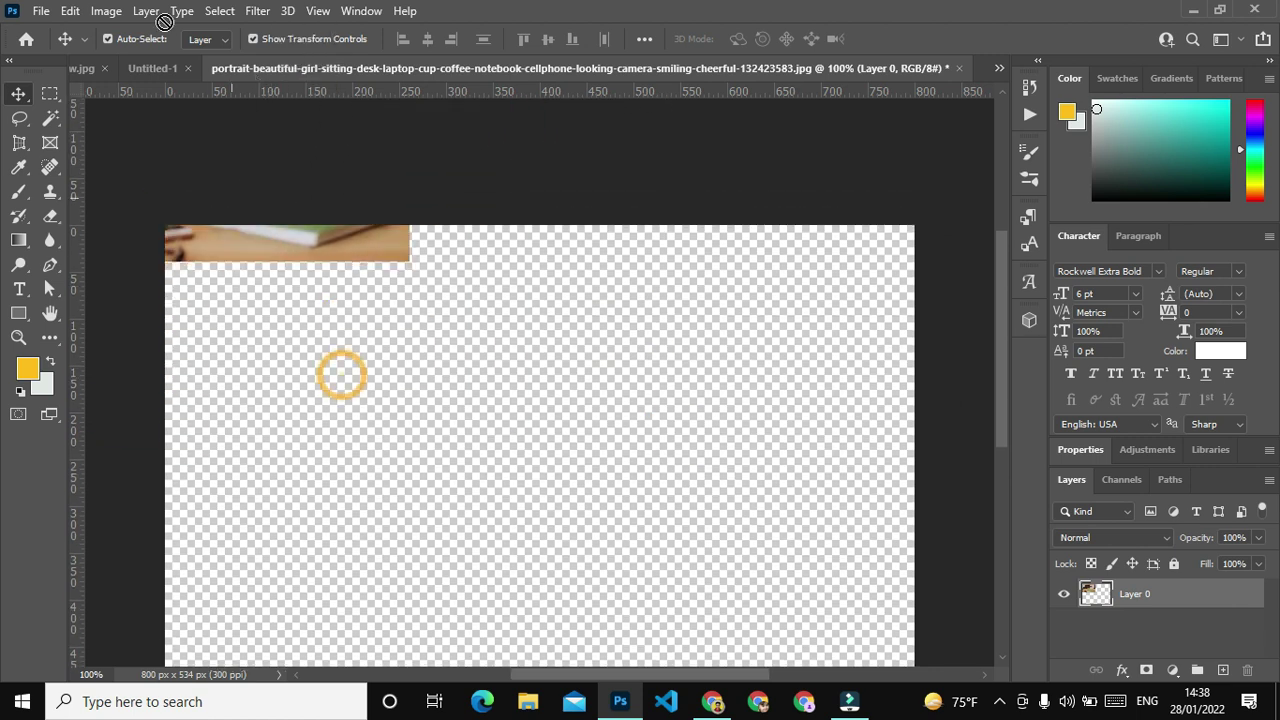
{"action": "left_click", "coordinate": [160, 68]}
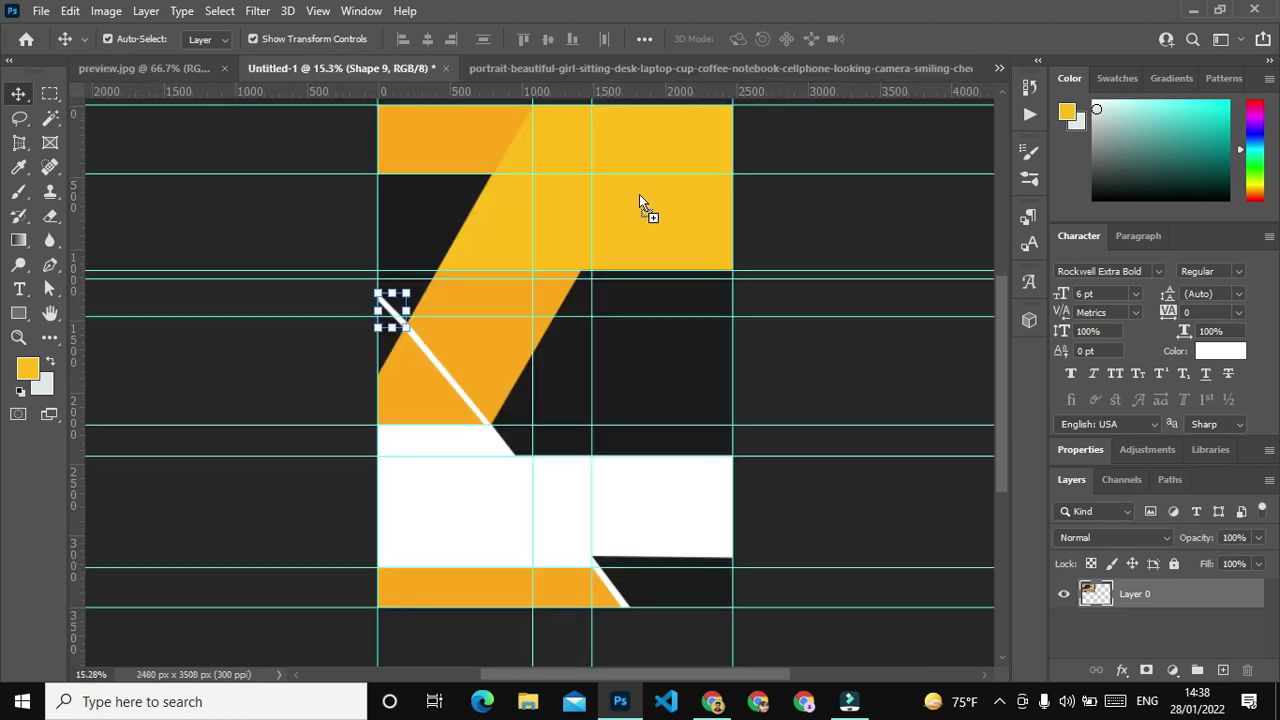
Place the office photo on the flyer canvas and stack its layer just above Shape 1.
{"action": "left_click_drag", "start_coordinate": [639, 194], "coordinate": [643, 194]}
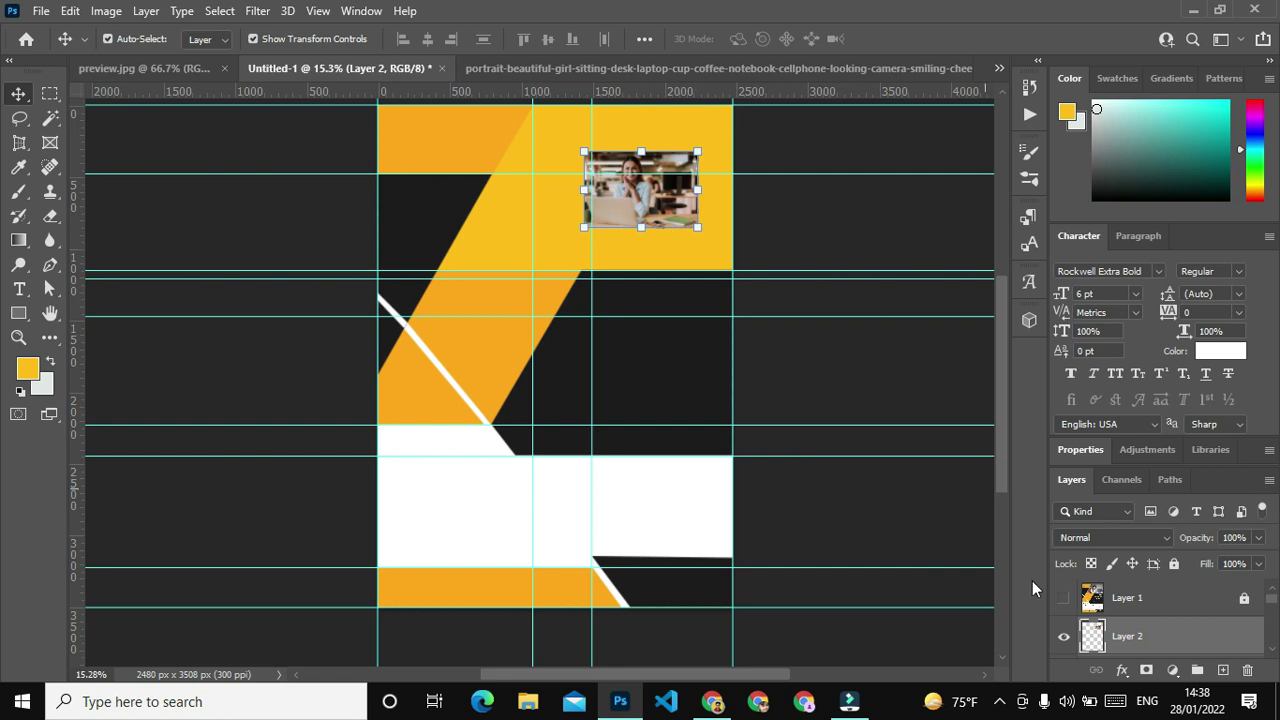
{"action": "left_click", "coordinate": [489, 208]}
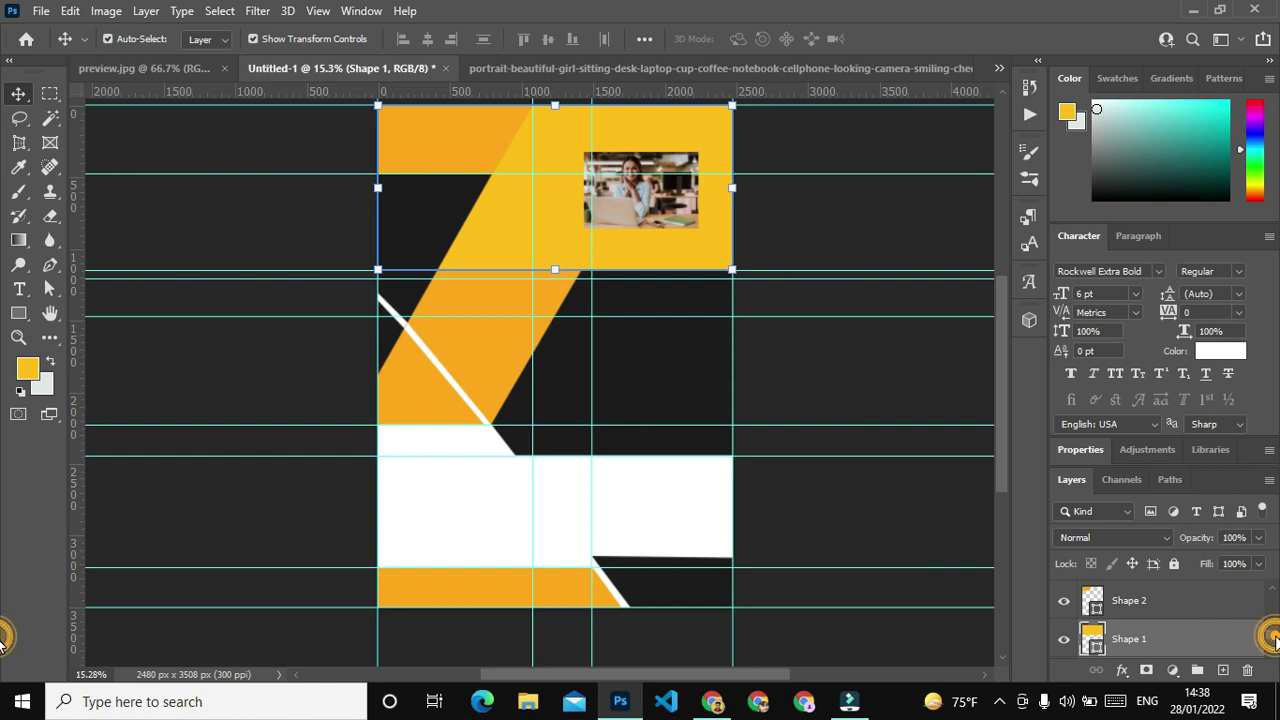
{"action": "left_click_drag", "start_coordinate": [1276, 642], "coordinate": [1276, 597]}
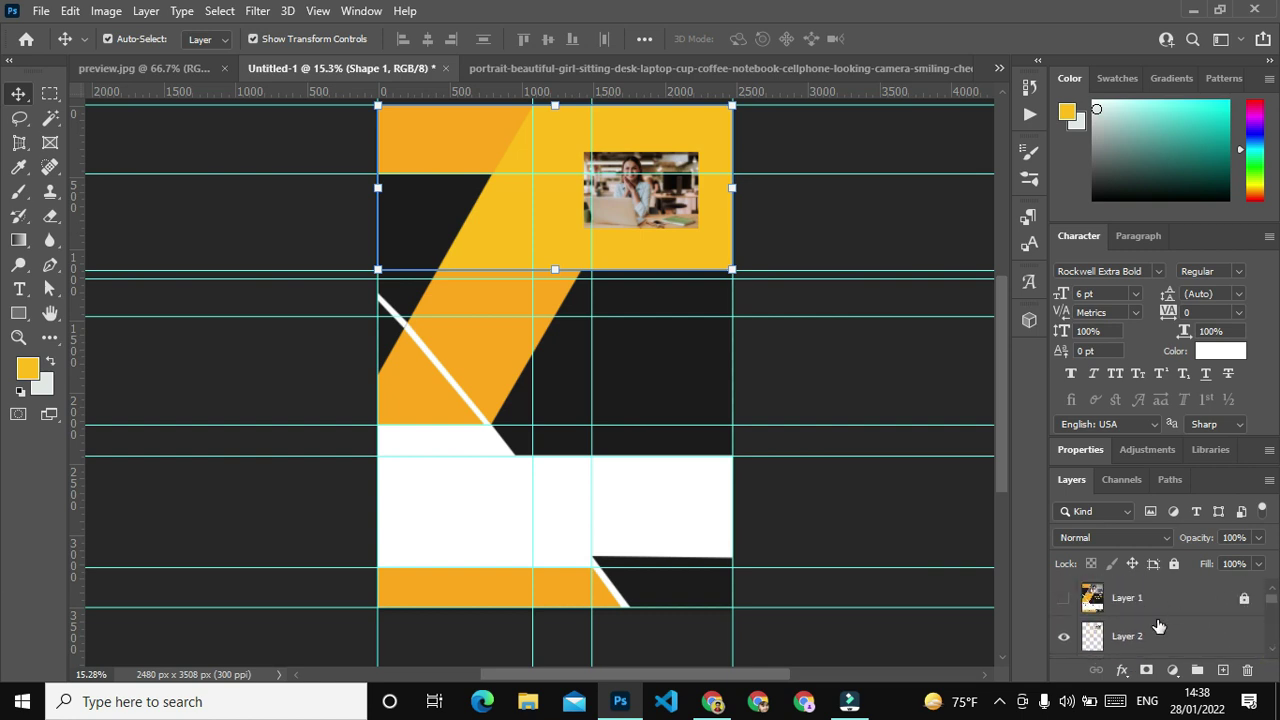
{"action": "scroll", "coordinate": [1160, 630], "scroll_direction": "up", "scroll_amount": 2}
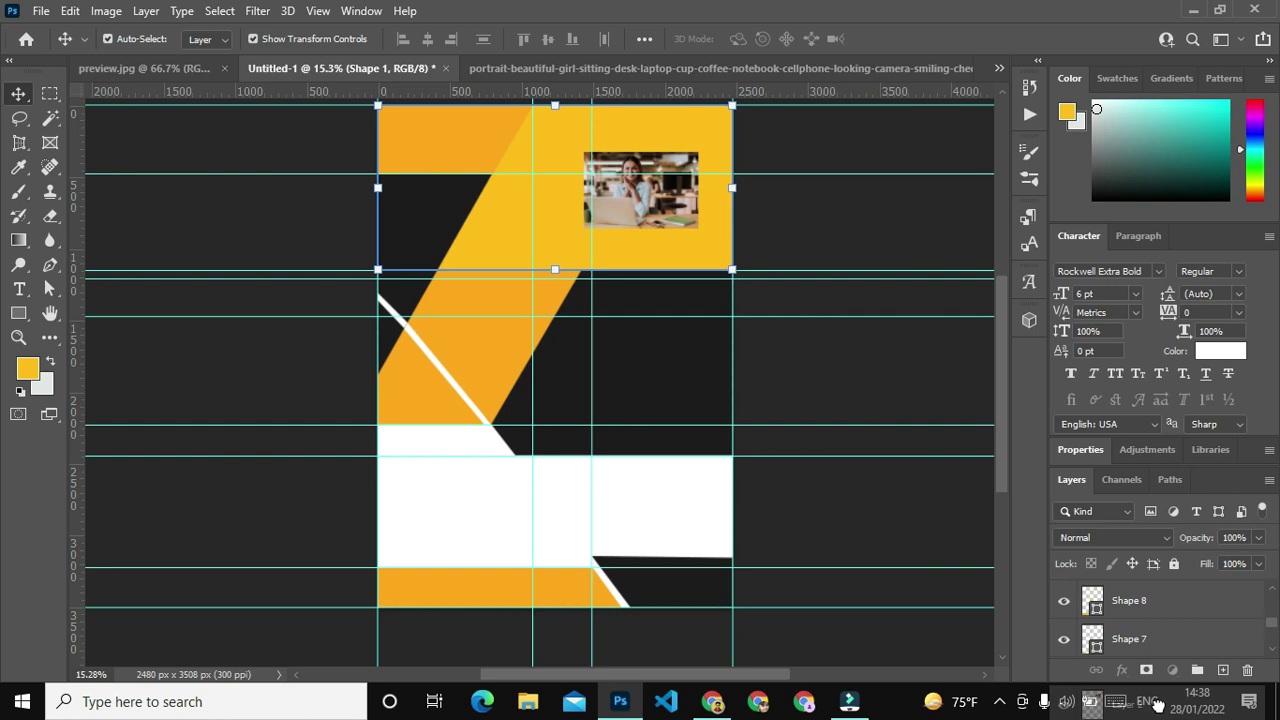
{"action": "scroll", "coordinate": [1150, 630], "scroll_direction": "down", "scroll_amount": 5}
{"action": "mouse_move", "coordinate": [1151, 643]}
{"action": "left_mouse_down"}
{"action": "mouse_move", "coordinate": [1147, 611]}
{"action": "mouse_move", "coordinate": [1148, 670]}
{"action": "mouse_move", "coordinate": [1152, 593]}
{"action": "mouse_move", "coordinate": [1146, 604]}
{"action": "left_mouse_up"}
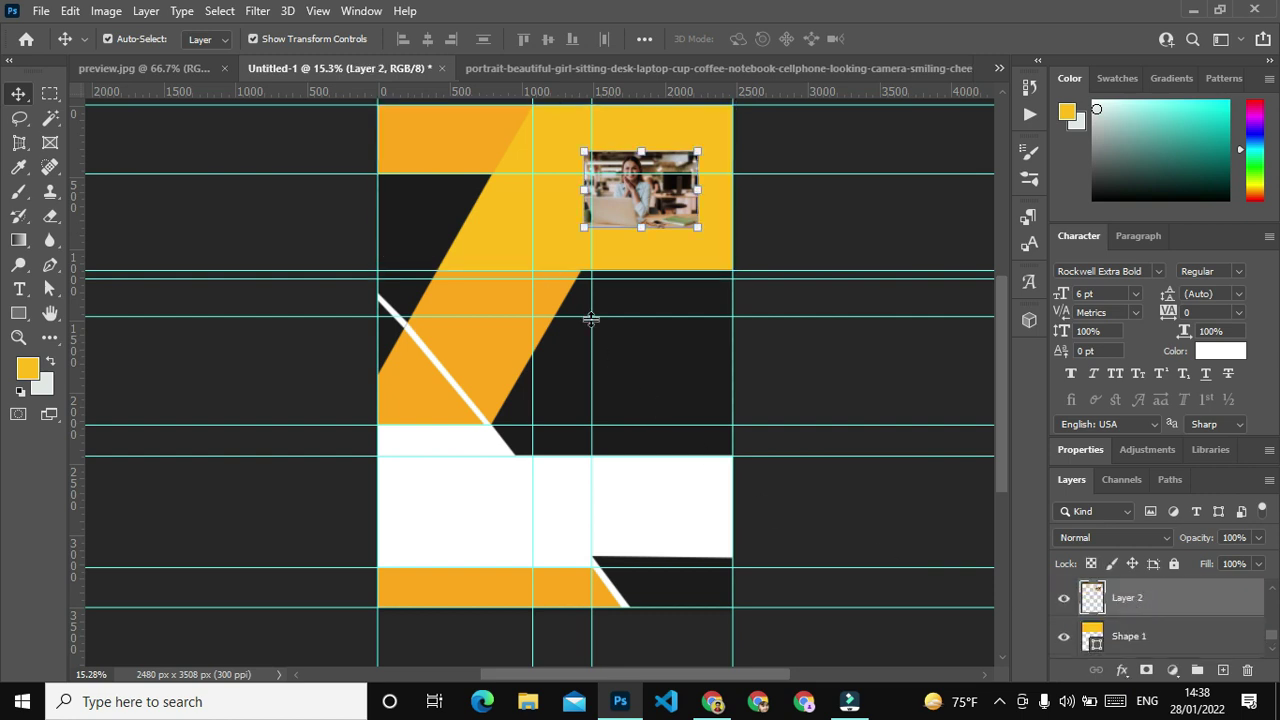
Scale the office photo to about 270% and fit it over the top panel.
{"action": "left_click", "coordinate": [651, 191]}
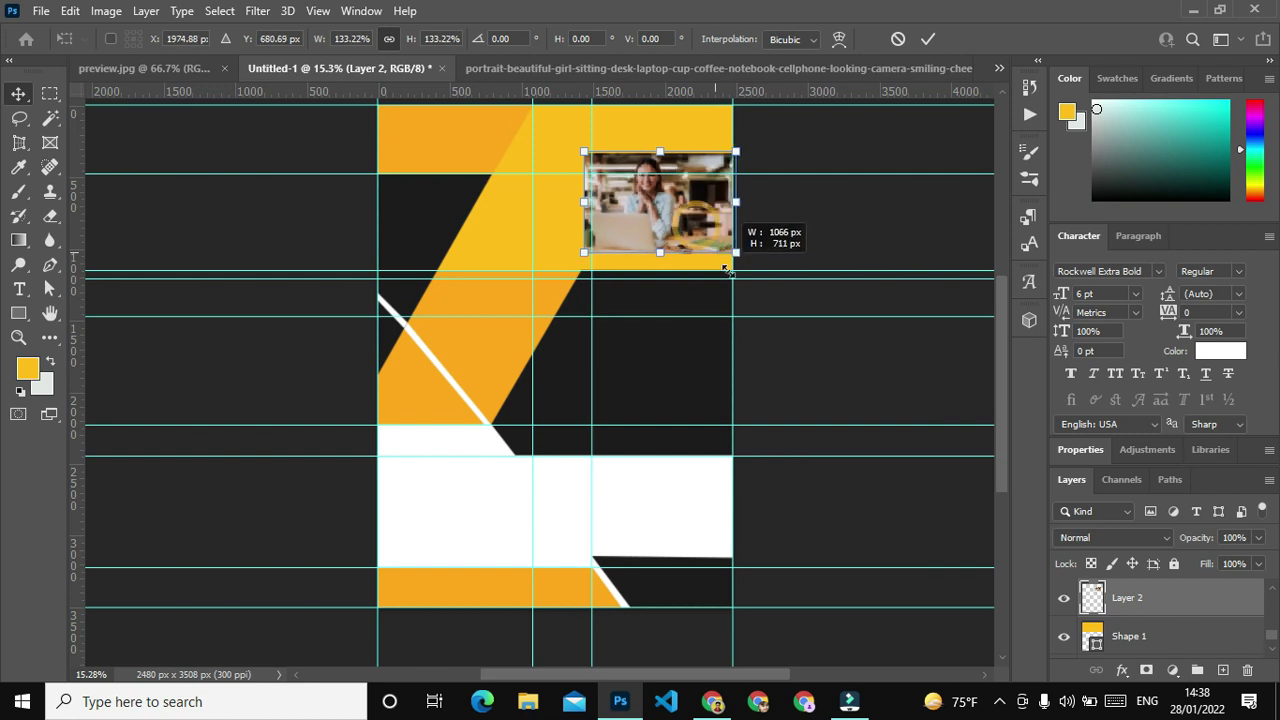
{"action": "left_click_drag", "start_coordinate": [697, 226], "coordinate": [780, 280]}
{"action": "left_click_drag", "start_coordinate": [648, 238], "coordinate": [565, 194]}
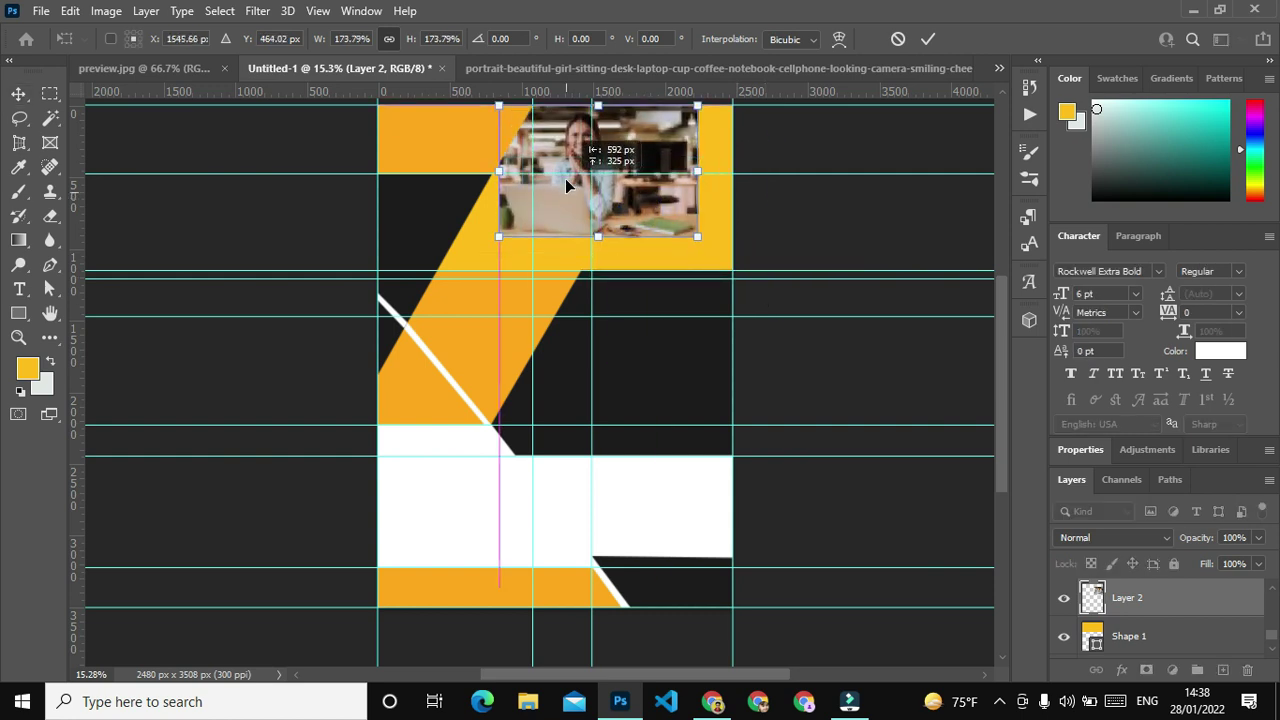
{"action": "left_click_drag", "start_coordinate": [699, 236], "coordinate": [875, 355]}
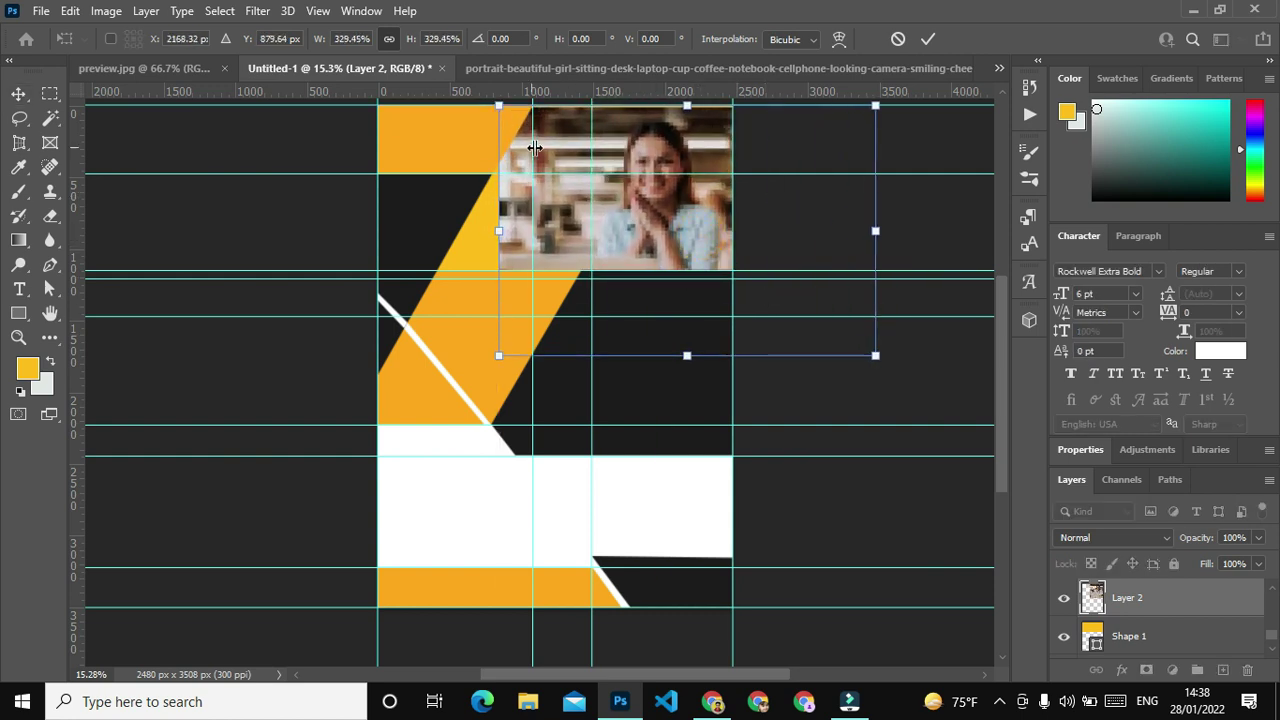
{"action": "mouse_move", "coordinate": [650, 216]}
{"action": "left_mouse_down"}
{"action": "mouse_move", "coordinate": [579, 209]}
{"action": "mouse_move", "coordinate": [568, 224]}
{"action": "left_mouse_up"}
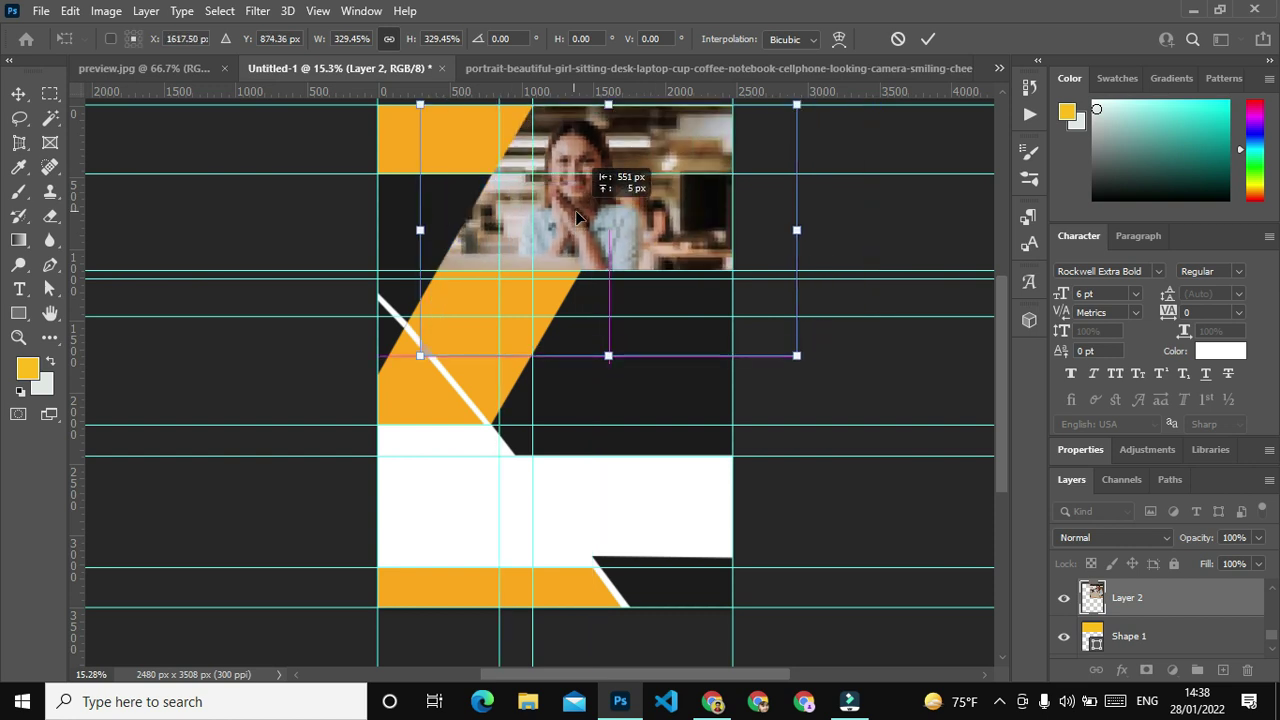
{"action": "left_click_drag", "start_coordinate": [606, 355], "coordinate": [606, 330]}
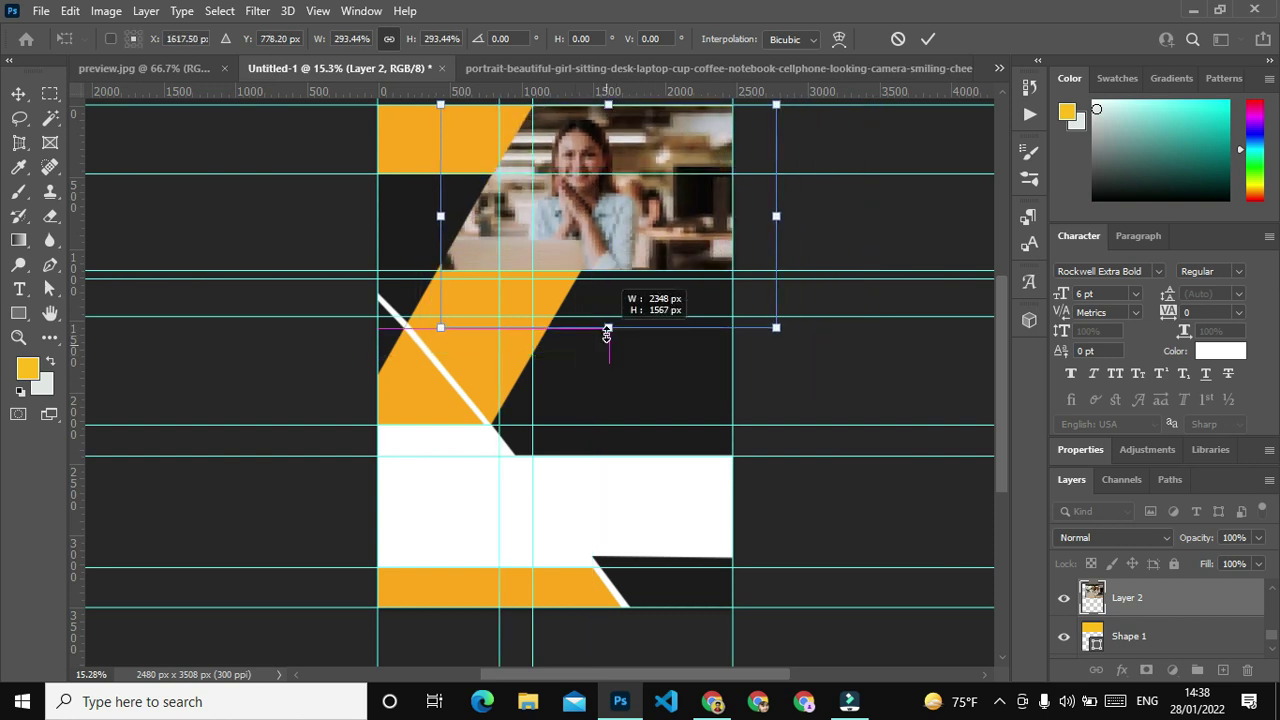
{"action": "left_click_drag", "start_coordinate": [594, 251], "coordinate": [576, 246]}
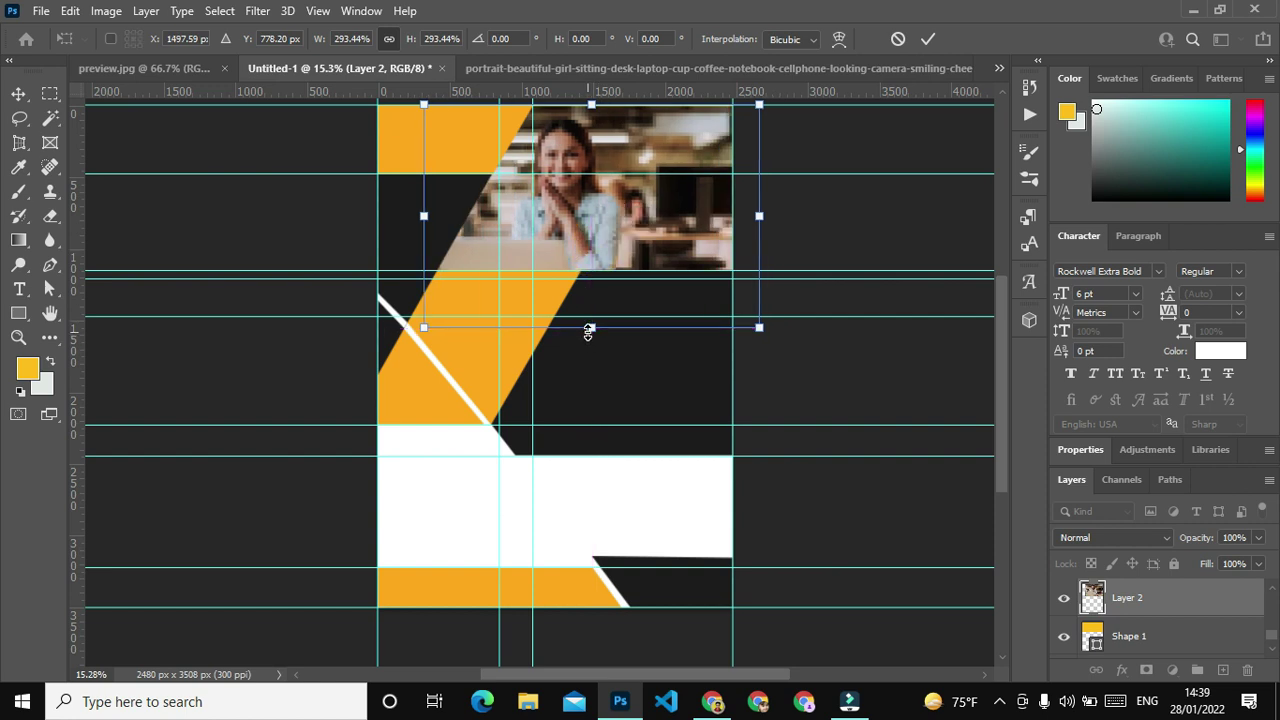
{"action": "left_click_drag", "start_coordinate": [589, 330], "coordinate": [591, 313]}
{"action": "left_click_drag", "start_coordinate": [602, 243], "coordinate": [588, 246]}
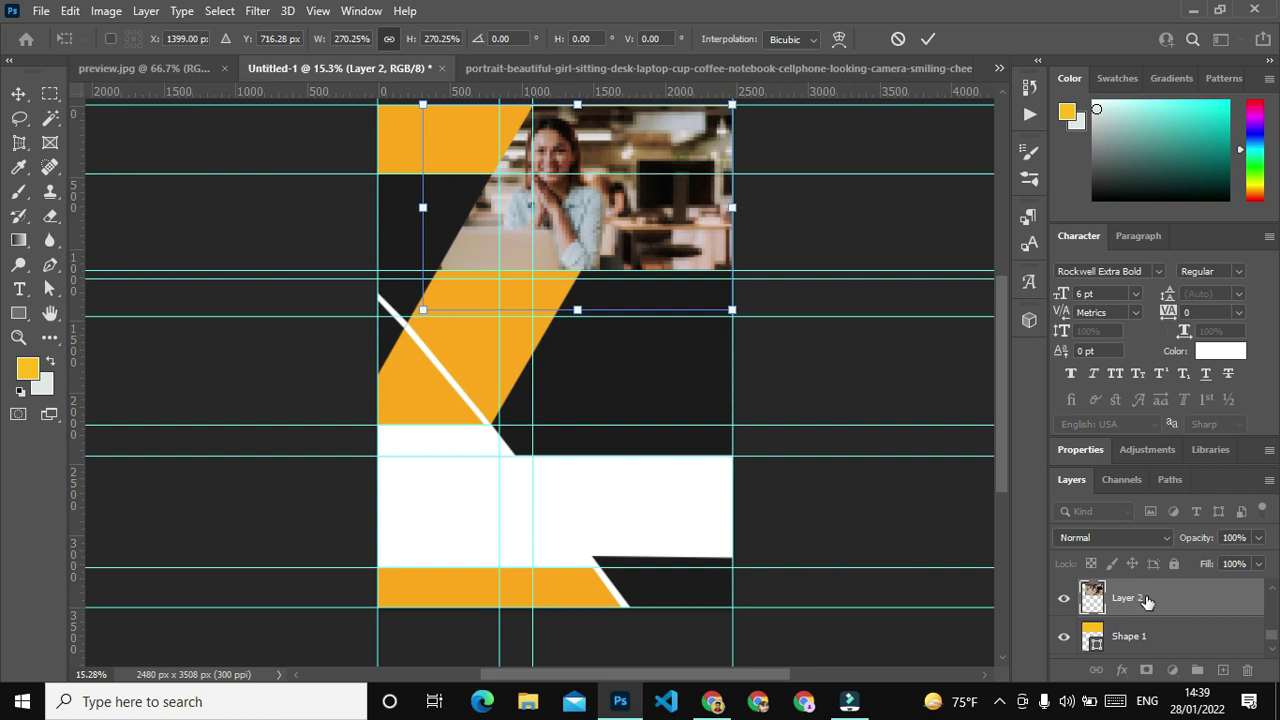
{"action": "left_click", "coordinate": [18, 93]}
{"action": "left_click", "coordinate": [253, 200]}
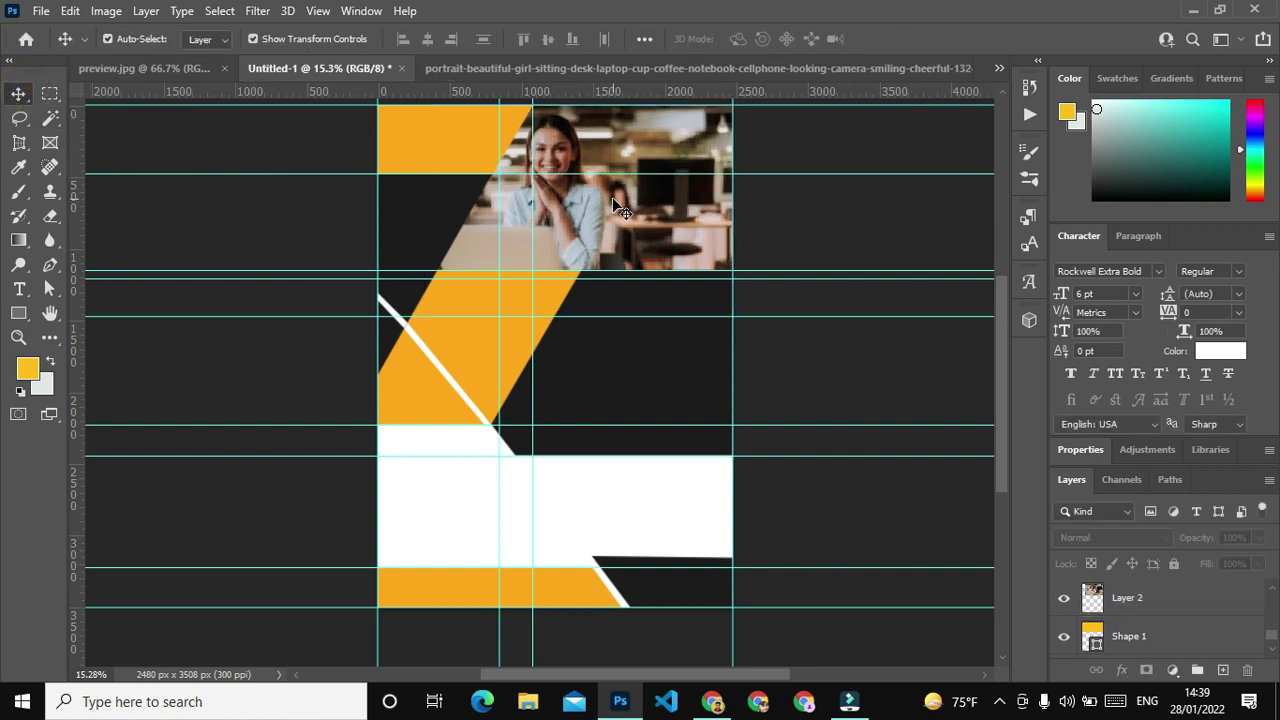
Clip Layer 2's office photo into the slanted shape below and reposition it inside.
{"action": "right_click", "coordinate": [1148, 592]}
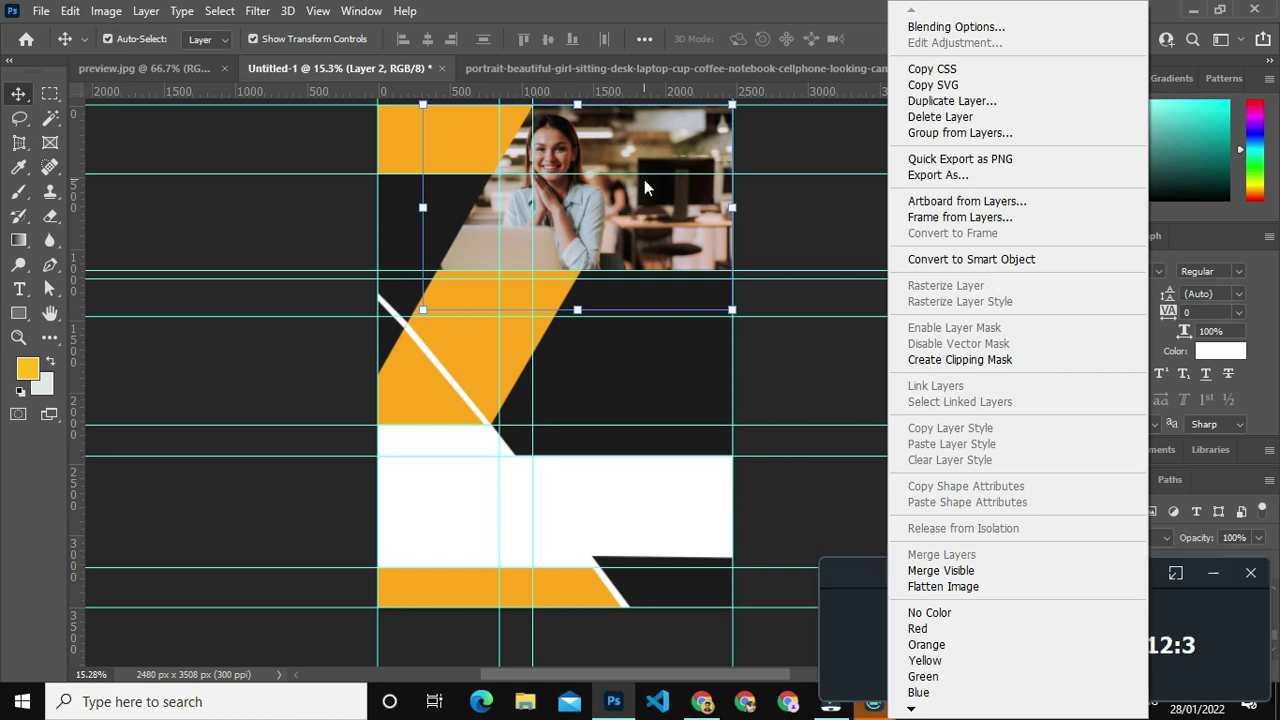
{"action": "left_click", "coordinate": [1016, 359]}
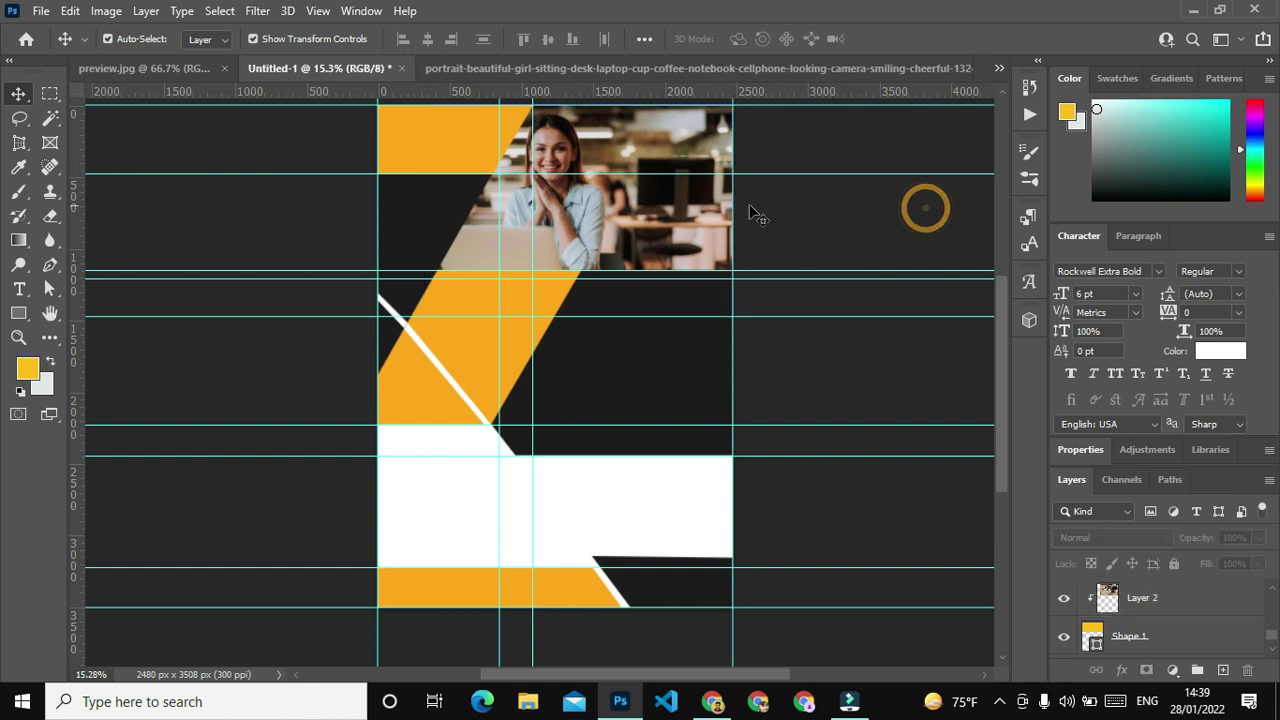
{"action": "mouse_move", "coordinate": [660, 208]}
{"action": "left_mouse_down"}
{"action": "mouse_move", "coordinate": [615, 212]}
{"action": "mouse_move", "coordinate": [666, 198]}
{"action": "left_mouse_up"}
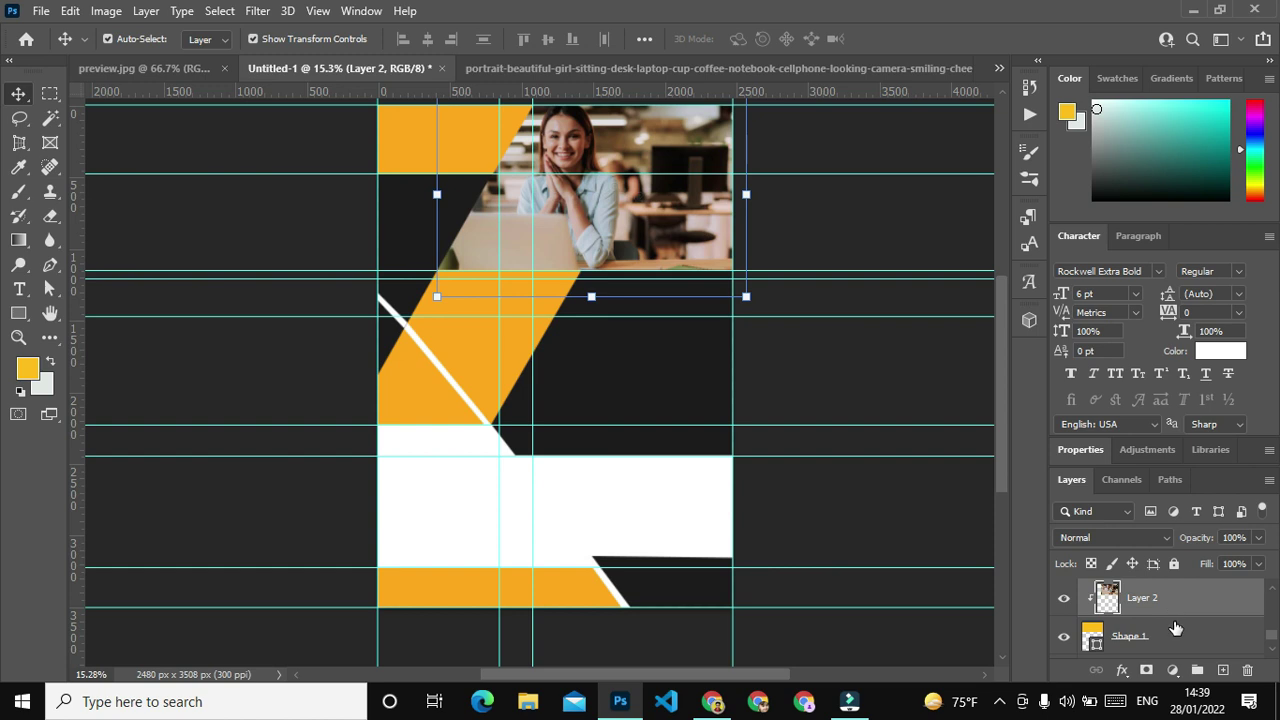
{"action": "left_click", "coordinate": [1062, 637]}
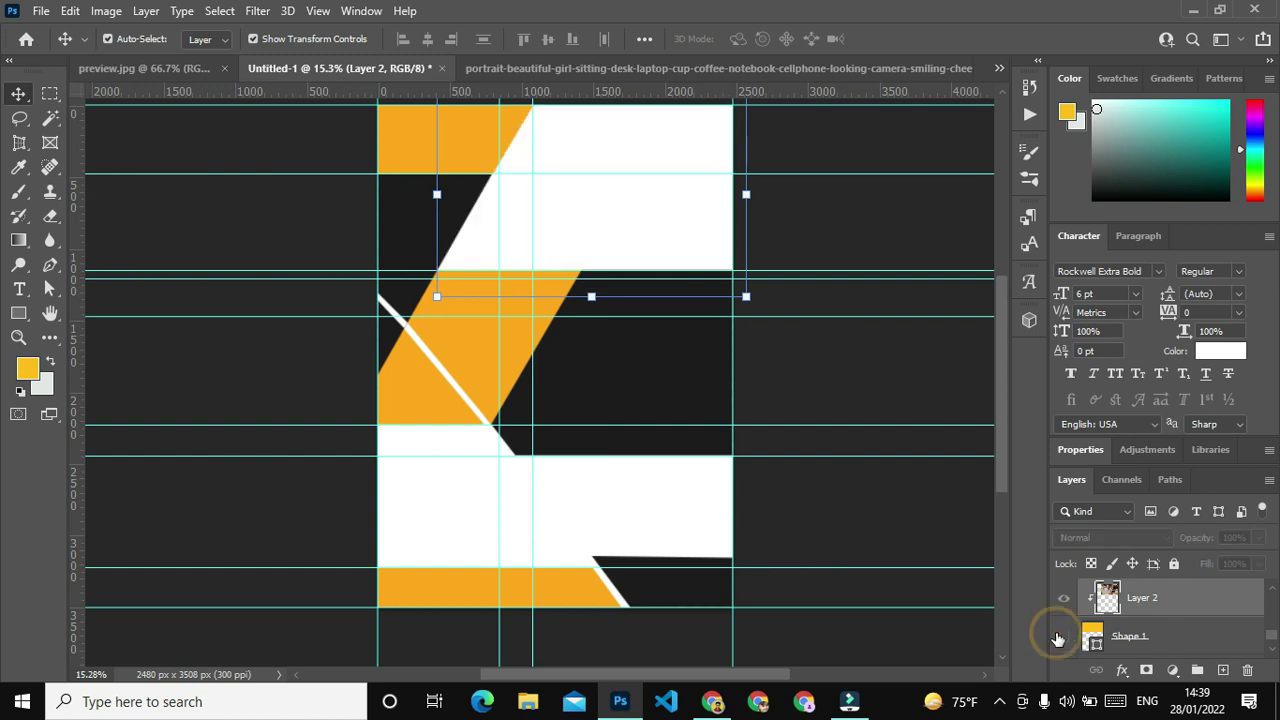
{"action": "left_click", "coordinate": [1063, 637]}
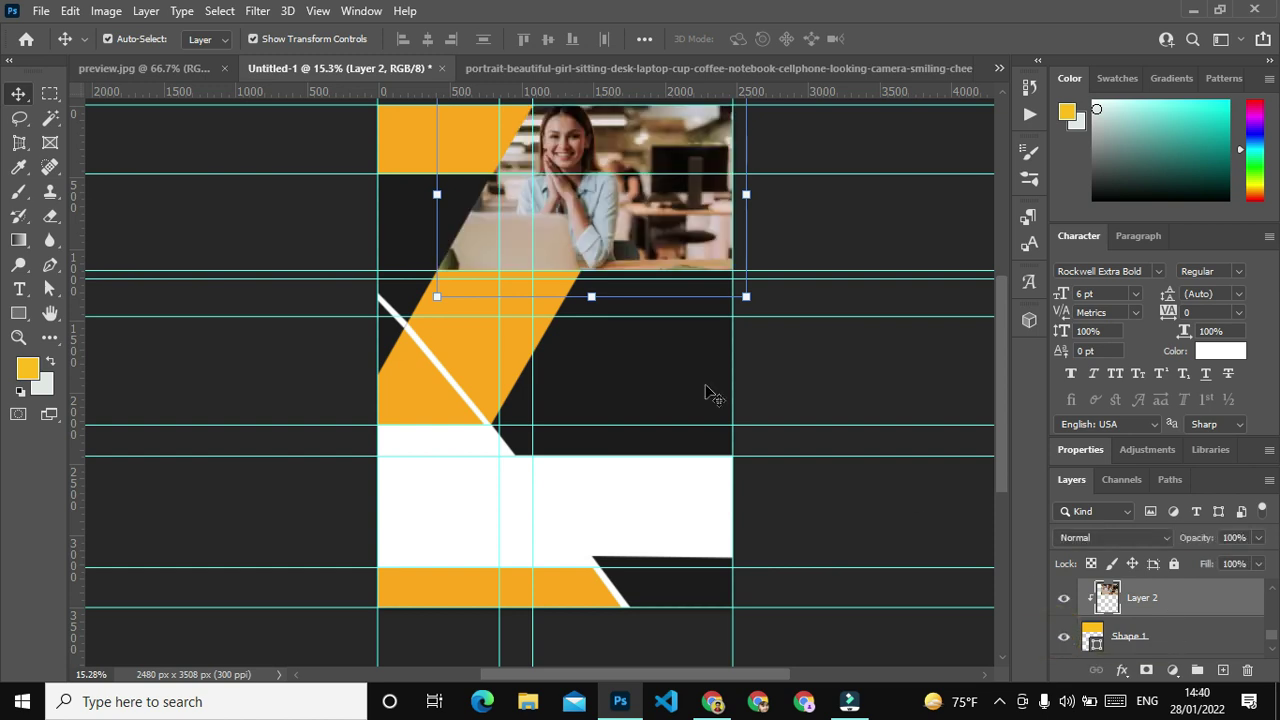
{"action": "left_click", "coordinate": [895, 377]}
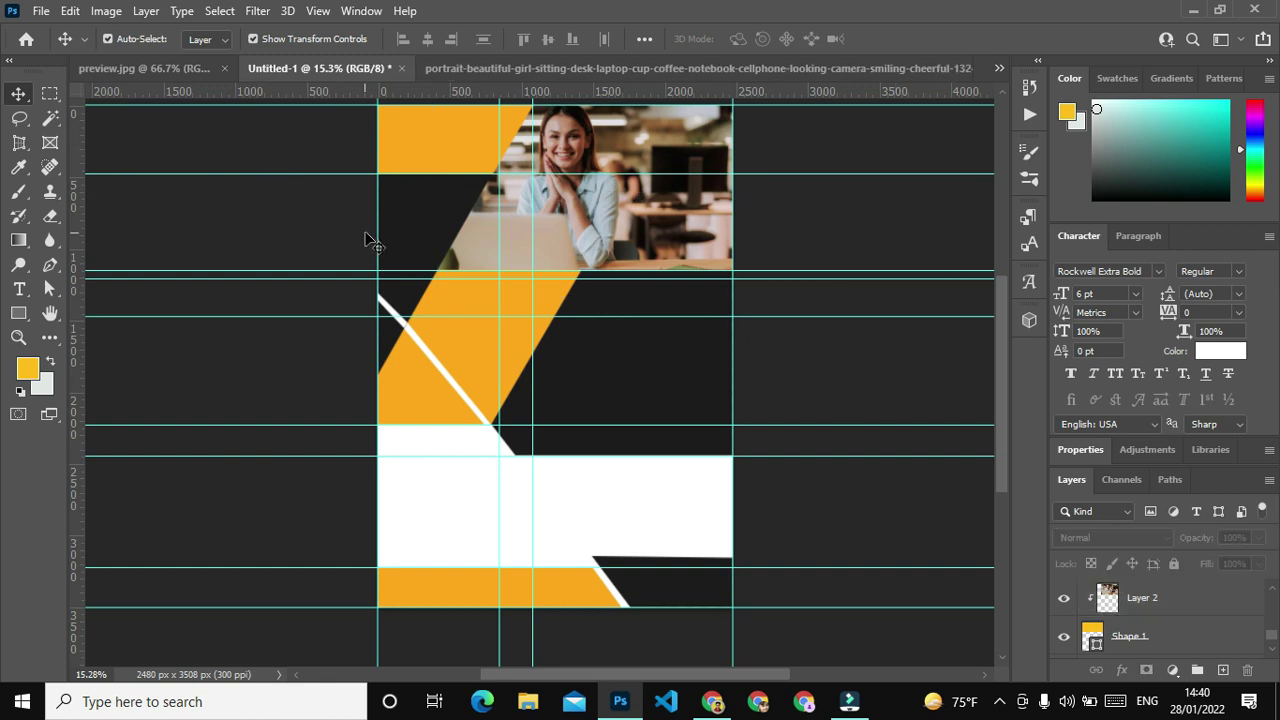
Show the Layer 1 reference flyer and close the portrait photo document.
{"action": "scroll", "coordinate": [1155, 640], "scroll_direction": "up", "scroll_amount": 2}
{"action": "scroll", "coordinate": [1152, 643], "scroll_direction": "down", "scroll_amount": 3}
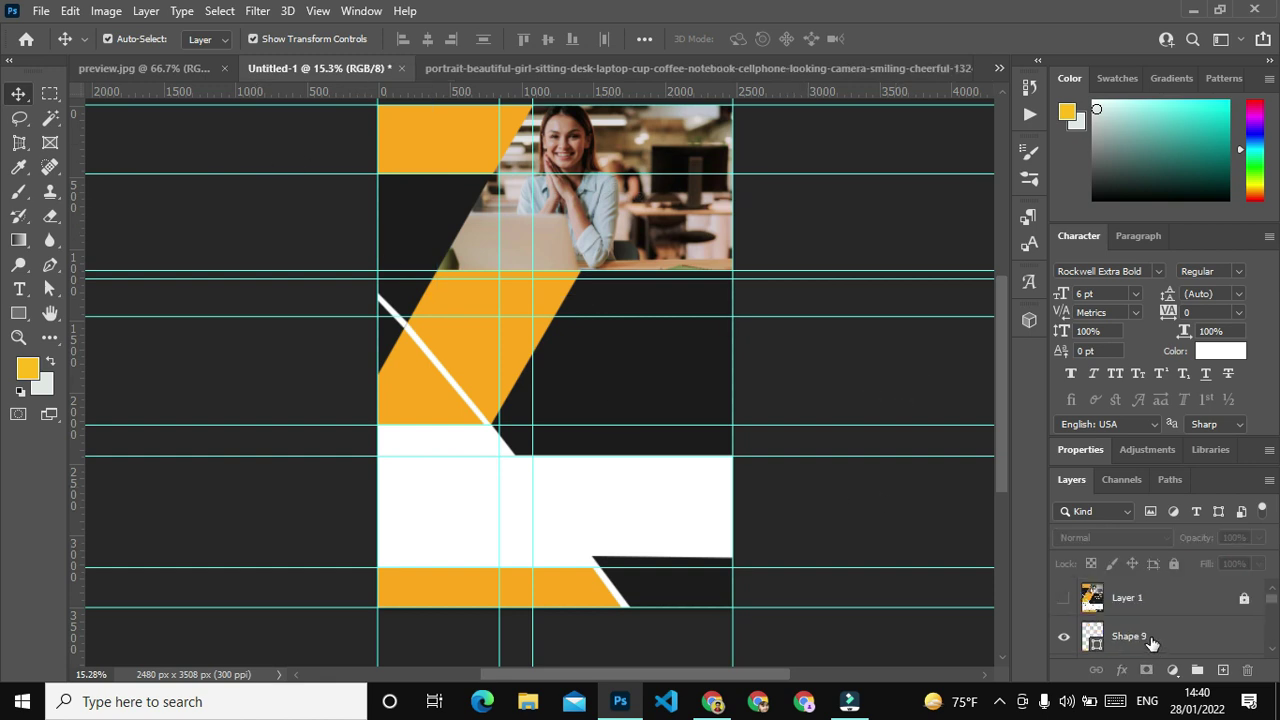
{"action": "left_click", "coordinate": [1066, 597]}
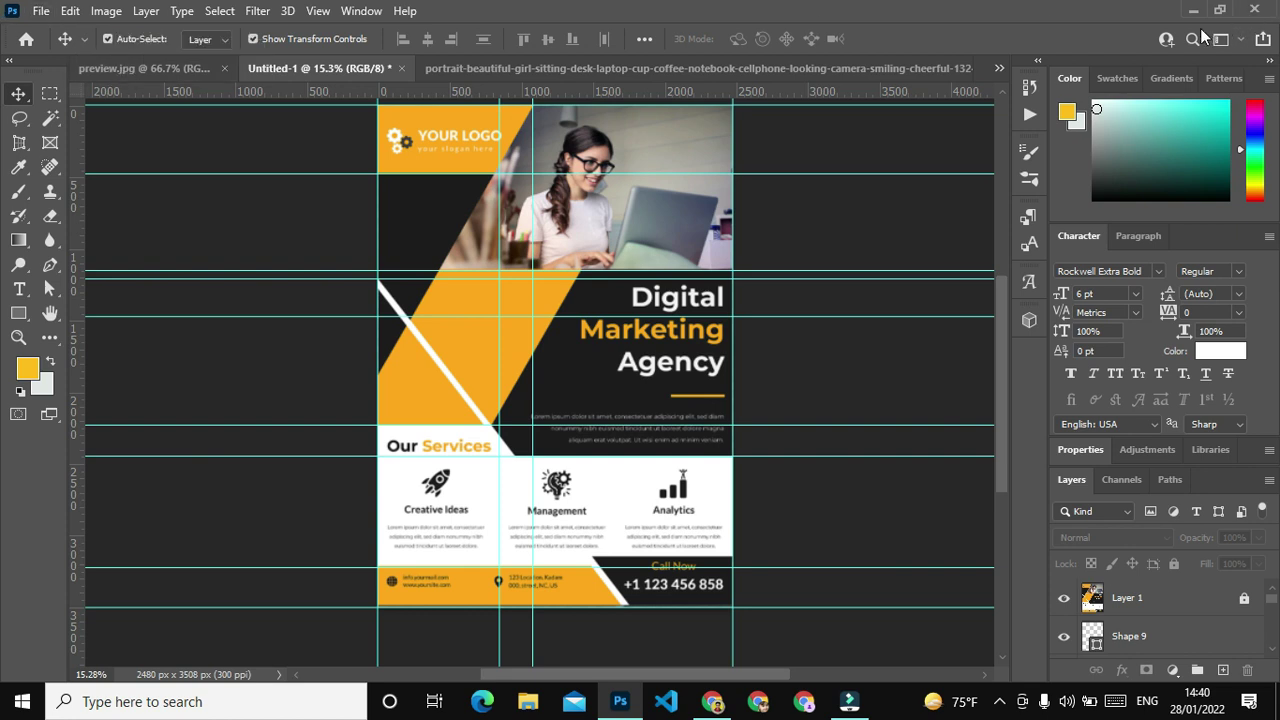
{"action": "left_click", "coordinate": [789, 62]}
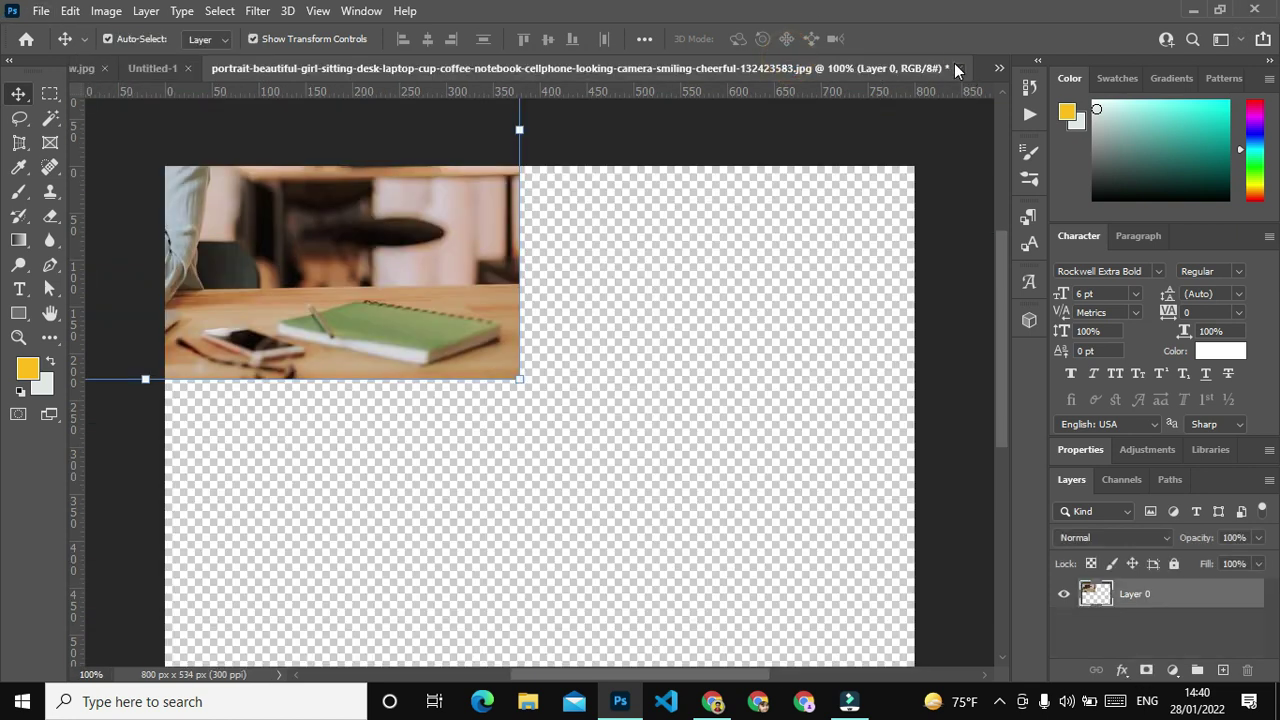
{"action": "left_click", "coordinate": [957, 67]}
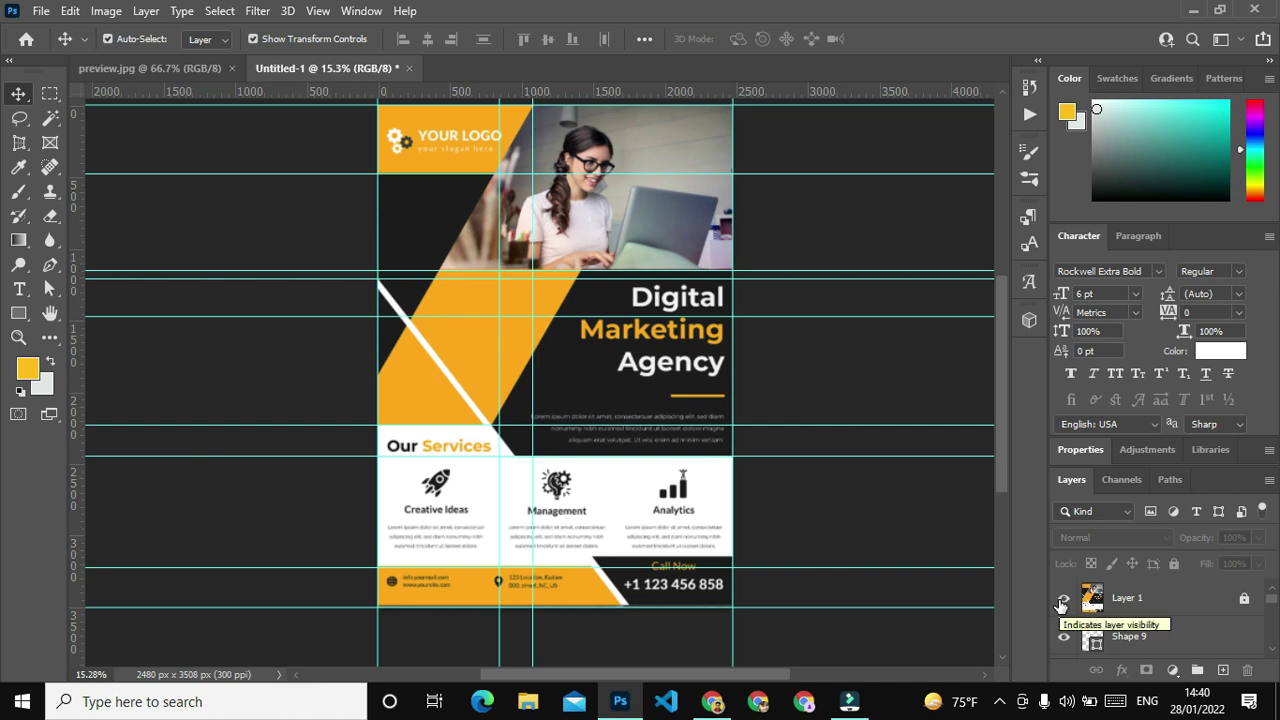
Browse This PC in File Explorer, opening Local Disk (D:) and returning to the drive list.
{"action": "left_click", "coordinate": [1196, 10]}
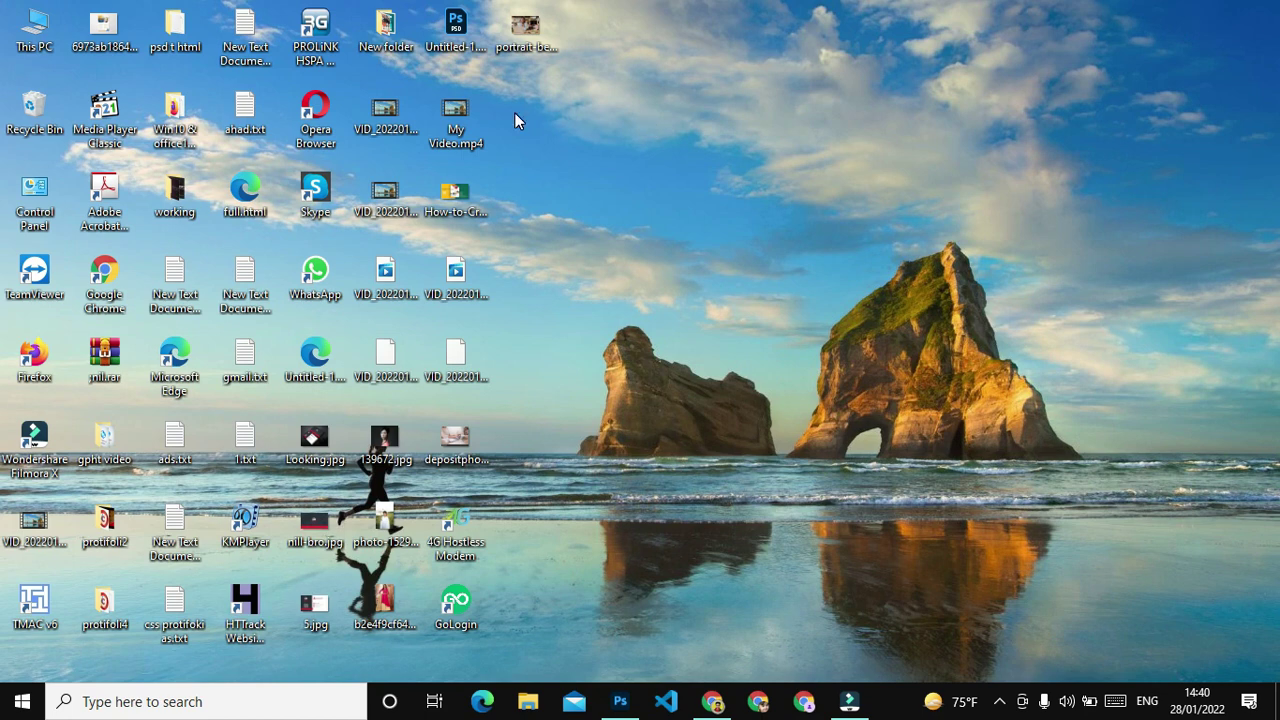
{"action": "double_click", "coordinate": [33, 22]}
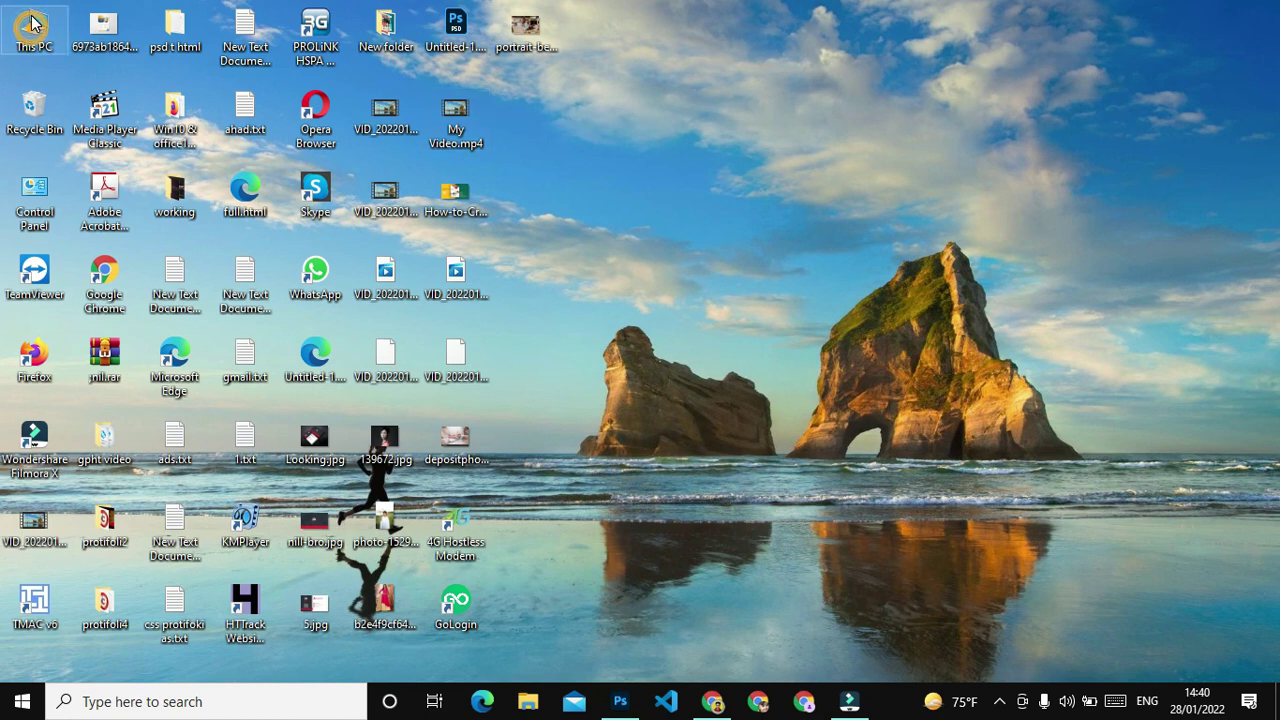
{"action": "mouse_move", "coordinate": [851, 285]}
{"action": "left_mouse_down"}
{"action": "mouse_move", "coordinate": [851, 448]}
{"action": "mouse_move", "coordinate": [851, 420]}
{"action": "left_mouse_up"}
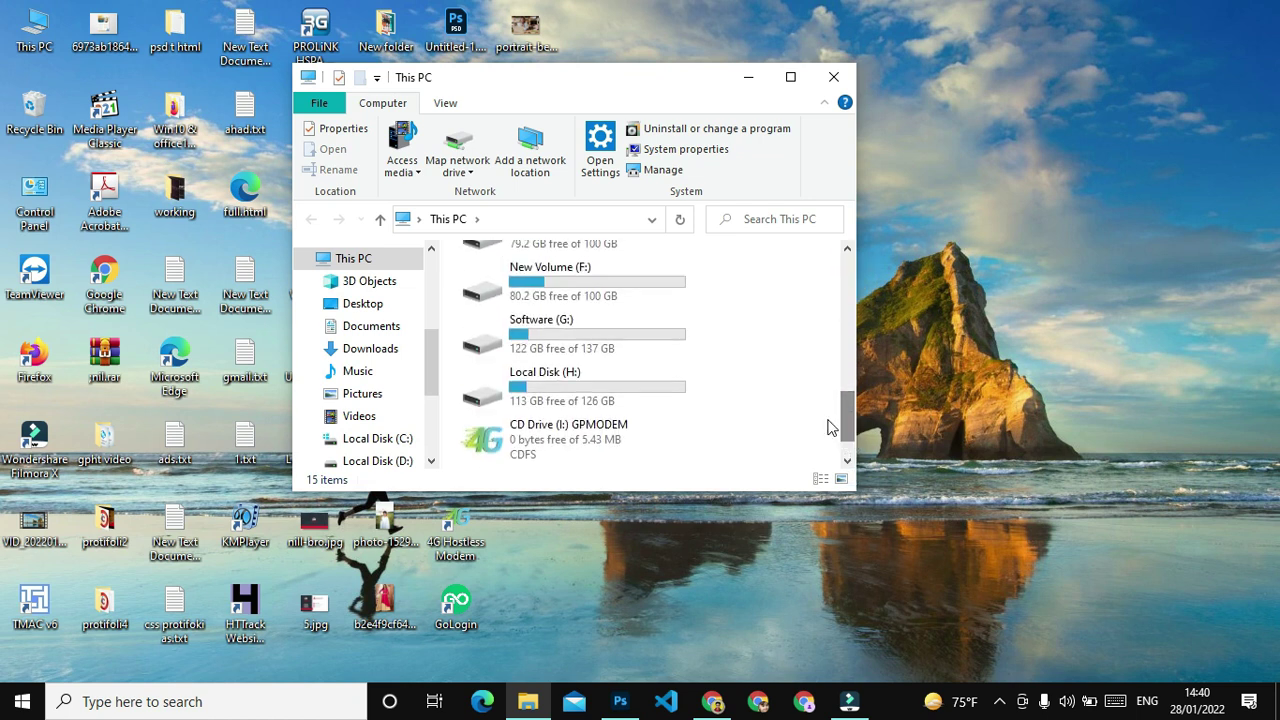
{"action": "left_click", "coordinate": [606, 288]}
{"action": "scroll", "coordinate": [624, 306], "scroll_direction": "up", "scroll_amount": 3}
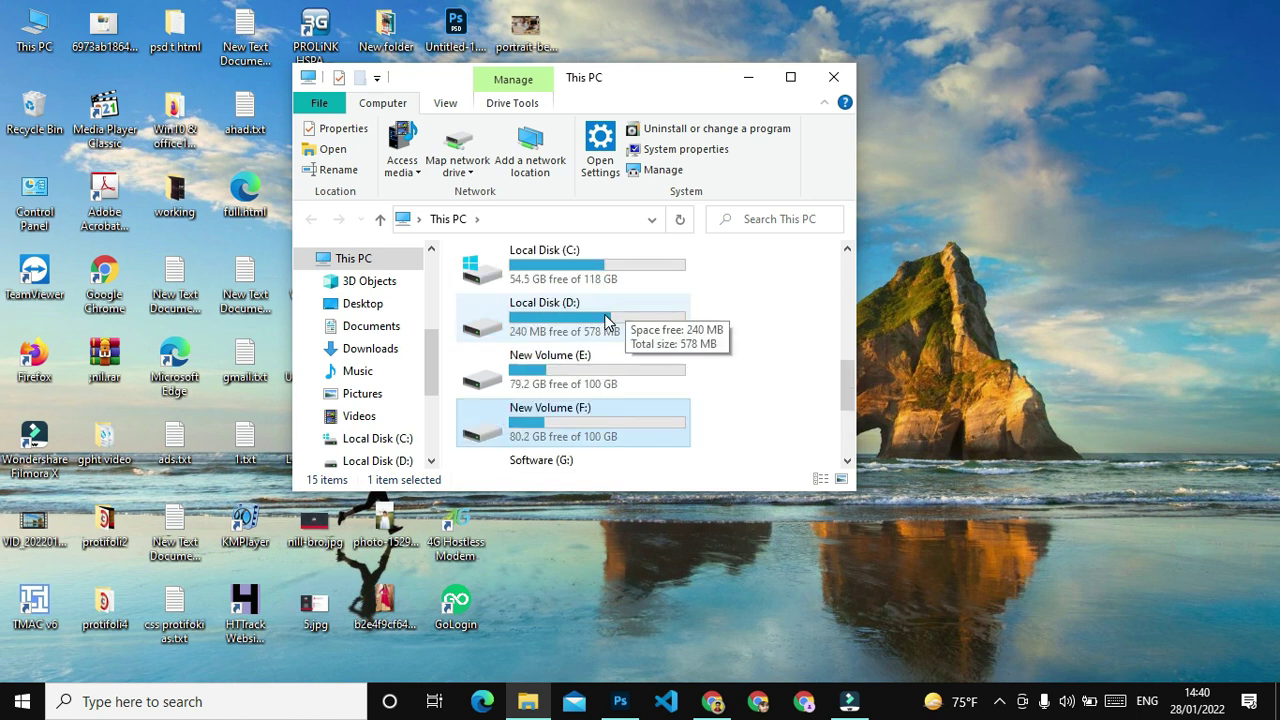
{"action": "double_click", "coordinate": [624, 310]}
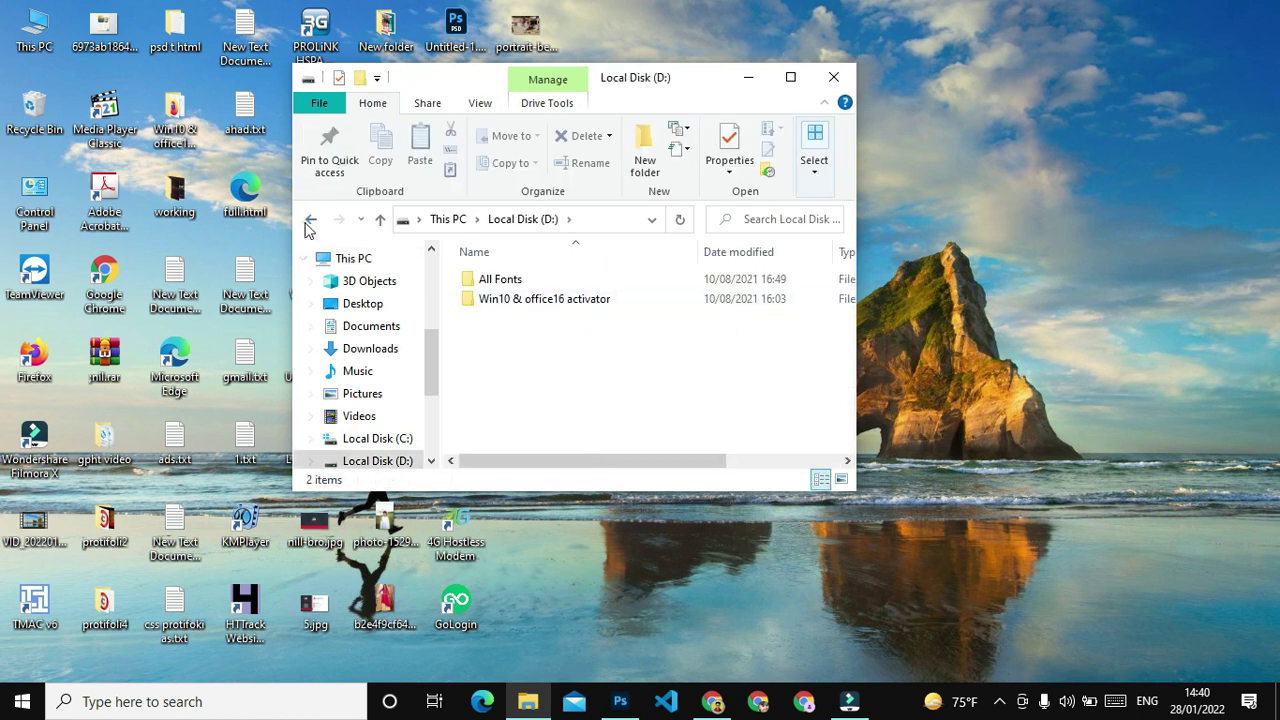
{"action": "left_click", "coordinate": [307, 224]}
{"action": "scroll", "coordinate": [624, 398], "scroll_direction": "down", "scroll_amount": 3}
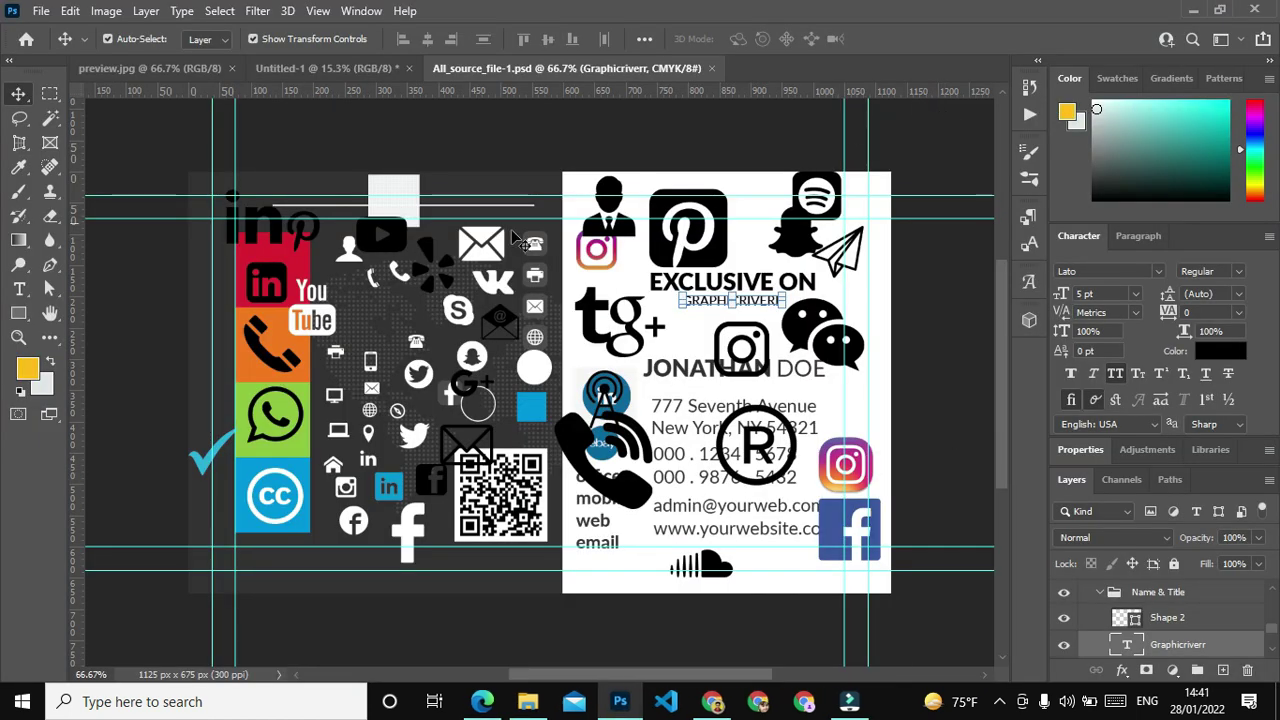
Commit the GRAPHICRIVERR text edit and copy the EXCLUSIVE ON text layer into Untitled-1.
{"action": "left_click", "coordinate": [603, 145]}
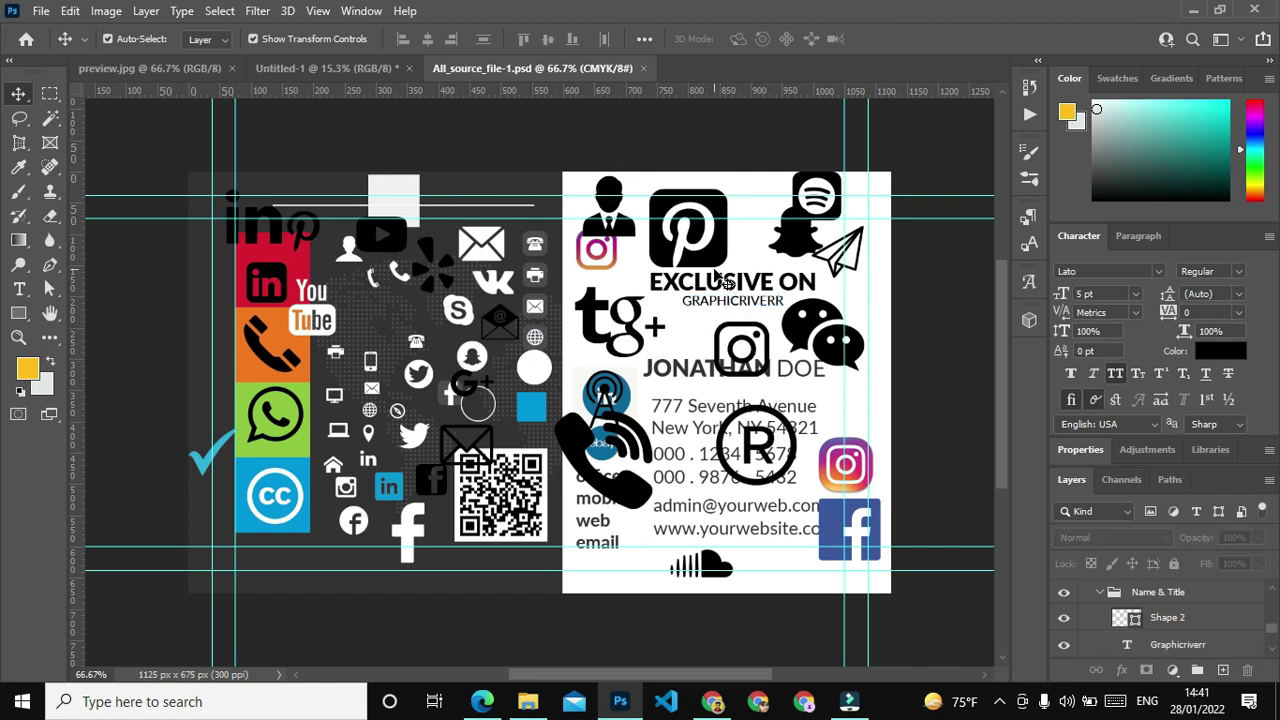
{"action": "left_click", "coordinate": [410, 62]}
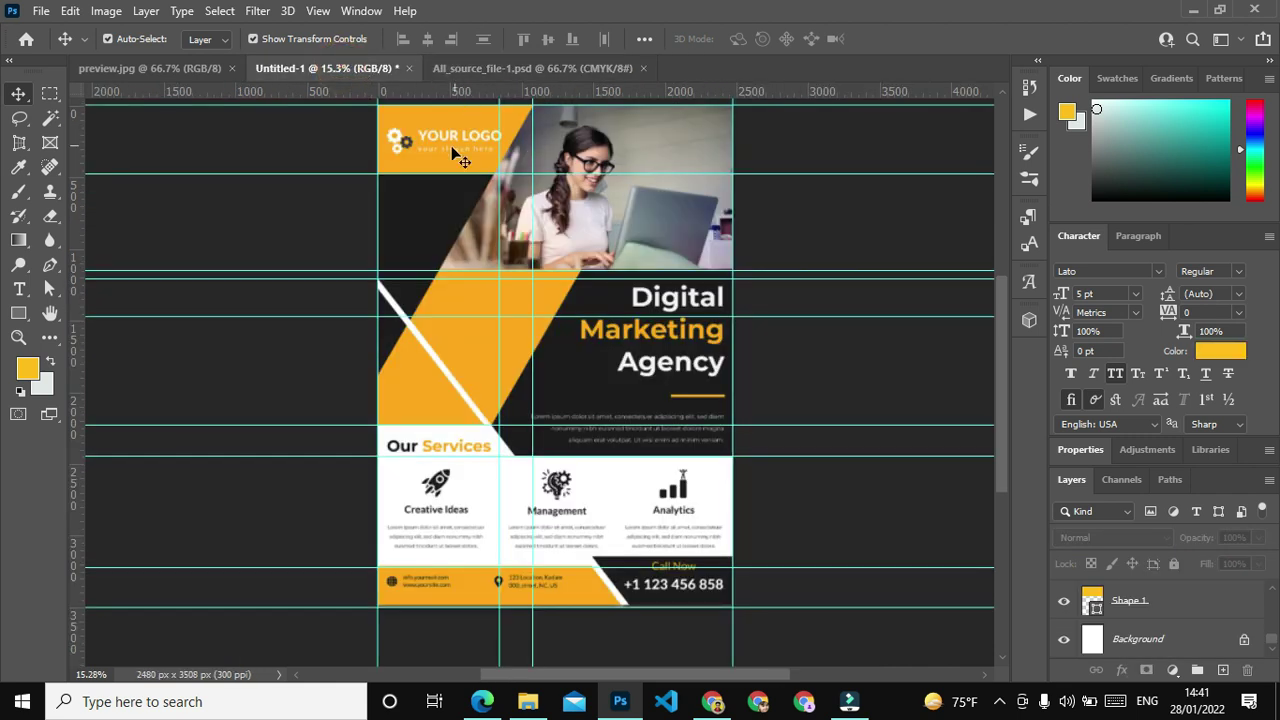
{"action": "left_click", "coordinate": [526, 68]}
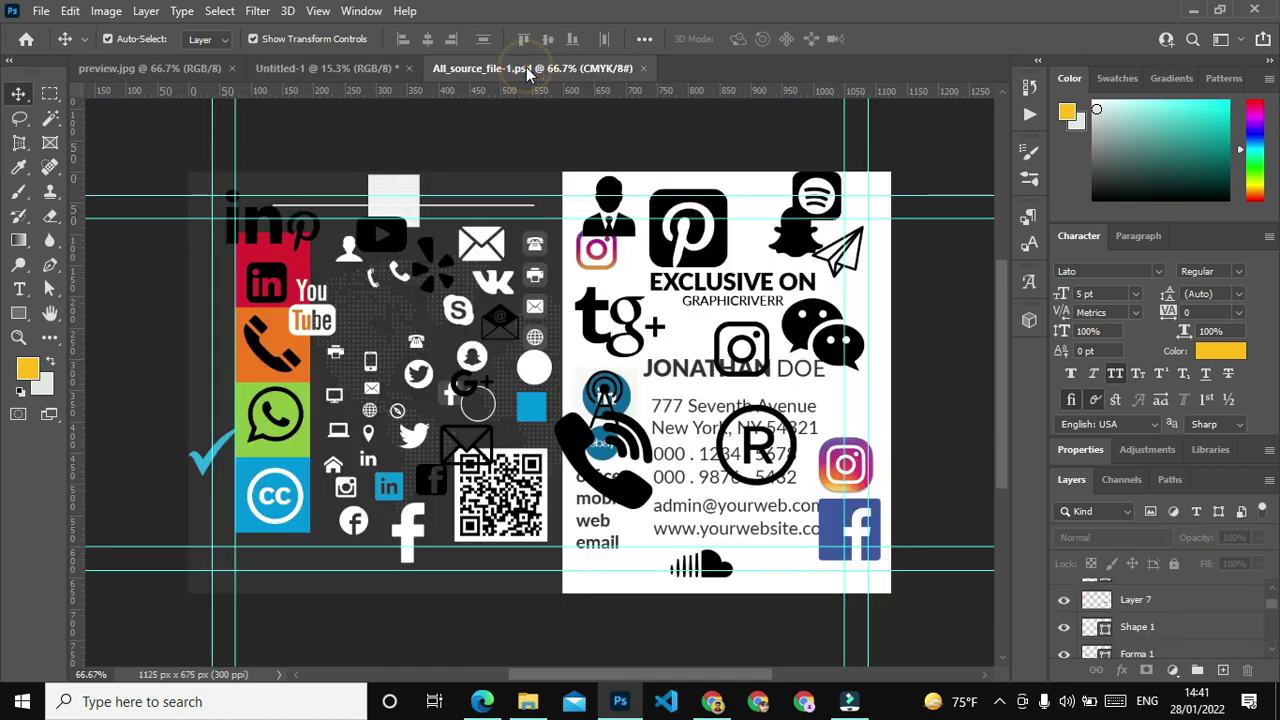
{"action": "mouse_move", "coordinate": [720, 283]}
{"action": "left_mouse_down"}
{"action": "mouse_move", "coordinate": [370, 68]}
{"action": "mouse_move", "coordinate": [374, 111]}
{"action": "mouse_move", "coordinate": [465, 146]}
{"action": "left_mouse_up"}
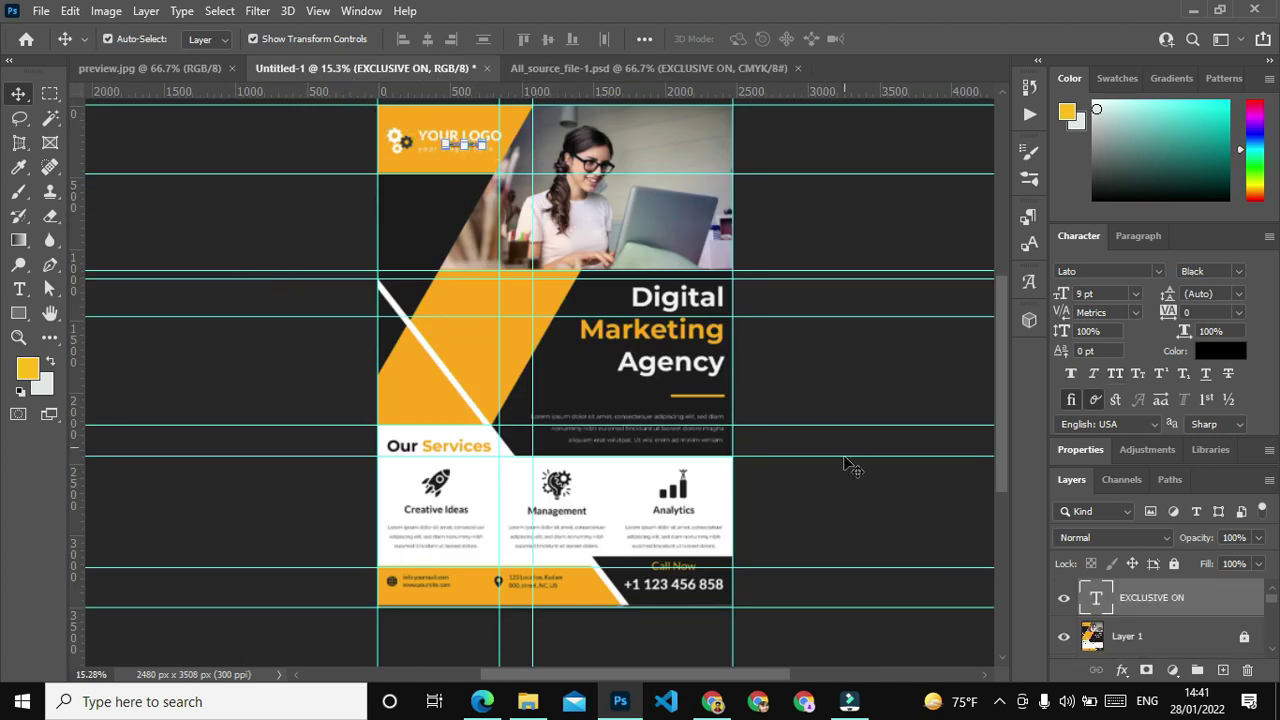
Set the copied EXCLUSIVE ON text to 24 pt and move it into the yellow corner.
{"action": "left_click", "coordinate": [1064, 637]}
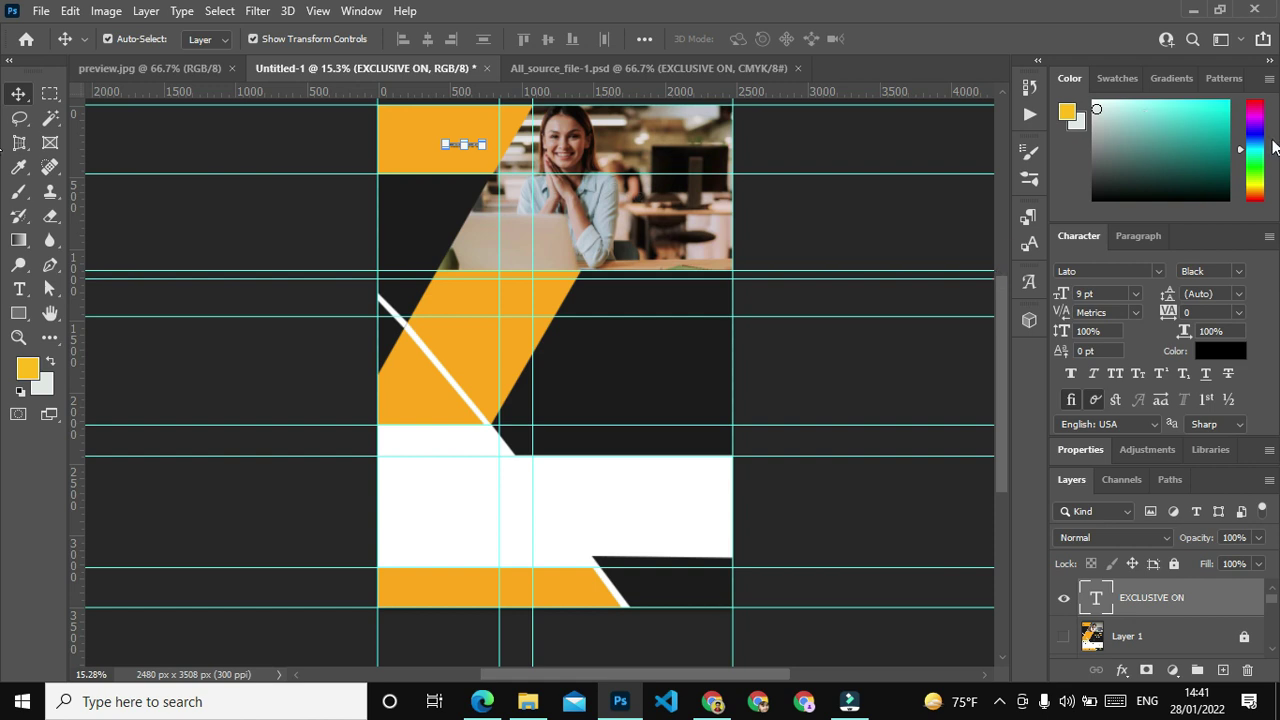
{"action": "left_click", "coordinate": [1136, 293]}
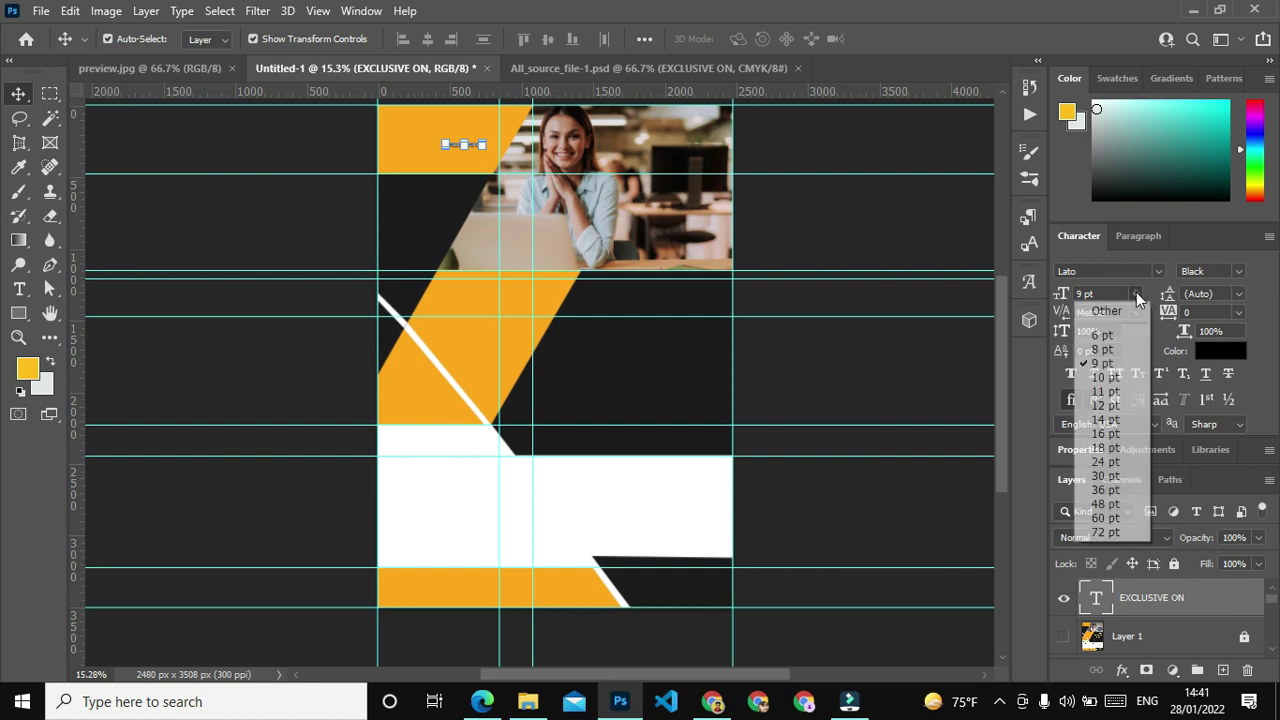
{"action": "left_click", "coordinate": [1105, 462]}
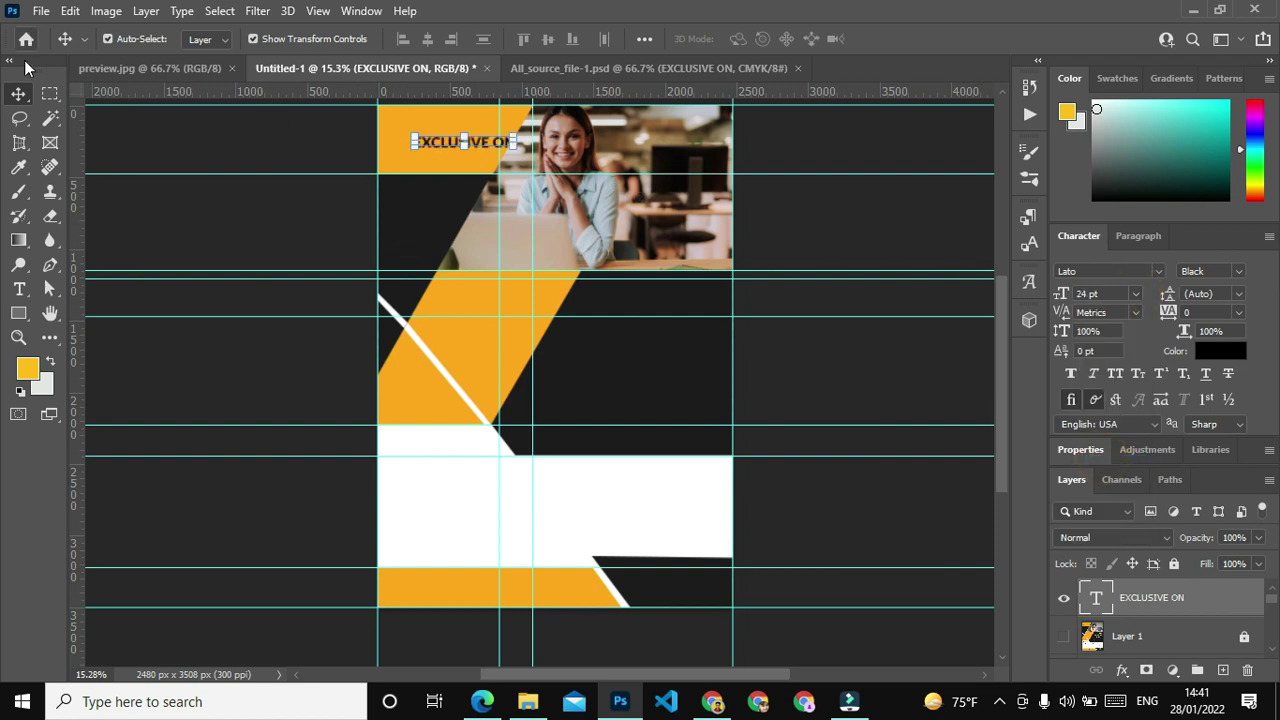
{"action": "left_click", "coordinate": [225, 140]}
{"action": "left_click", "coordinate": [452, 146]}
{"action": "left_click_drag", "start_coordinate": [447, 140], "coordinate": [421, 131]}
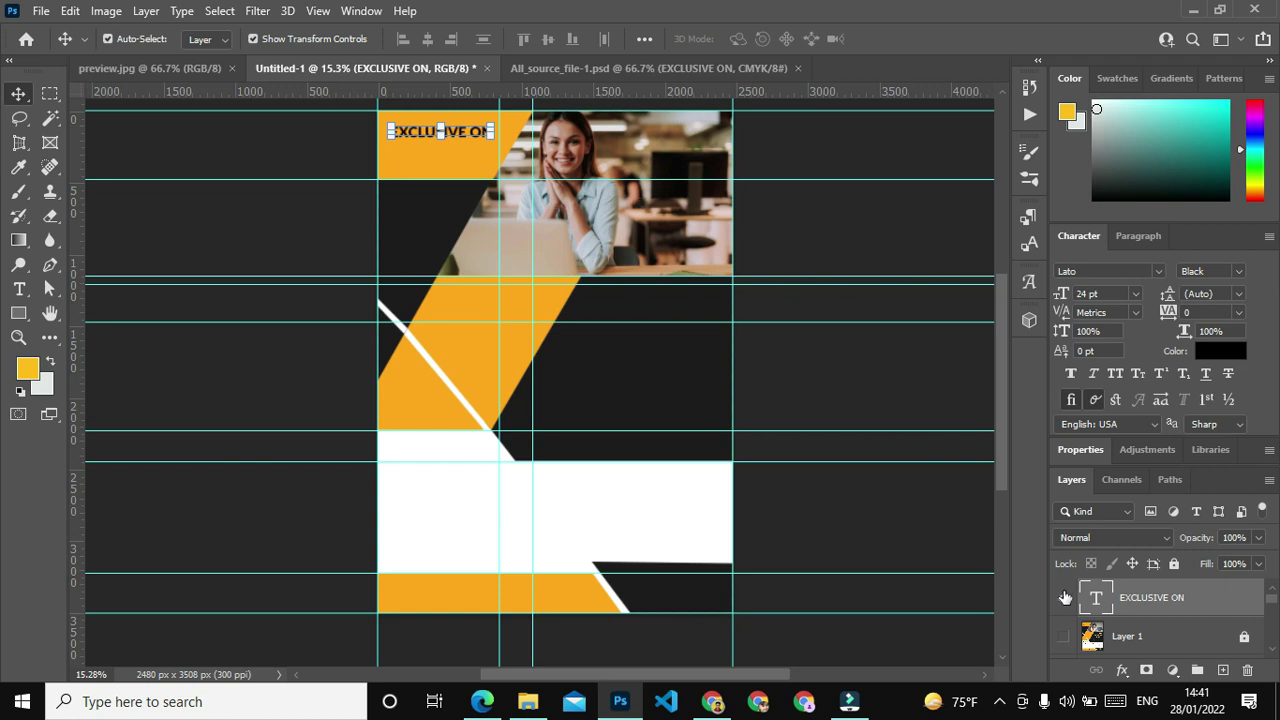
Retype the text layer to read 'YOUR LOGO'.
{"action": "double_click", "coordinate": [1094, 597]}
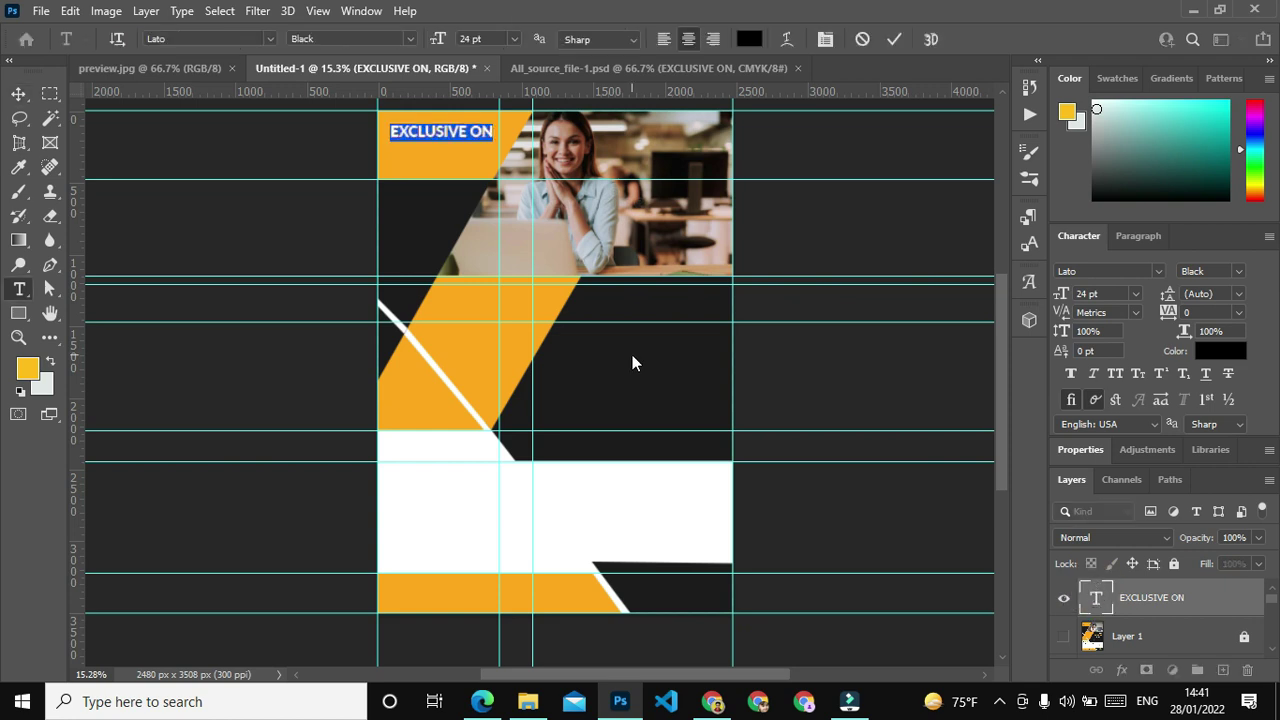
{"action": "type", "text": "your "}
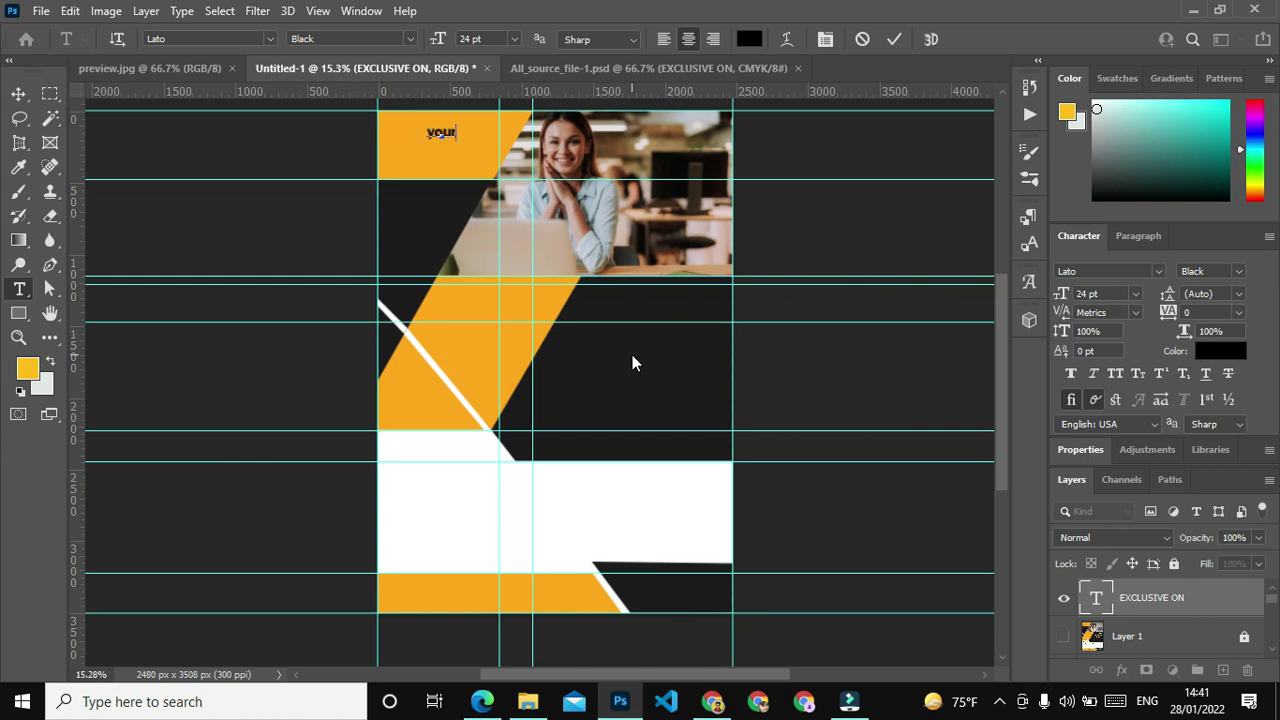
{"action": "type", "text": "lo"}
{"action": "key", "text": "ctrl+a"}
{"action": "key", "text": "BackSpace"}
{"action": "type", "text": "OUR"}
{"action": "type", "text": " LOGO"}
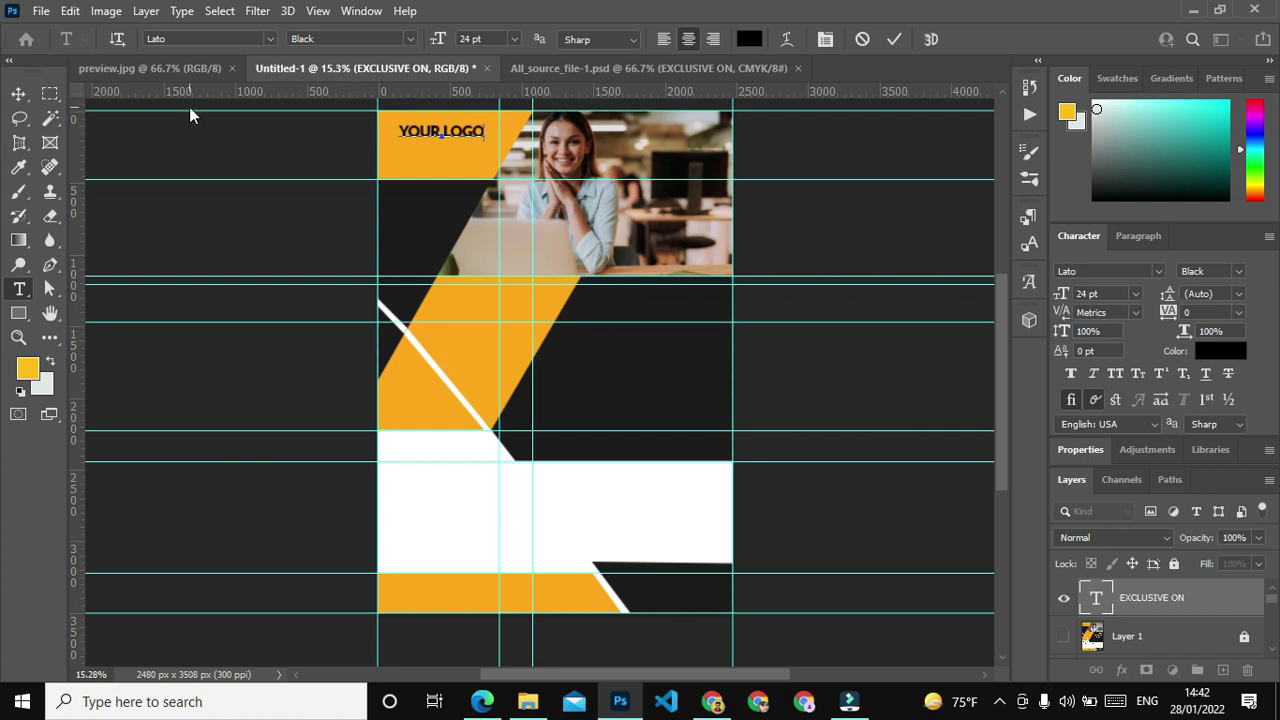
{"action": "left_click", "coordinate": [177, 149]}
Nudge YOUR LOGO down into the yellow corner and deselect it.
{"action": "key", "text": "v"}
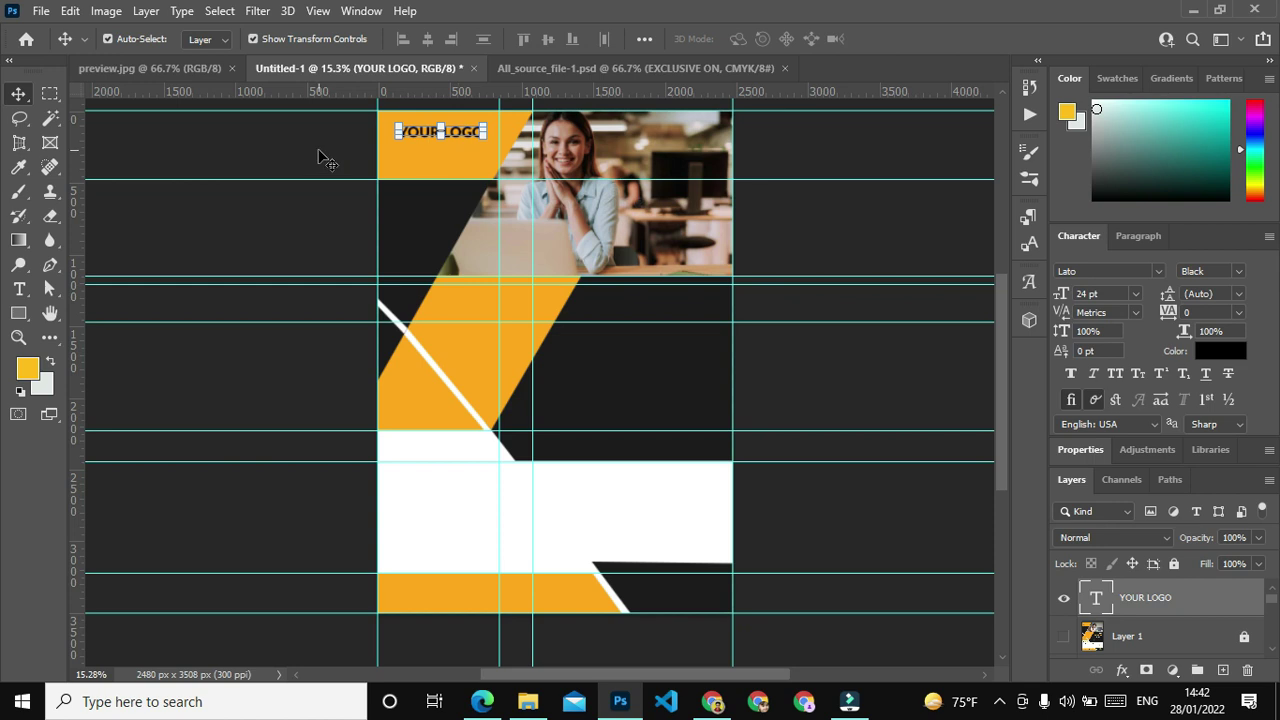
{"action": "left_click", "coordinate": [314, 148]}
{"action": "left_click_drag", "start_coordinate": [471, 134], "coordinate": [453, 133]}
{"action": "left_click", "coordinate": [317, 151]}
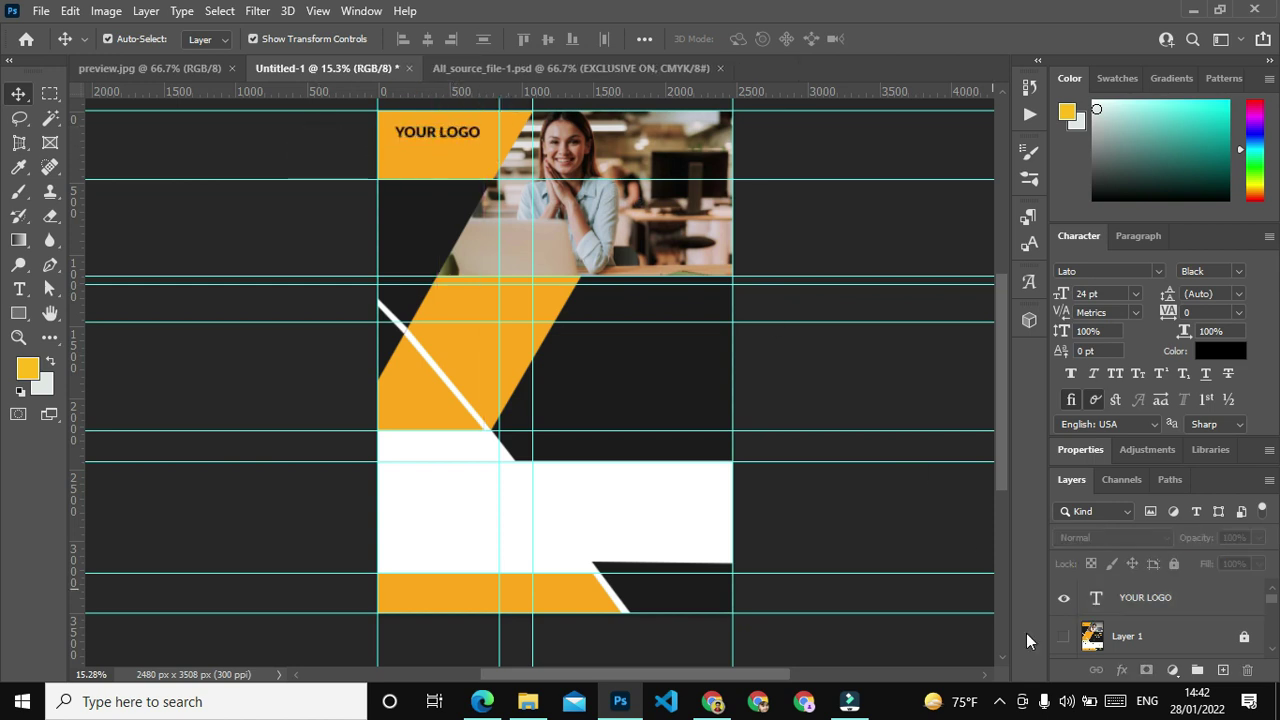
Compare YOUR LOGO's placement against the reference flyer and adjust it.
{"action": "left_click", "coordinate": [1063, 636]}
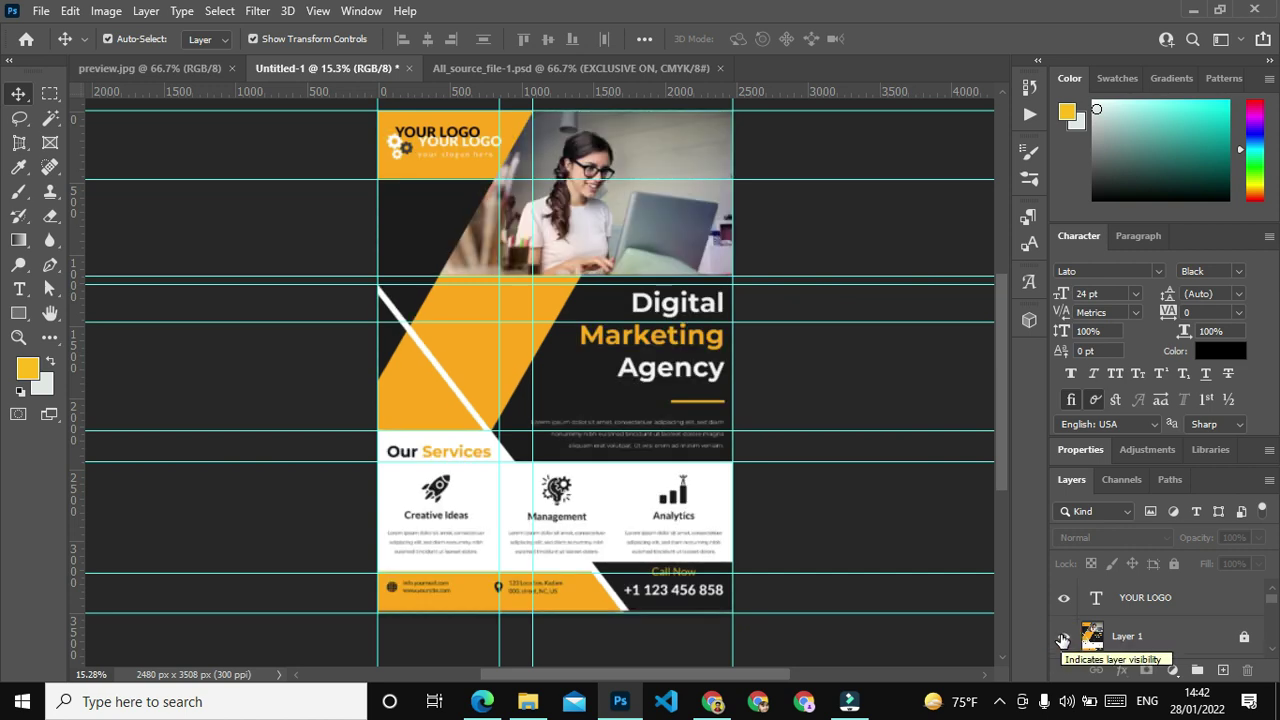
{"action": "left_click", "coordinate": [1063, 636]}
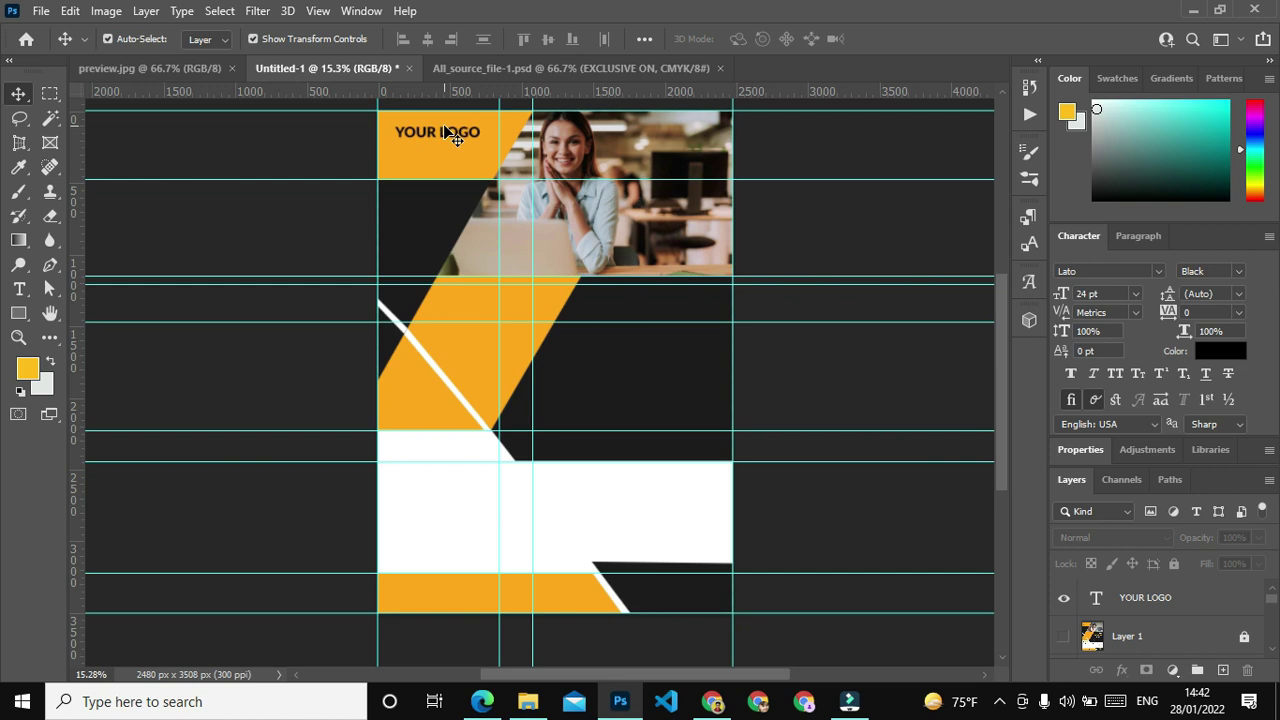
{"action": "left_click_drag", "start_coordinate": [456, 140], "coordinate": [445, 145]}
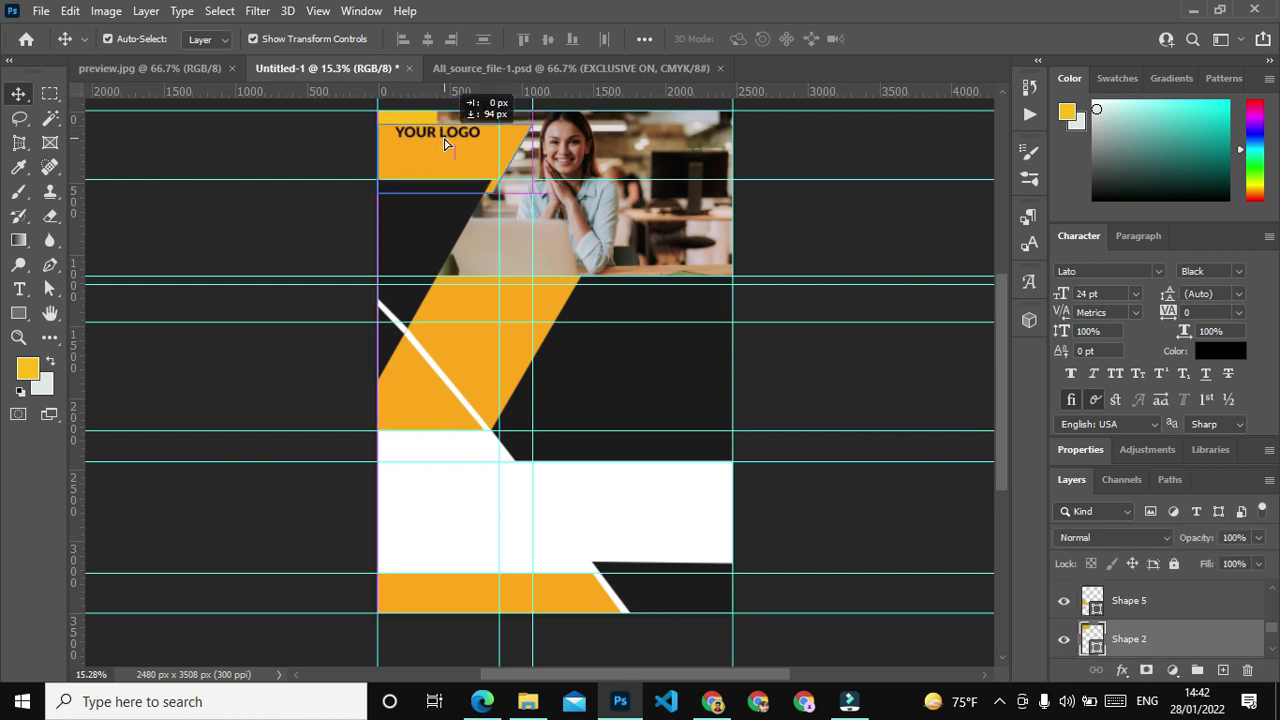
{"action": "left_click", "coordinate": [300, 143]}
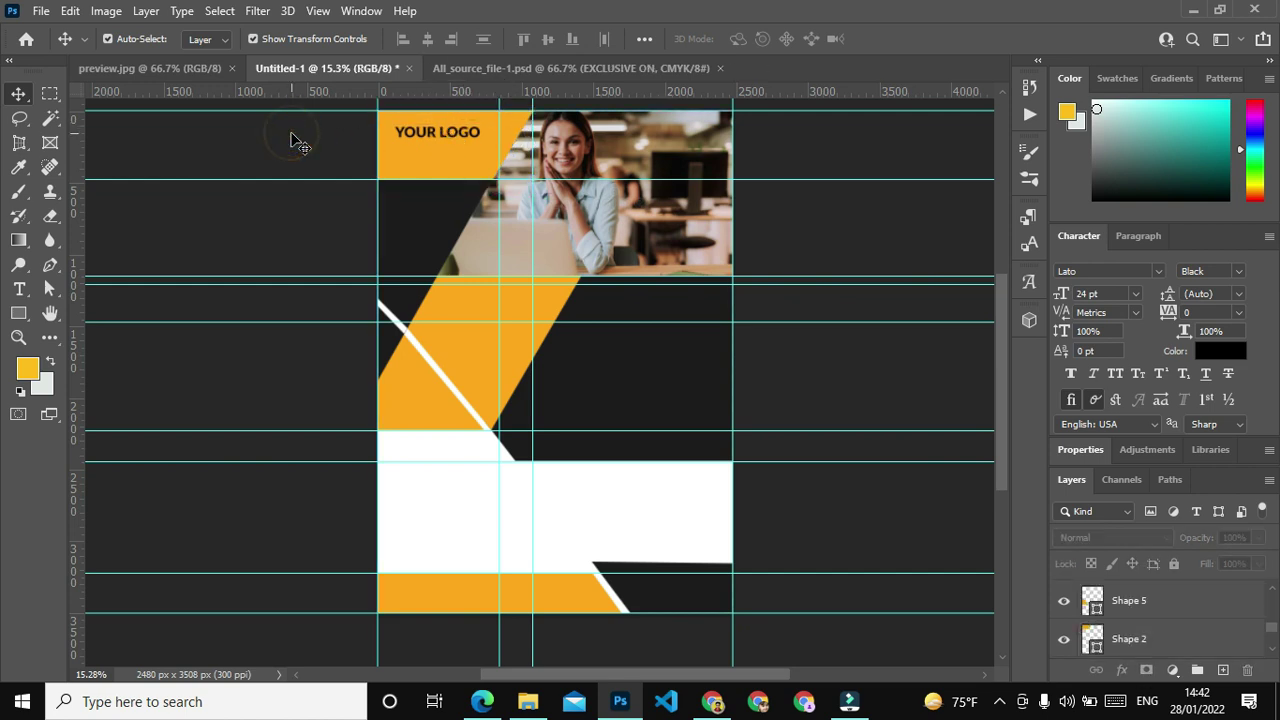
{"action": "left_click", "coordinate": [450, 137]}
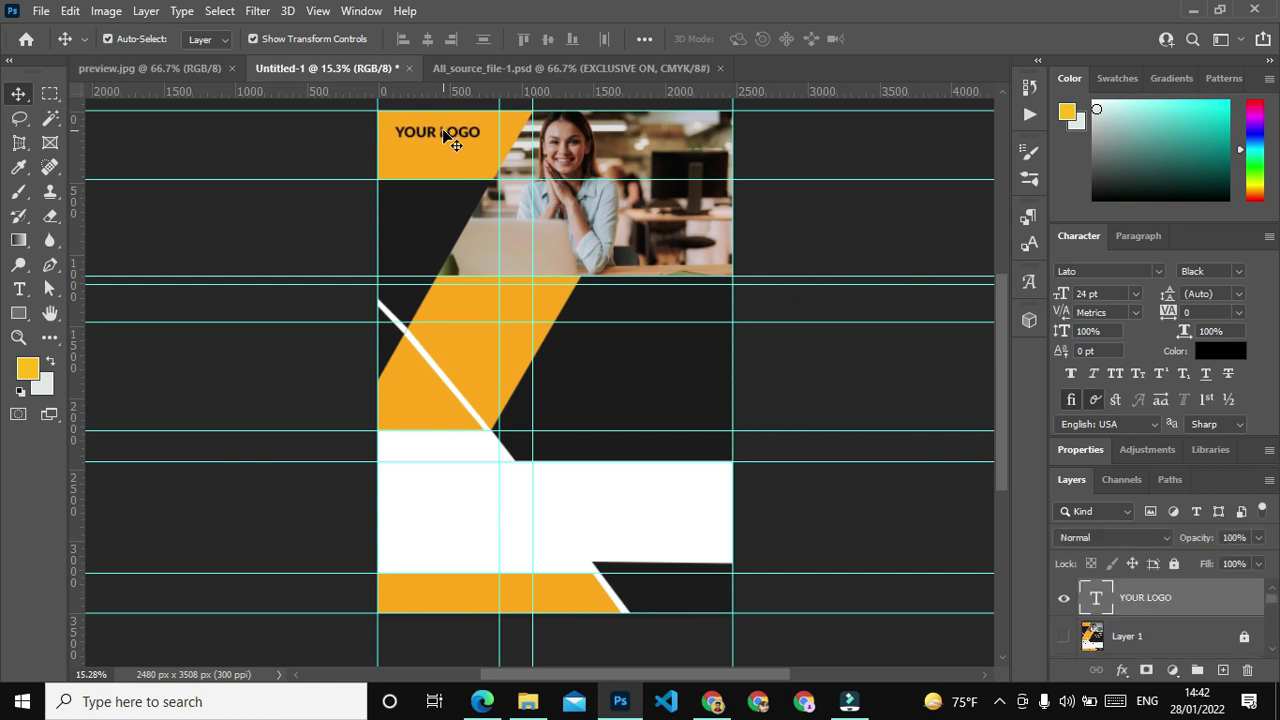
{"action": "left_click", "coordinate": [189, 145]}
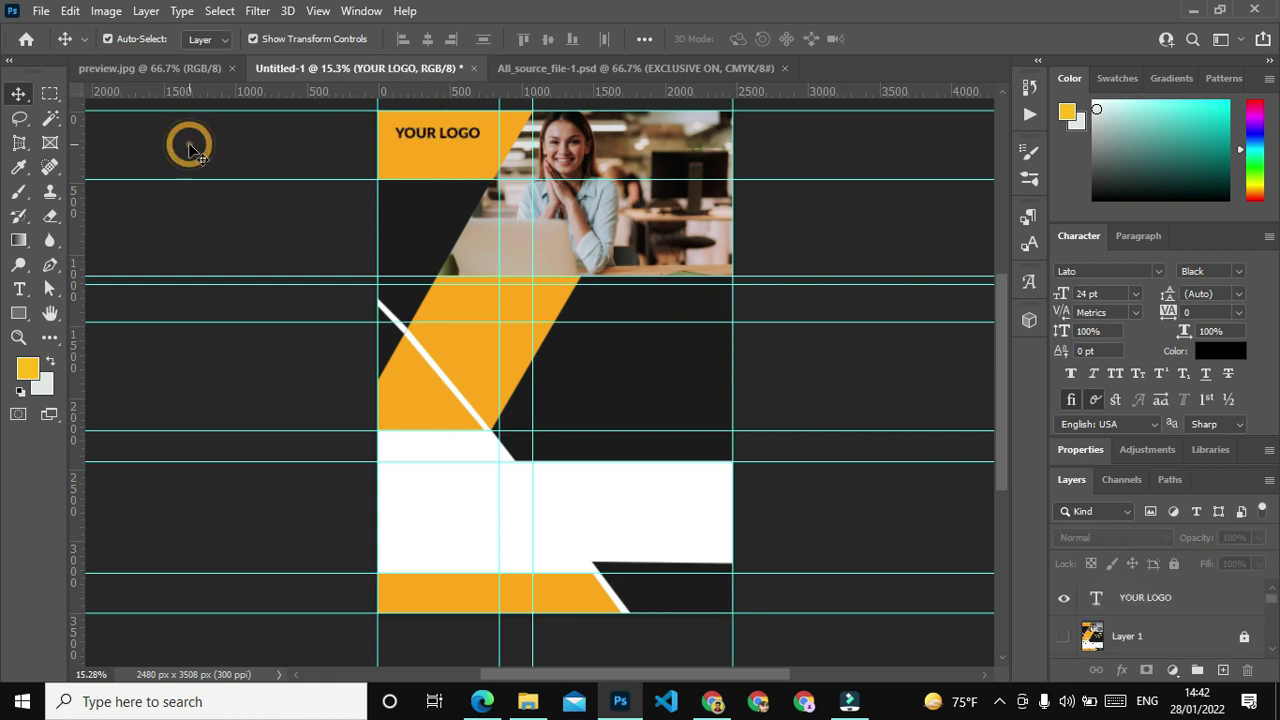
{"action": "left_click", "coordinate": [1062, 637]}
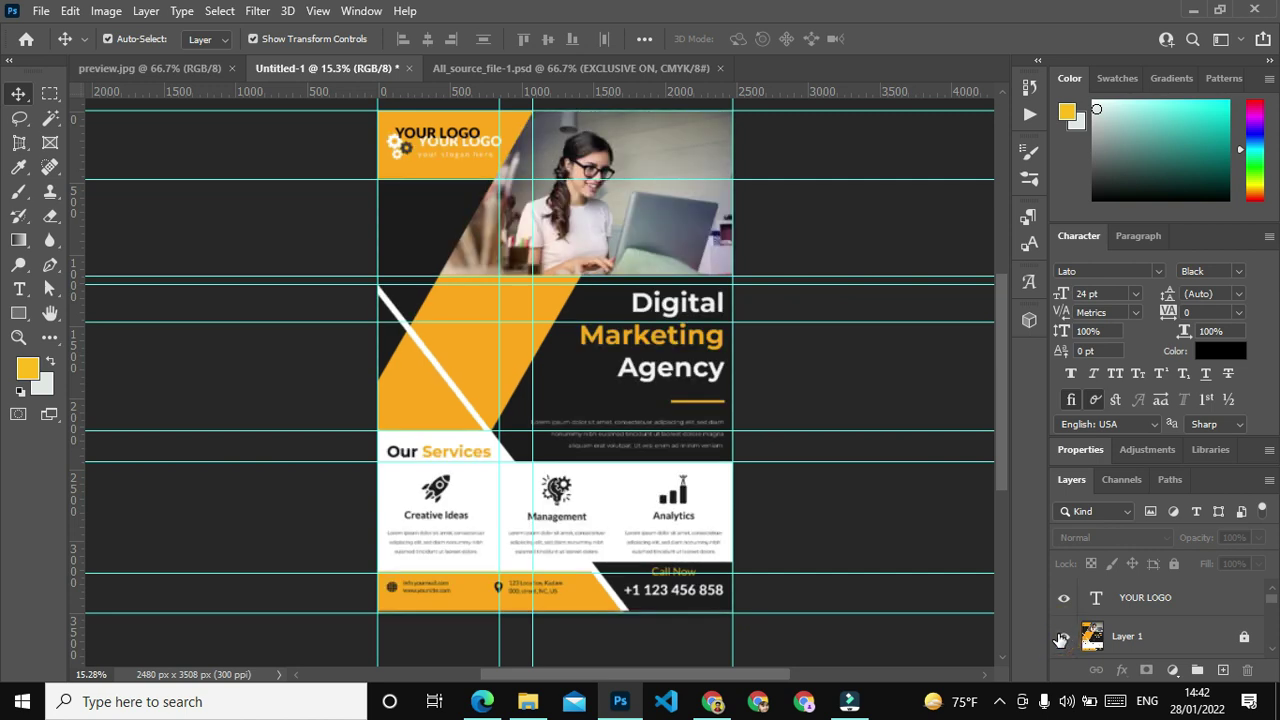
{"action": "left_click", "coordinate": [1062, 637]}
Copy the GRAPHICRIVERR text from the source file under YOUR LOGO at 16 pt.
{"action": "left_click", "coordinate": [649, 66]}
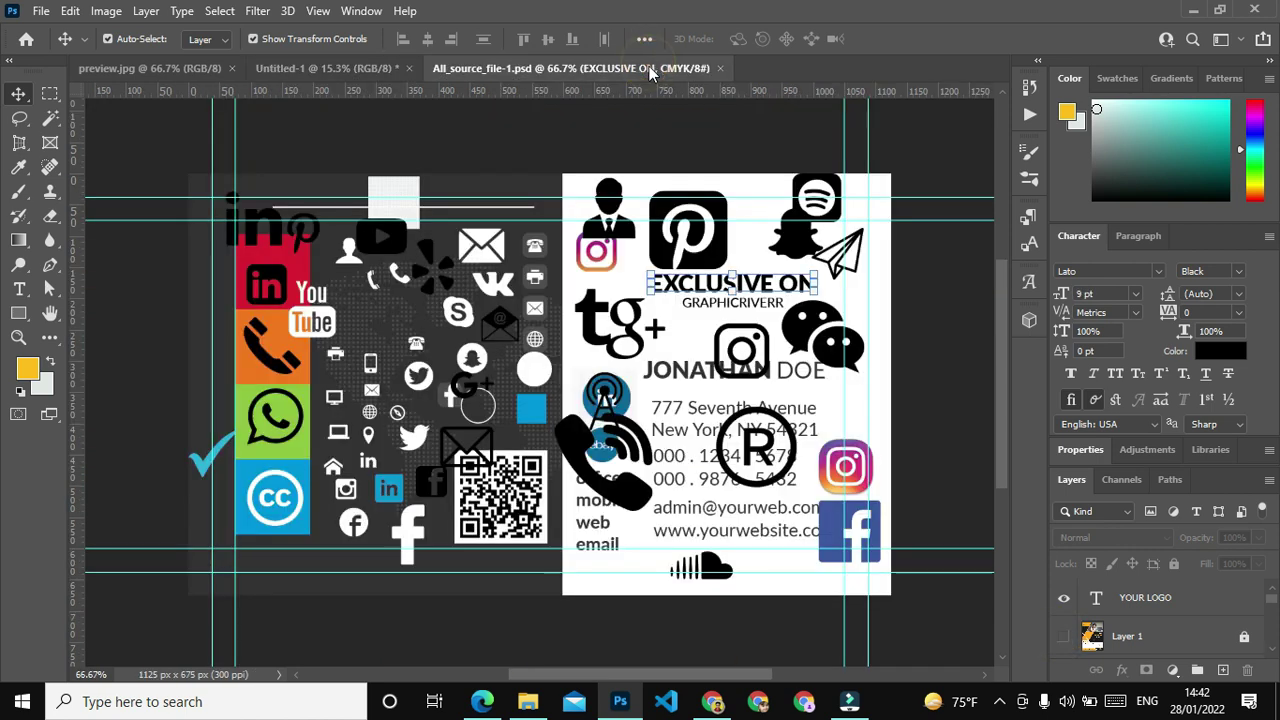
{"action": "left_click", "coordinate": [943, 343]}
{"action": "mouse_move", "coordinate": [762, 312]}
{"action": "left_mouse_down"}
{"action": "mouse_move", "coordinate": [377, 122]}
{"action": "mouse_move", "coordinate": [464, 152]}
{"action": "mouse_move", "coordinate": [446, 152]}
{"action": "left_mouse_up"}
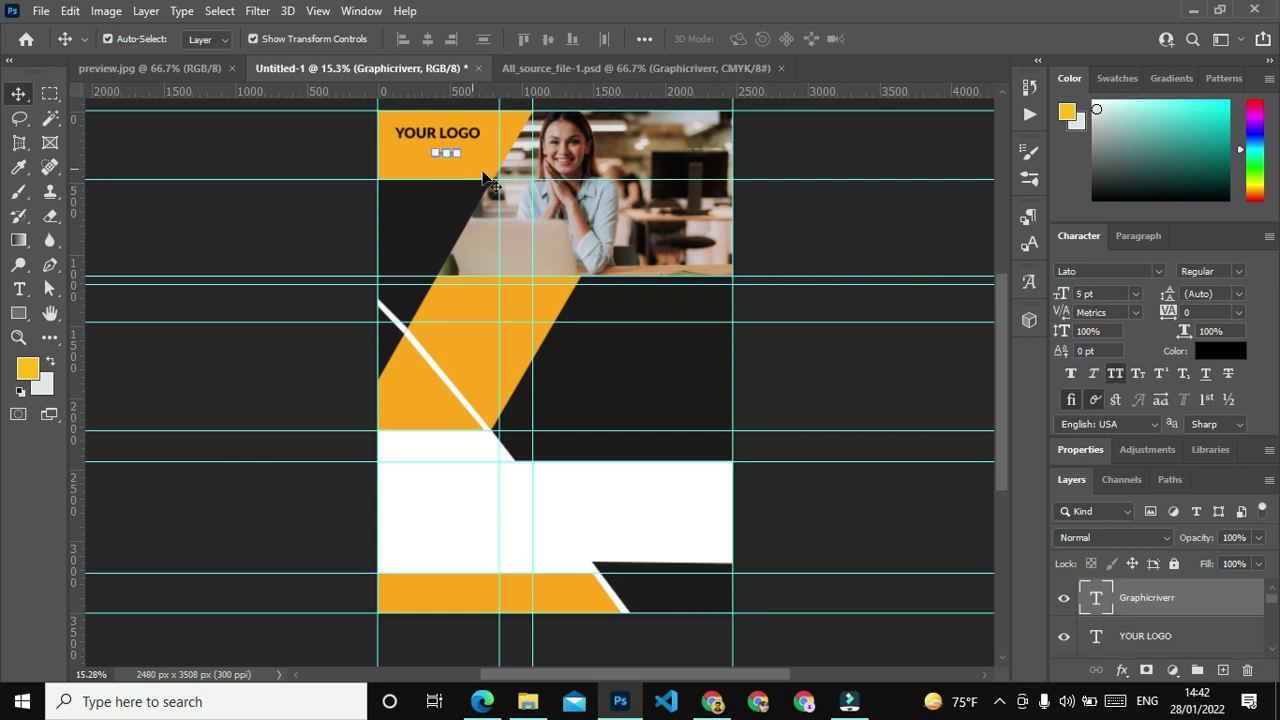
{"action": "left_click", "coordinate": [1136, 293]}
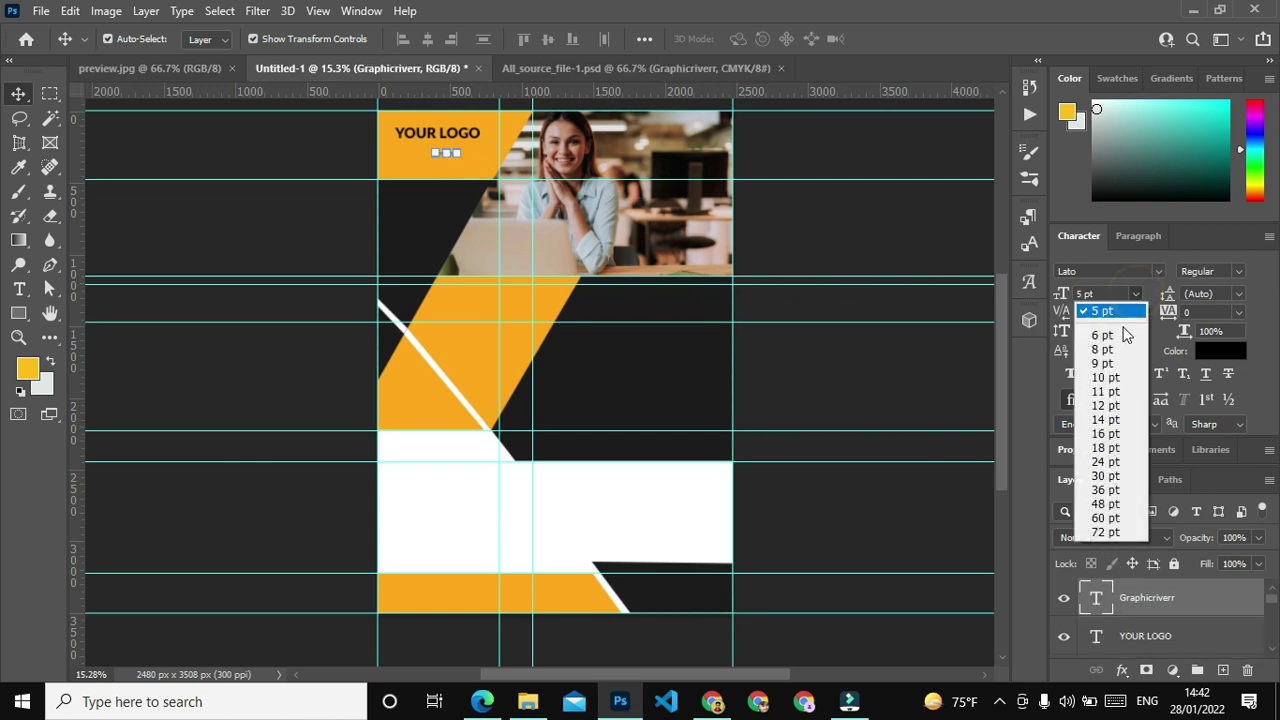
{"action": "left_click", "coordinate": [1105, 408]}
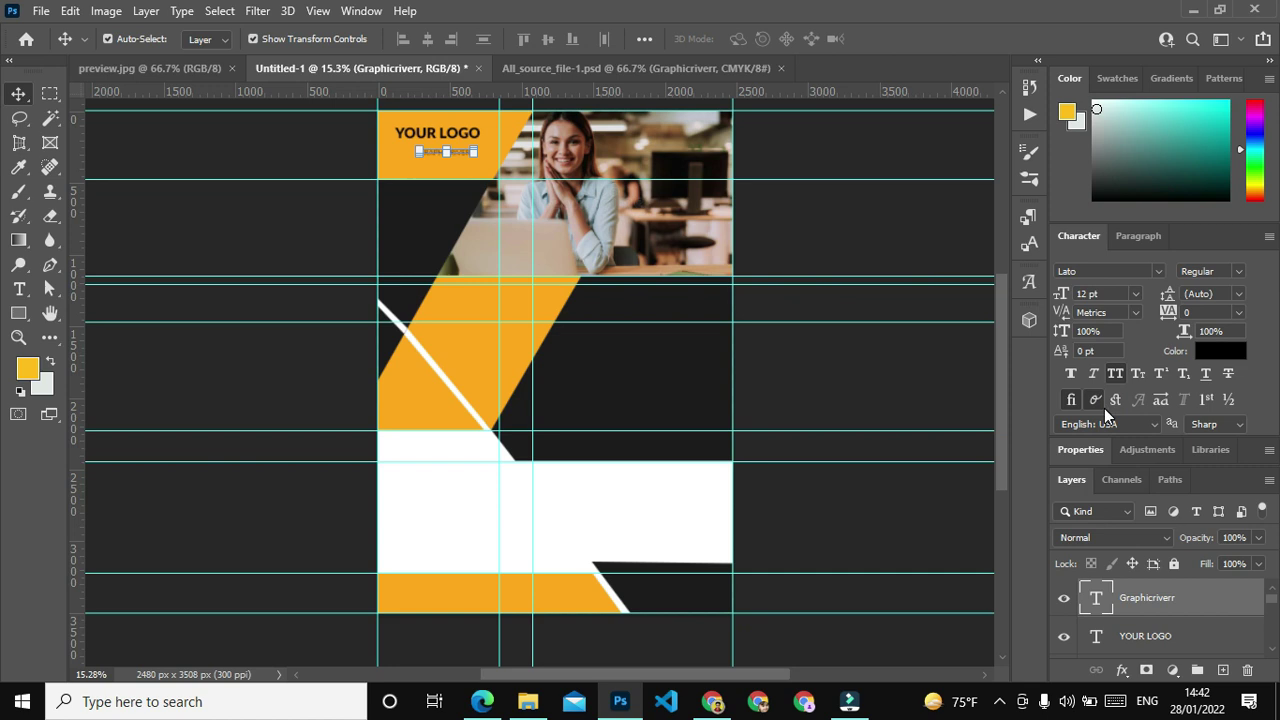
{"action": "left_click", "coordinate": [1136, 293]}
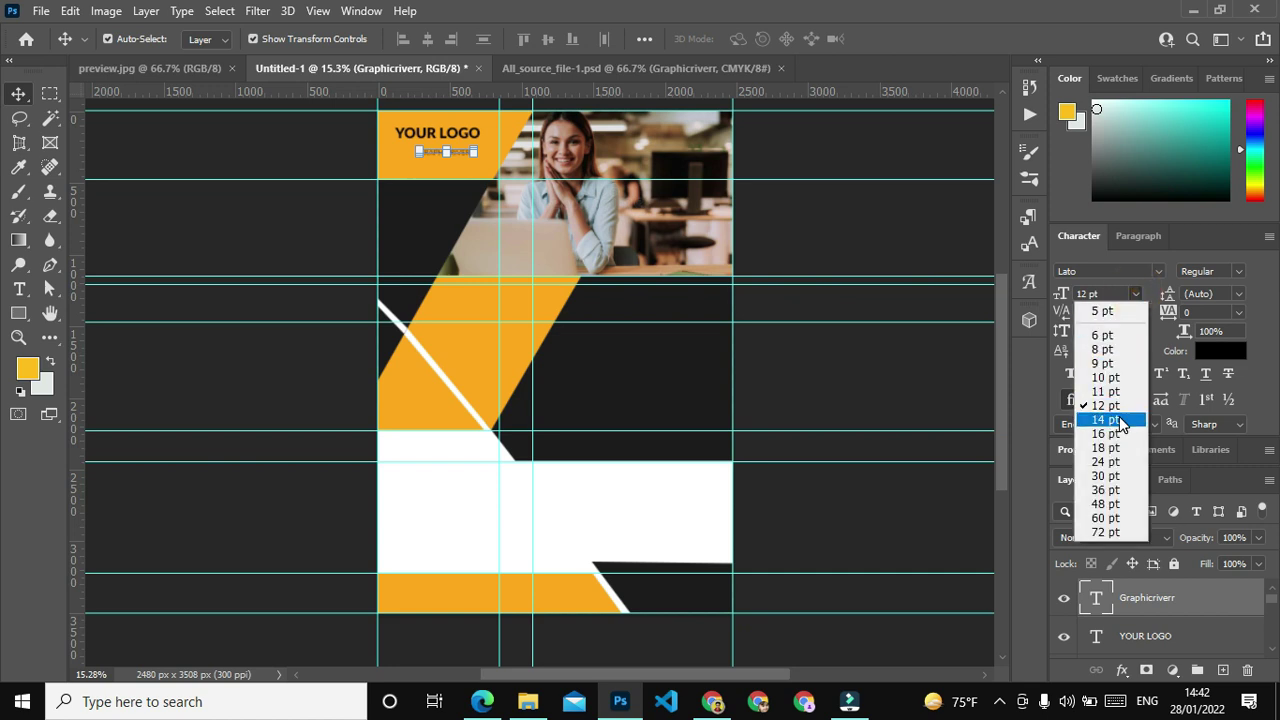
{"action": "left_click", "coordinate": [1112, 440]}
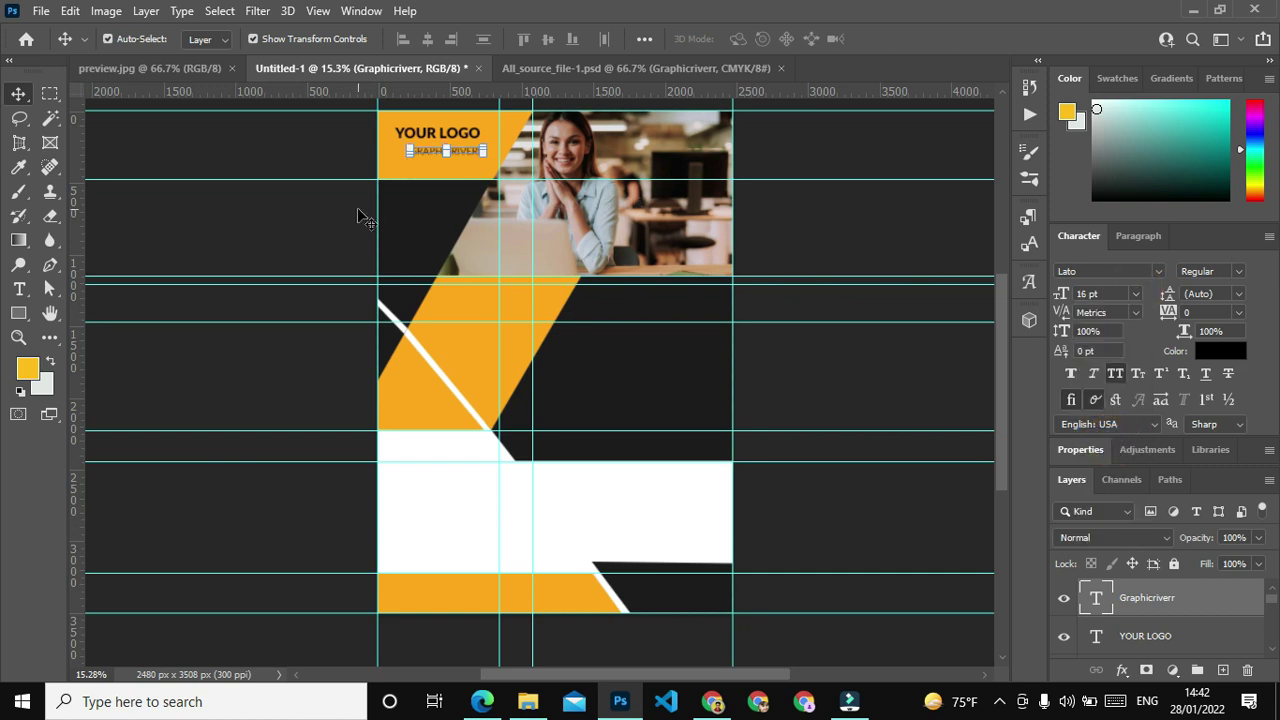
Make the GRAPHICRIVERR text white.
{"action": "left_click", "coordinate": [1229, 352]}
{"action": "left_click", "coordinate": [1207, 360]}
{"action": "left_click", "coordinate": [1220, 352]}
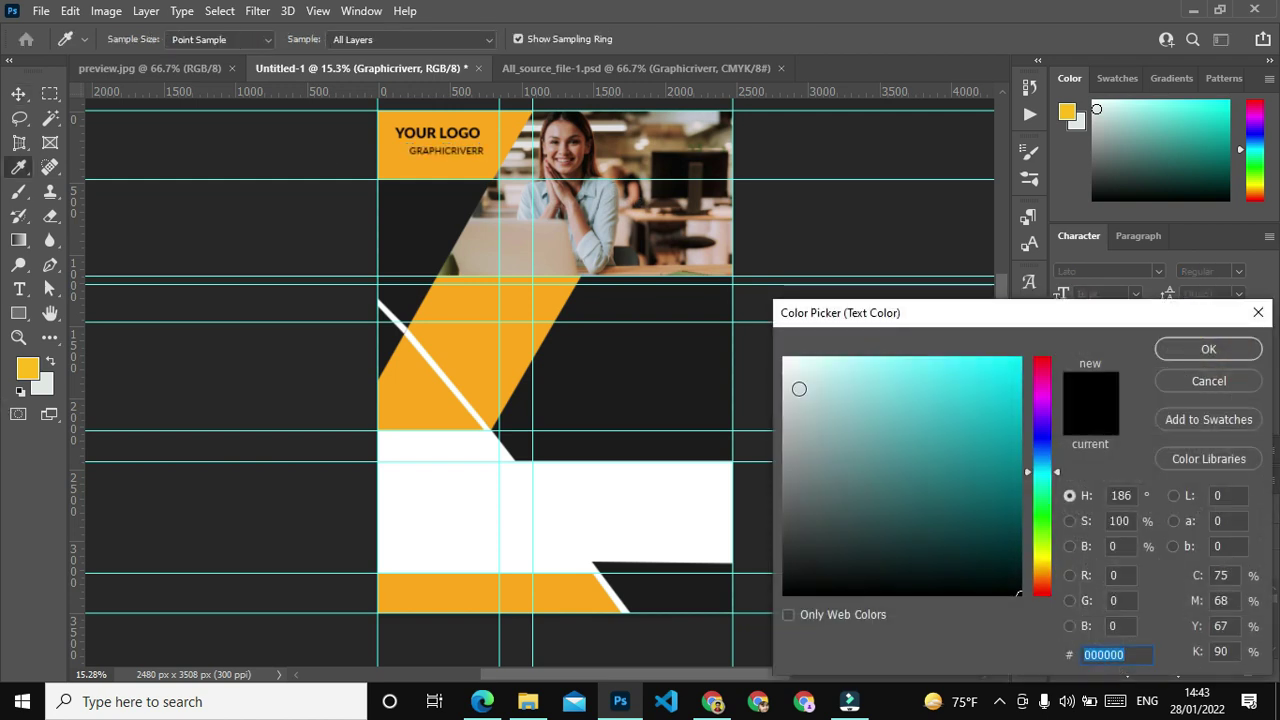
{"action": "left_click", "coordinate": [798, 415]}
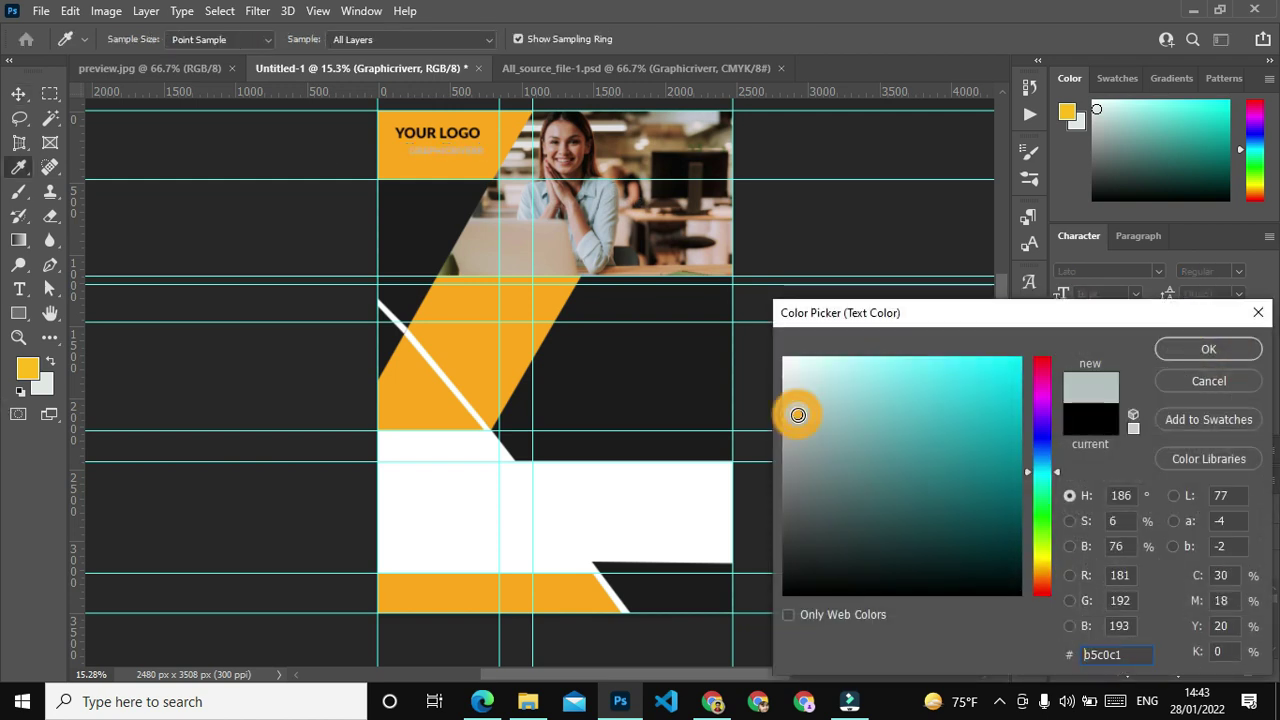
{"action": "left_click", "coordinate": [784, 359]}
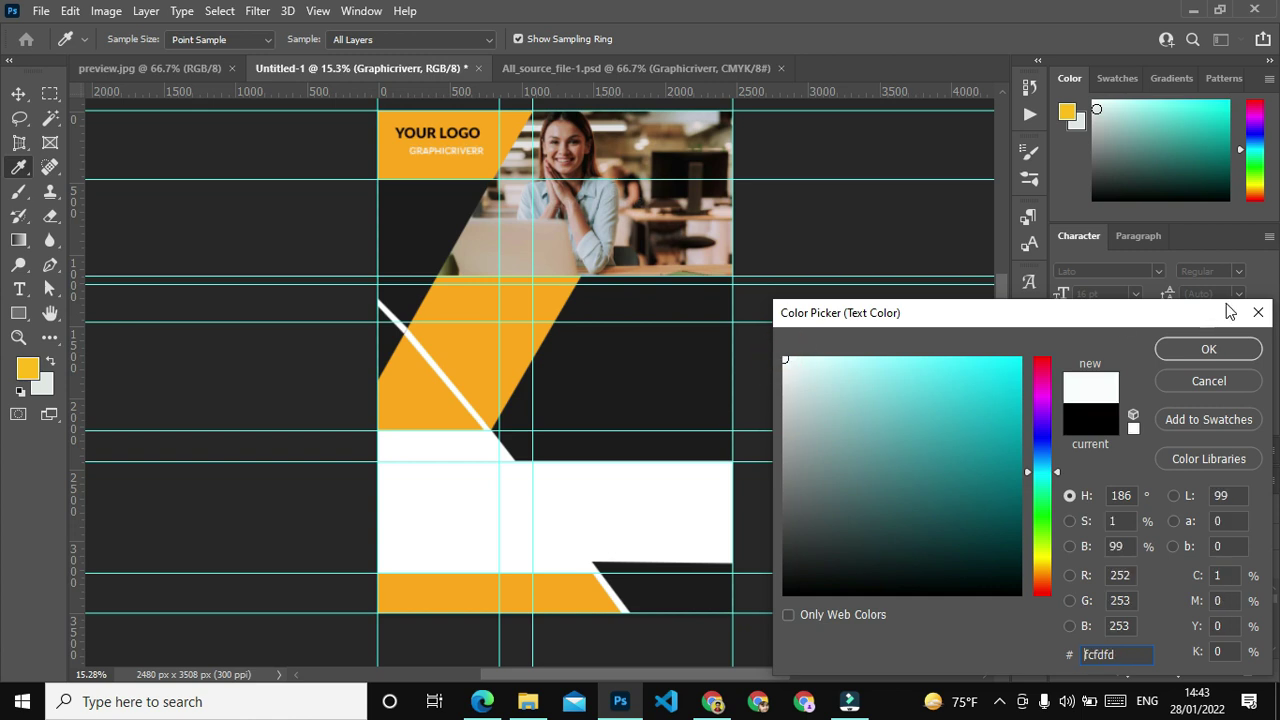
{"action": "left_click", "coordinate": [1208, 349]}
{"action": "key", "text": "v"}
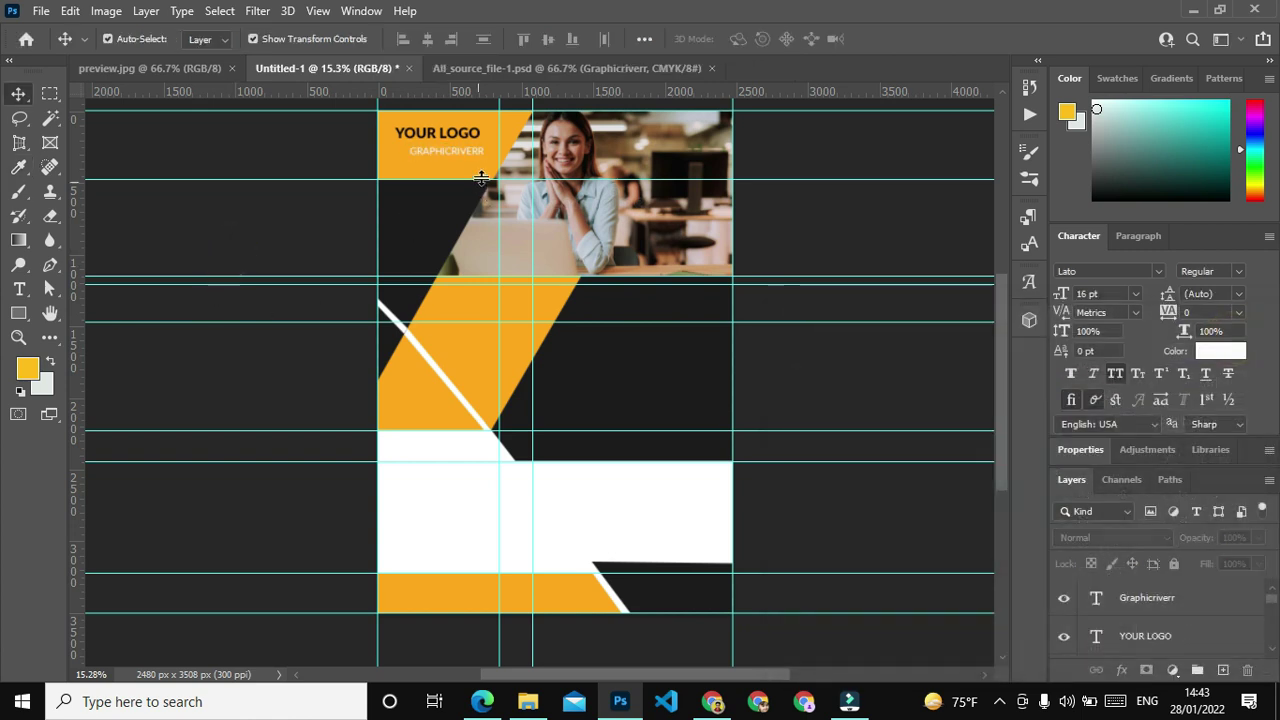
{"action": "left_click", "coordinate": [463, 153]}
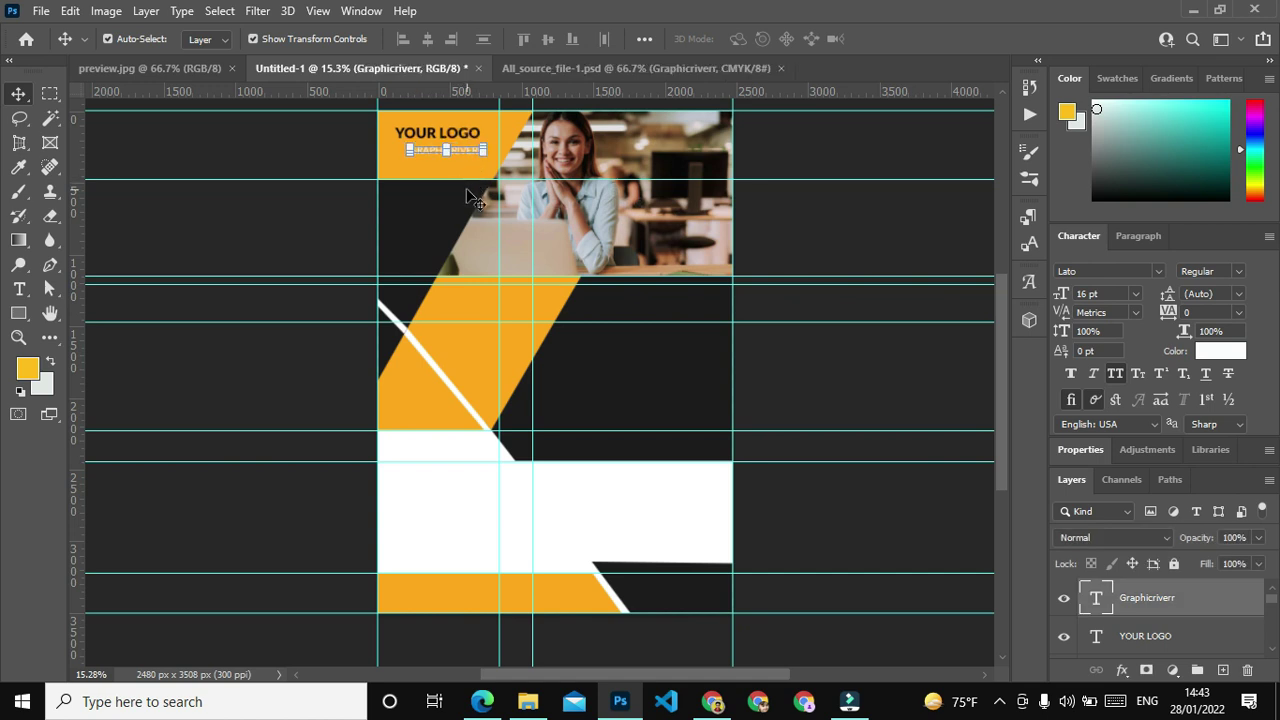
{"action": "left_click", "coordinate": [281, 213]}
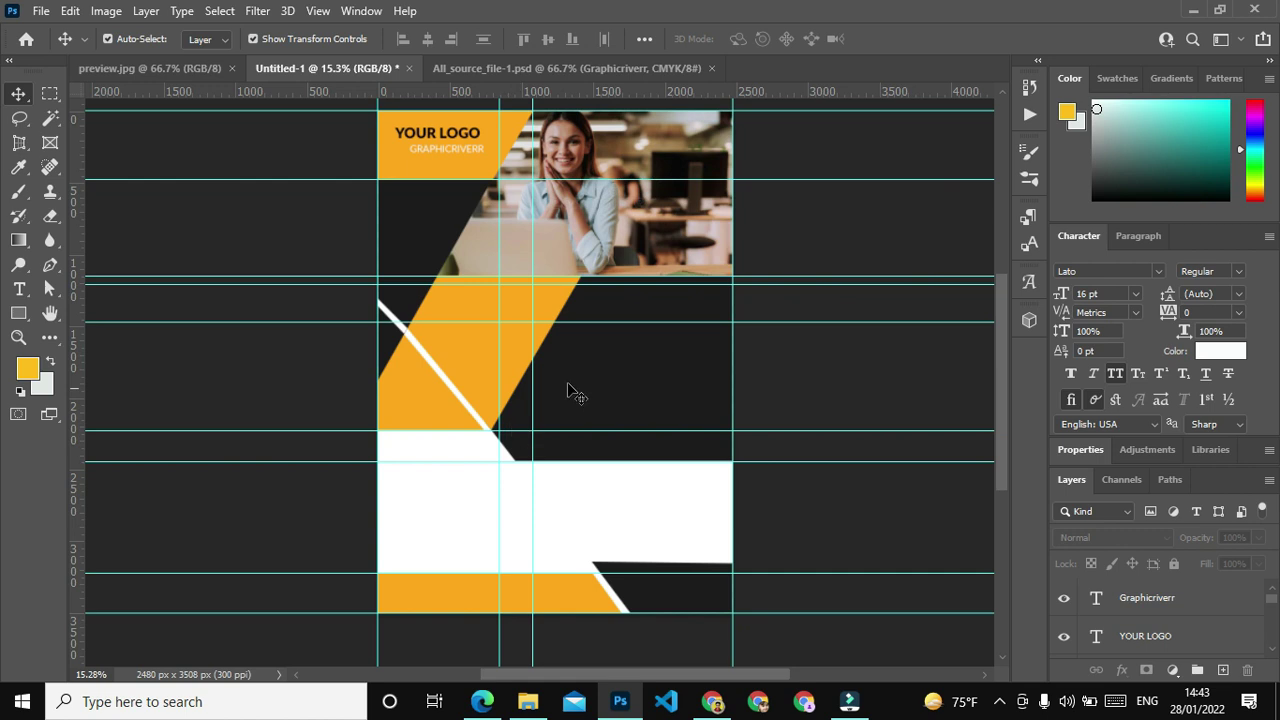
{"action": "left_click", "coordinate": [606, 378]}
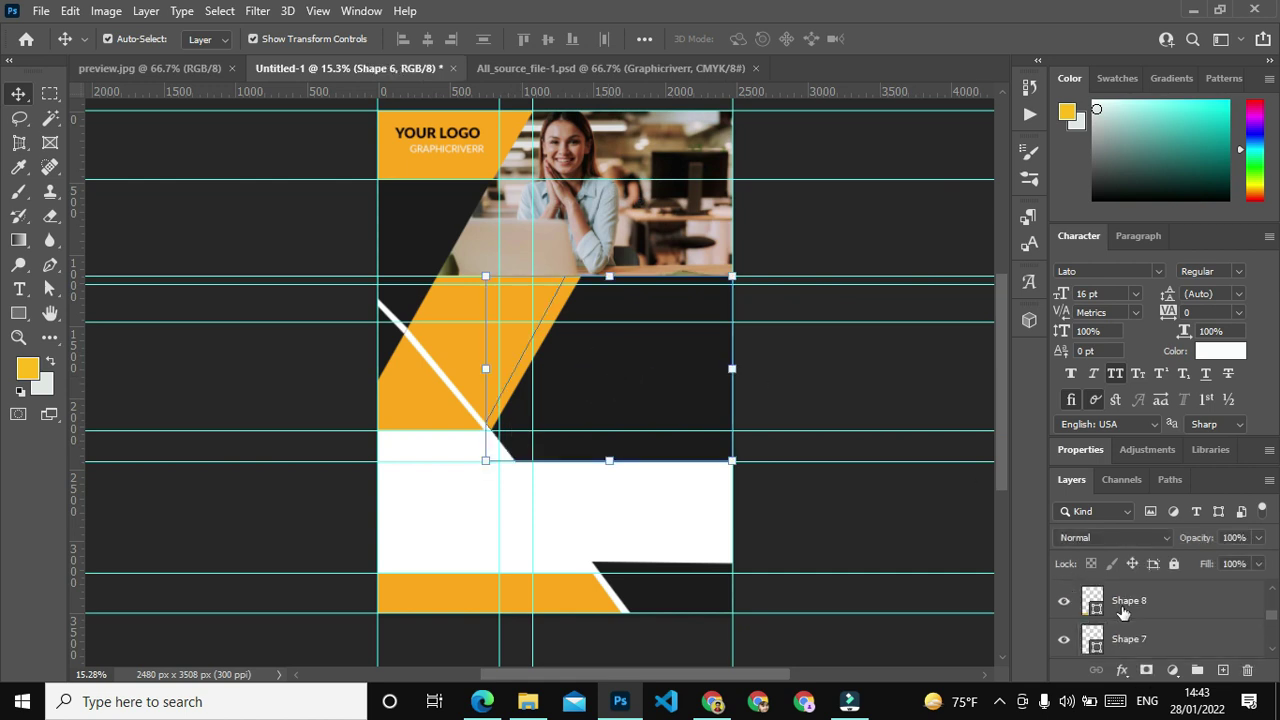
Copy the name heading from All_source_file-1.psd into the flyer's dark panel at 24 pt.
{"action": "scroll", "coordinate": [1122, 613], "scroll_direction": "up", "scroll_amount": 5}
{"action": "scroll", "coordinate": [1113, 638], "scroll_direction": "down", "scroll_amount": 5}
{"action": "left_click", "coordinate": [1062, 599]}
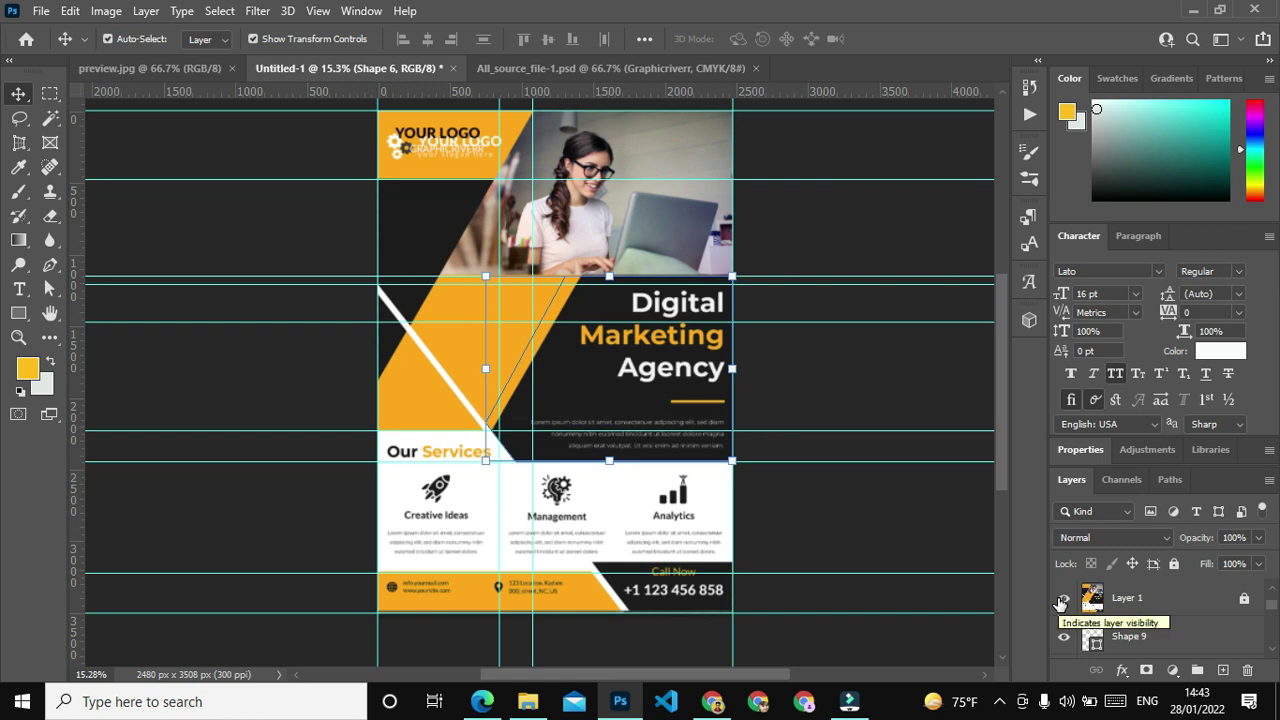
{"action": "left_click", "coordinate": [1062, 599]}
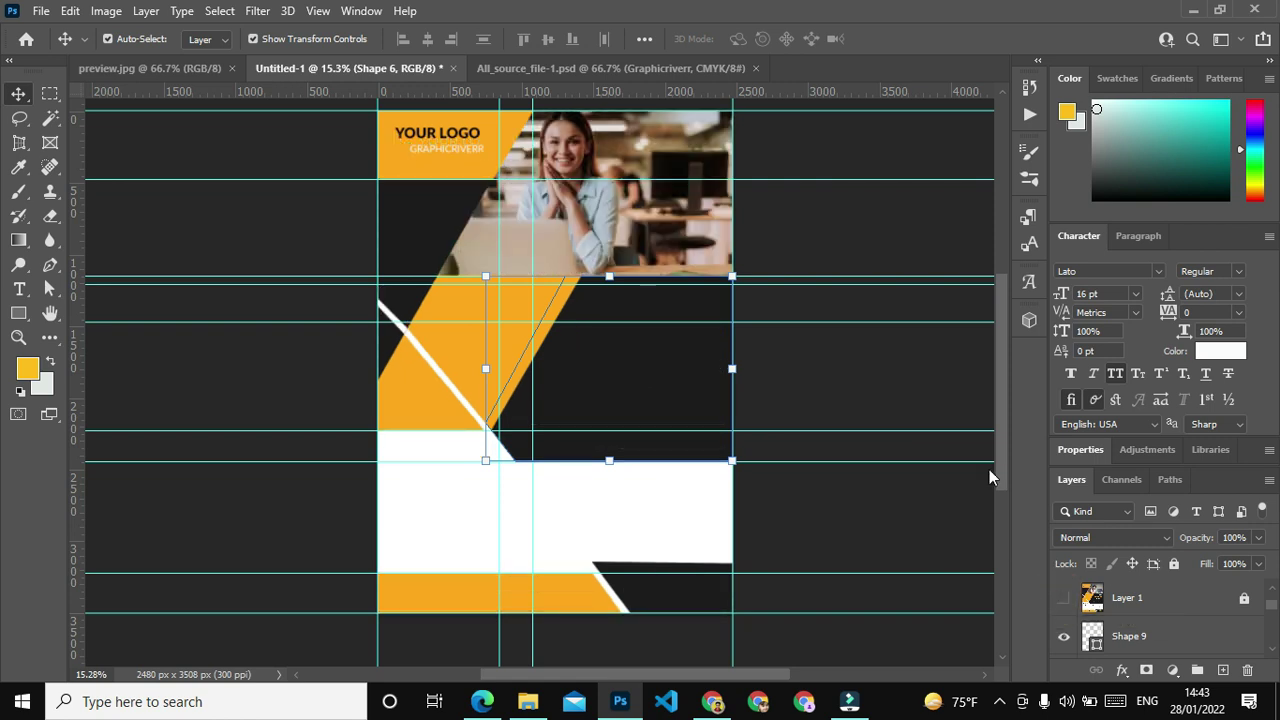
{"action": "left_click", "coordinate": [655, 68]}
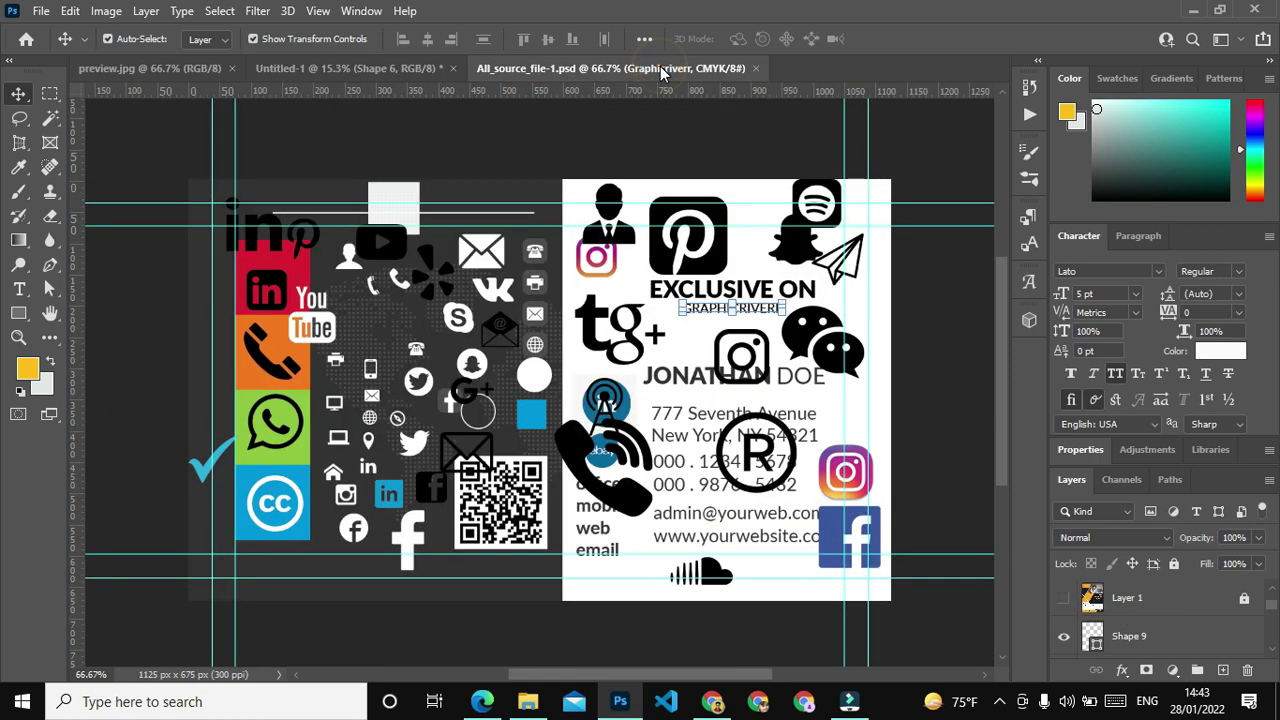
{"action": "left_click_drag", "start_coordinate": [712, 397], "coordinate": [290, 65]}
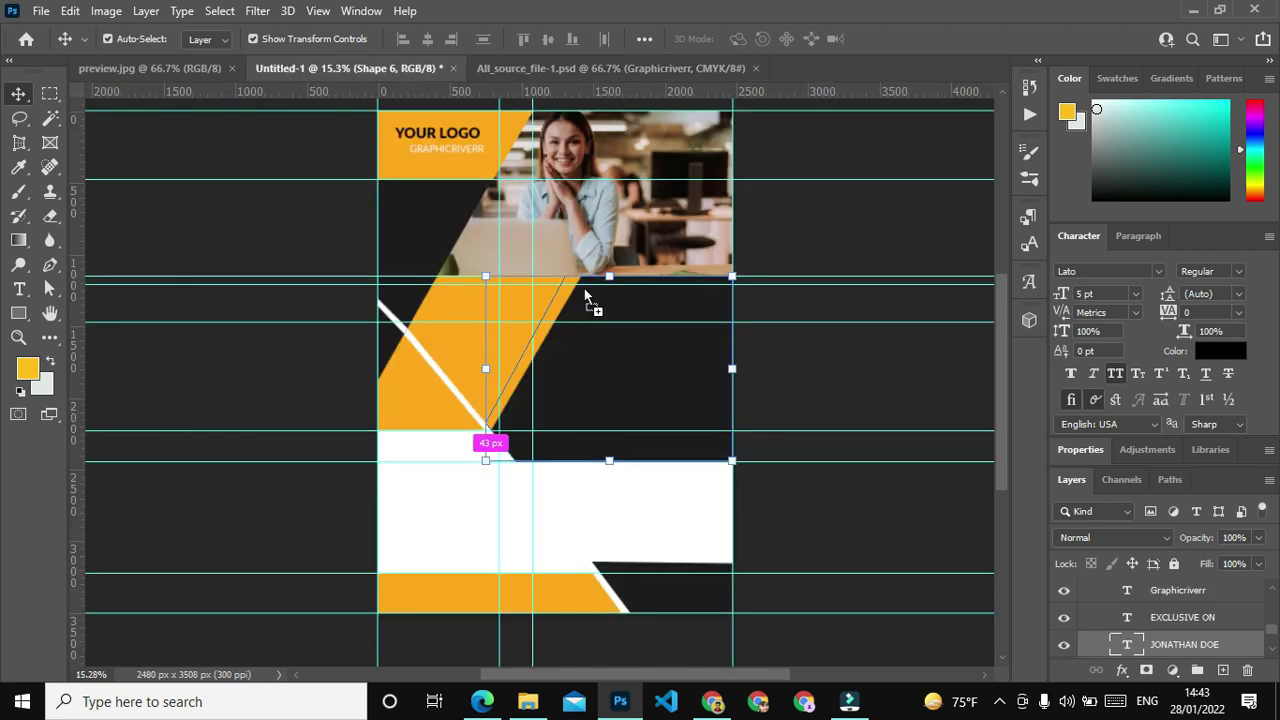
{"action": "left_click_drag", "start_coordinate": [290, 65], "coordinate": [622, 347]}
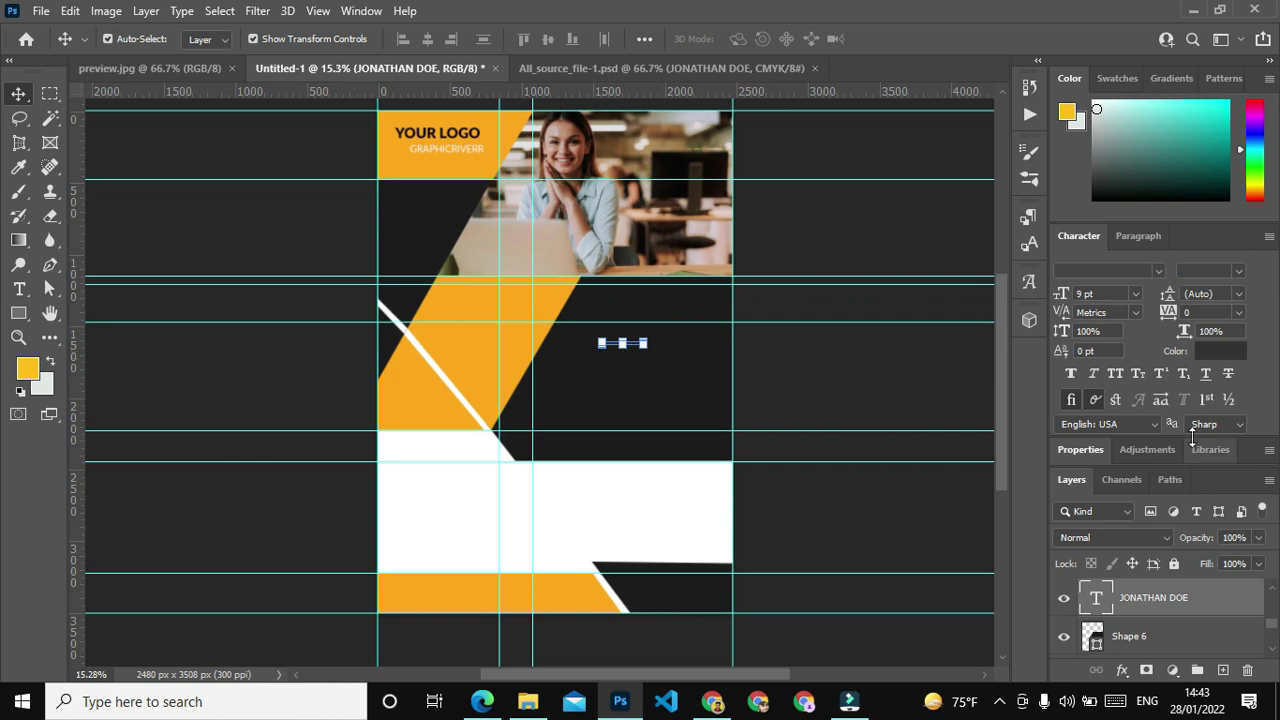
{"action": "left_click", "coordinate": [1136, 290]}
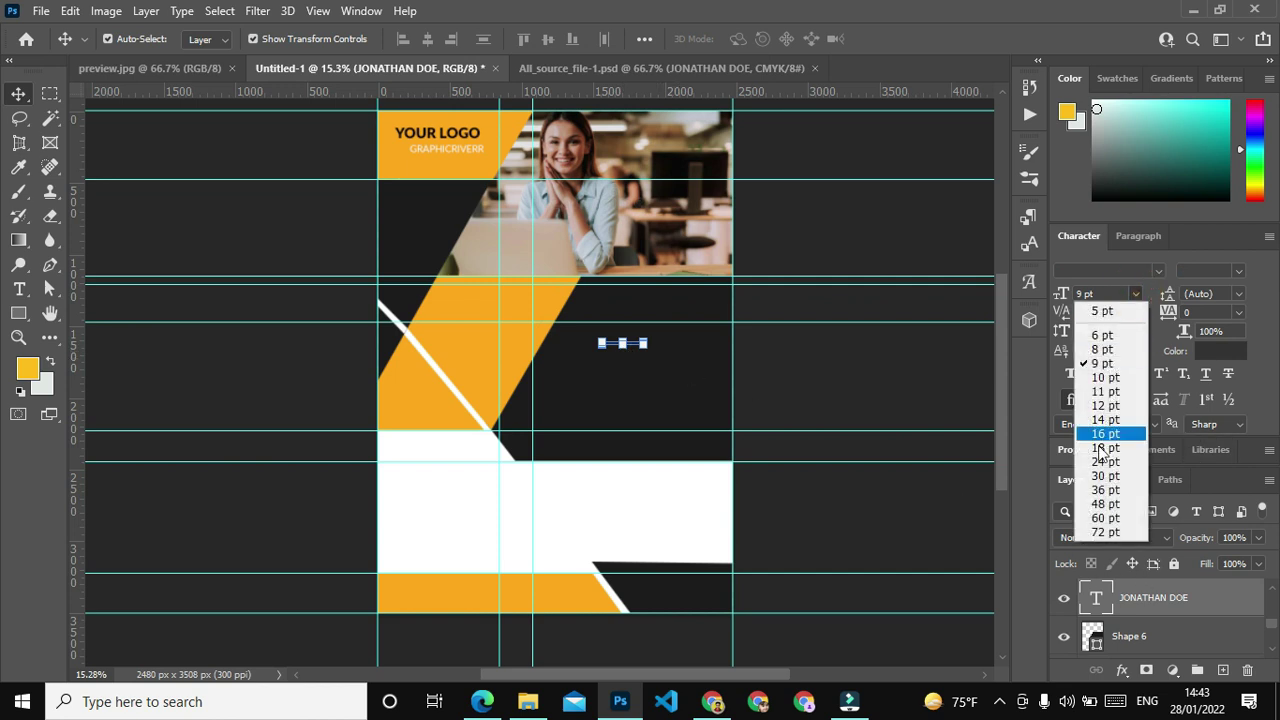
{"action": "left_click", "coordinate": [1102, 461]}
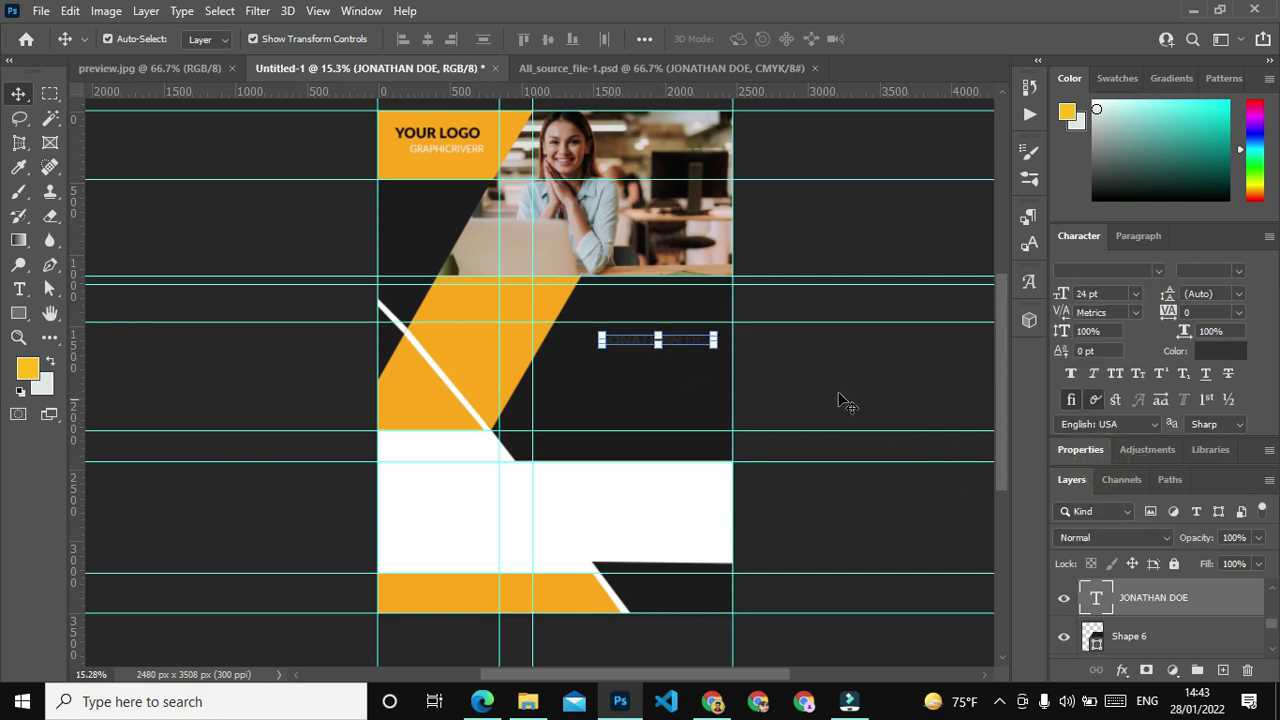
{"action": "left_click", "coordinate": [820, 366]}
{"action": "left_click", "coordinate": [674, 338]}
Colour the name heading with the orange sampled from the logo block.
{"action": "double_click", "coordinate": [1096, 598]}
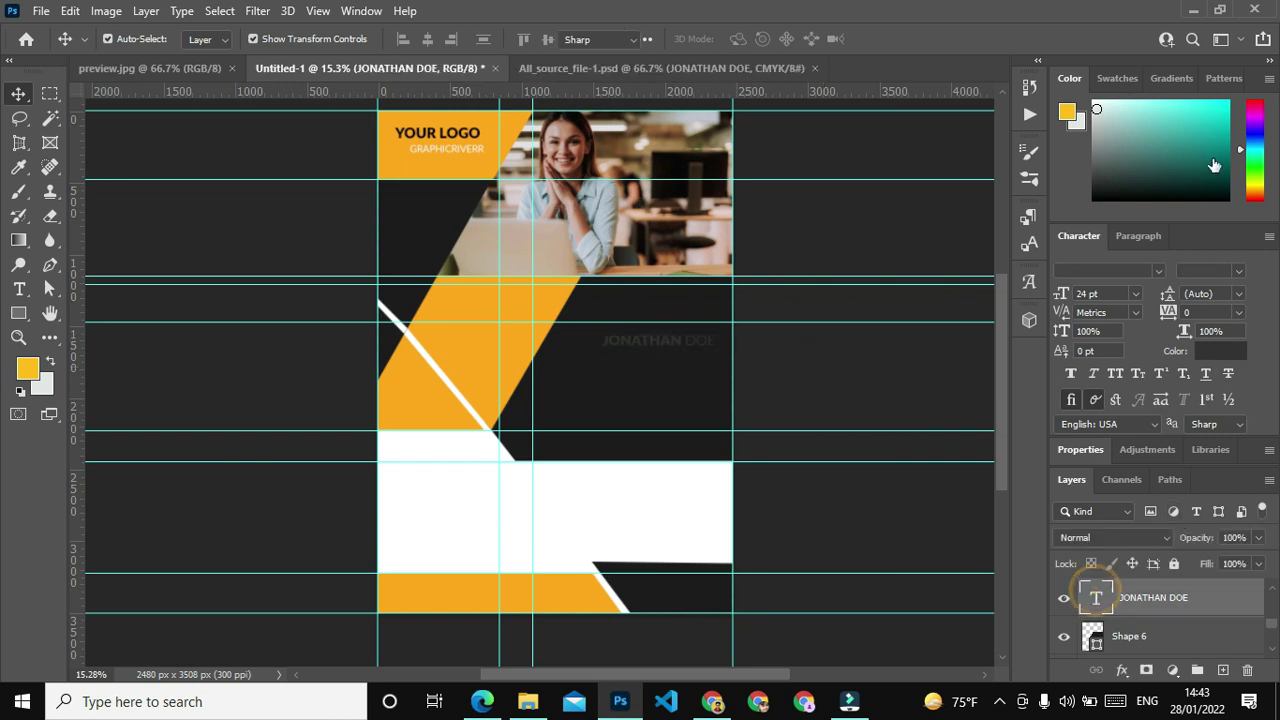
{"action": "left_click", "coordinate": [1220, 353]}
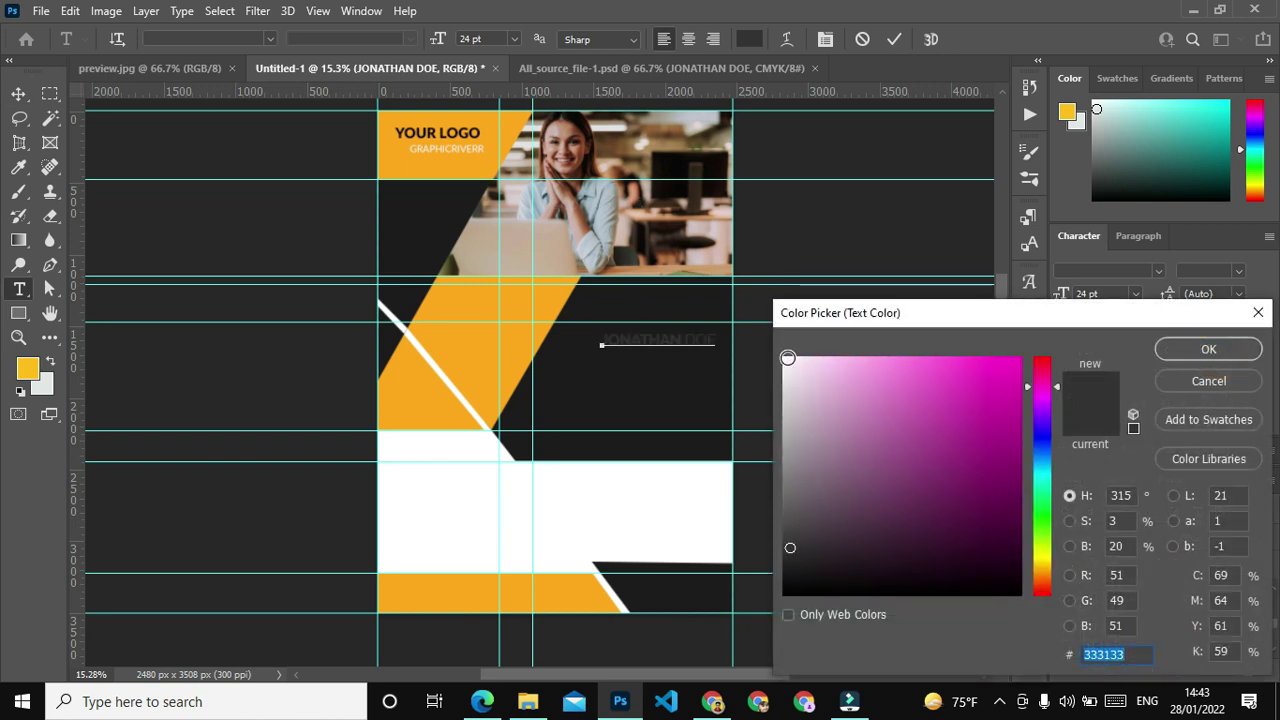
{"action": "left_click", "coordinate": [788, 358]}
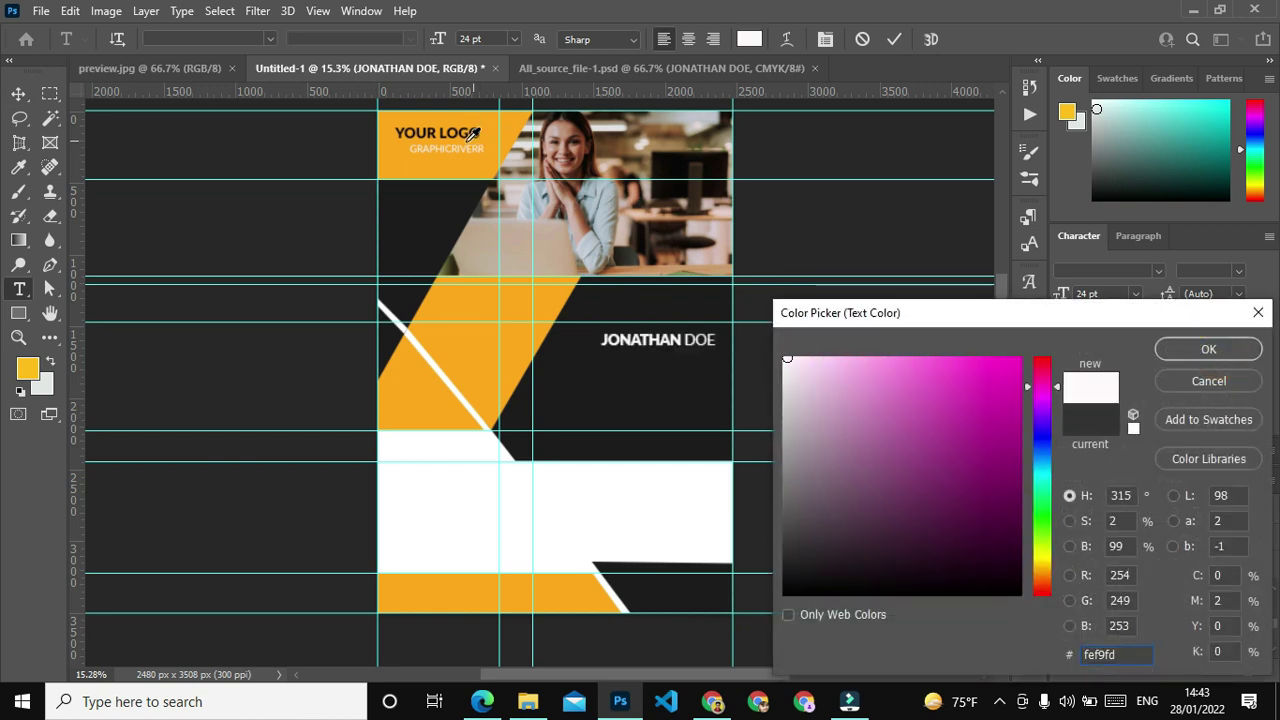
{"action": "left_click", "coordinate": [438, 152]}
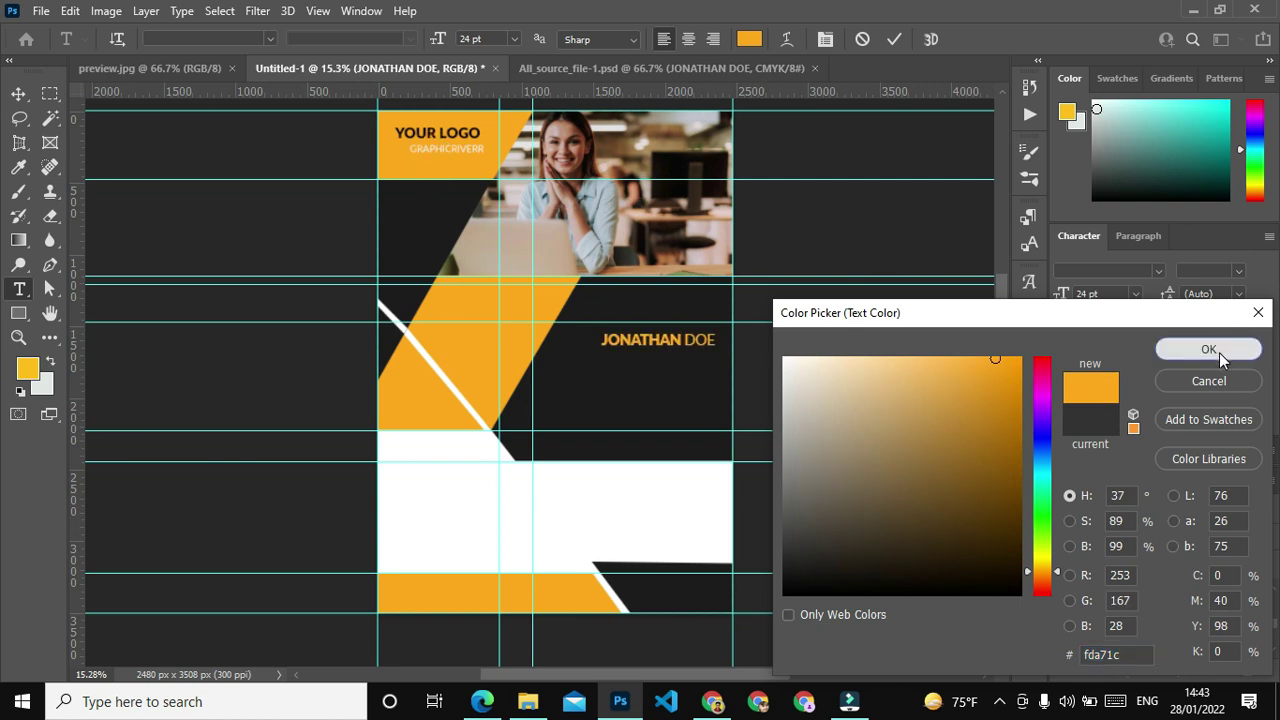
{"action": "left_click", "coordinate": [1210, 350]}
{"action": "left_click", "coordinate": [903, 402]}
{"action": "left_click", "coordinate": [447, 528]}
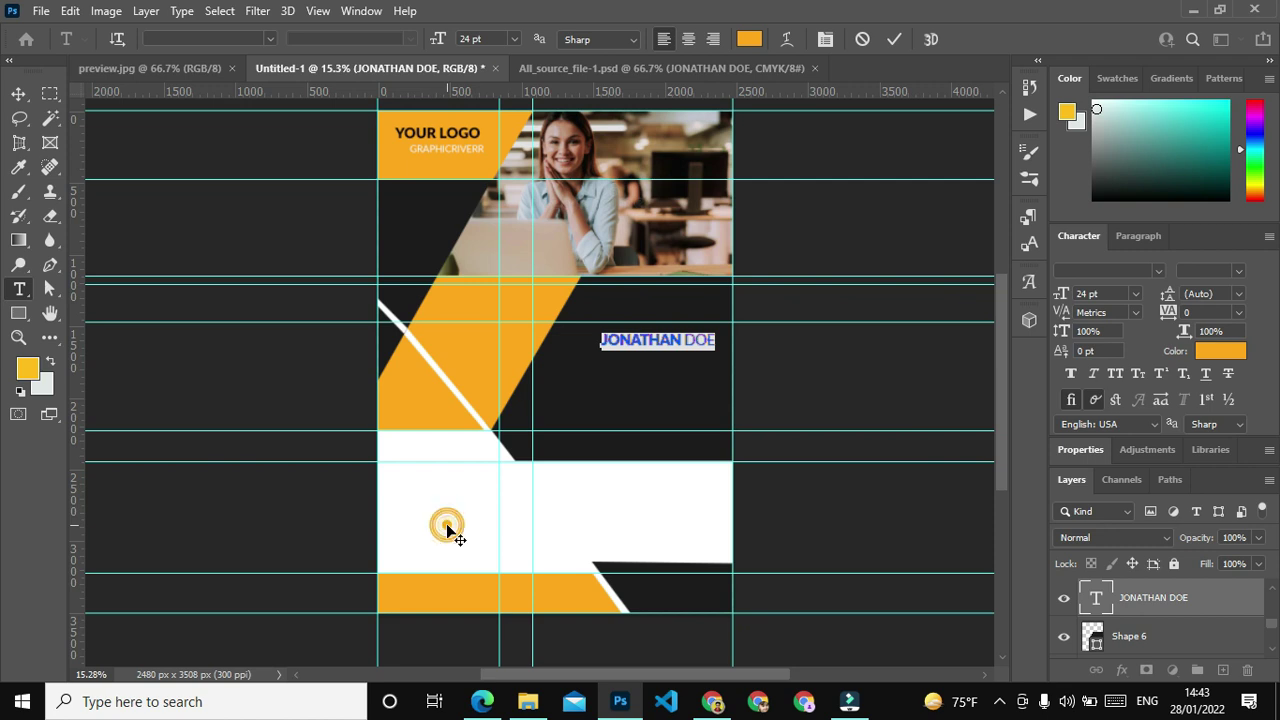
{"action": "left_click", "coordinate": [838, 512]}
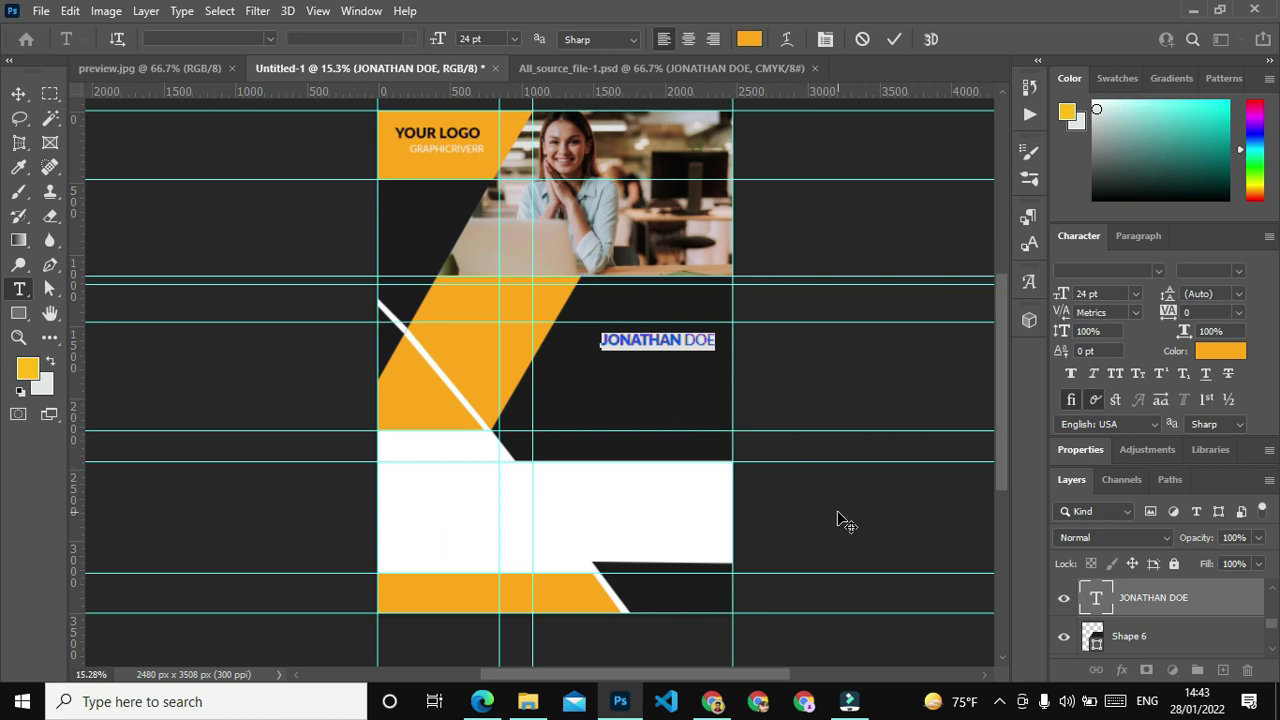
Shift the name heading slightly upward in the dark panel.
{"action": "left_click", "coordinate": [18, 93]}
{"action": "left_click", "coordinate": [214, 207]}
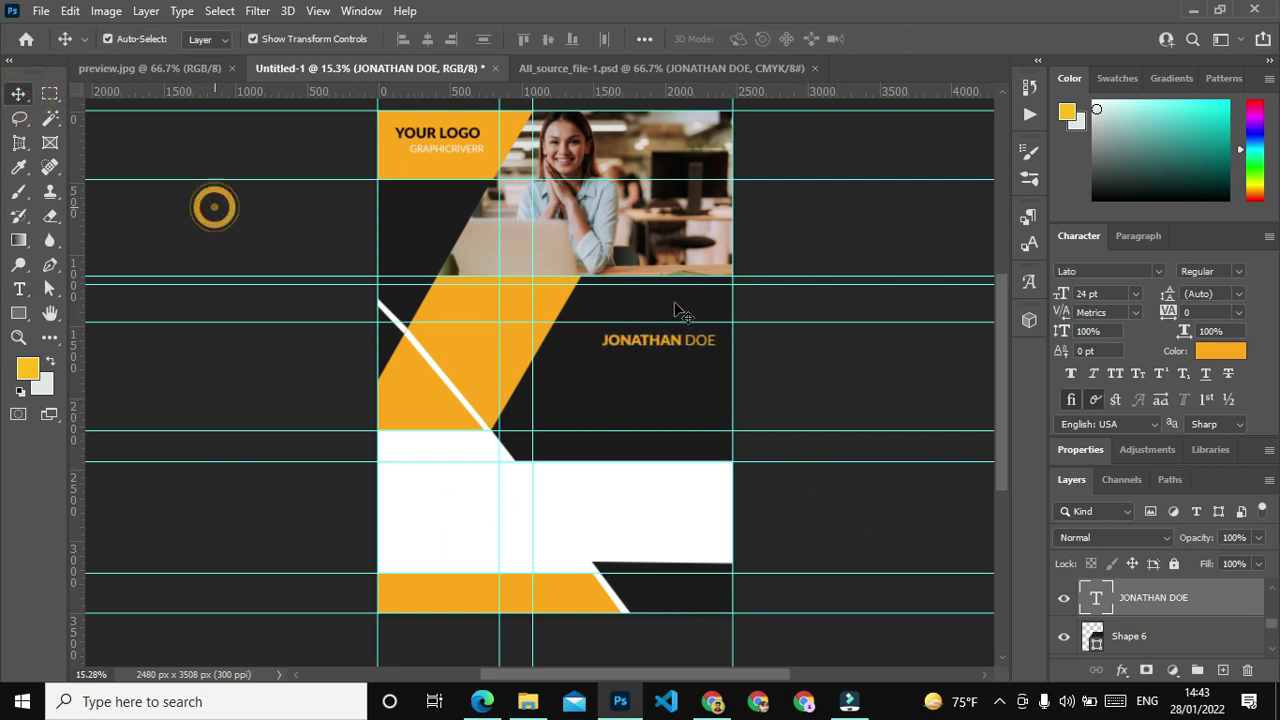
{"action": "left_click_drag", "start_coordinate": [668, 340], "coordinate": [675, 320]}
{"action": "left_click", "coordinate": [671, 371]}
{"action": "left_click", "coordinate": [786, 372]}
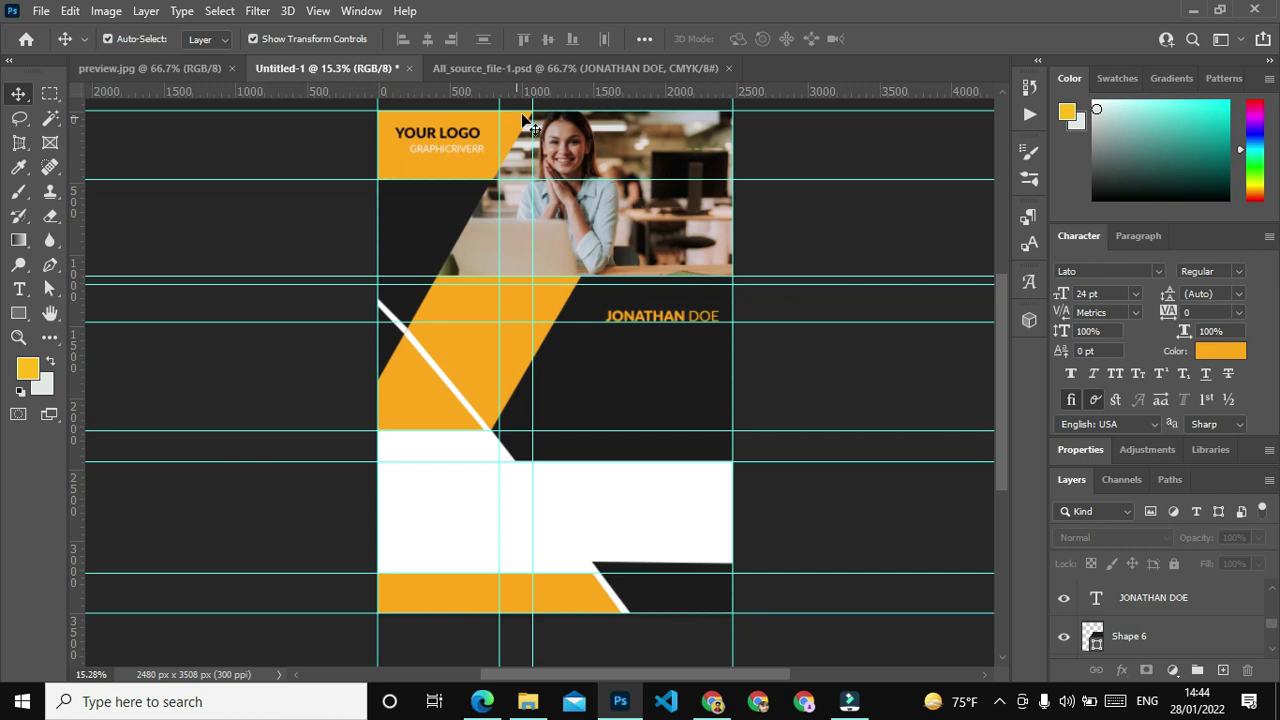
Copy the Address text layer from the source file into the flyer below the name heading.
{"action": "left_click", "coordinate": [601, 72]}
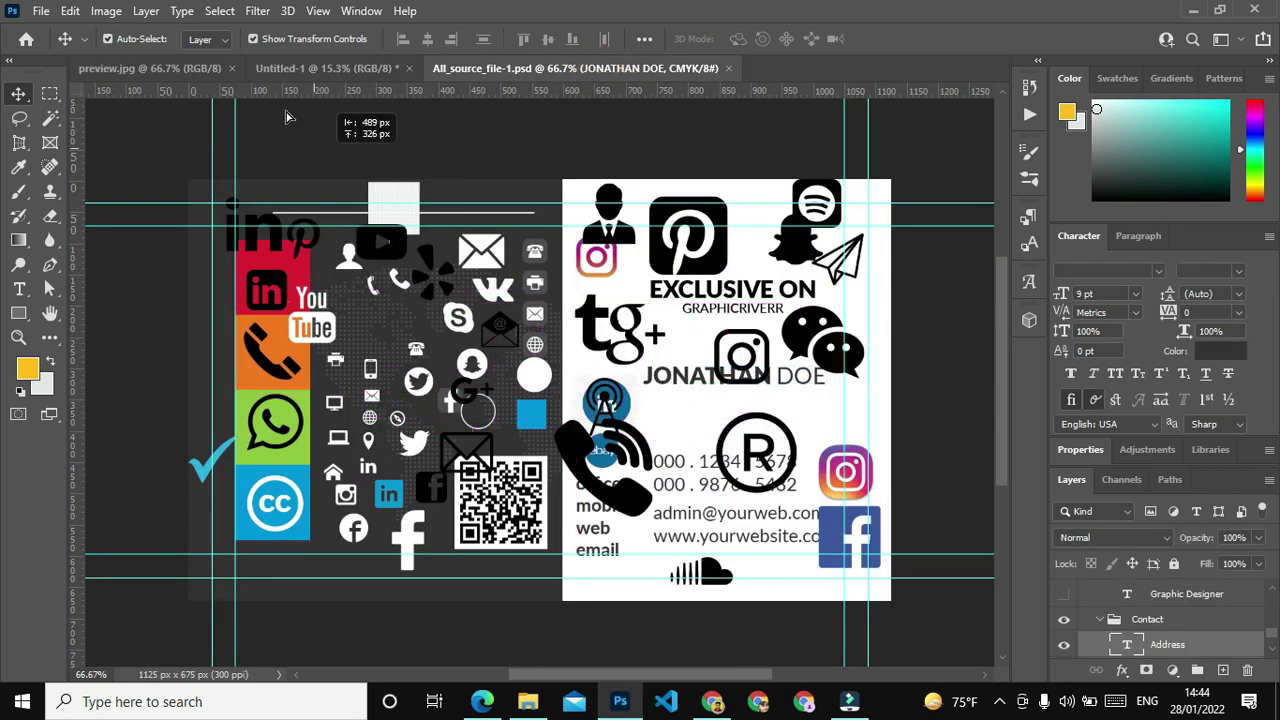
{"action": "mouse_move", "coordinate": [685, 430]}
{"action": "left_mouse_down"}
{"action": "mouse_move", "coordinate": [313, 68]}
{"action": "mouse_move", "coordinate": [660, 365]}
{"action": "left_mouse_up"}
{"action": "left_click", "coordinate": [821, 390]}
{"action": "left_click", "coordinate": [674, 368]}
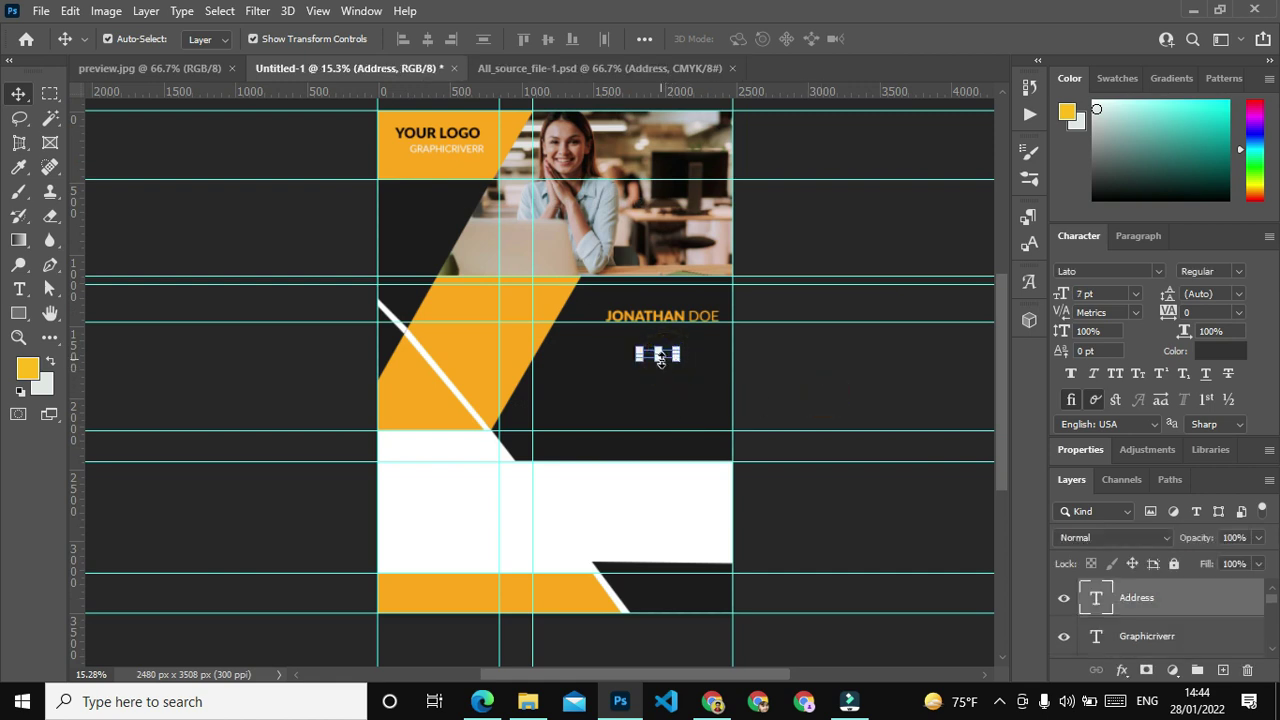
{"action": "left_click", "coordinate": [830, 390]}
{"action": "left_click", "coordinate": [658, 353]}
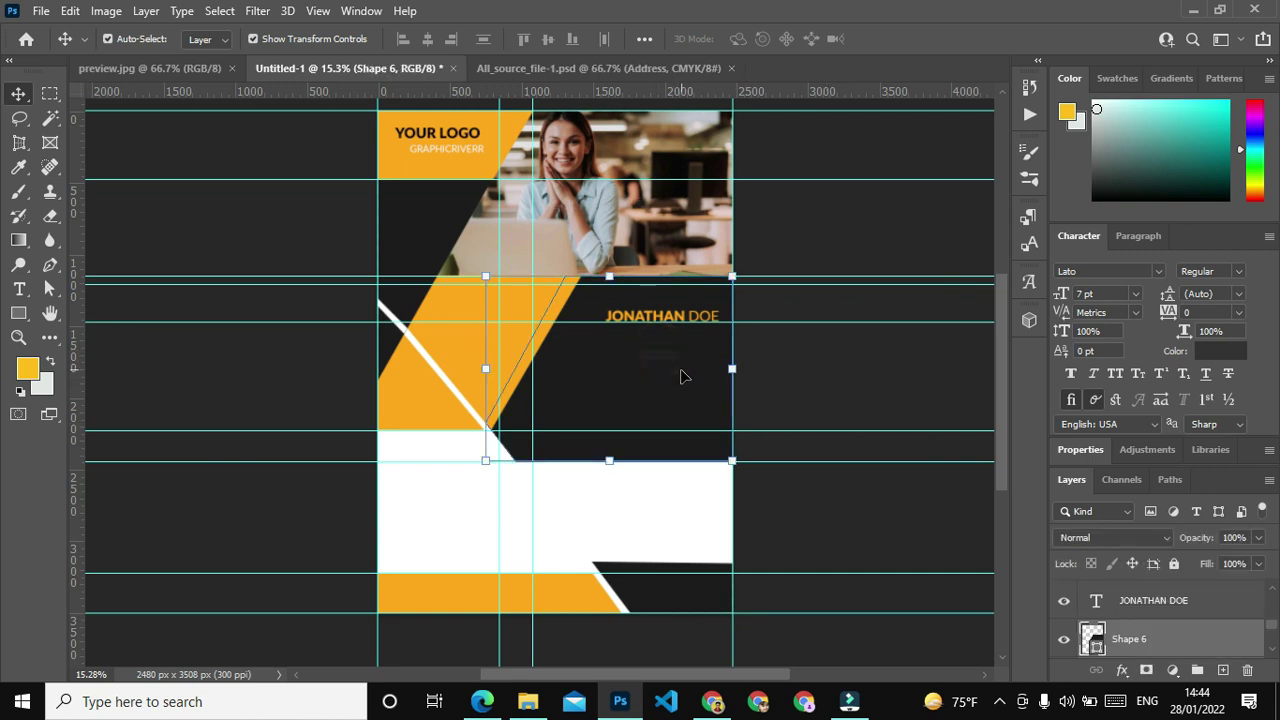
{"action": "left_click", "coordinate": [670, 362]}
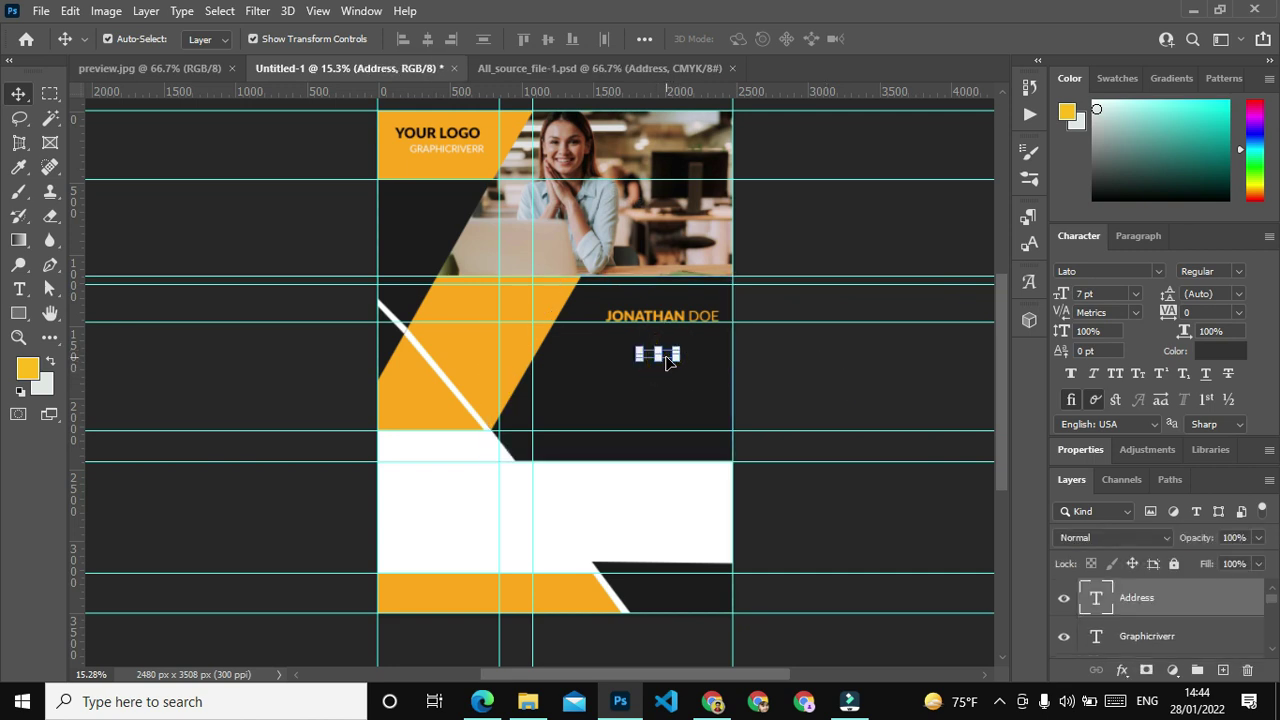
{"action": "key", "text": "alt+bracketleft"}
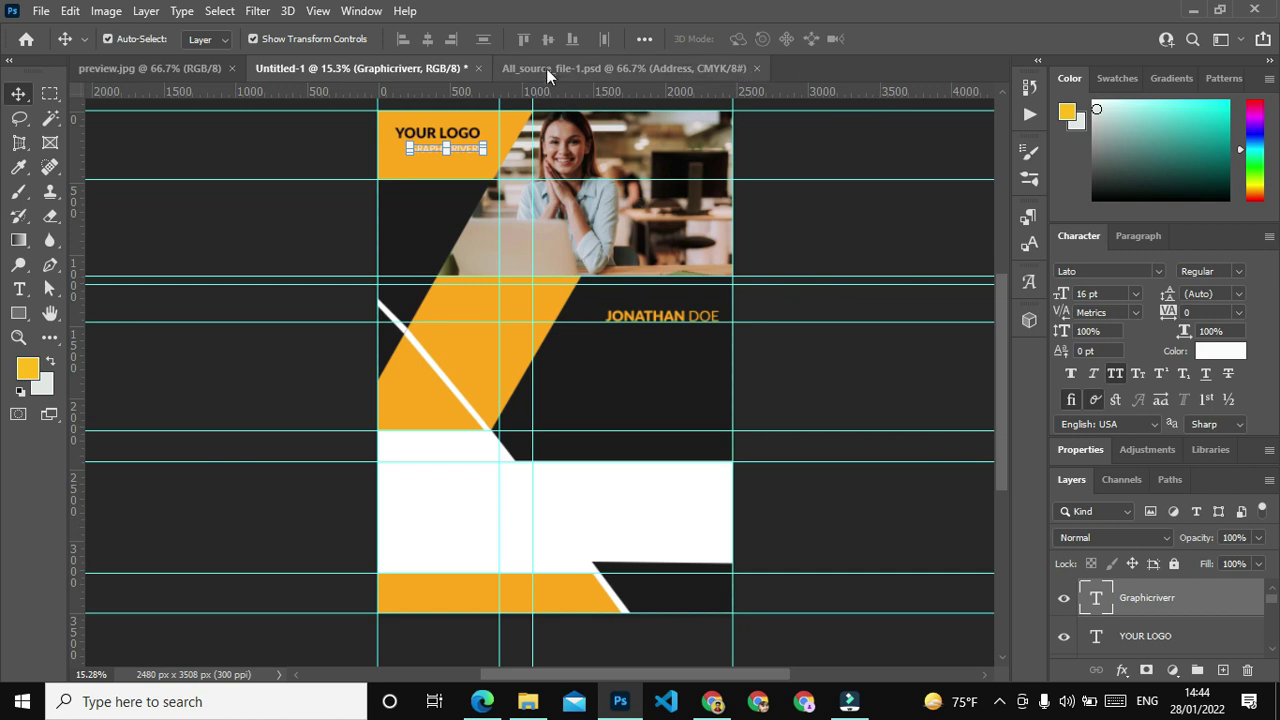
In a new Chrome tab, search 'lorm' and open the Jewish Virtual Library result.
{"action": "left_click", "coordinate": [713, 701]}
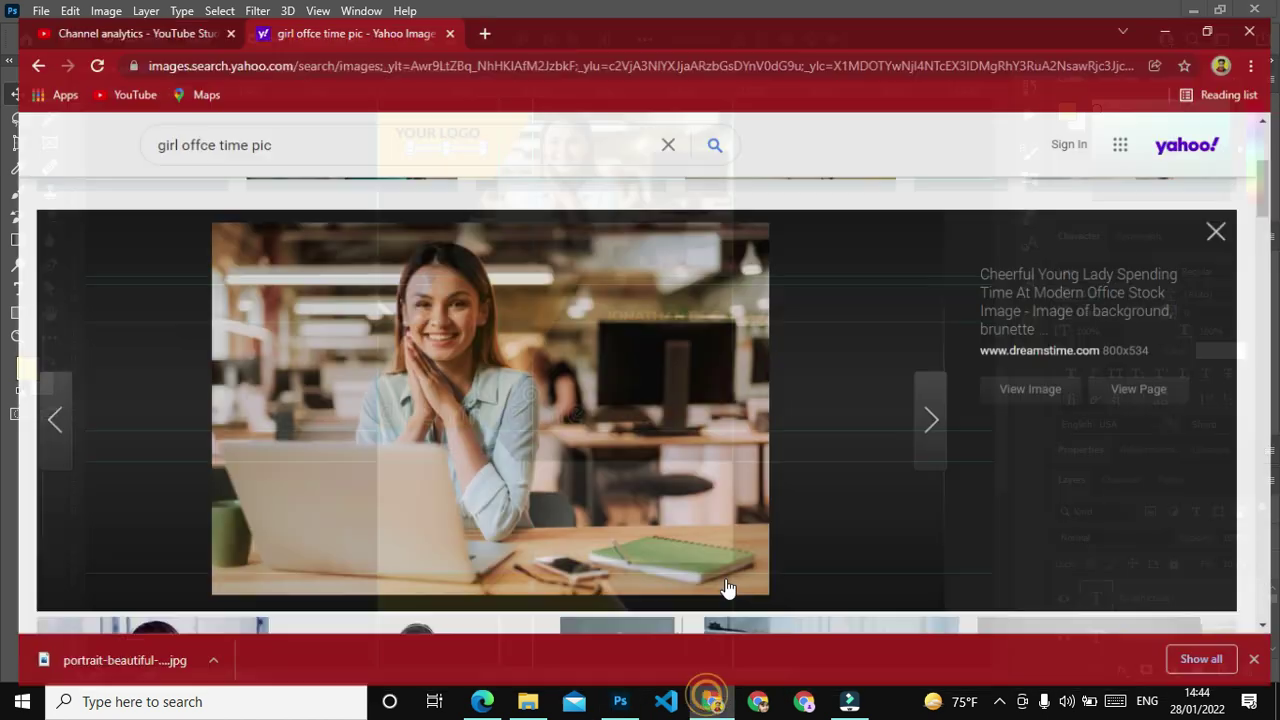
{"action": "left_click", "coordinate": [478, 16]}
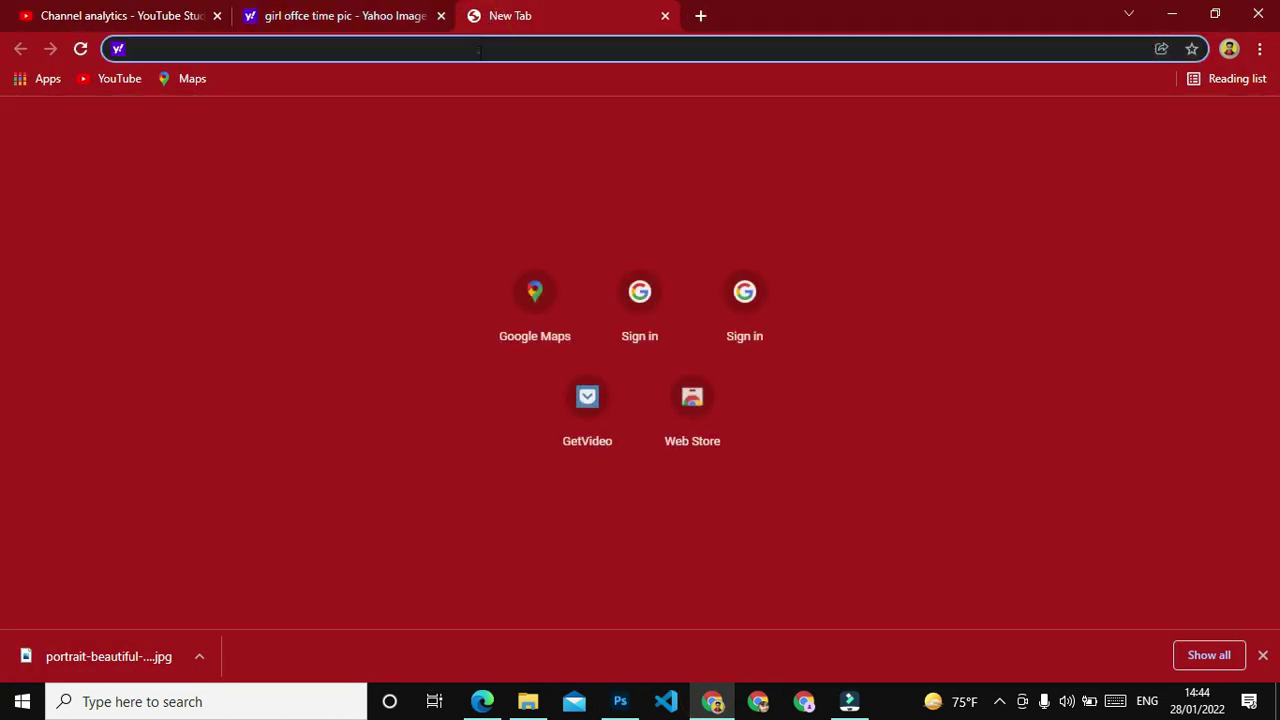
{"action": "type", "text": "lor"}
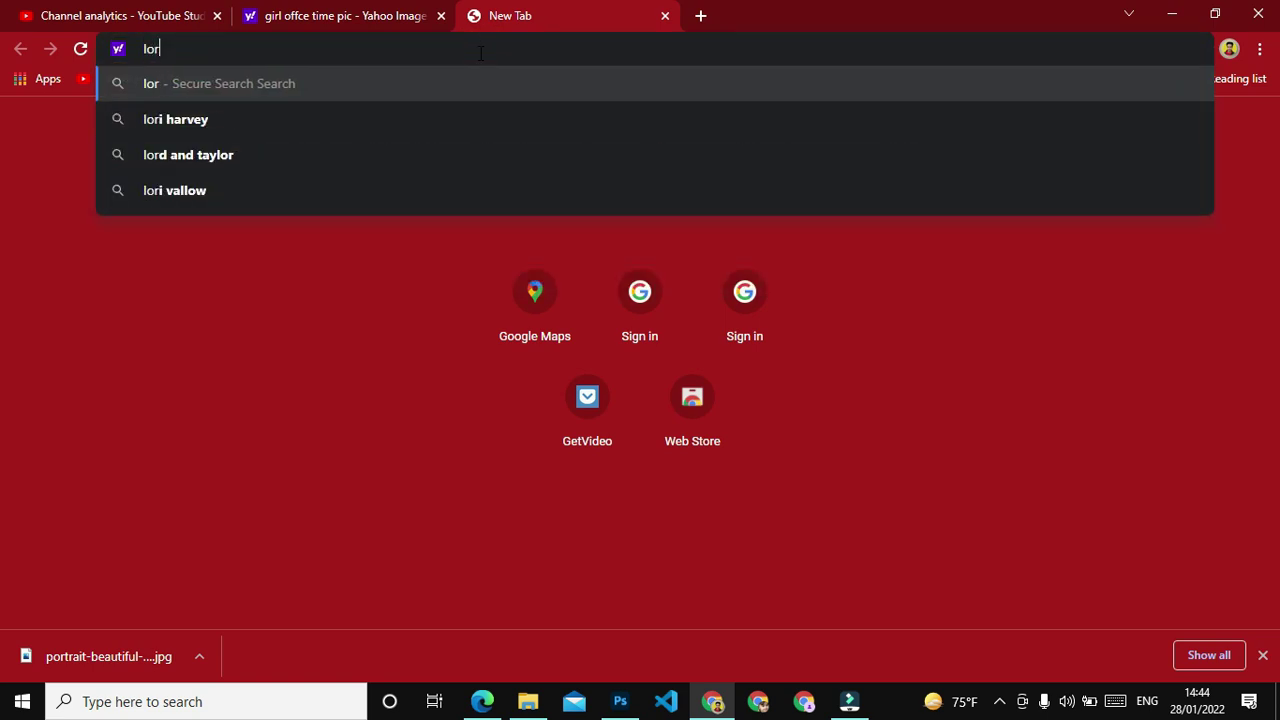
{"action": "type", "text": "m"}
{"action": "key", "text": "Return"}
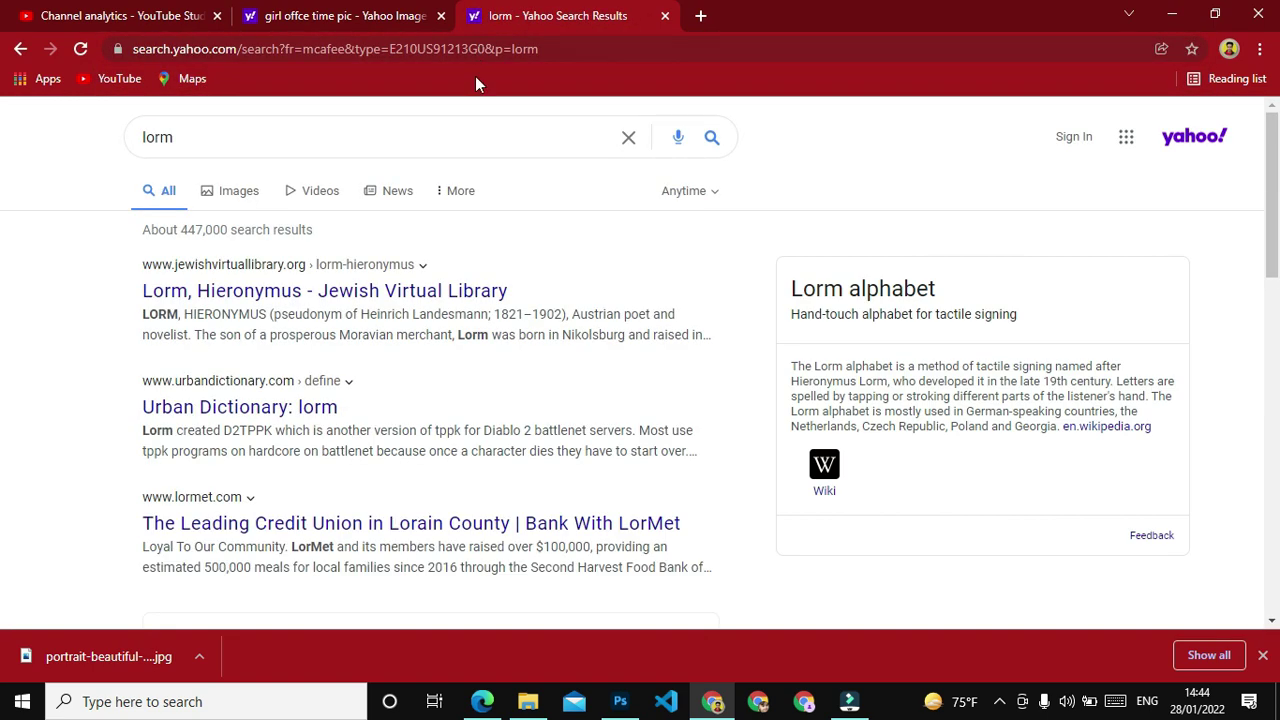
{"action": "left_click", "coordinate": [303, 291]}
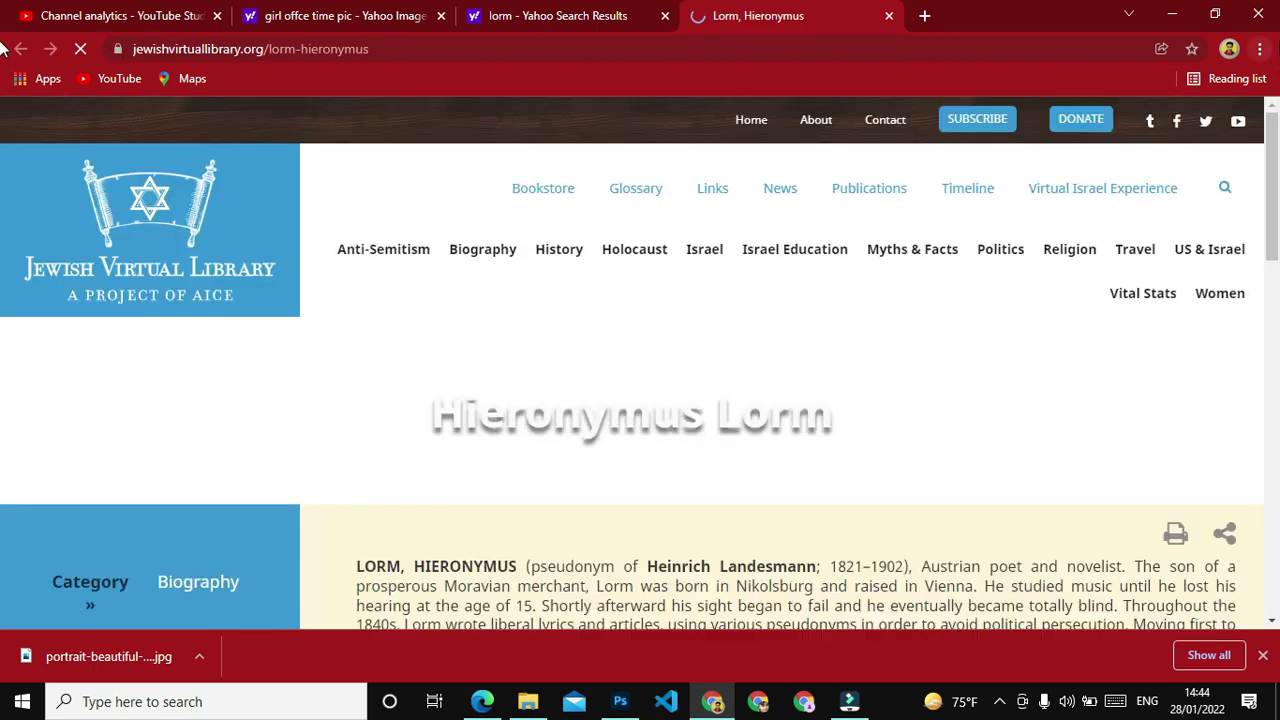
Highlight the Hieronymus Lorm article's opening lines, then return to Photoshop and select Shape 6.
{"action": "scroll", "coordinate": [637, 280], "scroll_direction": "down", "scroll_amount": 3}
{"action": "scroll", "coordinate": [558, 336], "scroll_direction": "down", "scroll_amount": 3}
{"action": "scroll", "coordinate": [484, 320], "scroll_direction": "up", "scroll_amount": 2}
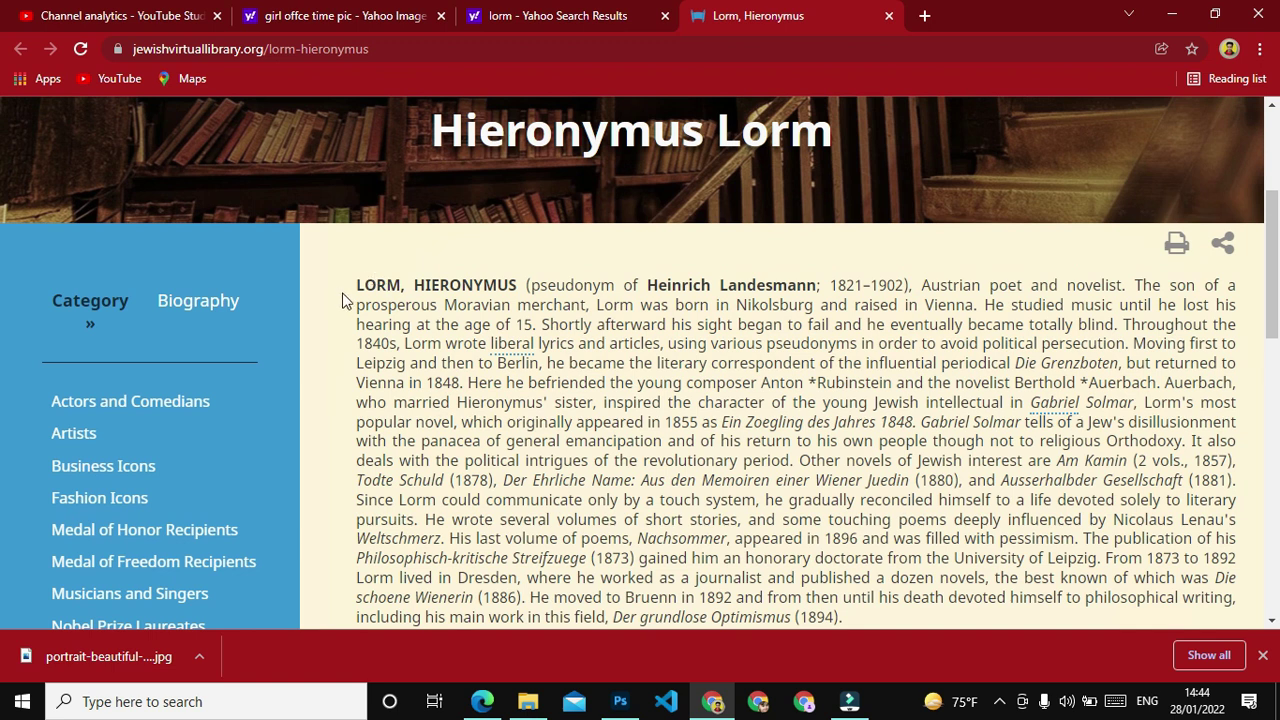
{"action": "mouse_move", "coordinate": [351, 288]}
{"action": "left_mouse_down"}
{"action": "mouse_move", "coordinate": [590, 323]}
{"action": "mouse_move", "coordinate": [587, 304]}
{"action": "mouse_move", "coordinate": [752, 304]}
{"action": "left_mouse_up"}
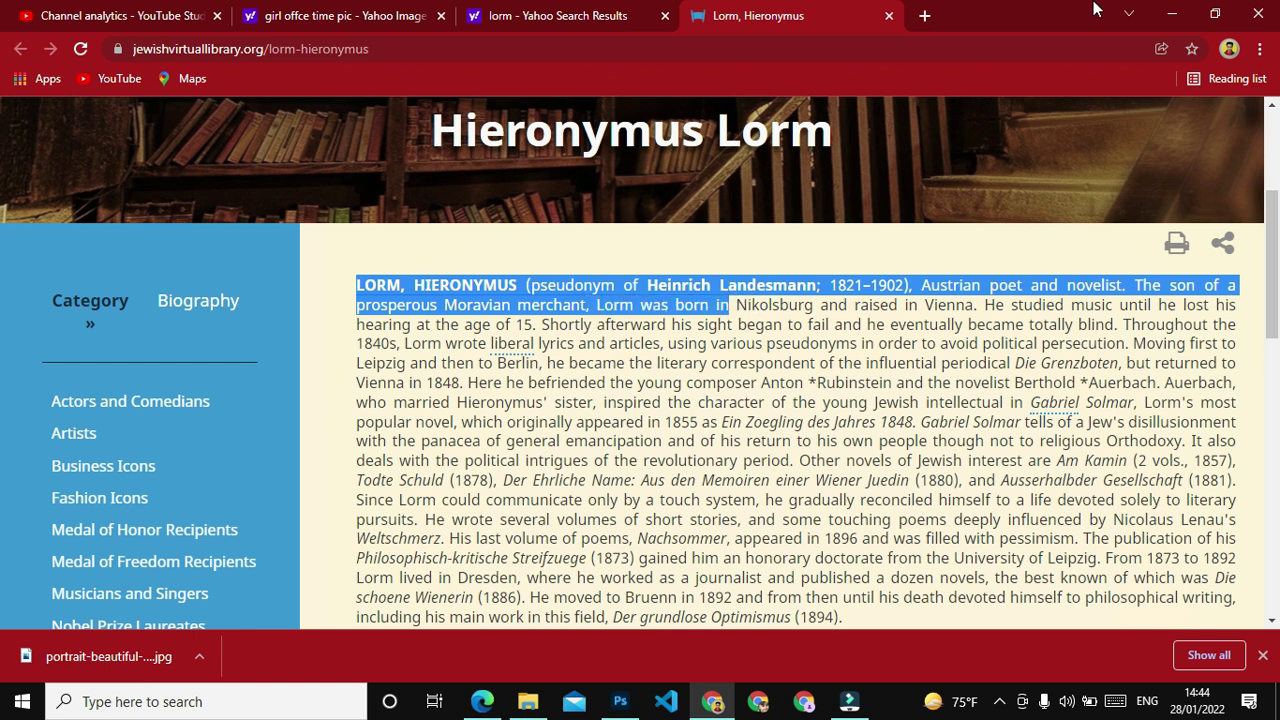
{"action": "left_click", "coordinate": [1172, 14]}
{"action": "left_click", "coordinate": [645, 369]}
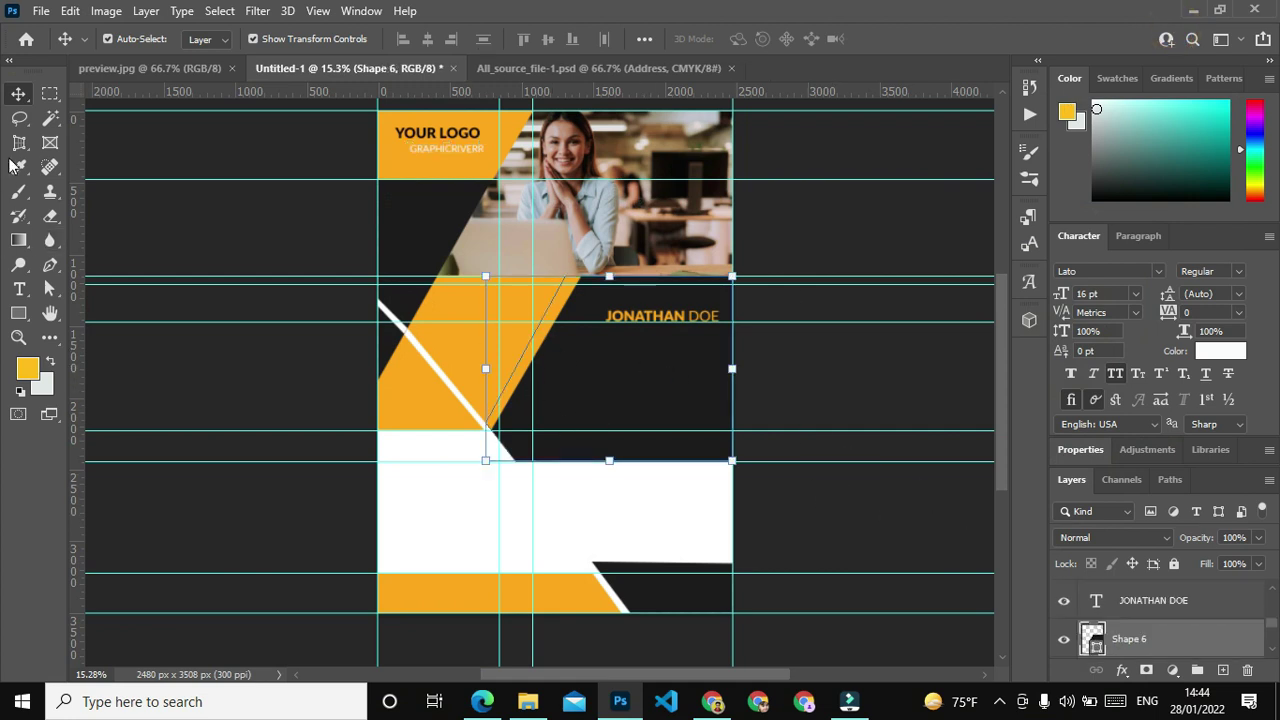
Add a placeholder Lorem ipsum paragraph inside Shape 6, positioned below the JONATHAN DOE heading.
{"action": "left_click", "coordinate": [19, 289]}
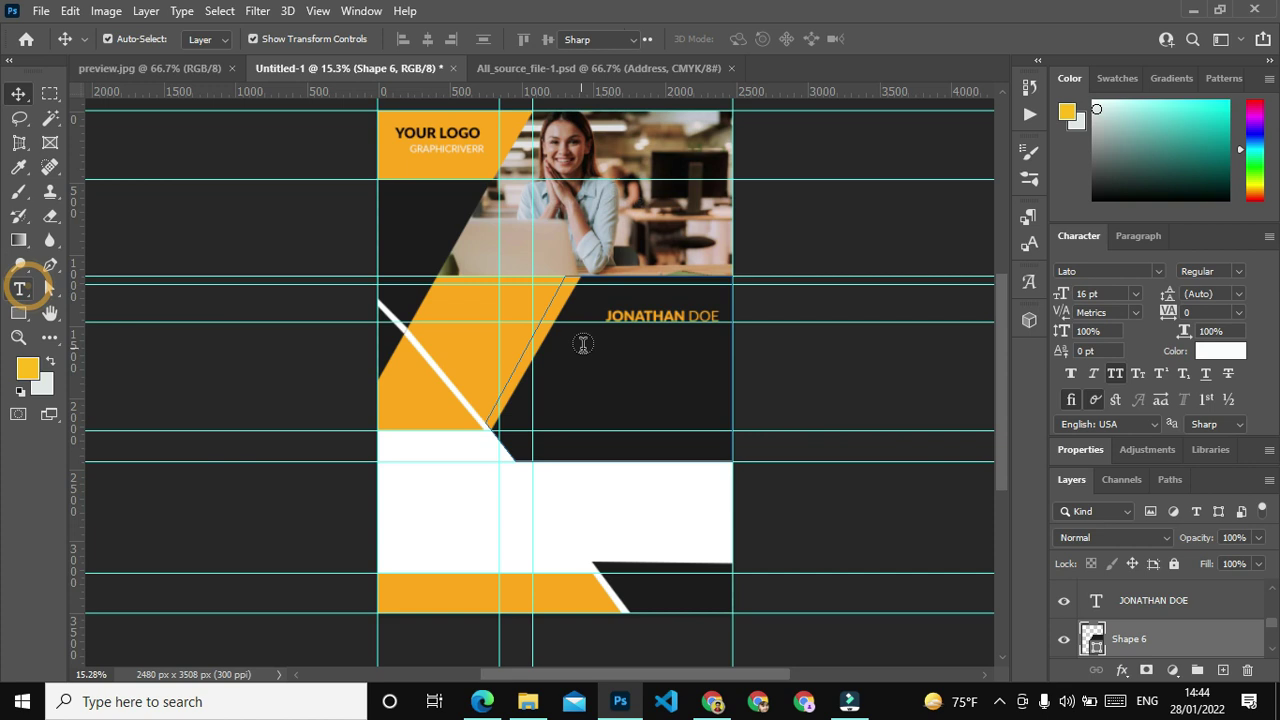
{"action": "left_click", "coordinate": [669, 386]}
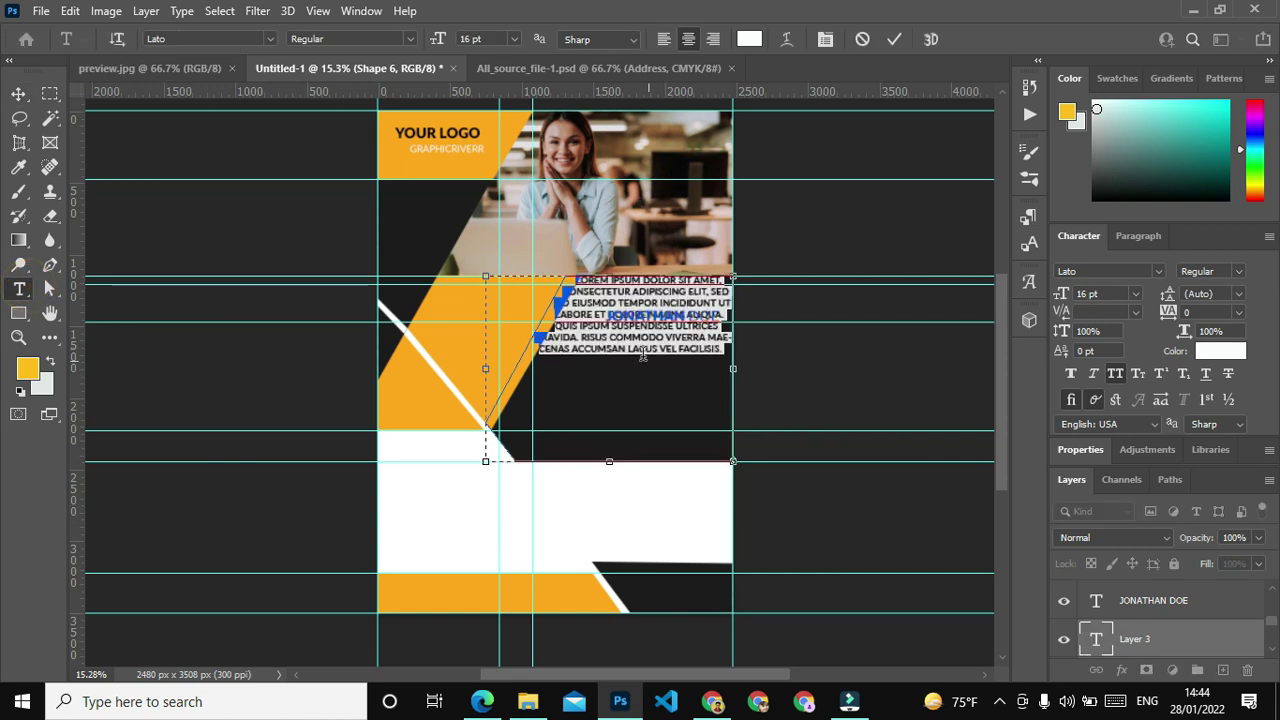
{"action": "left_click", "coordinate": [18, 92]}
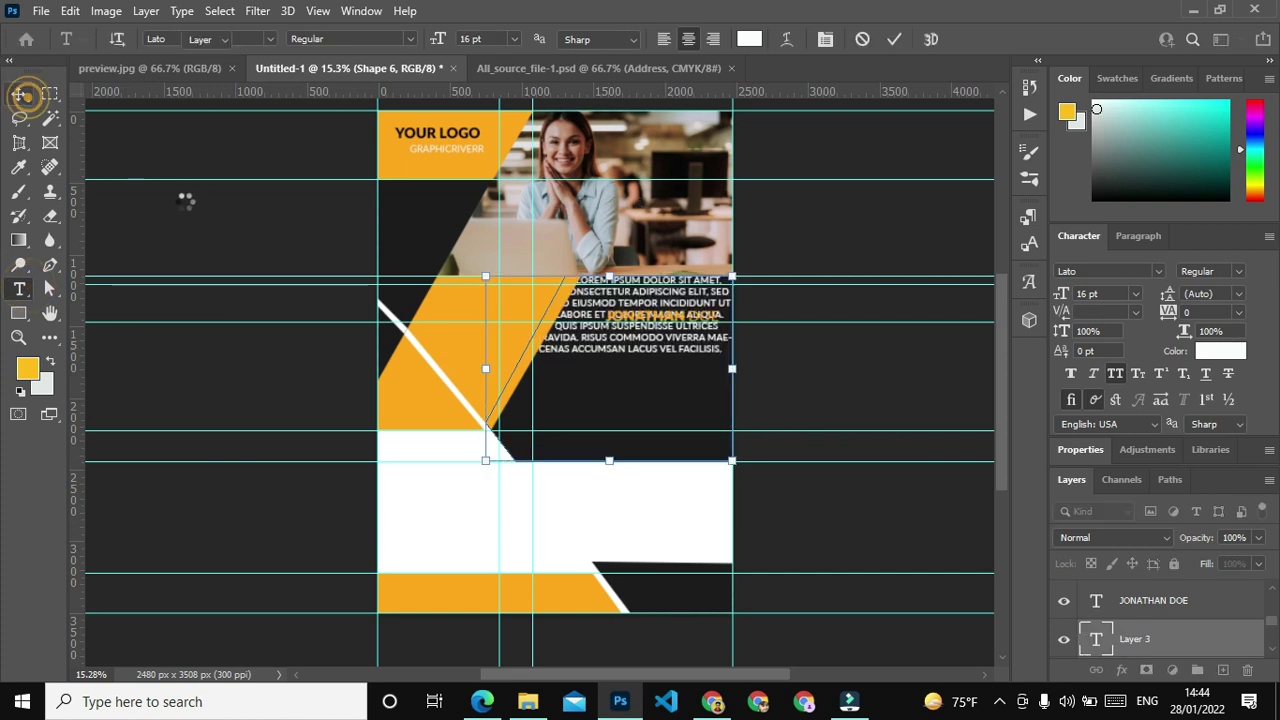
{"action": "left_click", "coordinate": [189, 200]}
{"action": "left_click", "coordinate": [898, 360]}
{"action": "left_click_drag", "start_coordinate": [662, 341], "coordinate": [660, 407]}
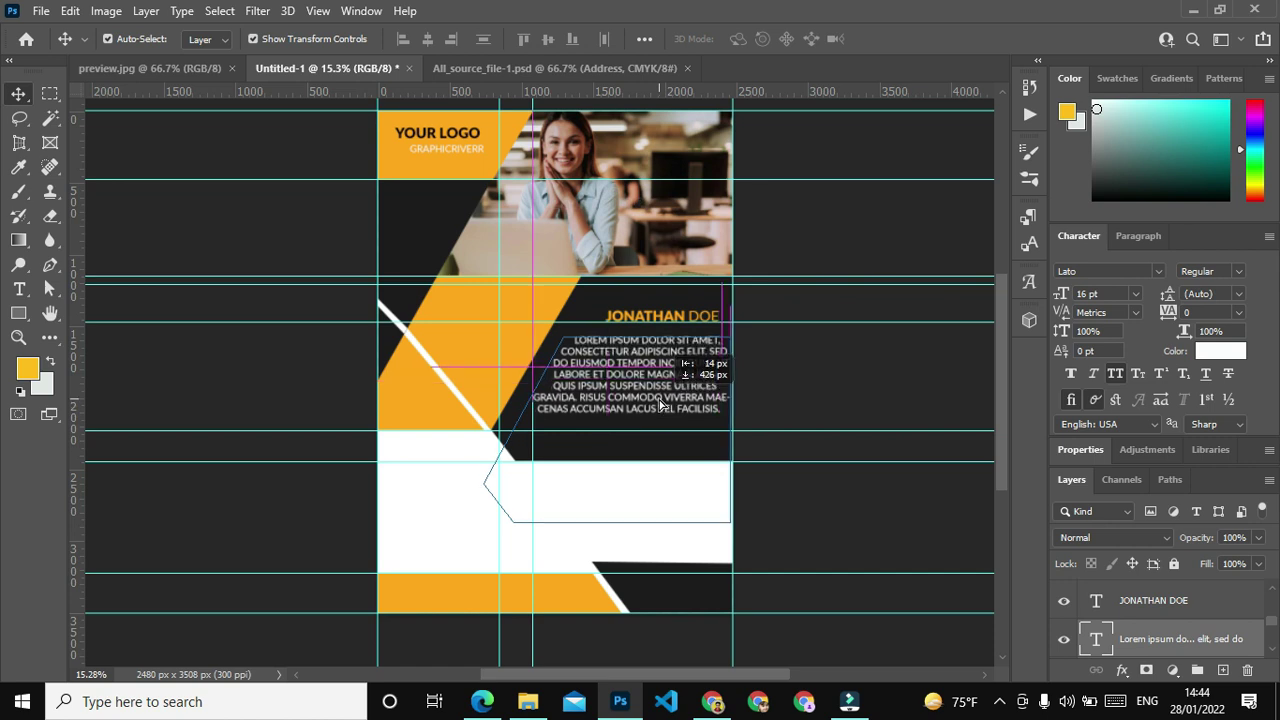
{"action": "left_click", "coordinate": [855, 382]}
Set the whole Lorem ipsum paragraph to Faux Bold.
{"action": "left_click", "coordinate": [642, 383]}
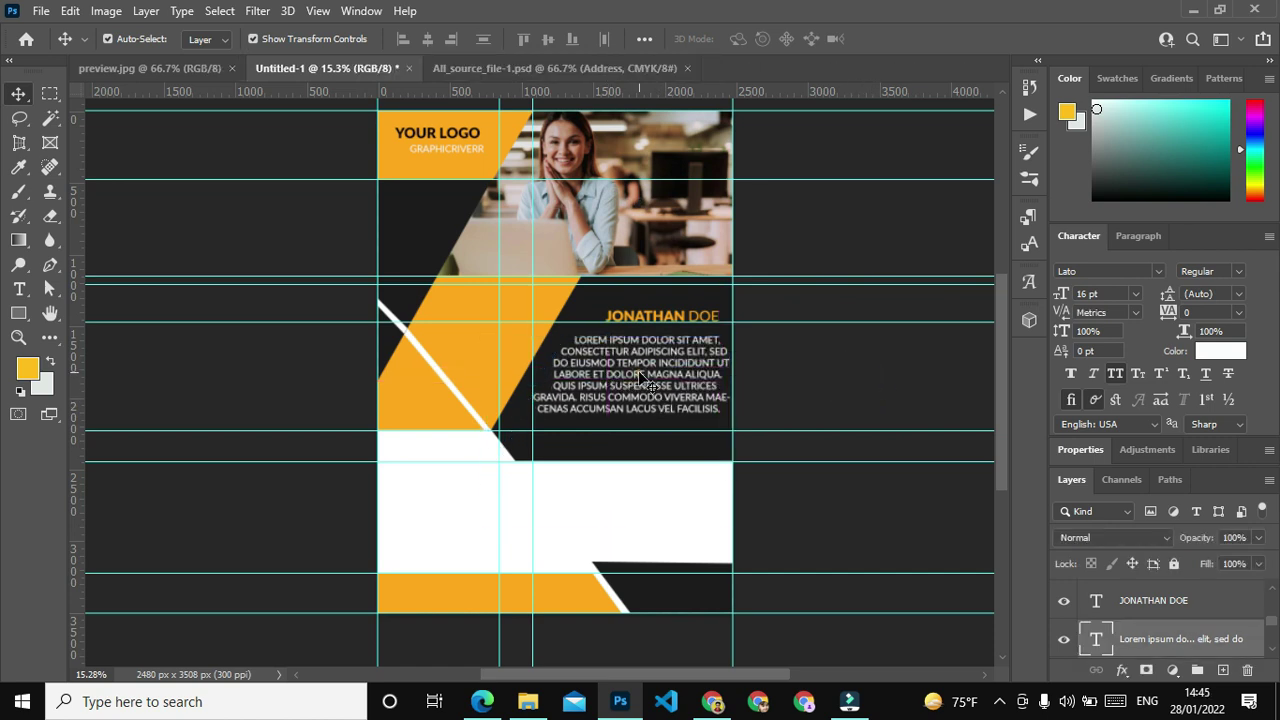
{"action": "double_click", "coordinate": [1090, 636]}
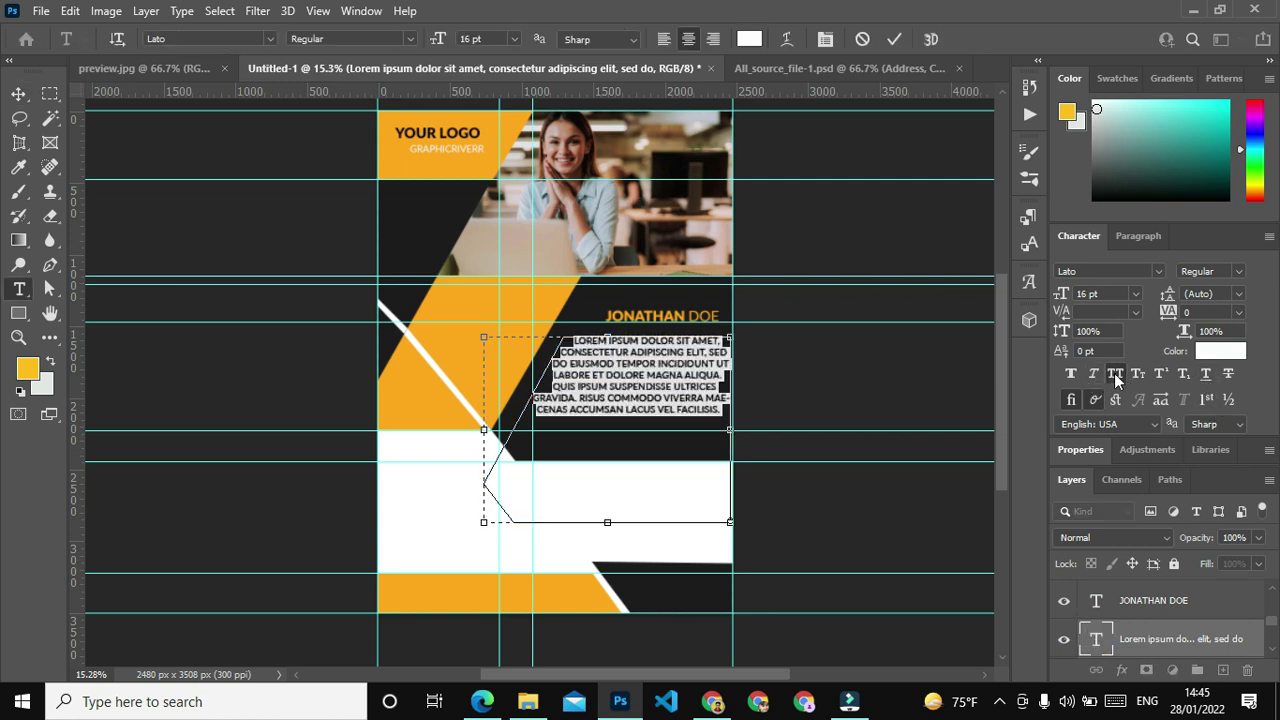
{"action": "left_click", "coordinate": [1071, 373]}
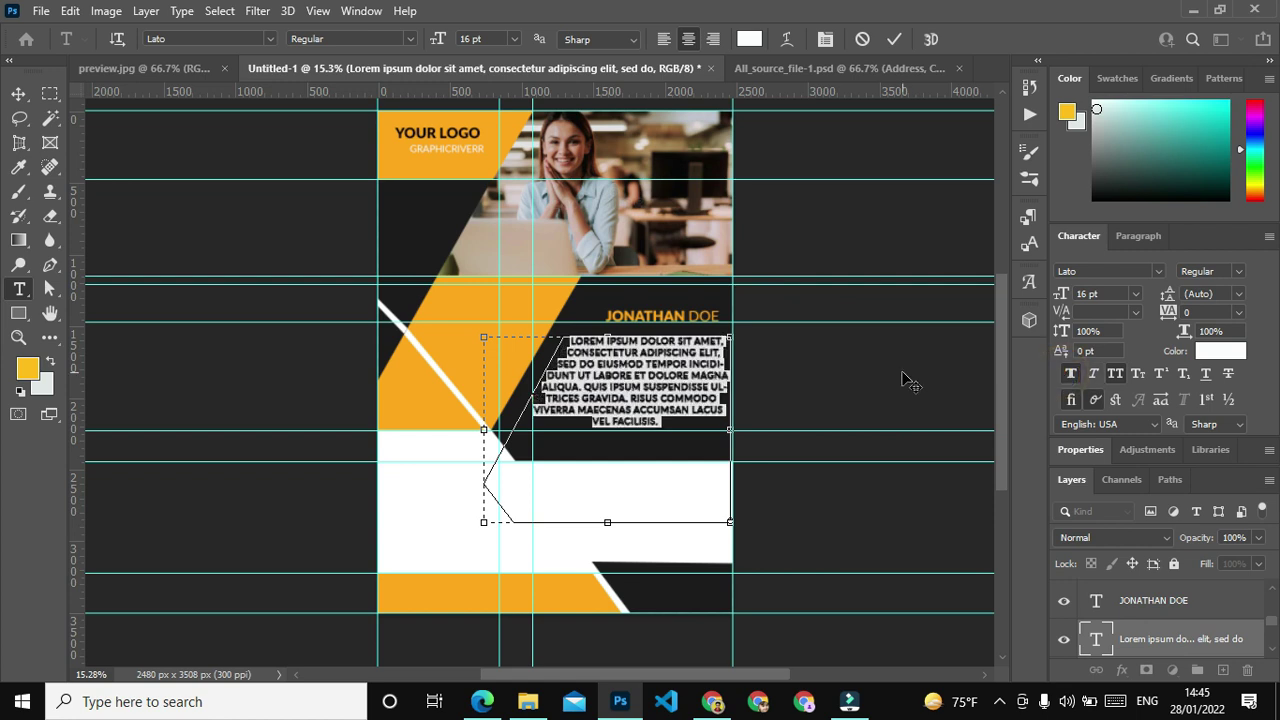
Switch the Lorem ipsum paragraph from All Caps to Small Caps and commit the edit.
{"action": "left_click", "coordinate": [1115, 374]}
{"action": "left_click", "coordinate": [1138, 374]}
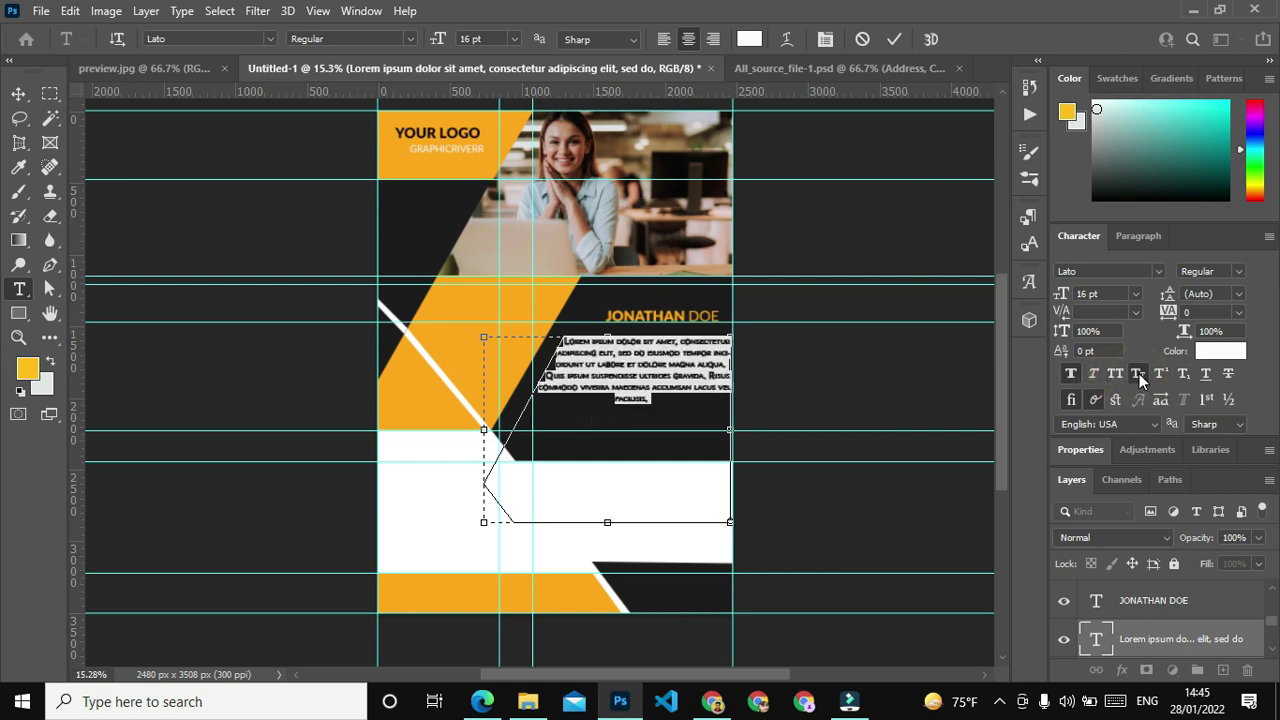
{"action": "left_click", "coordinate": [871, 376]}
{"action": "left_click", "coordinate": [18, 94]}
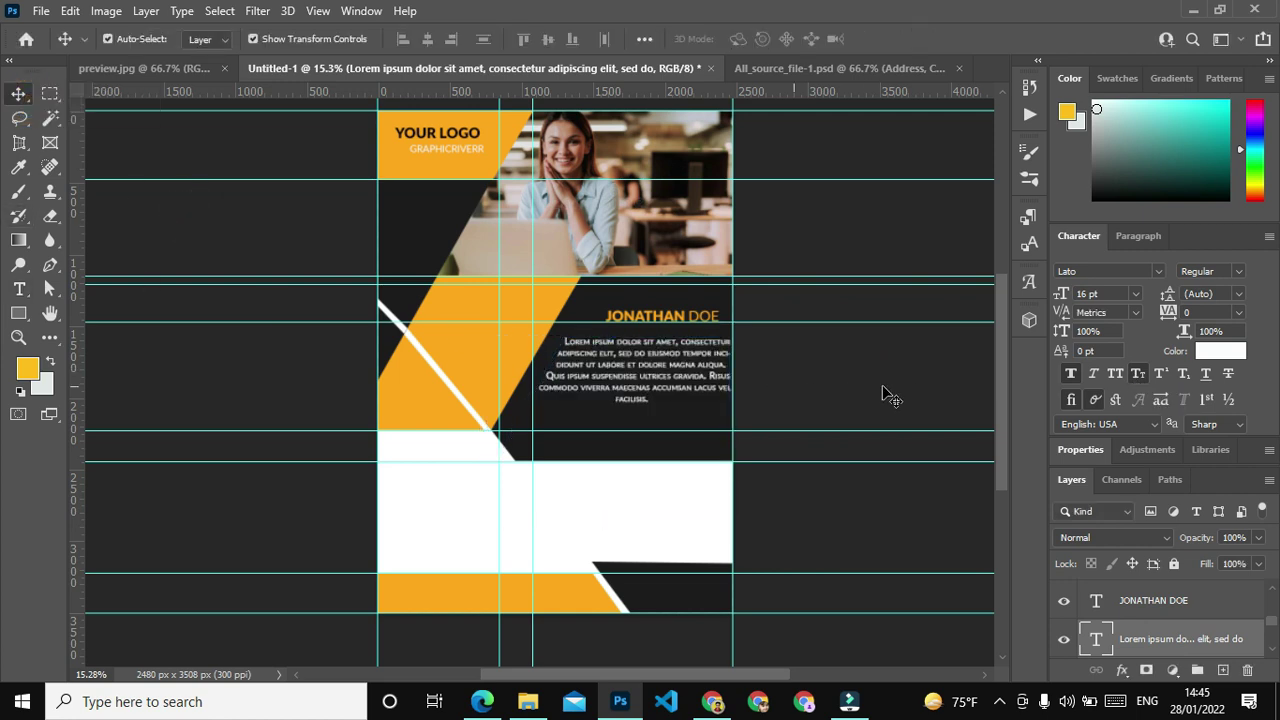
Nudge the paragraph so it sits just below the JONATHAN DOE name.
{"action": "left_click", "coordinate": [882, 386]}
{"action": "left_click_drag", "start_coordinate": [622, 376], "coordinate": [624, 366]}
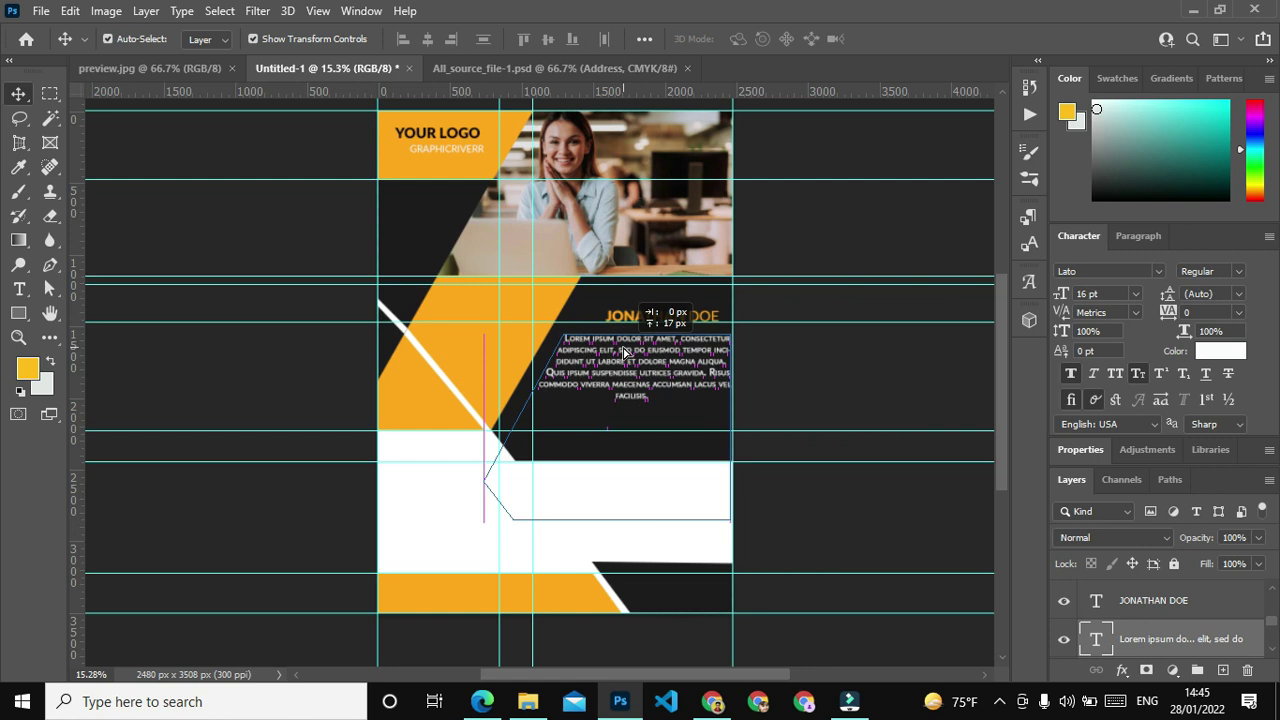
{"action": "left_click_drag", "start_coordinate": [624, 366], "coordinate": [638, 382]}
{"action": "left_click", "coordinate": [900, 369]}
Set the paragraph's font size to 18 pt and check how it reflows.
{"action": "left_click", "coordinate": [1134, 296]}
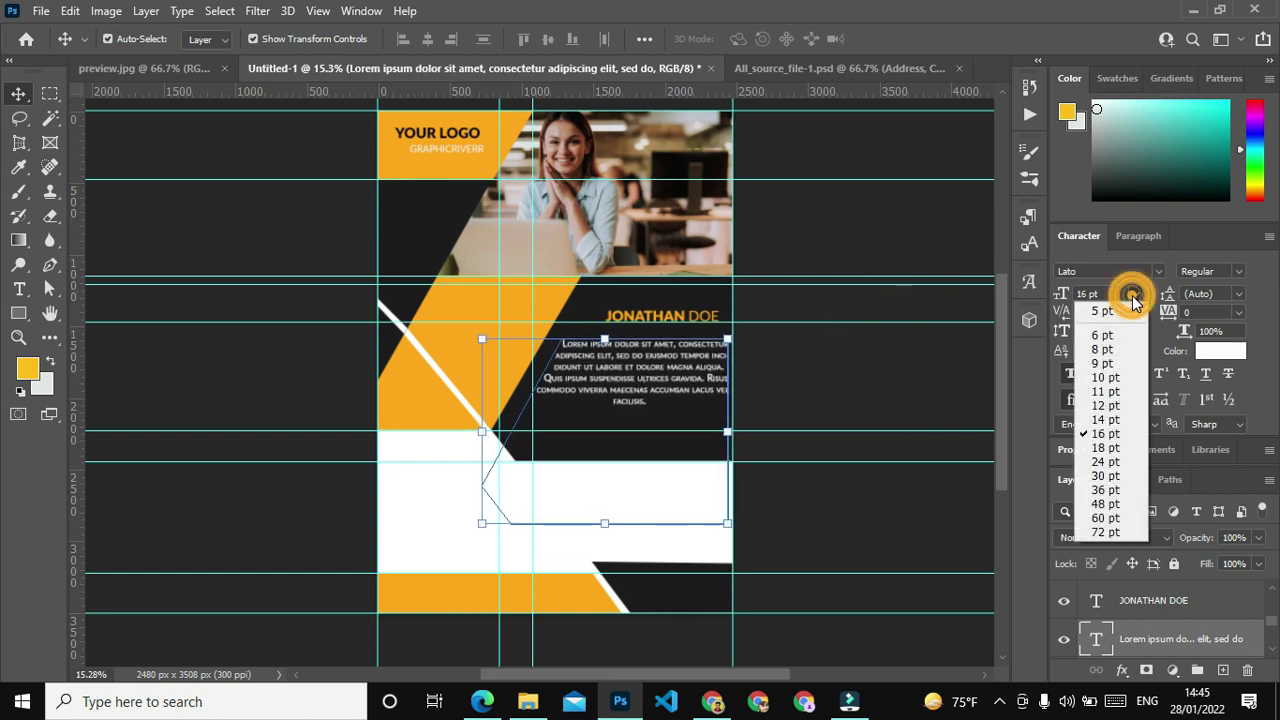
{"action": "left_click", "coordinate": [1106, 448]}
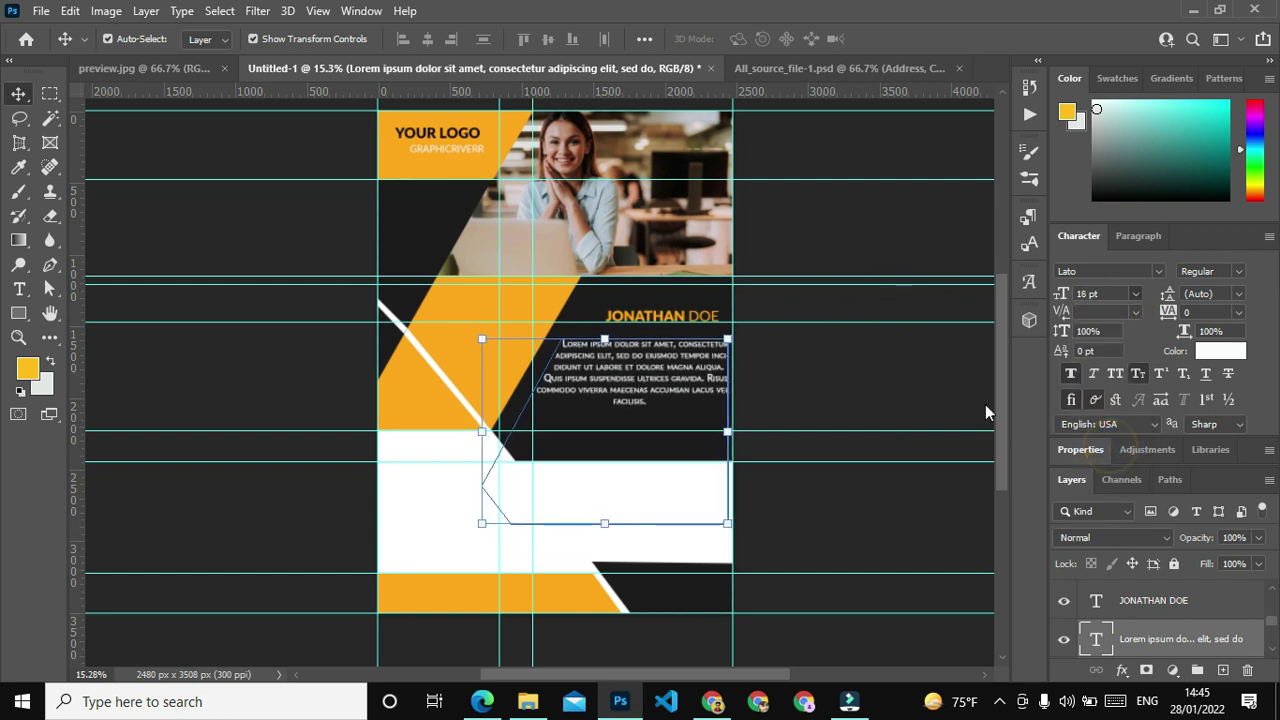
{"action": "left_click", "coordinate": [914, 390]}
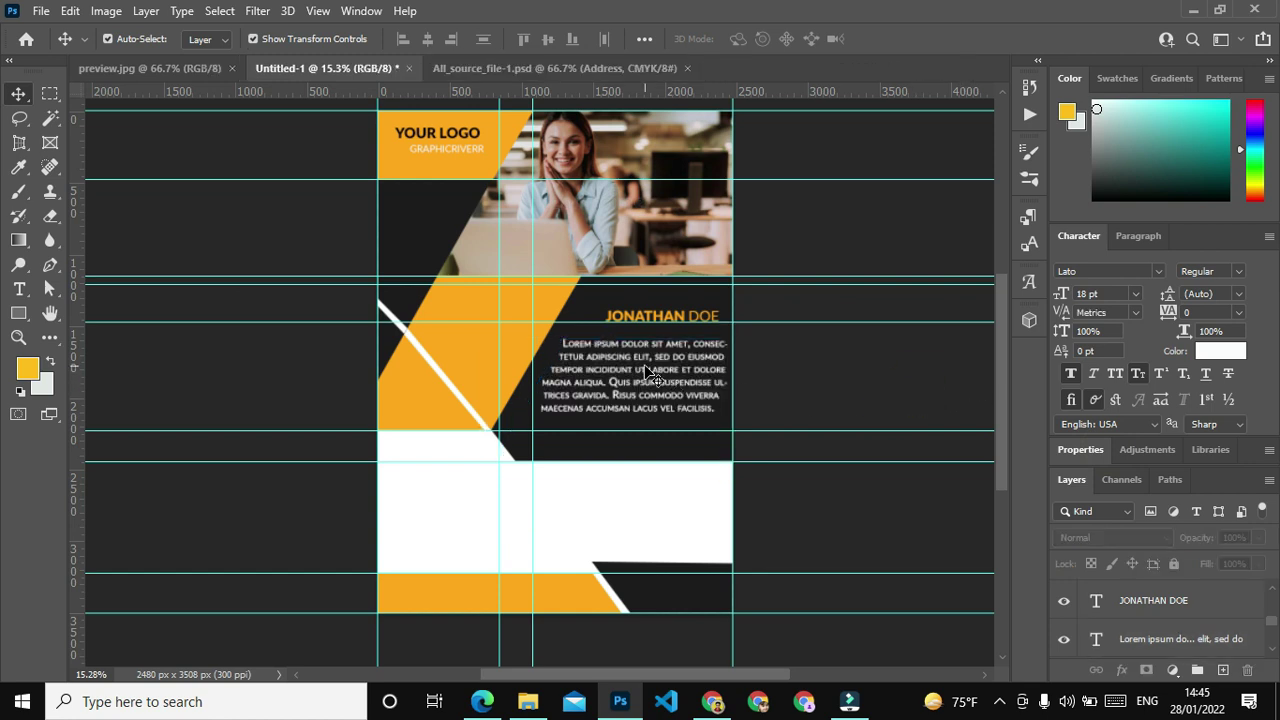
{"action": "left_click", "coordinate": [648, 372]}
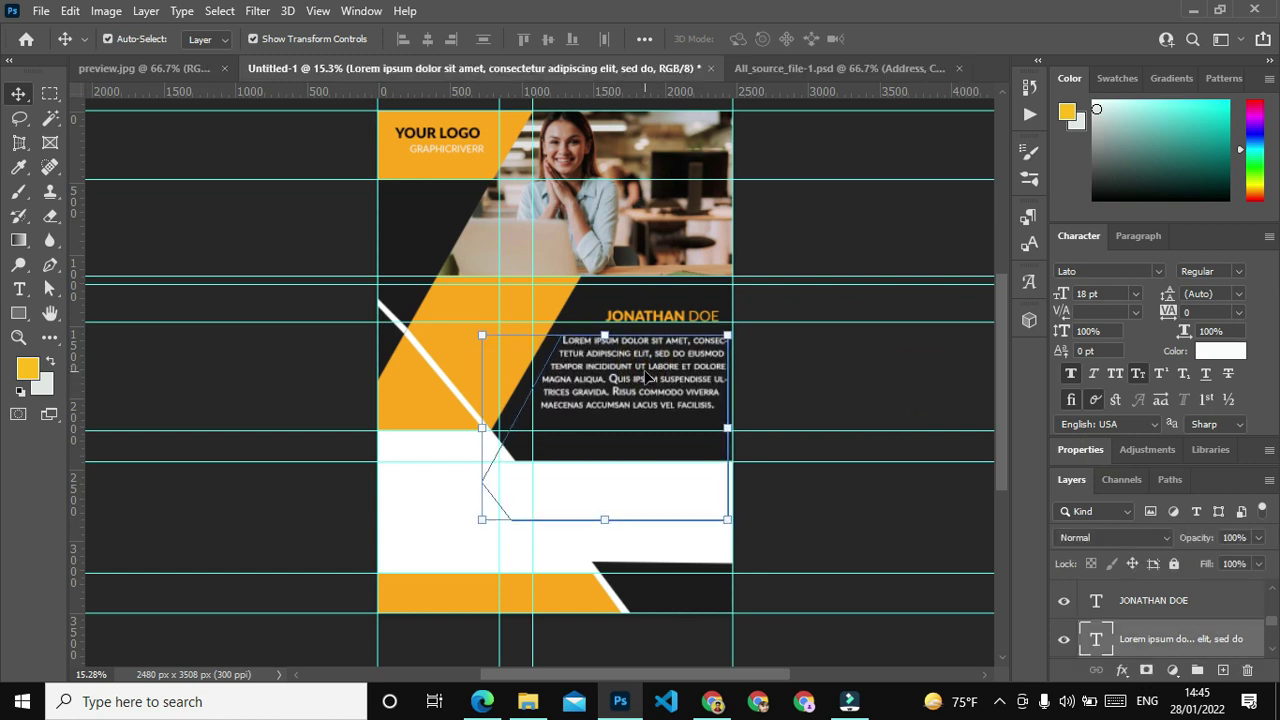
{"action": "left_click", "coordinate": [910, 390]}
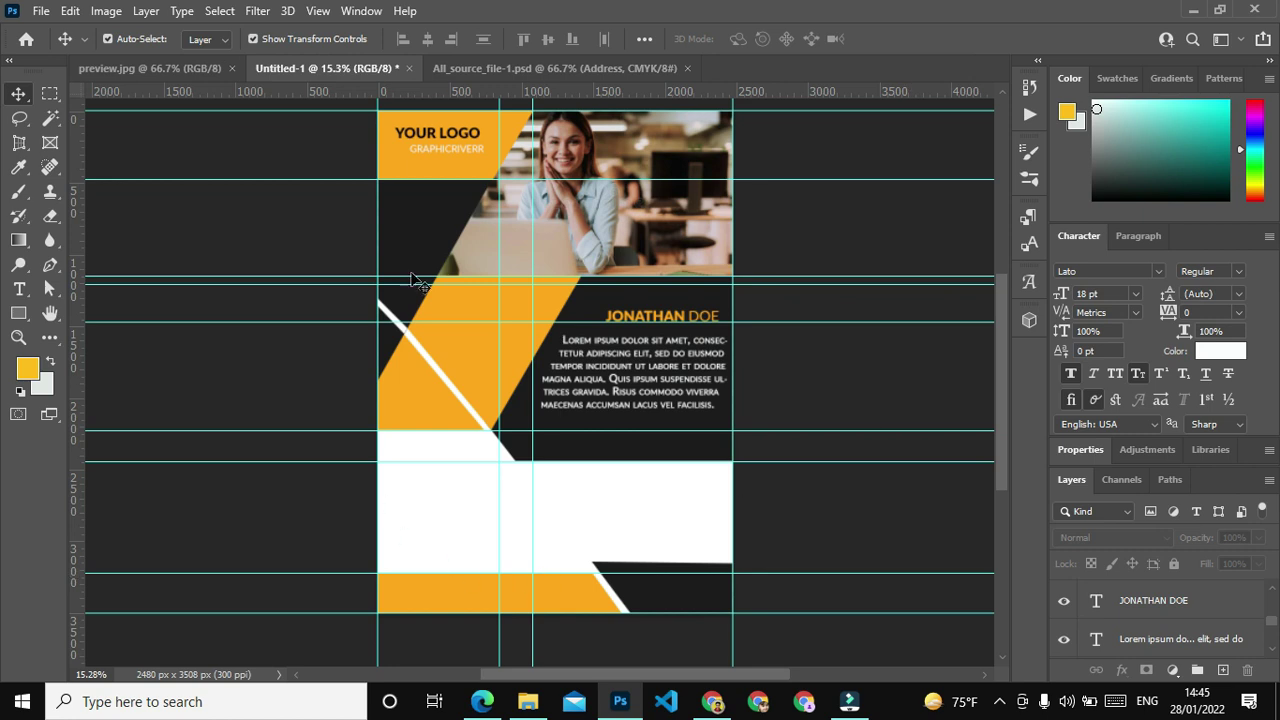
Drag the Email/Website layer from All_source_file into the flyer, above the bottom orange band.
{"action": "left_click", "coordinate": [460, 600]}
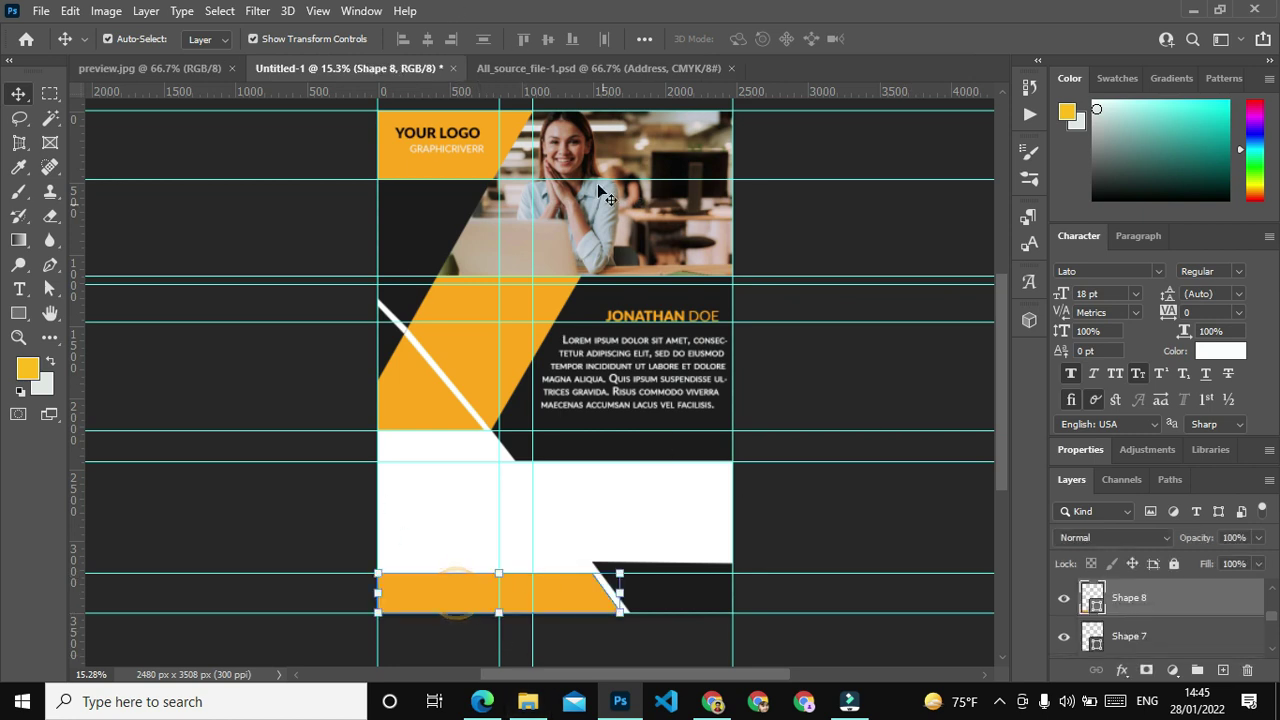
{"action": "left_click", "coordinate": [608, 66]}
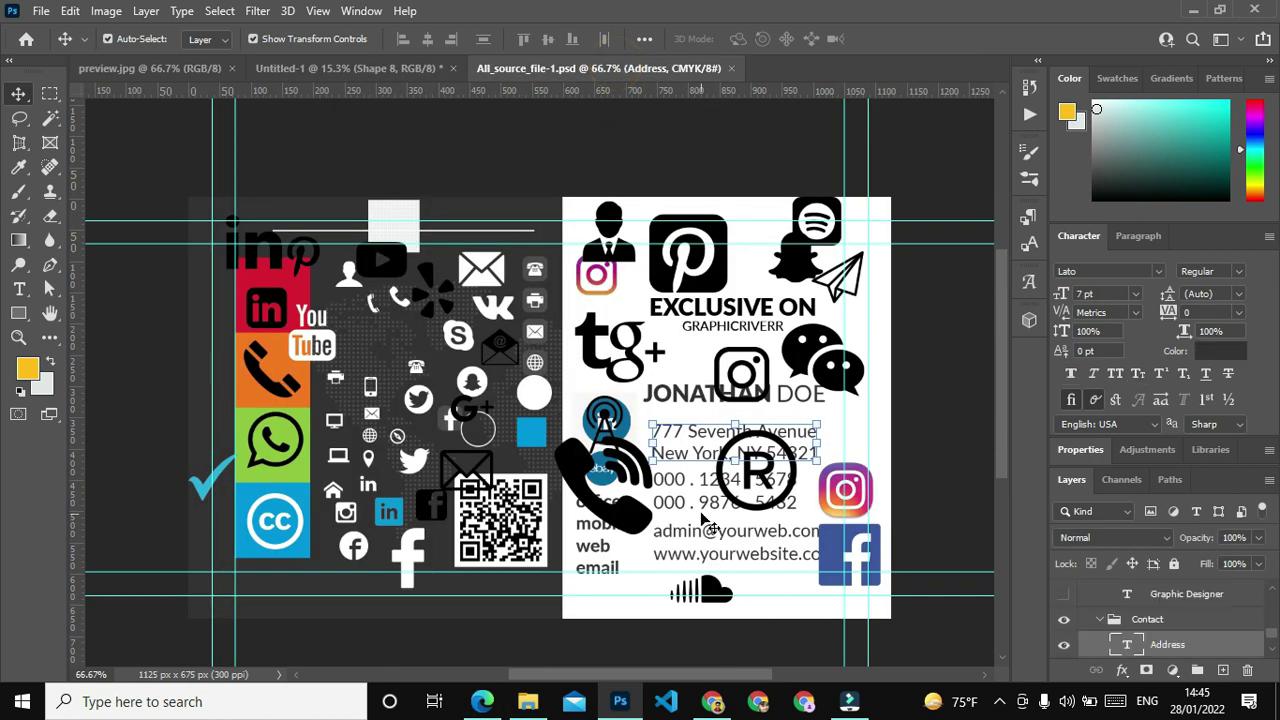
{"action": "left_click_drag", "start_coordinate": [697, 522], "coordinate": [240, 86]}
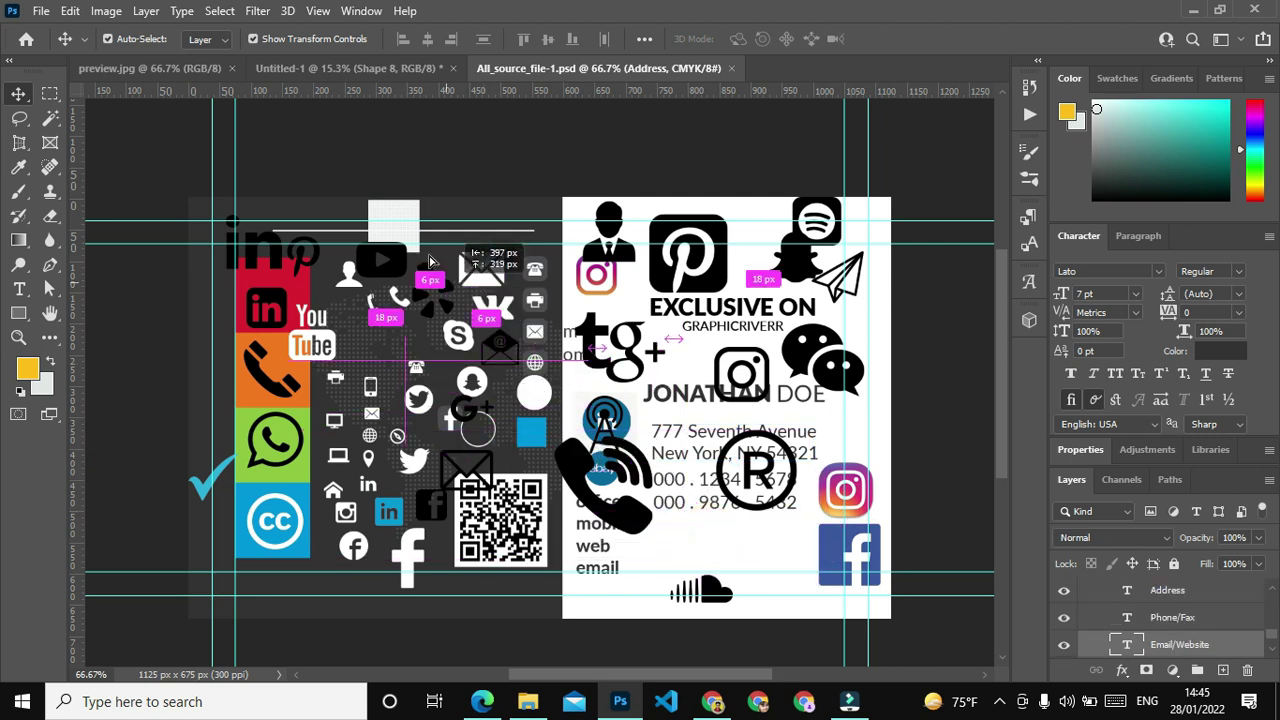
{"action": "mouse_move", "coordinate": [172, 64]}
{"action": "left_mouse_down"}
{"action": "mouse_move", "coordinate": [447, 585]}
{"action": "mouse_move", "coordinate": [482, 596]}
{"action": "left_mouse_up"}
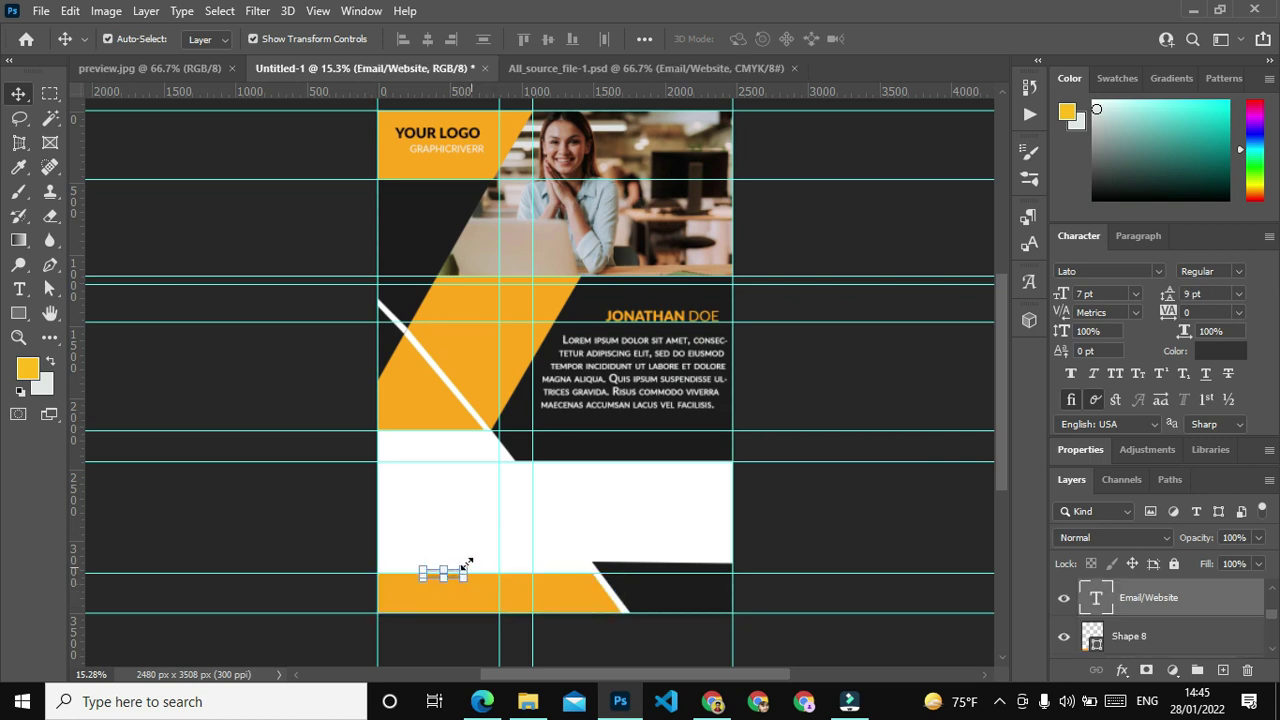
{"action": "left_click", "coordinate": [280, 494]}
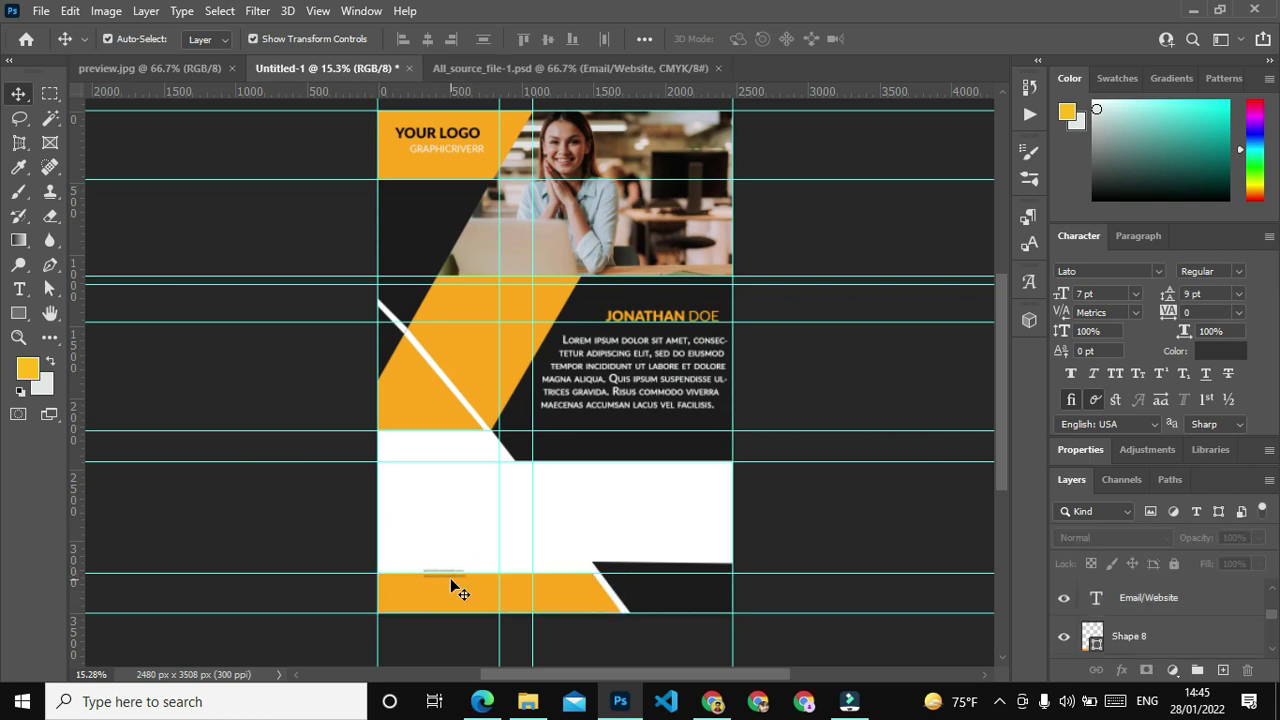
{"action": "left_click", "coordinate": [451, 582]}
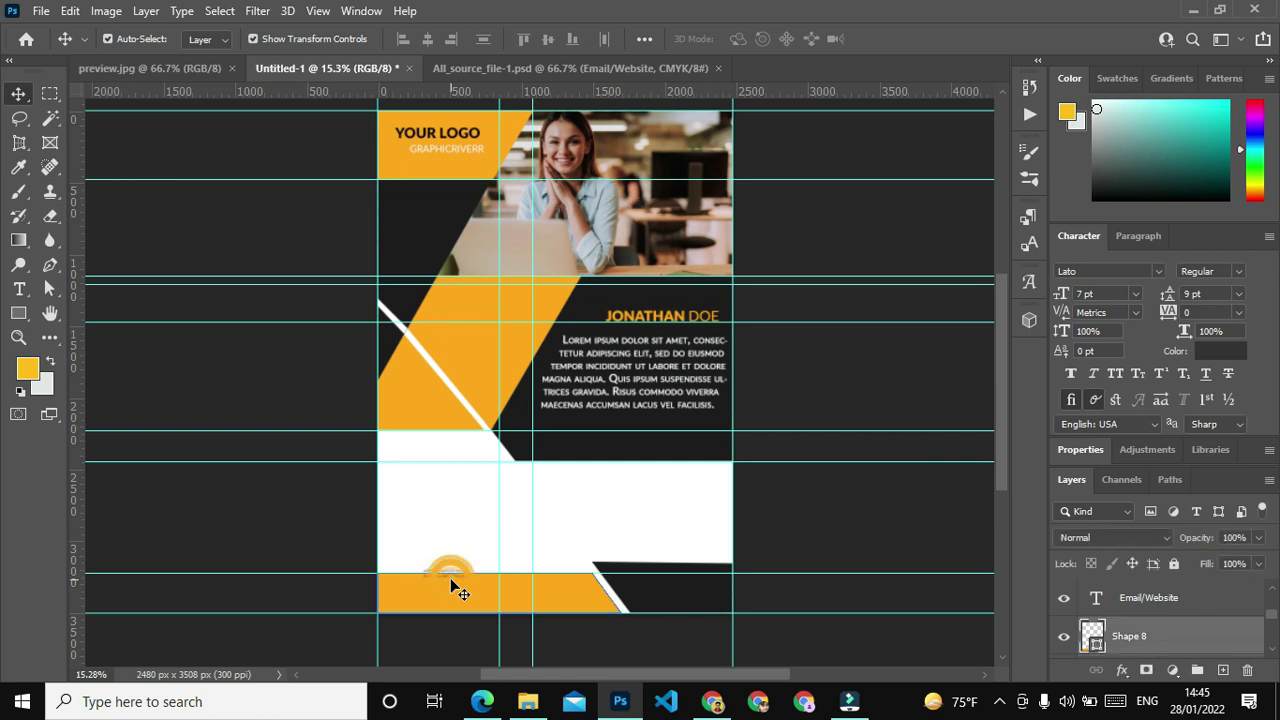
{"action": "left_click", "coordinate": [462, 536]}
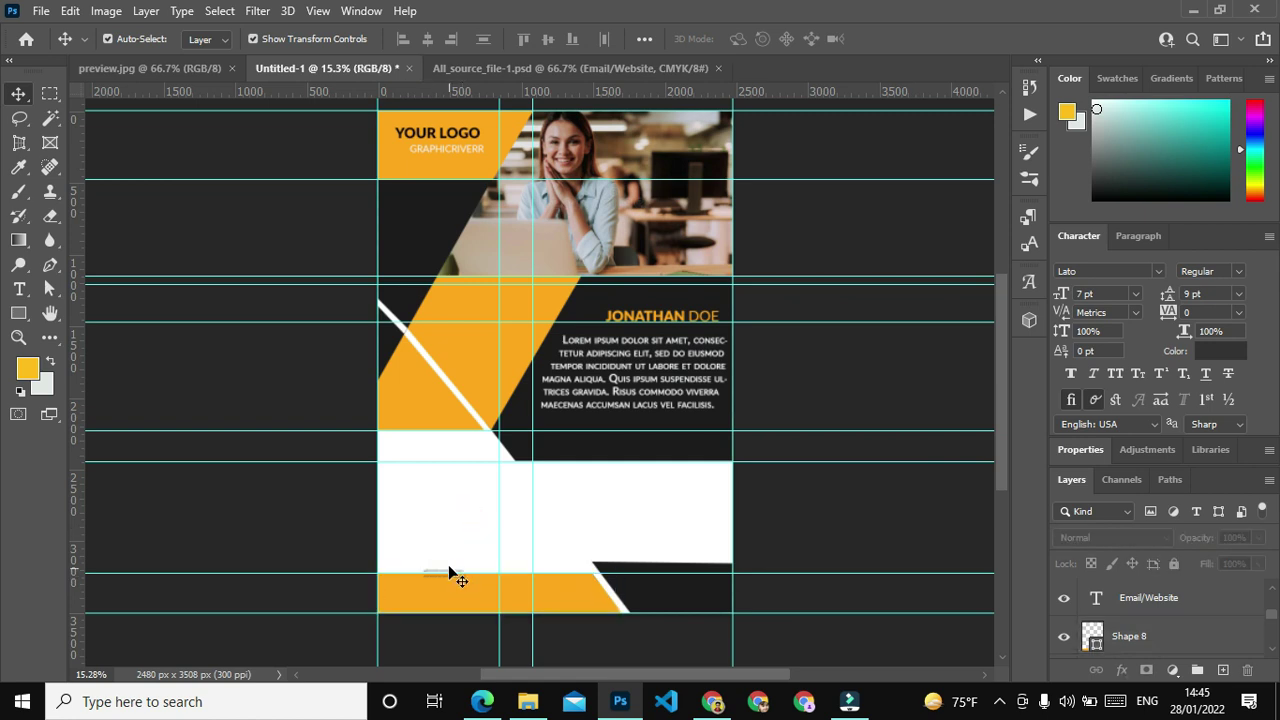
{"action": "left_click", "coordinate": [449, 571]}
Move the email text onto the orange band and set its size to 14 pt.
{"action": "scroll", "coordinate": [450, 578], "scroll_direction": "up", "scroll_amount": 5}
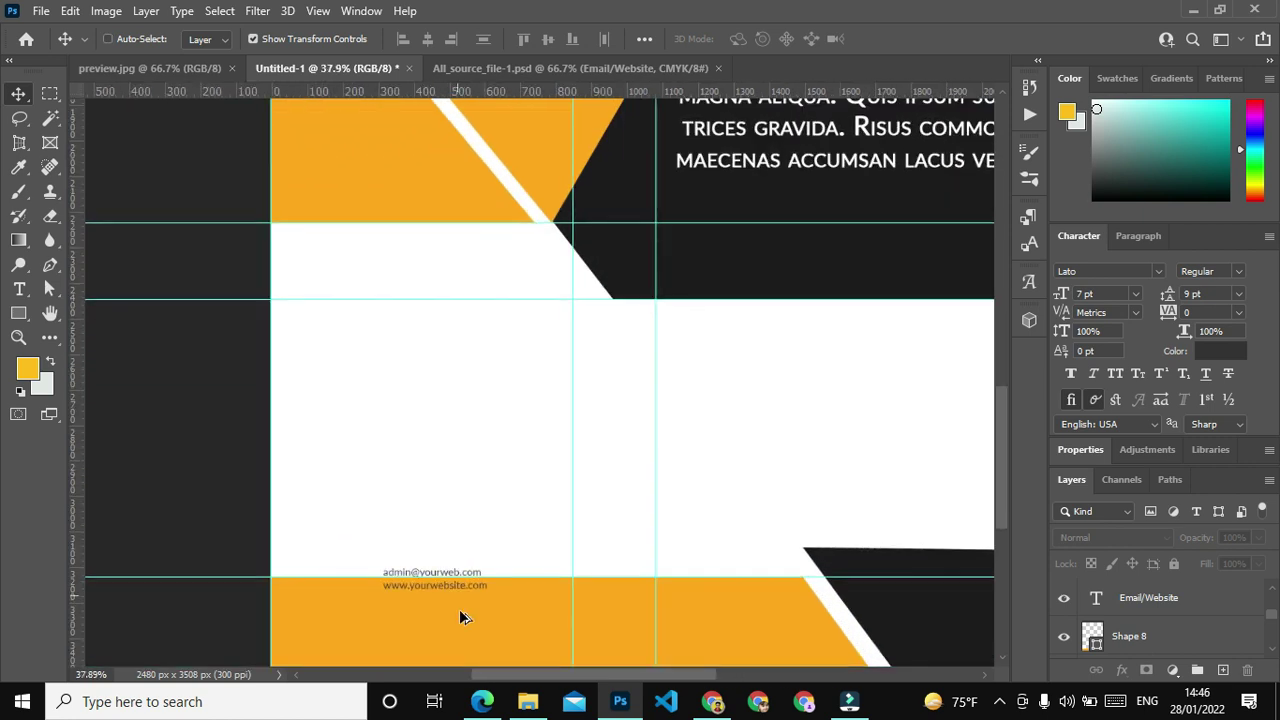
{"action": "left_click_drag", "start_coordinate": [462, 593], "coordinate": [507, 650]}
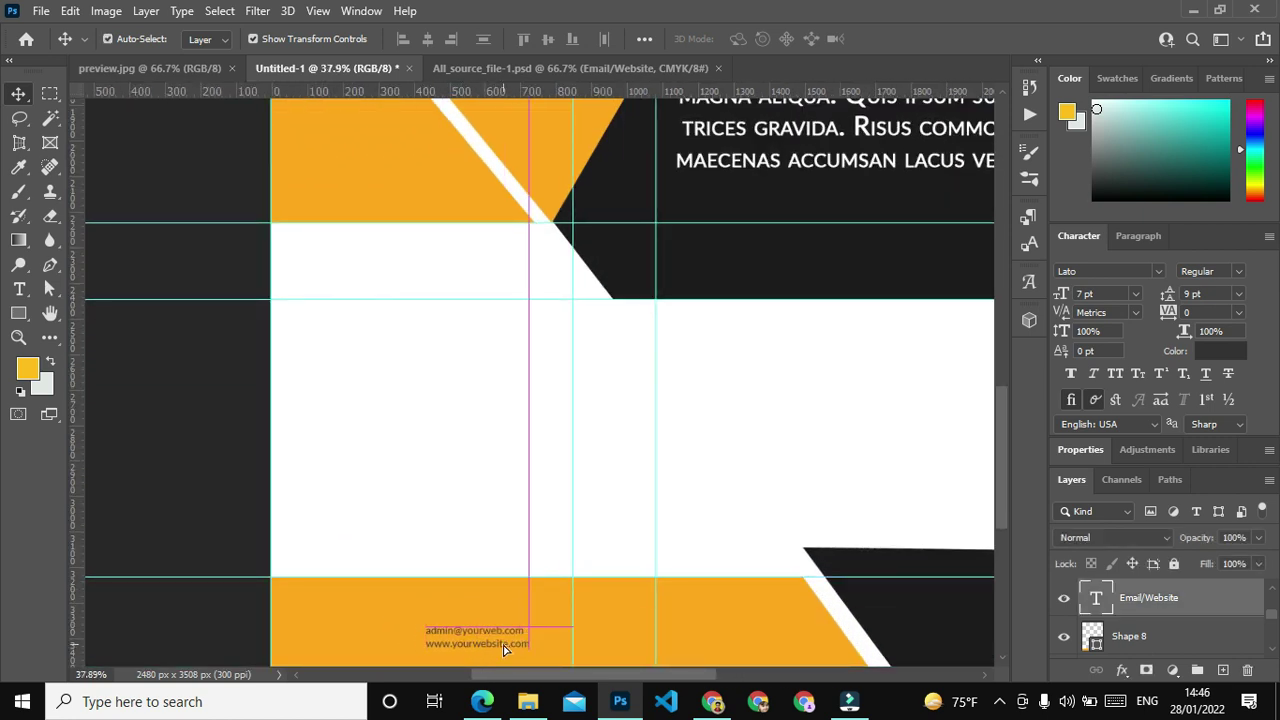
{"action": "left_click", "coordinate": [1136, 294]}
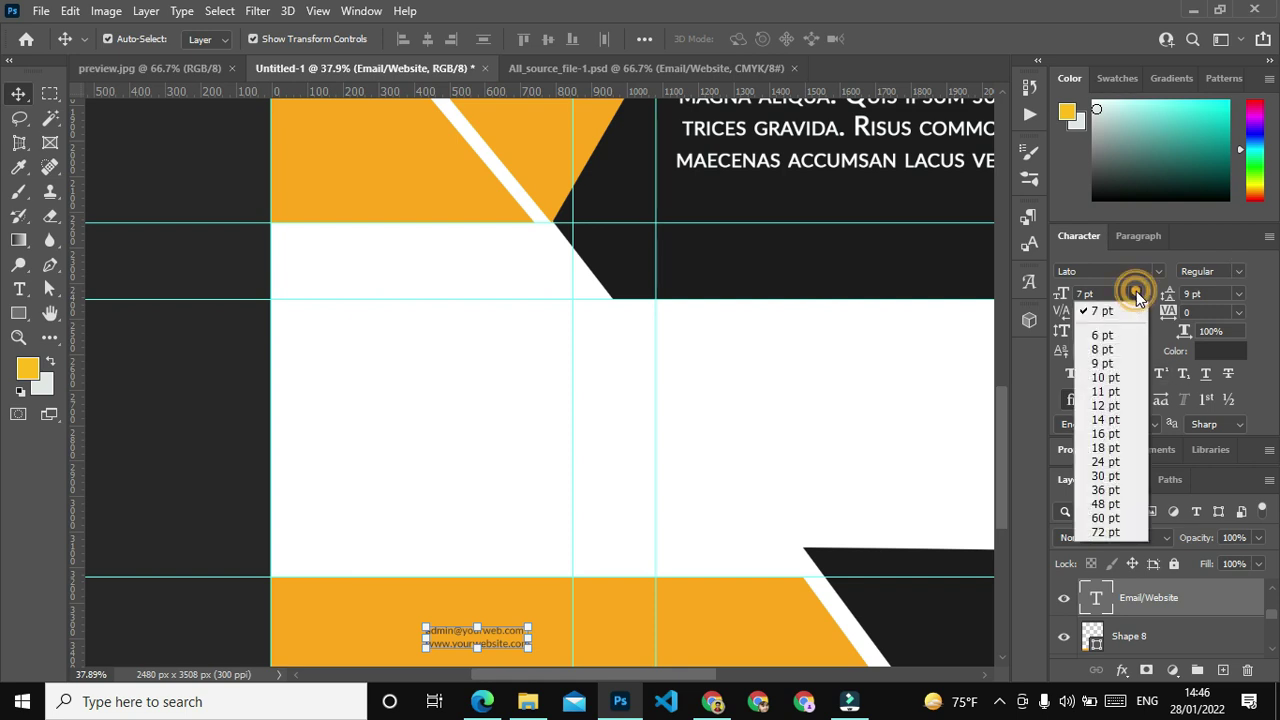
{"action": "left_click", "coordinate": [1112, 404]}
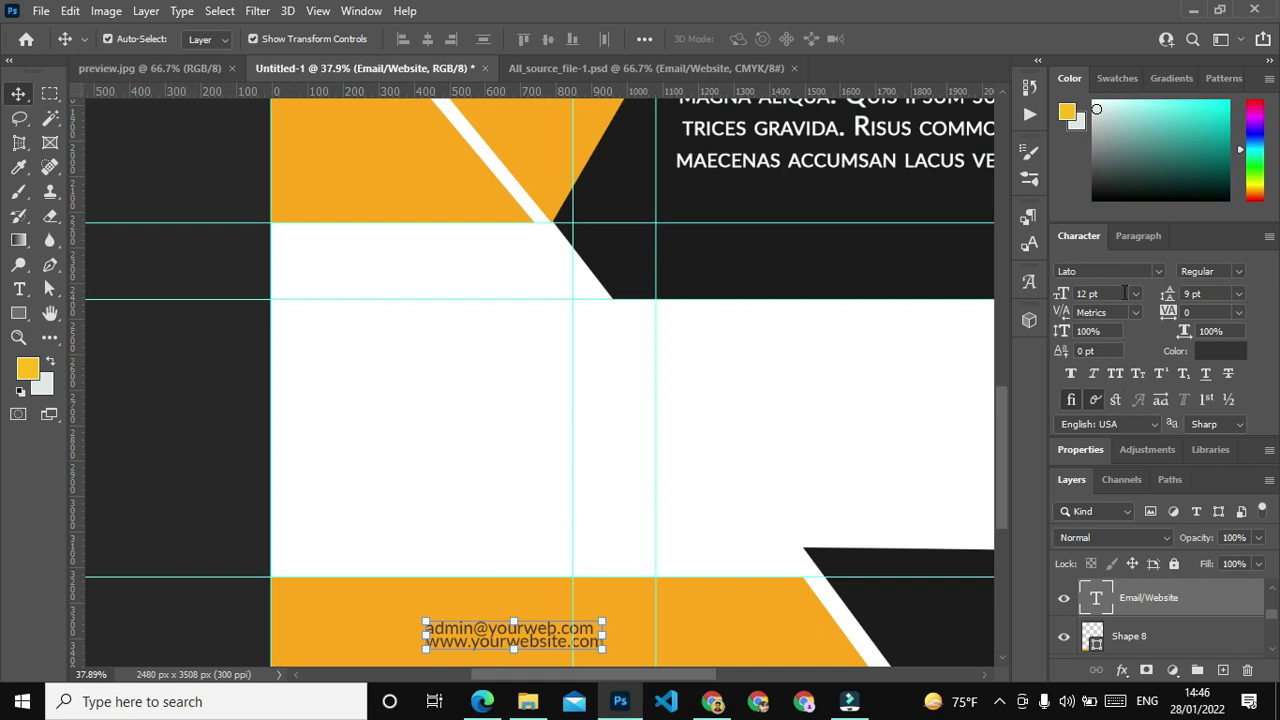
{"action": "left_click", "coordinate": [1136, 294]}
{"action": "left_click", "coordinate": [1118, 424]}
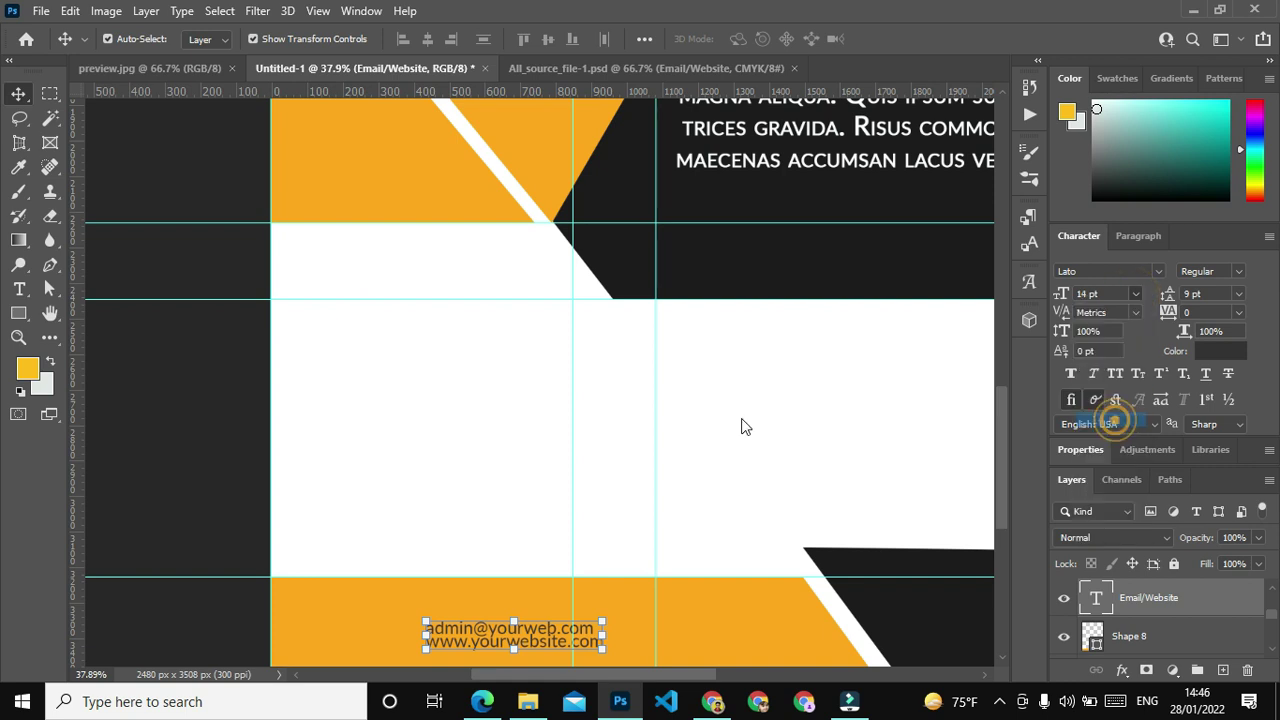
{"action": "scroll", "coordinate": [418, 400], "scroll_direction": "down", "scroll_amount": 1}
{"action": "scroll", "coordinate": [420, 395], "scroll_direction": "down", "scroll_amount": 3}
Shift the email text along the orange band and bring up the preview.jpg image.
{"action": "left_click", "coordinate": [447, 373]}
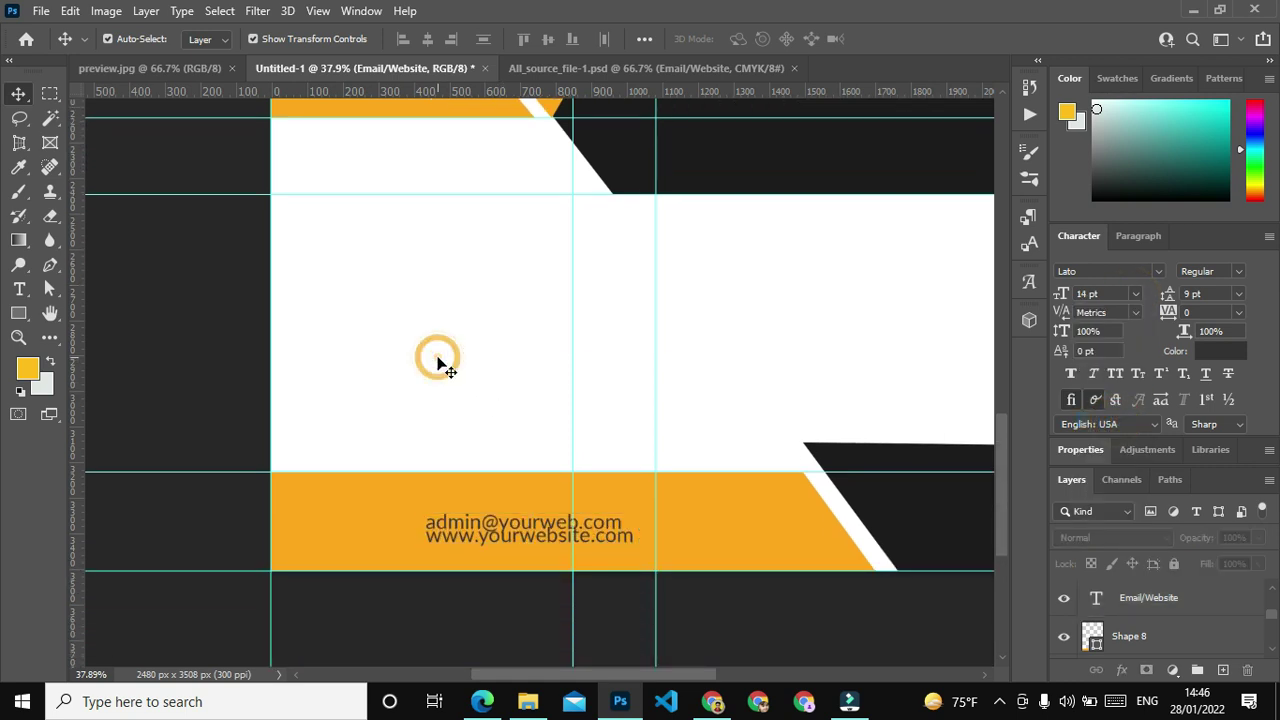
{"action": "mouse_move", "coordinate": [480, 531]}
{"action": "left_mouse_down"}
{"action": "mouse_move", "coordinate": [414, 525]}
{"action": "mouse_move", "coordinate": [491, 513]}
{"action": "left_mouse_up"}
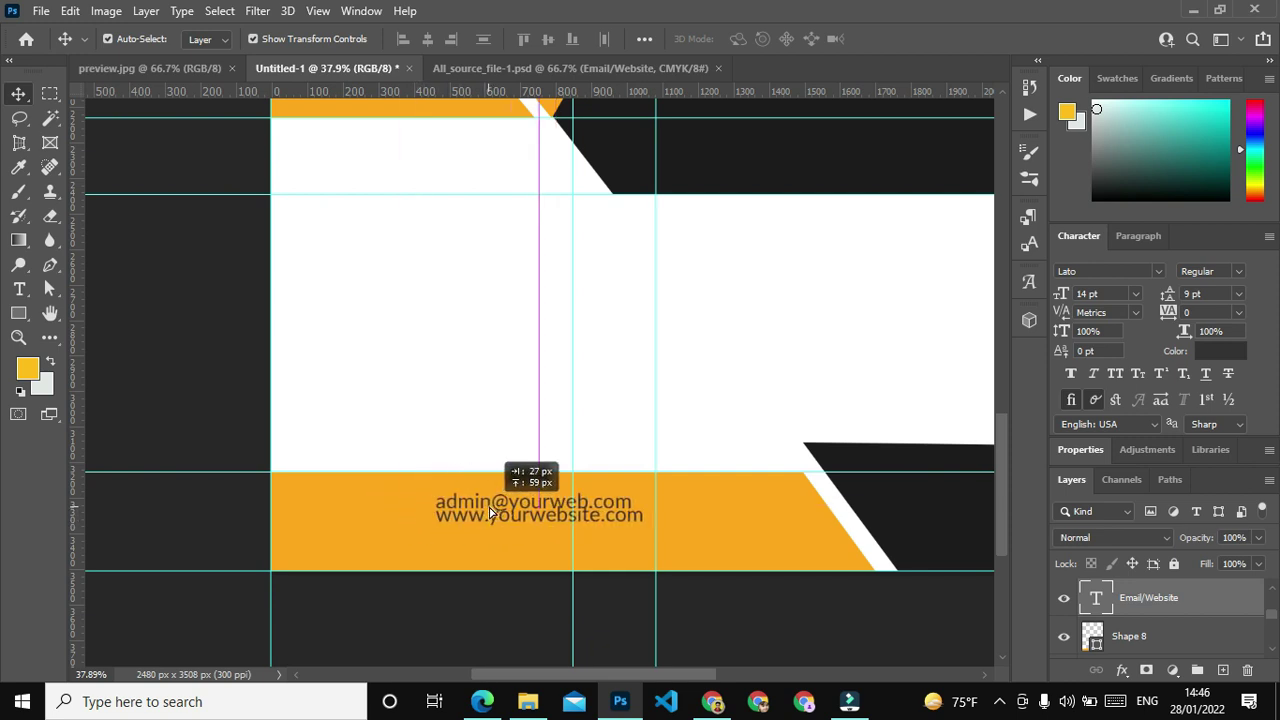
{"action": "left_click", "coordinate": [815, 343]}
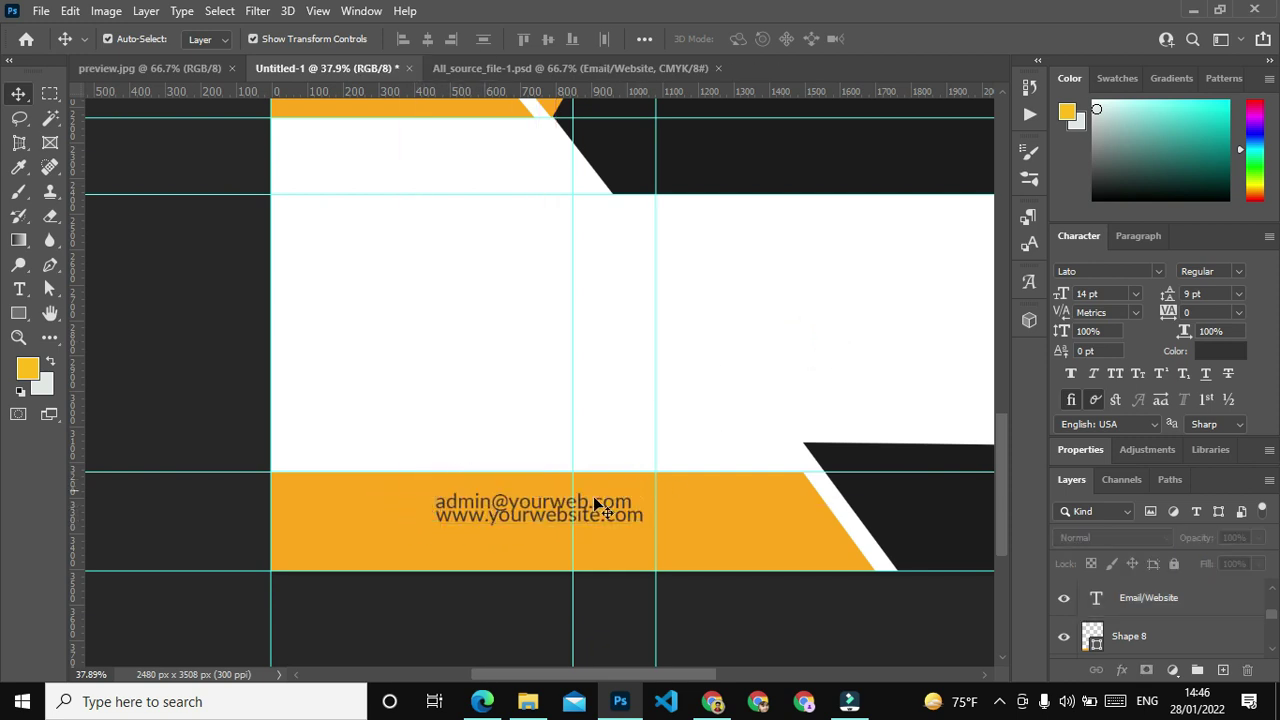
{"action": "left_click", "coordinate": [508, 520]}
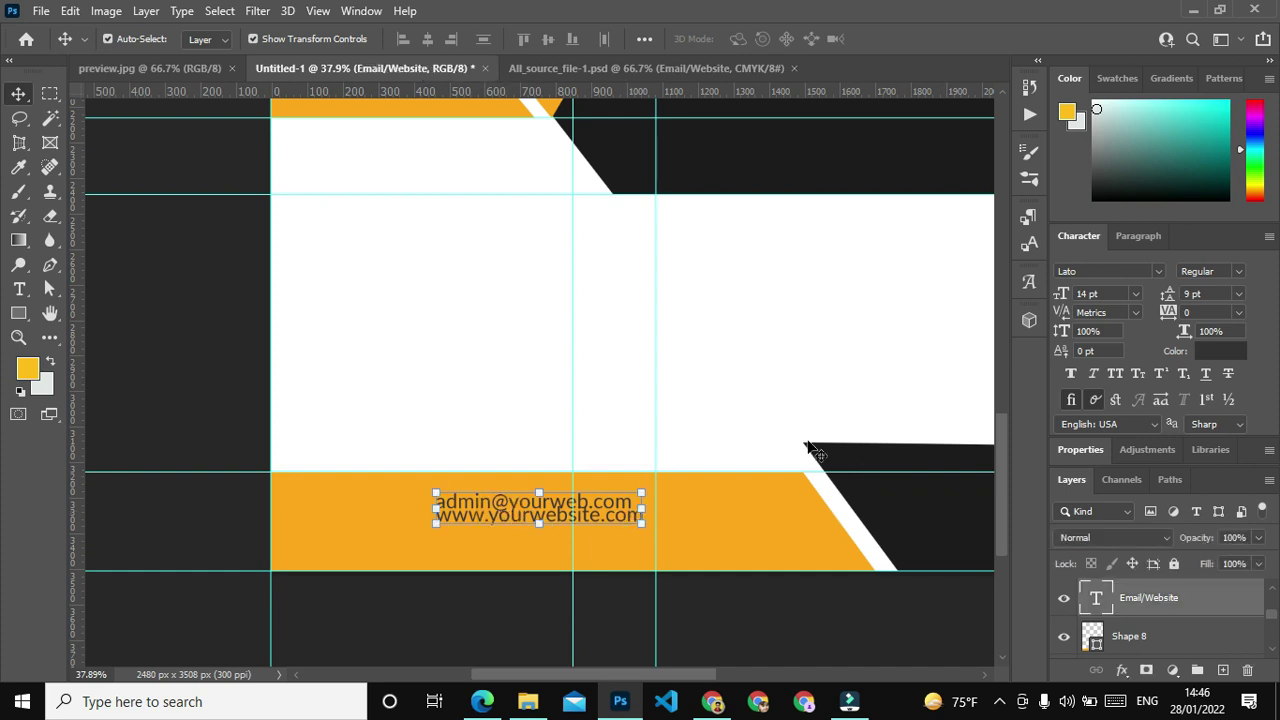
{"action": "left_click", "coordinate": [173, 67]}
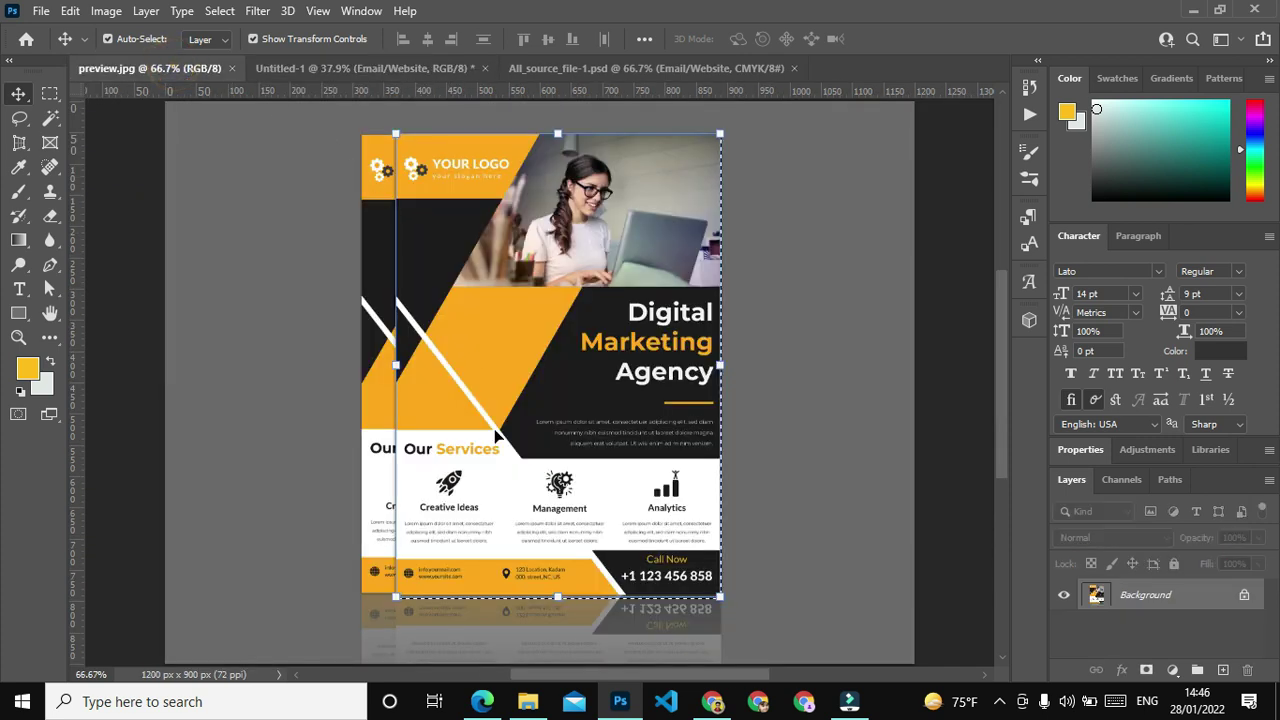
Close preview.jpg and drag the Phone/Fax layer from the source file onto the dark bottom-right band.
{"action": "left_click", "coordinate": [233, 68]}
{"action": "left_click", "coordinate": [388, 68]}
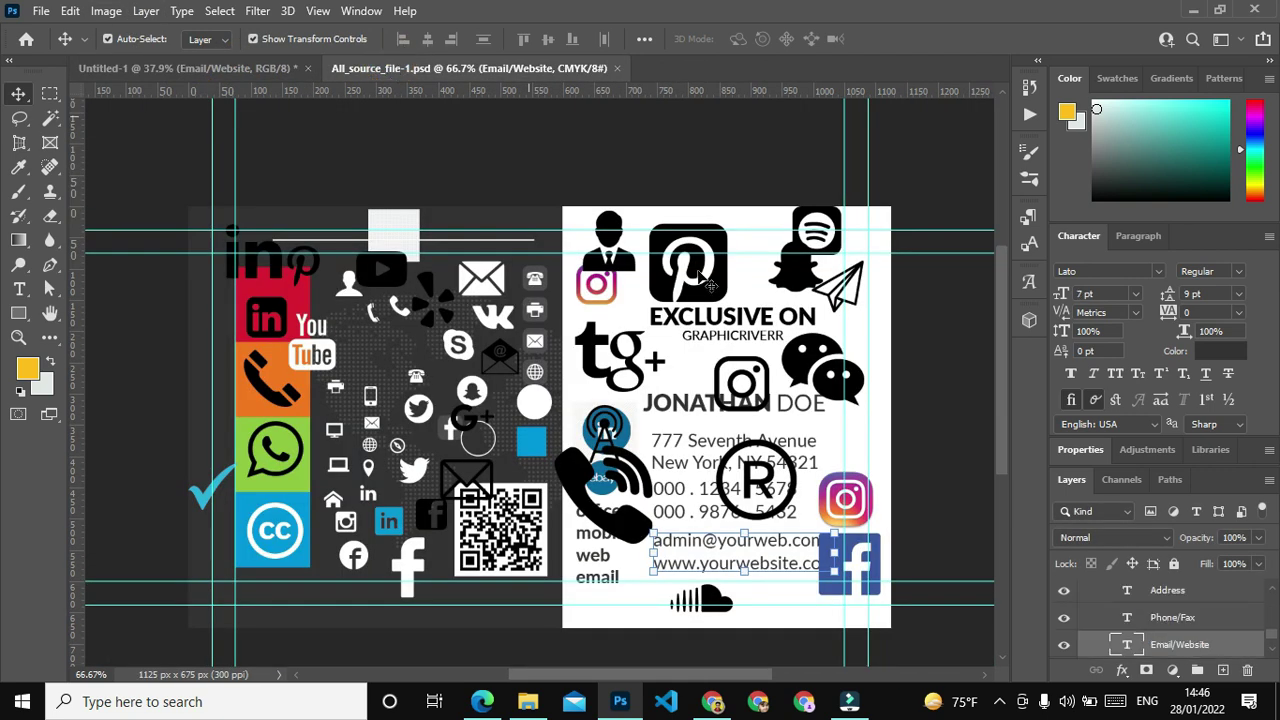
{"action": "mouse_move", "coordinate": [688, 488]}
{"action": "left_mouse_down"}
{"action": "mouse_move", "coordinate": [237, 75]}
{"action": "mouse_move", "coordinate": [898, 617]}
{"action": "mouse_move", "coordinate": [870, 610]}
{"action": "left_mouse_up"}
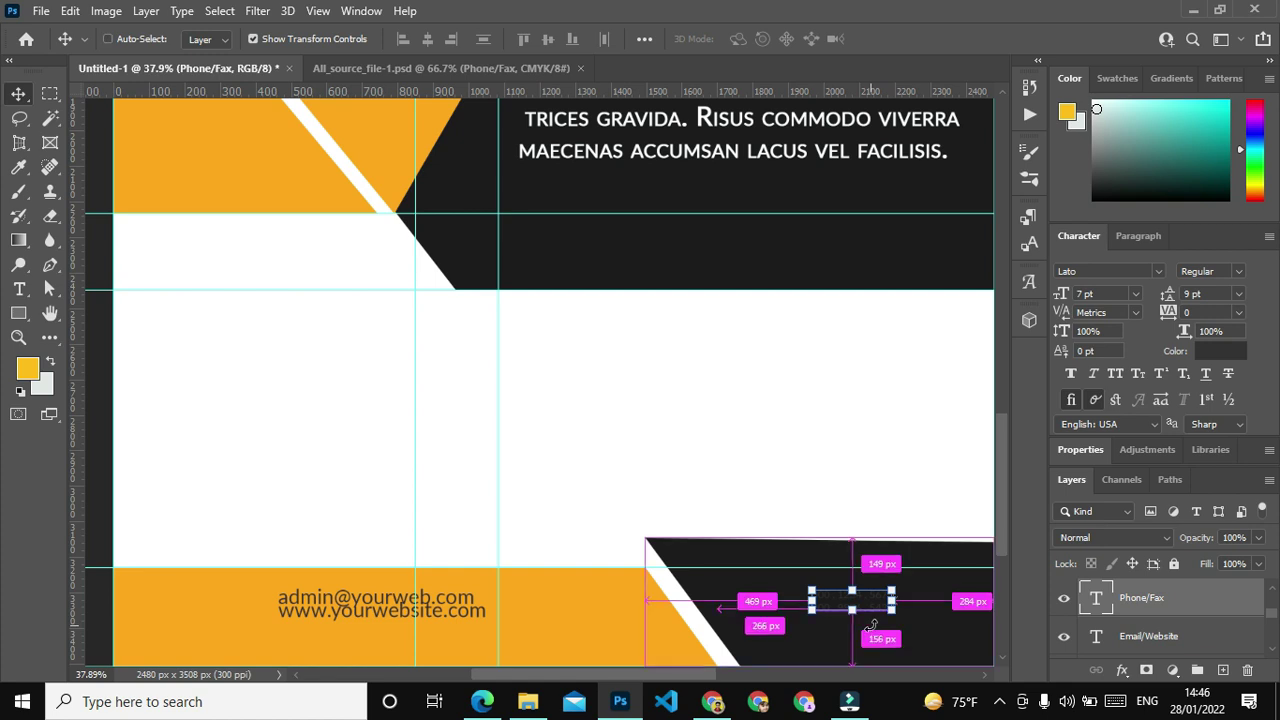
{"action": "scroll", "coordinate": [890, 650], "scroll_direction": "down", "scroll_amount": 3, "text": "alt"}
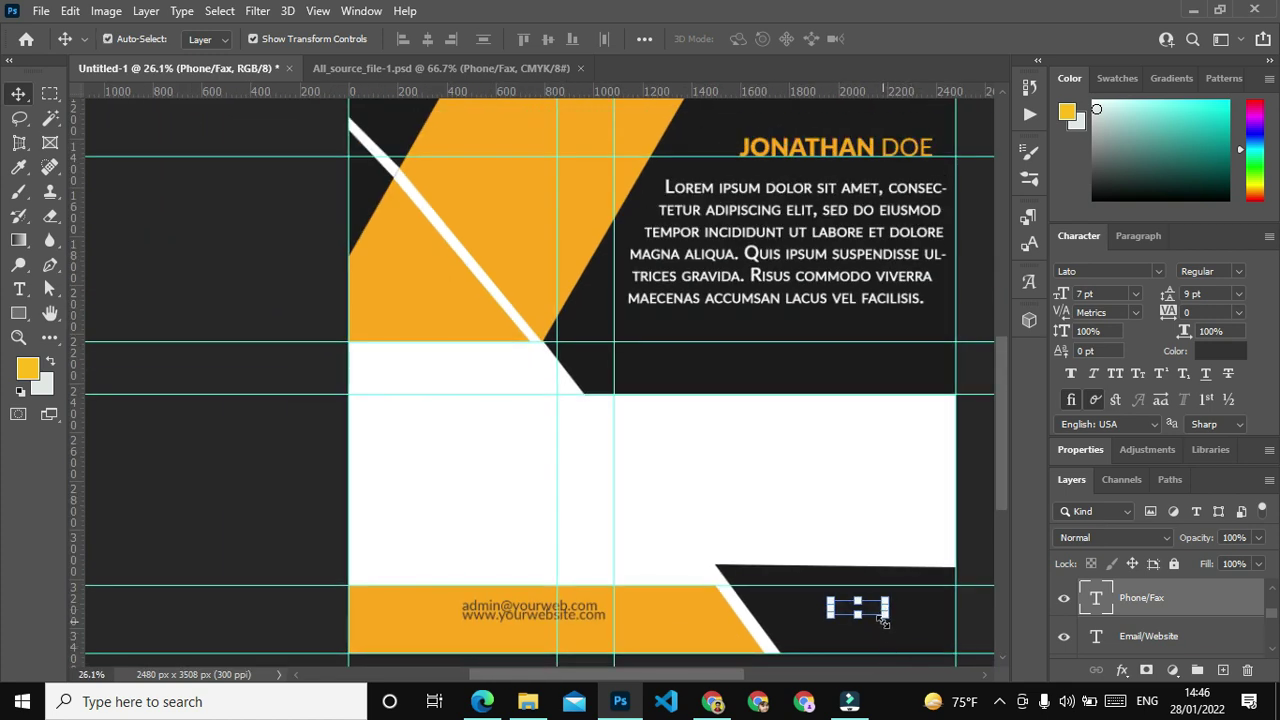
Try 36, 30 and 24 pt for the Phone/Fax text, then move it left in the dark band.
{"action": "key", "text": "ctrl+t"}
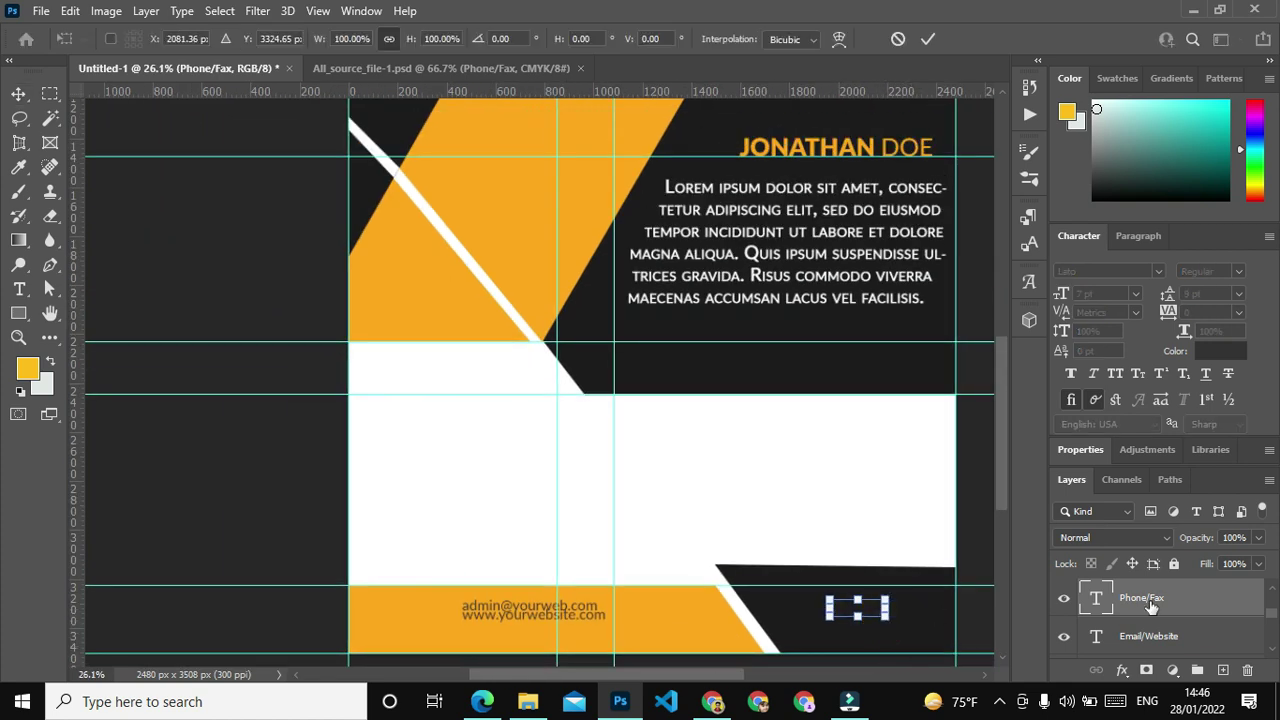
{"action": "double_click", "coordinate": [1098, 598]}
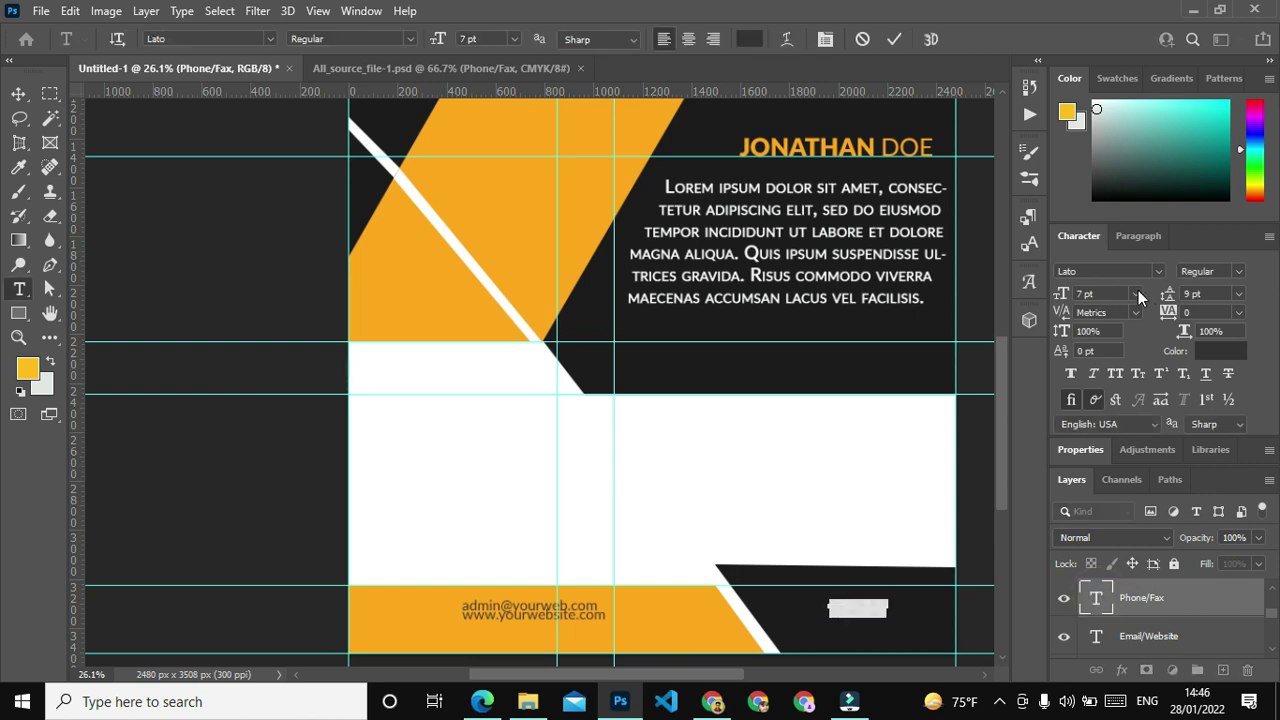
{"action": "left_click", "coordinate": [1136, 293]}
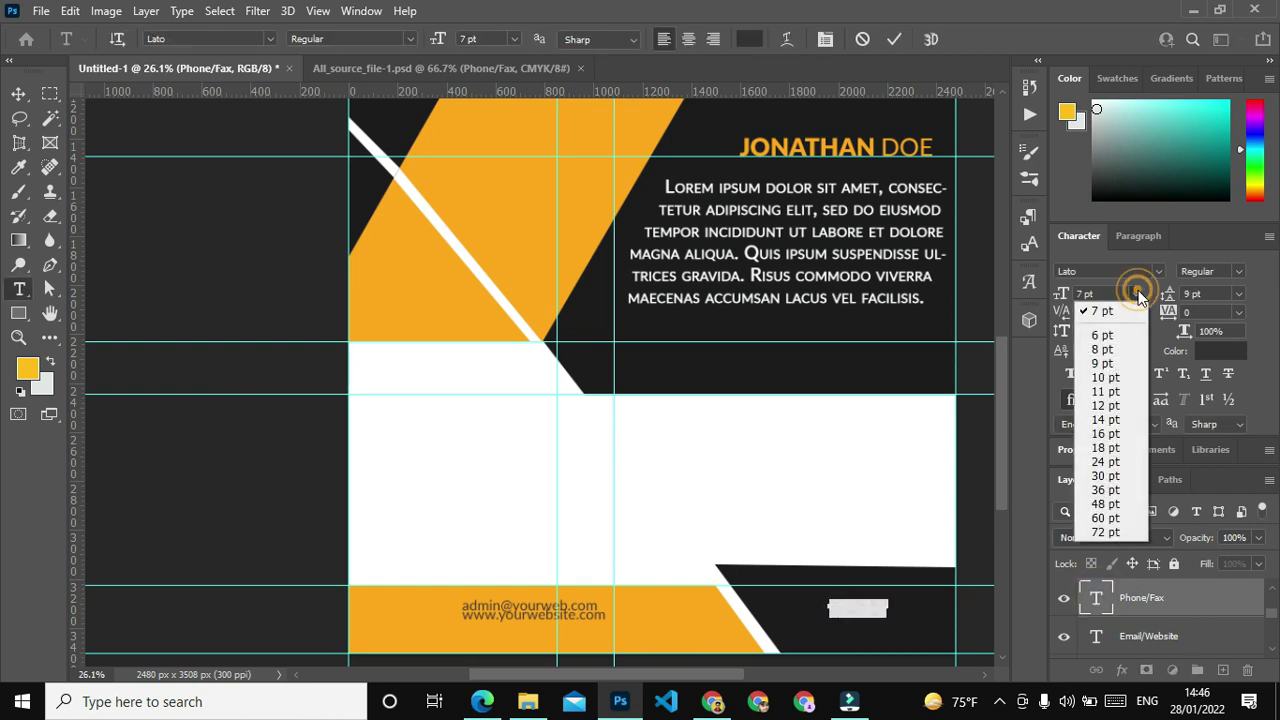
{"action": "left_click", "coordinate": [1105, 490]}
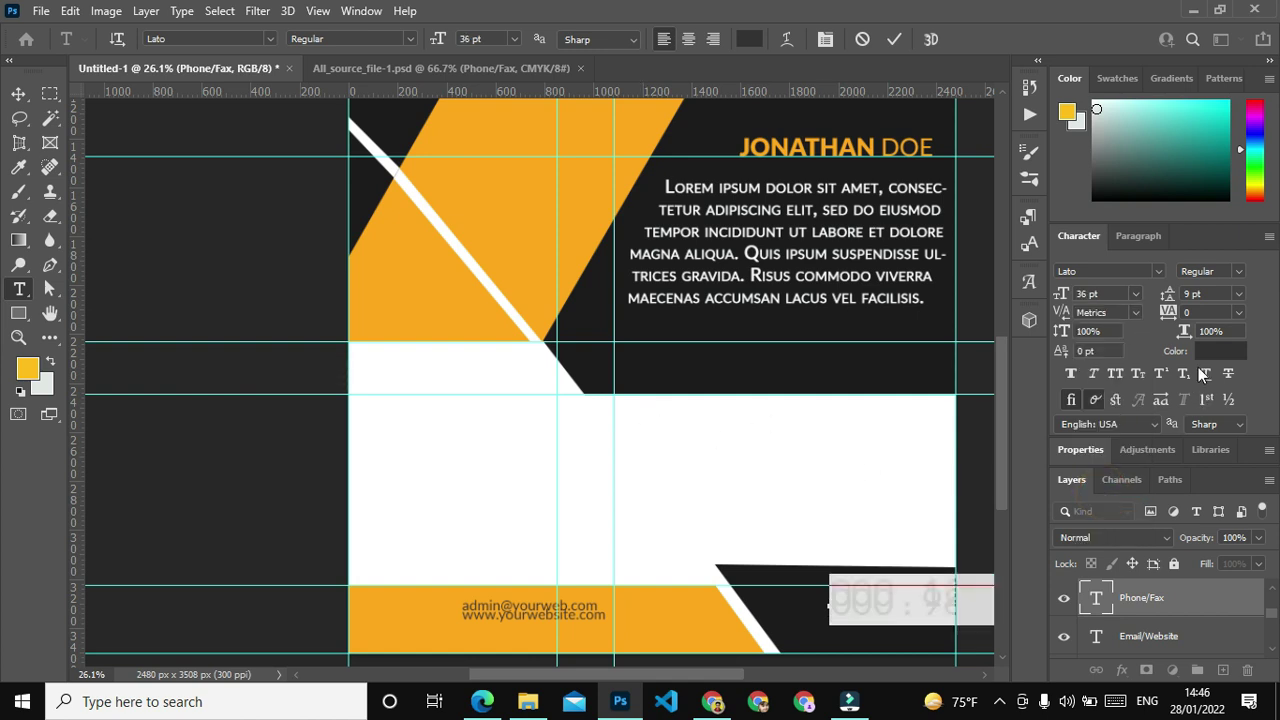
{"action": "left_click", "coordinate": [1136, 294]}
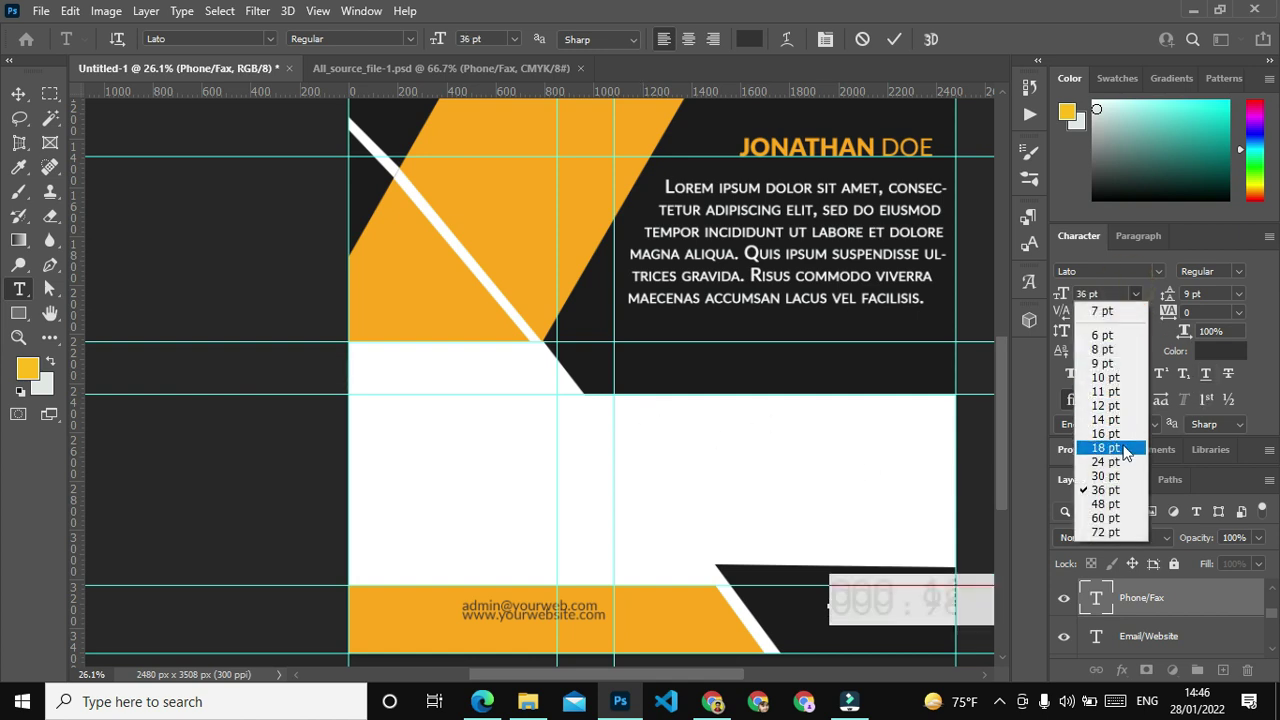
{"action": "left_click", "coordinate": [1119, 480]}
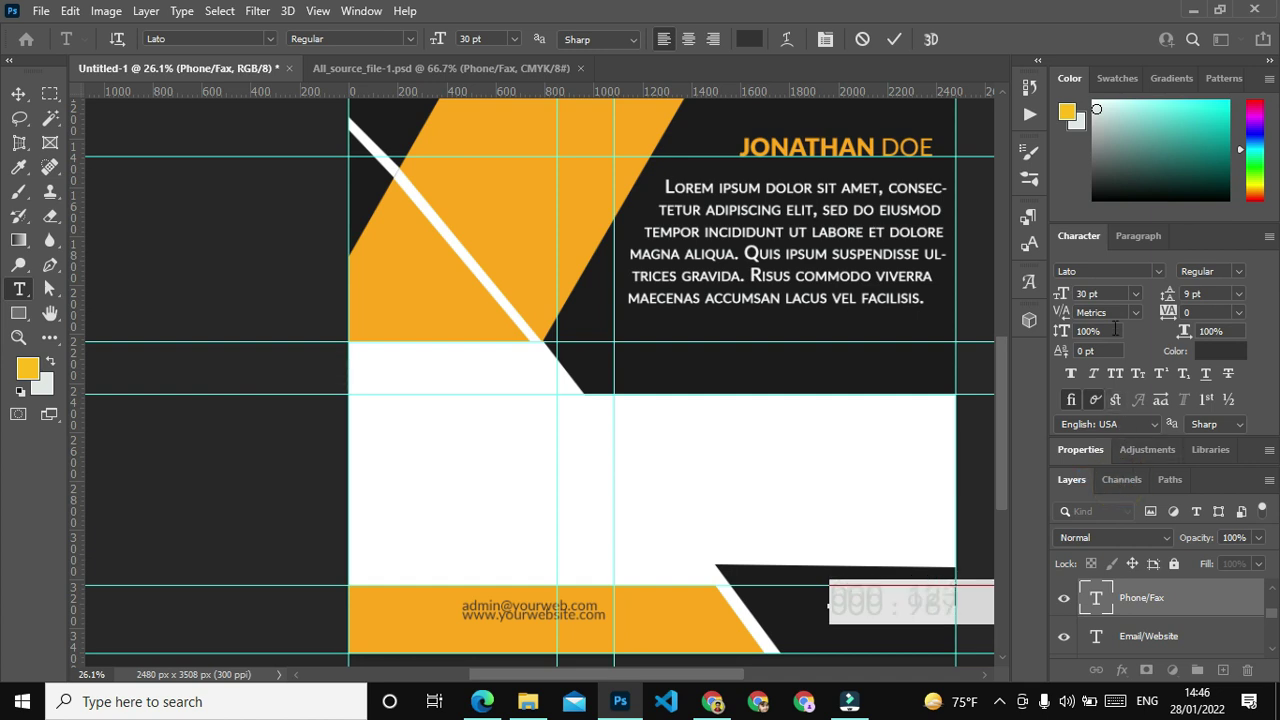
{"action": "left_click", "coordinate": [1134, 294]}
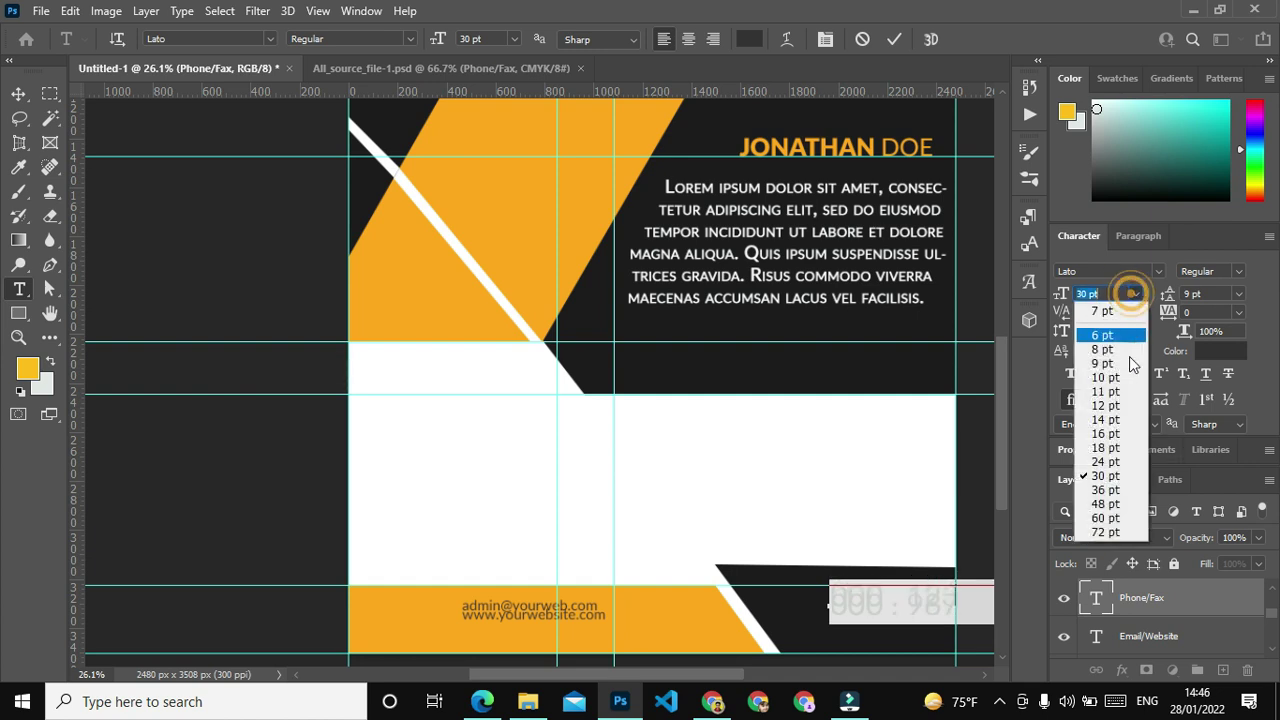
{"action": "left_click", "coordinate": [1107, 462]}
{"action": "left_click", "coordinate": [691, 434]}
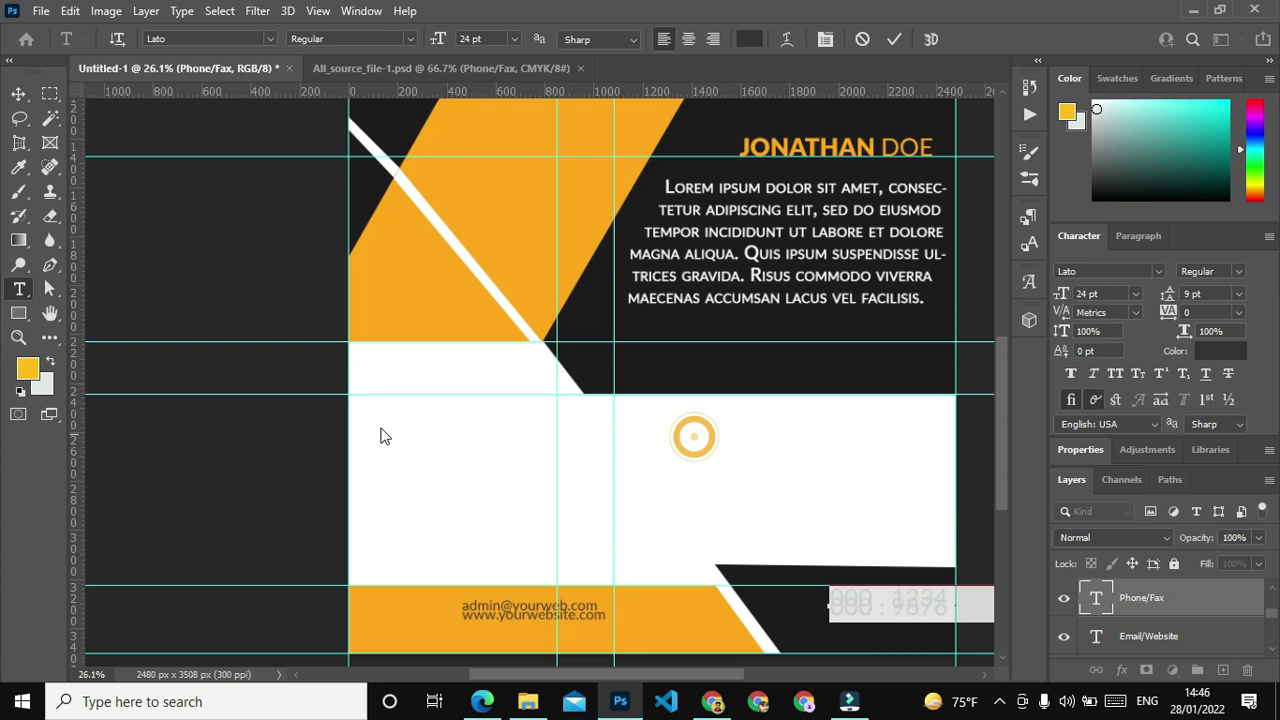
{"action": "left_click", "coordinate": [22, 90]}
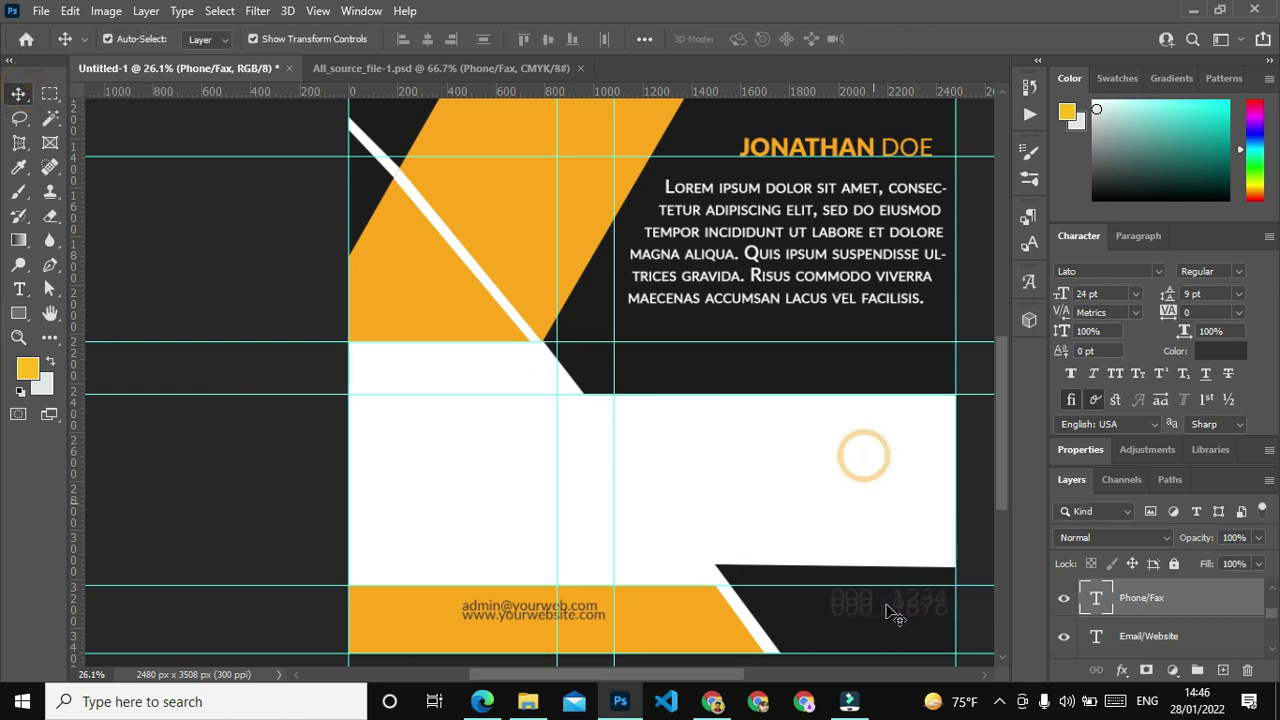
{"action": "left_click_drag", "start_coordinate": [858, 603], "coordinate": [789, 609]}
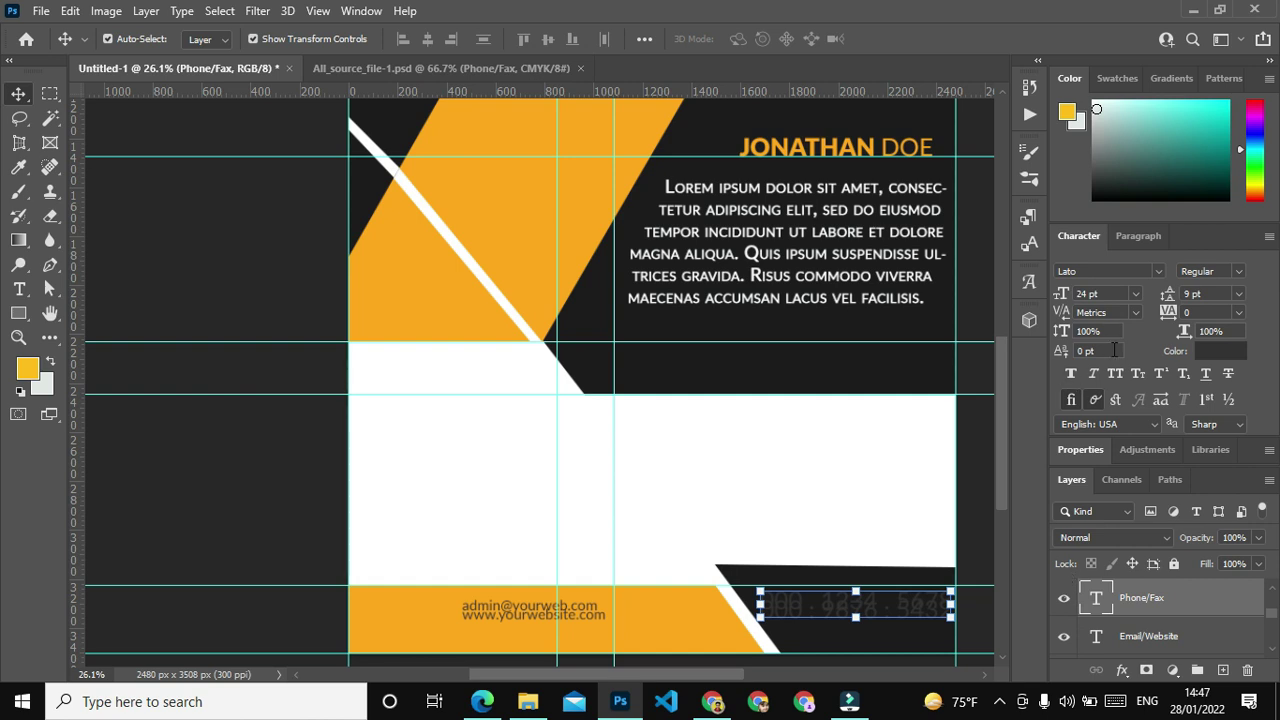
Change the phone numbers' size to 16 pt and reselect the Phone/Fax layer.
{"action": "left_click", "coordinate": [1135, 294]}
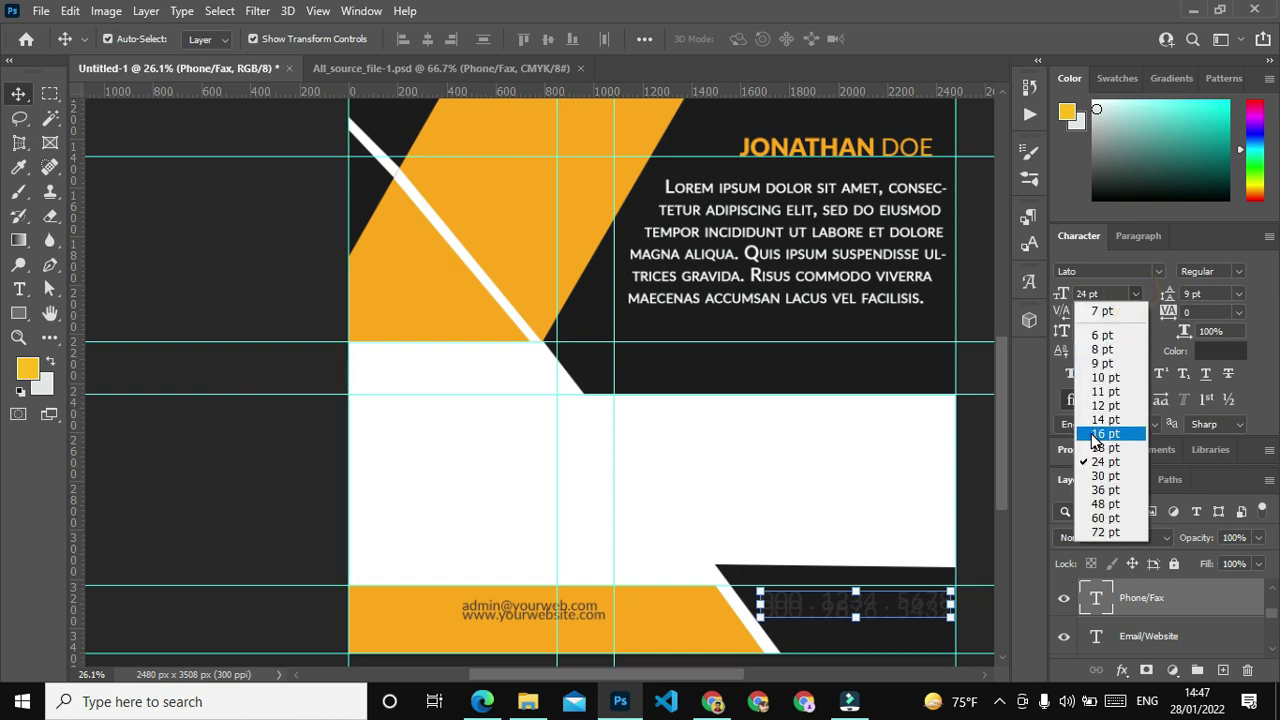
{"action": "left_click", "coordinate": [1106, 419]}
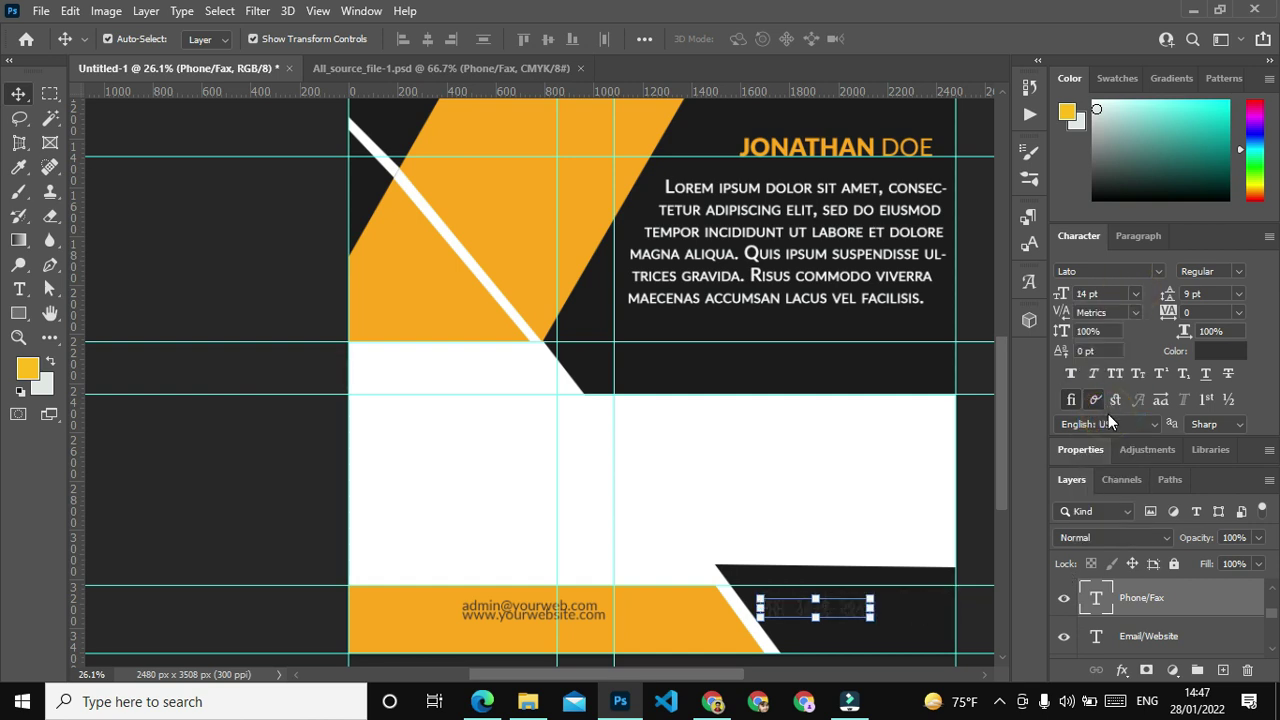
{"action": "left_click", "coordinate": [1135, 294]}
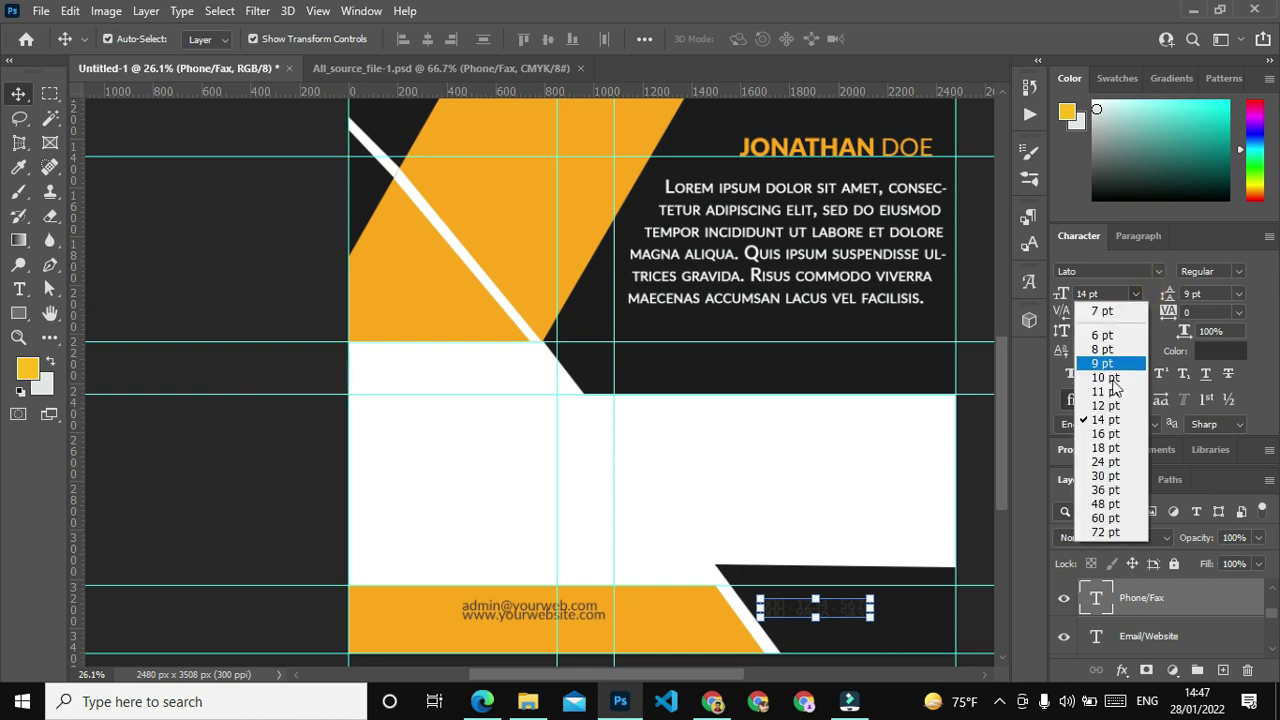
{"action": "left_click", "coordinate": [1105, 434]}
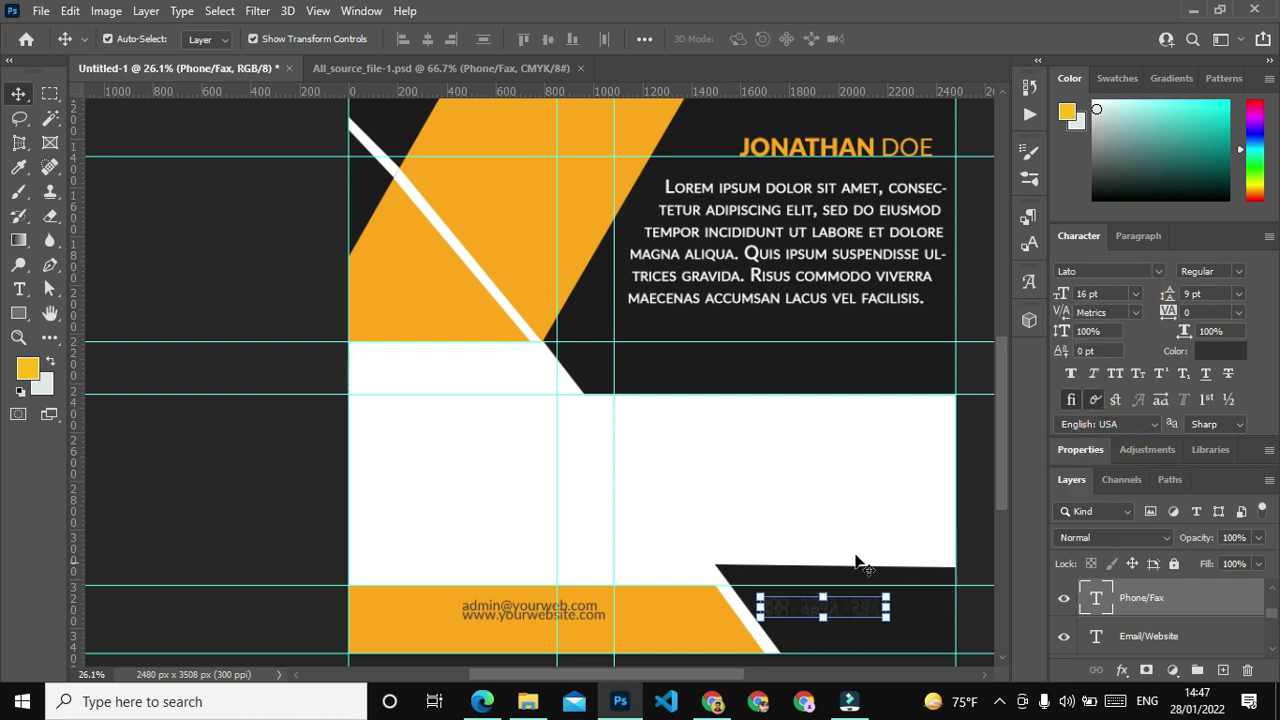
{"action": "left_click", "coordinate": [843, 514]}
{"action": "left_click", "coordinate": [820, 603]}
Colour the phone numbers orange fda71c, set Auto leading, and move them toward the right edge.
{"action": "left_click", "coordinate": [1222, 351]}
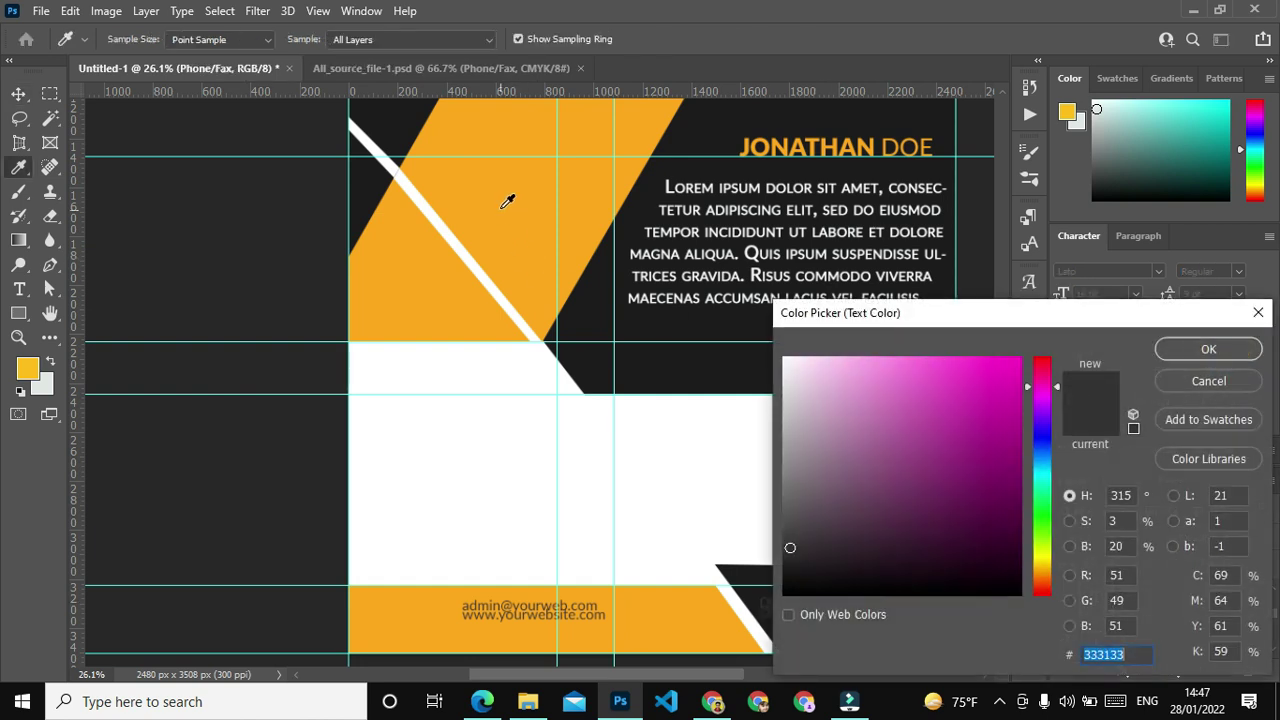
{"action": "left_click", "coordinate": [507, 195]}
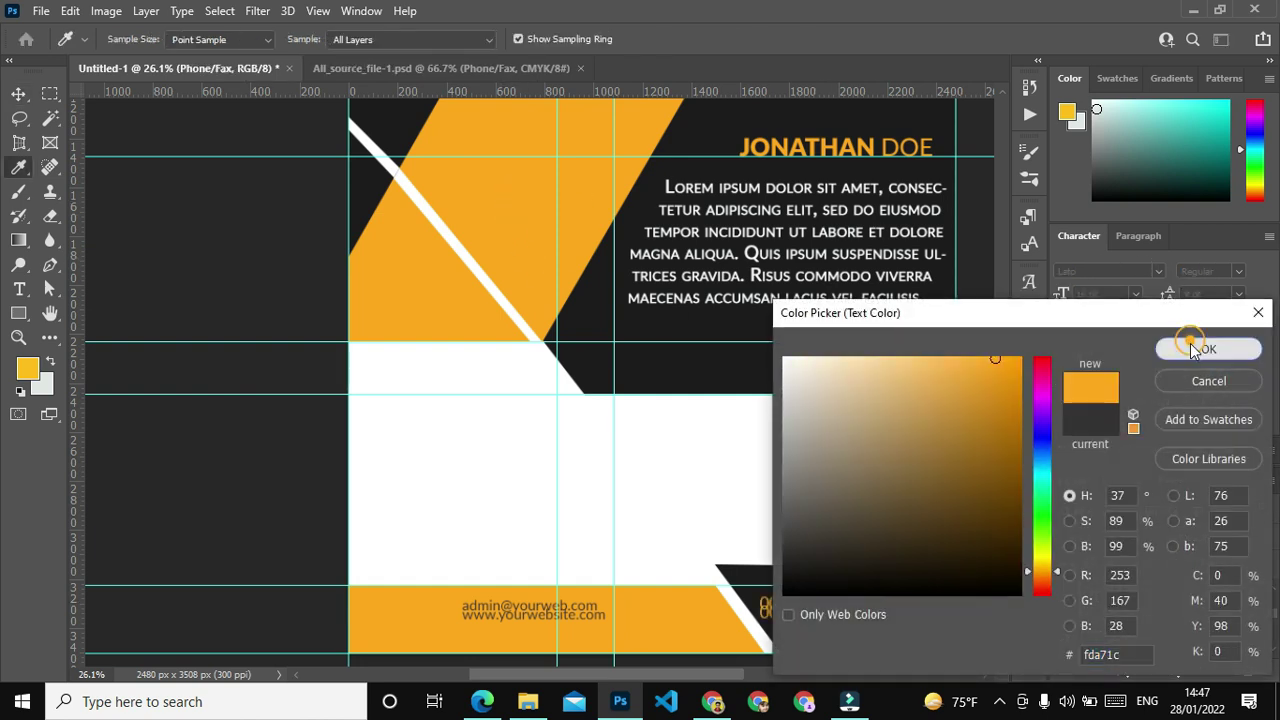
{"action": "left_click", "coordinate": [1195, 349]}
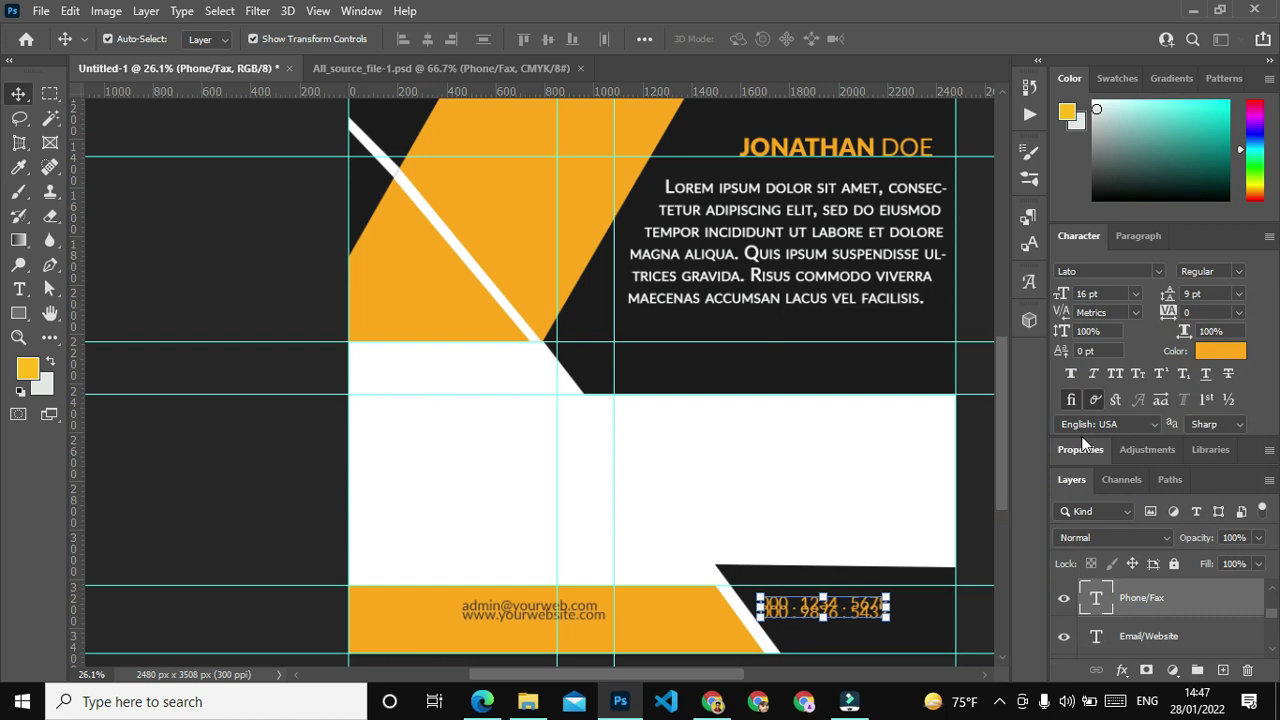
{"action": "left_click", "coordinate": [1238, 294]}
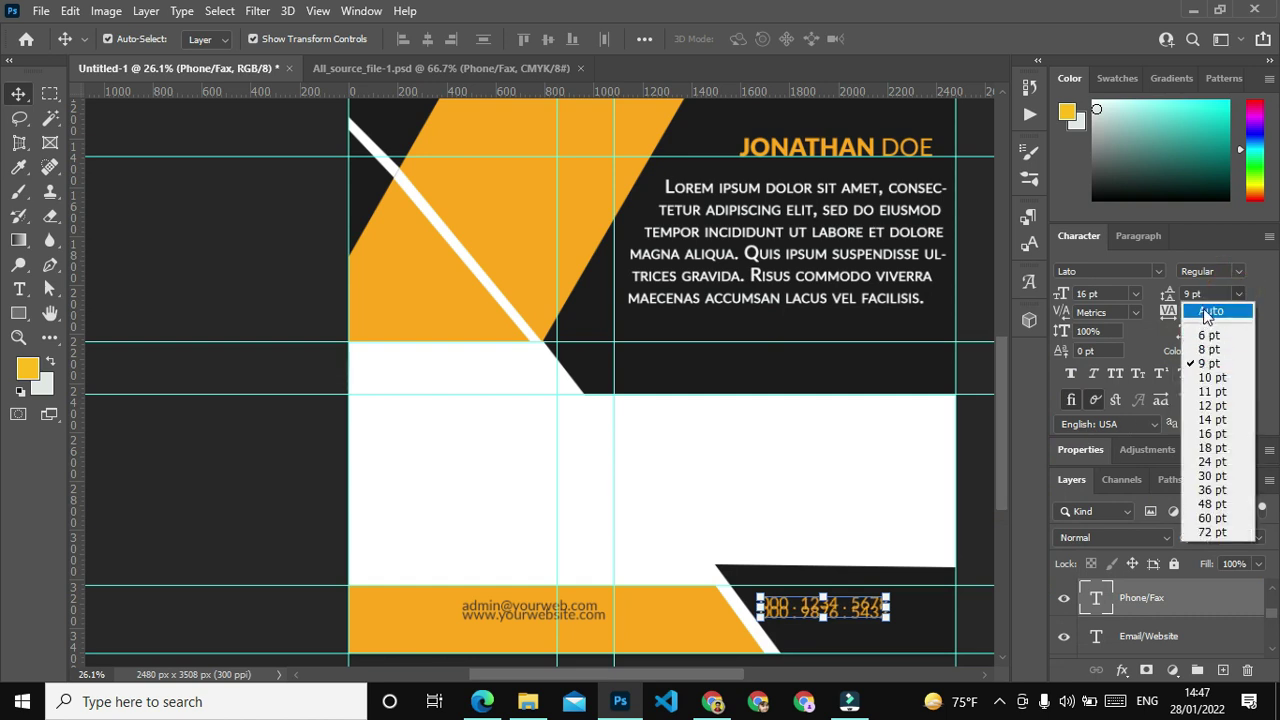
{"action": "left_click", "coordinate": [1210, 311]}
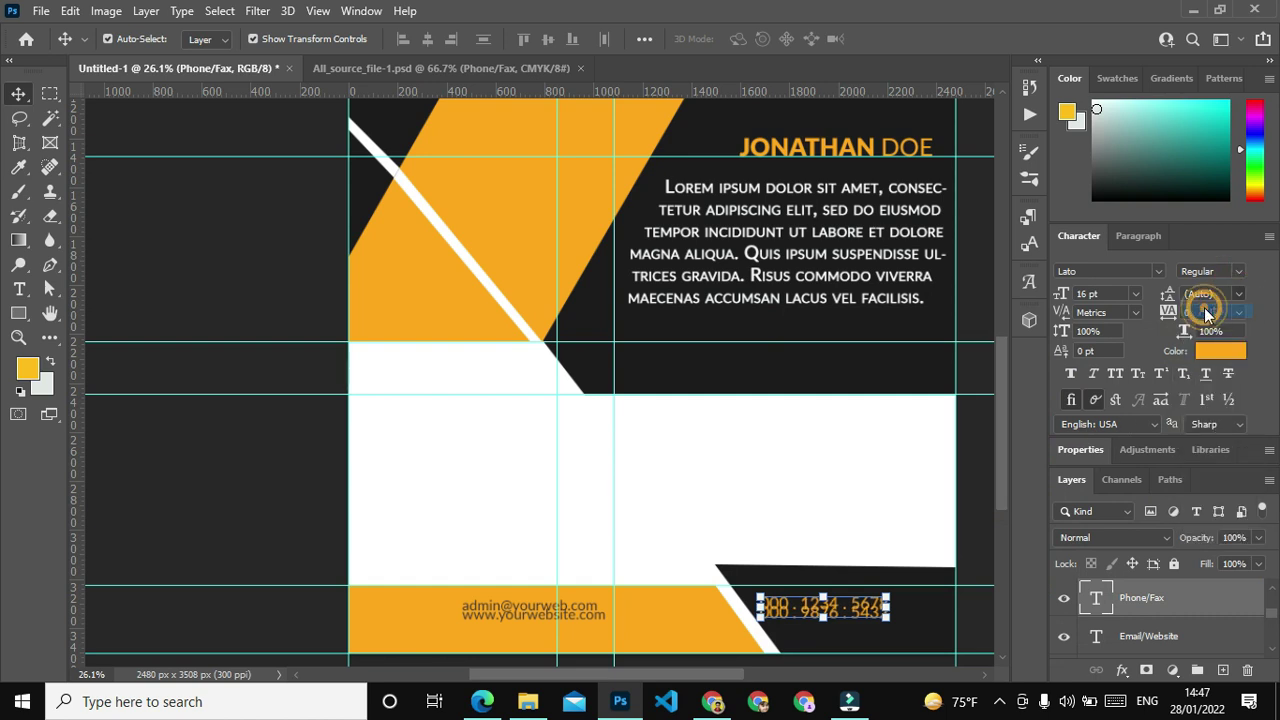
{"action": "left_click", "coordinate": [655, 420]}
{"action": "left_click_drag", "start_coordinate": [822, 607], "coordinate": [850, 614]}
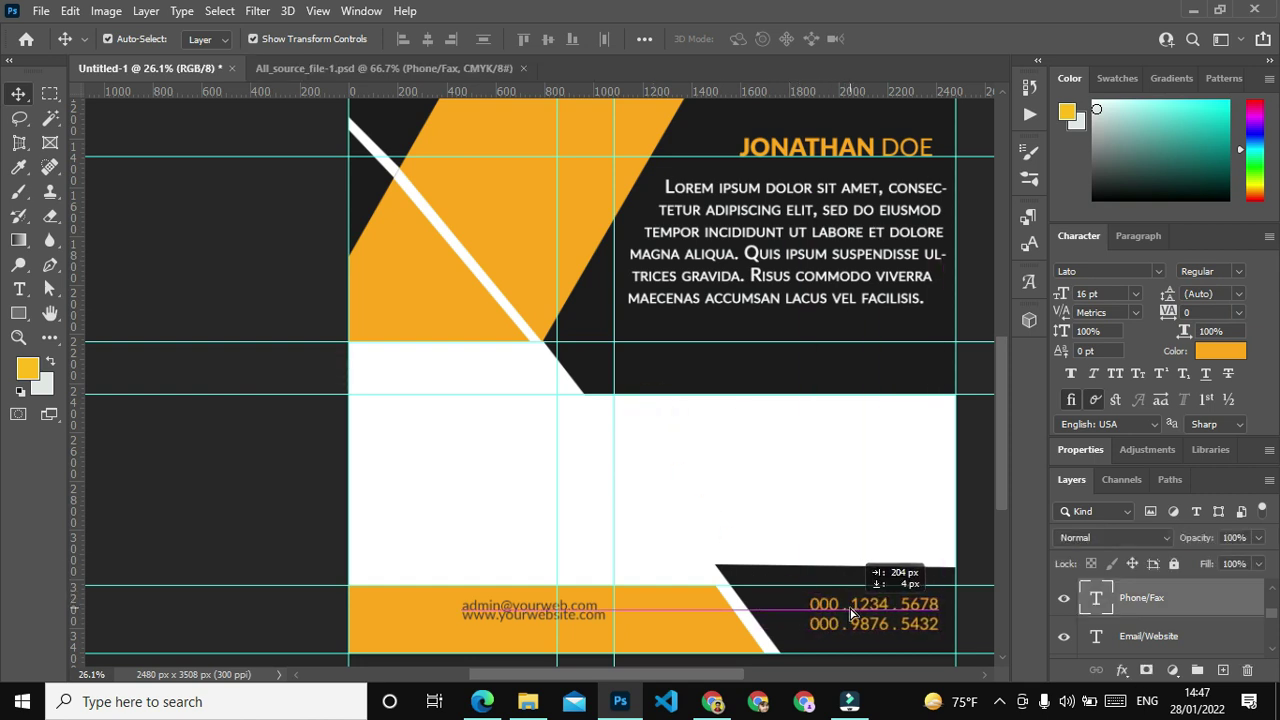
Give the Email/Website text Auto leading, shift it slightly left, and colour it white #ffffff.
{"action": "left_click", "coordinate": [483, 612]}
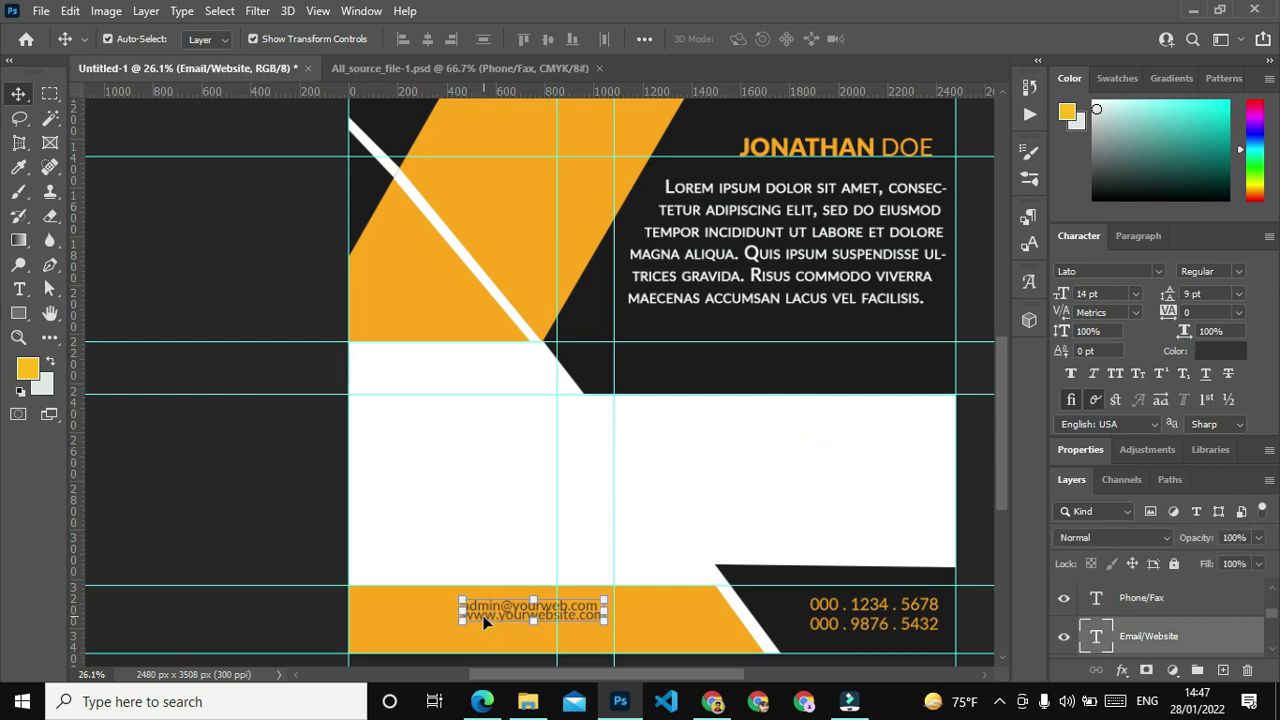
{"action": "left_click", "coordinate": [1237, 292]}
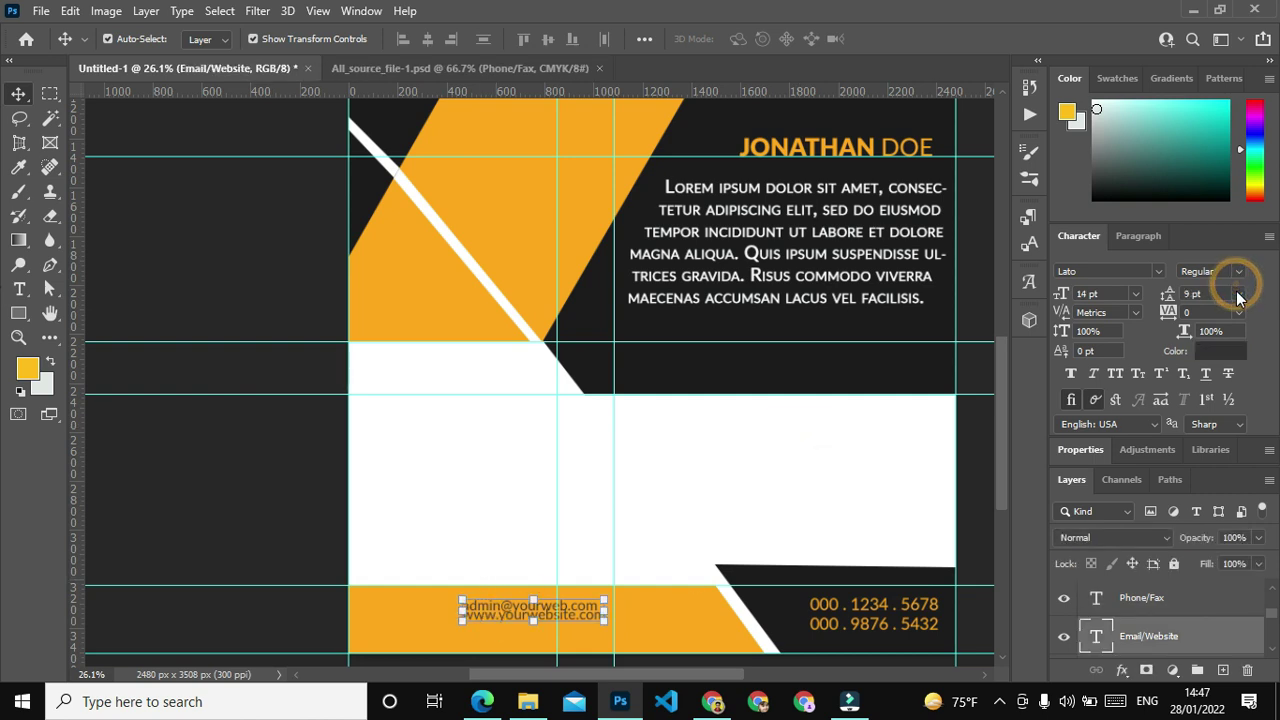
{"action": "left_click", "coordinate": [1211, 308]}
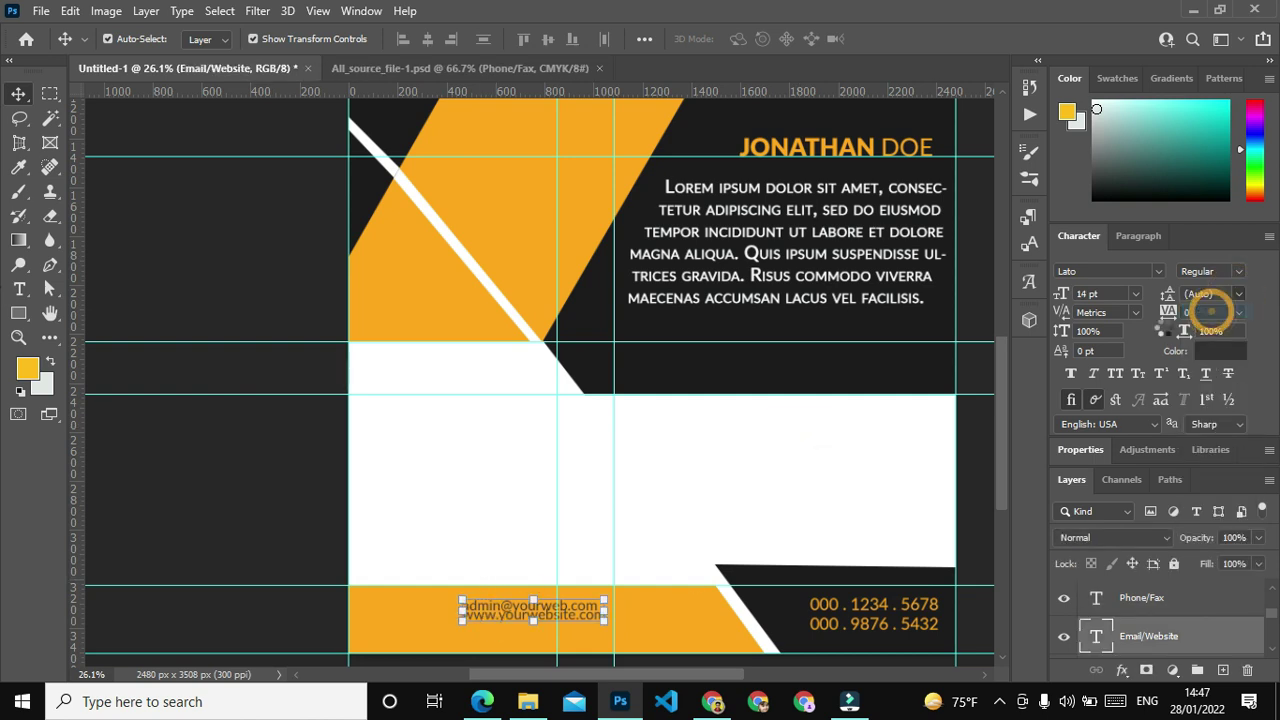
{"action": "left_click", "coordinate": [805, 425]}
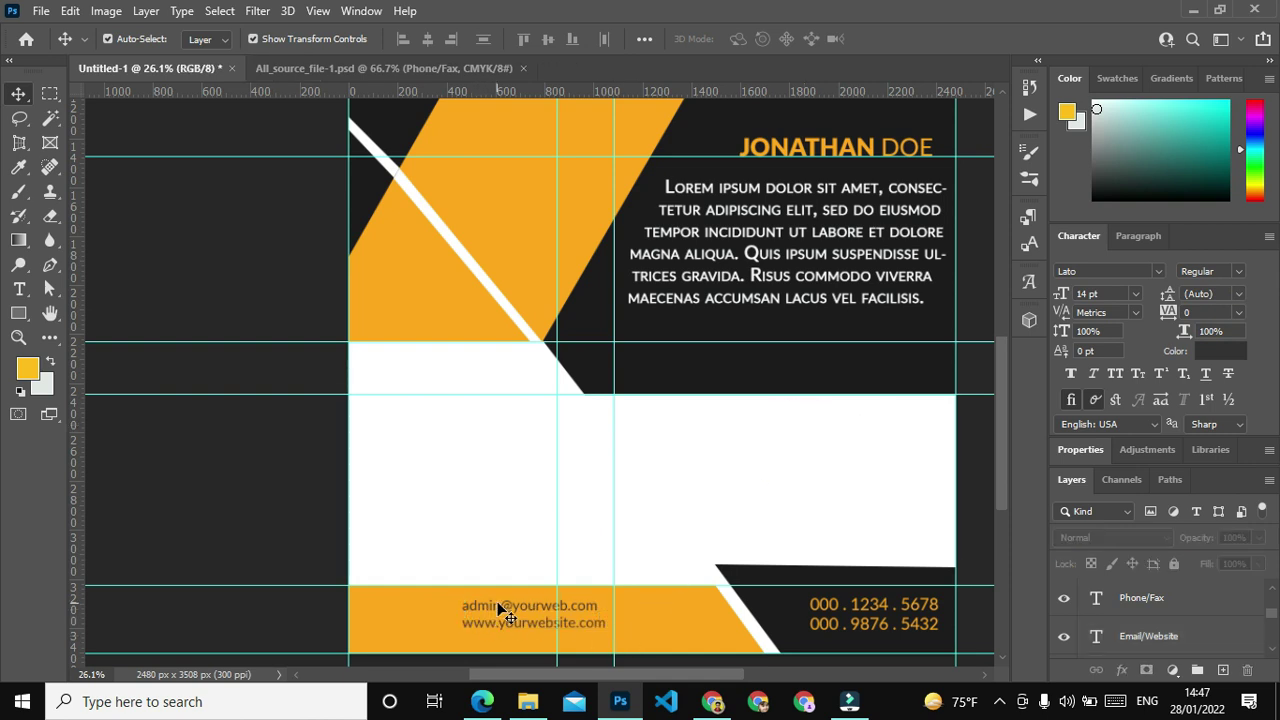
{"action": "left_click_drag", "start_coordinate": [503, 610], "coordinate": [450, 615]}
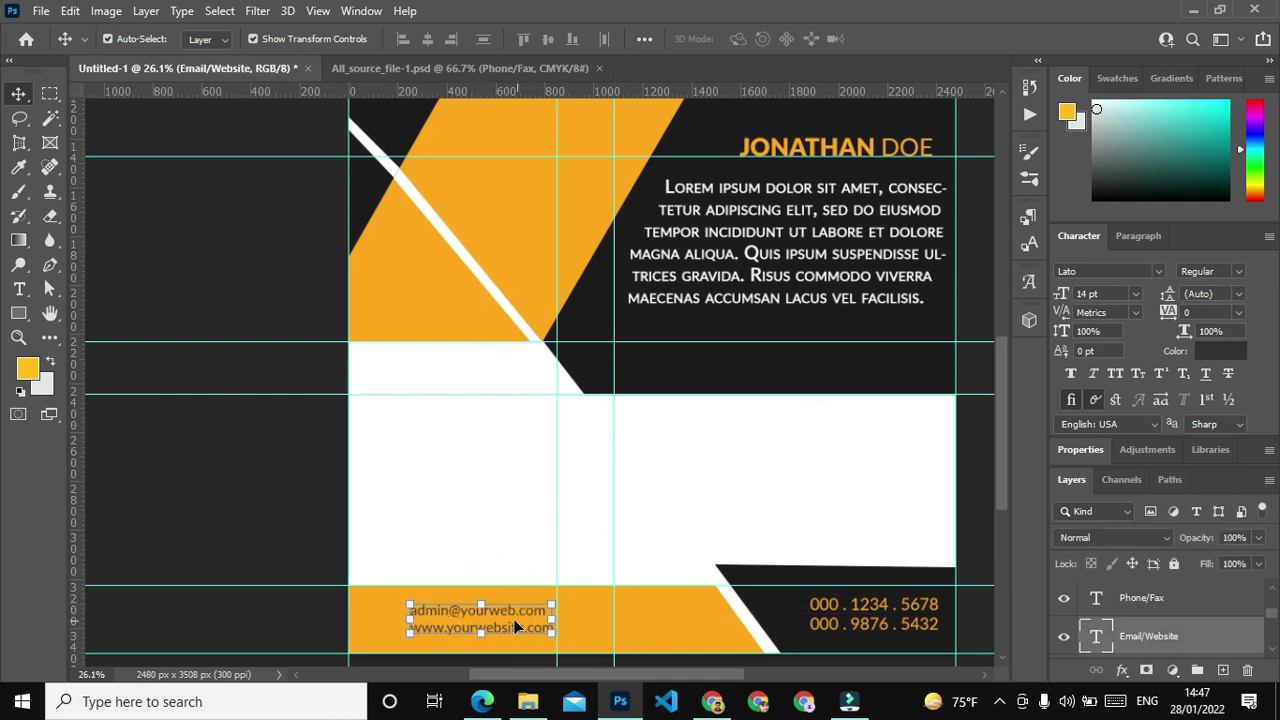
{"action": "left_click", "coordinate": [1213, 351]}
{"action": "left_click", "coordinate": [575, 433]}
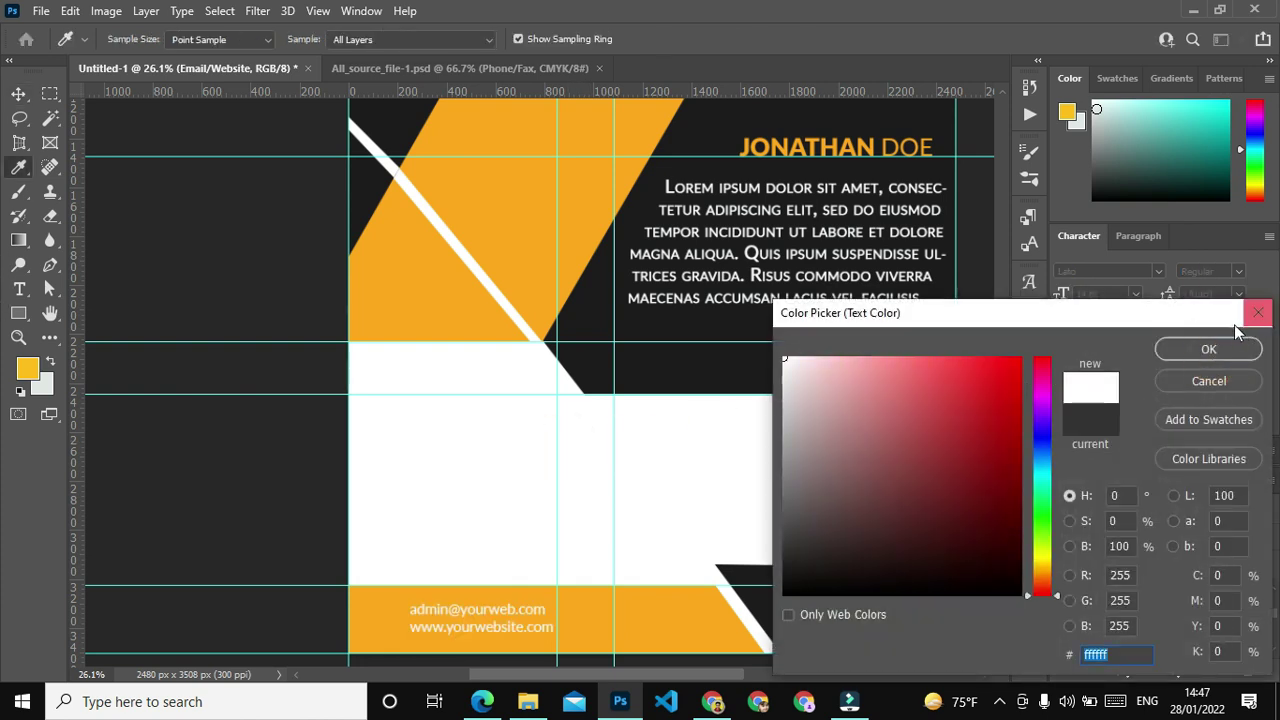
{"action": "left_click", "coordinate": [1208, 349]}
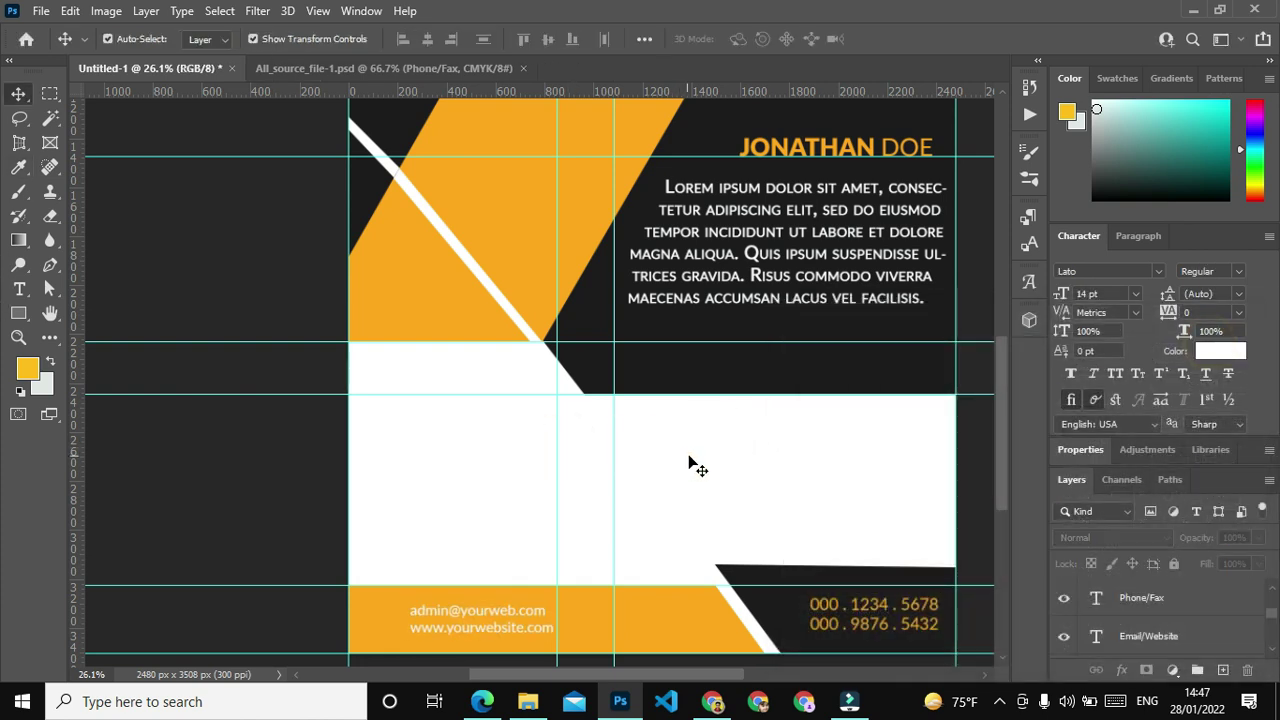
Zoom around the flyer and show the Digital Marketing Agency reference layer for comparison.
{"action": "scroll", "coordinate": [692, 460], "scroll_direction": "down", "scroll_amount": 1}
{"action": "scroll", "coordinate": [748, 441], "scroll_direction": "down", "scroll_amount": 1}
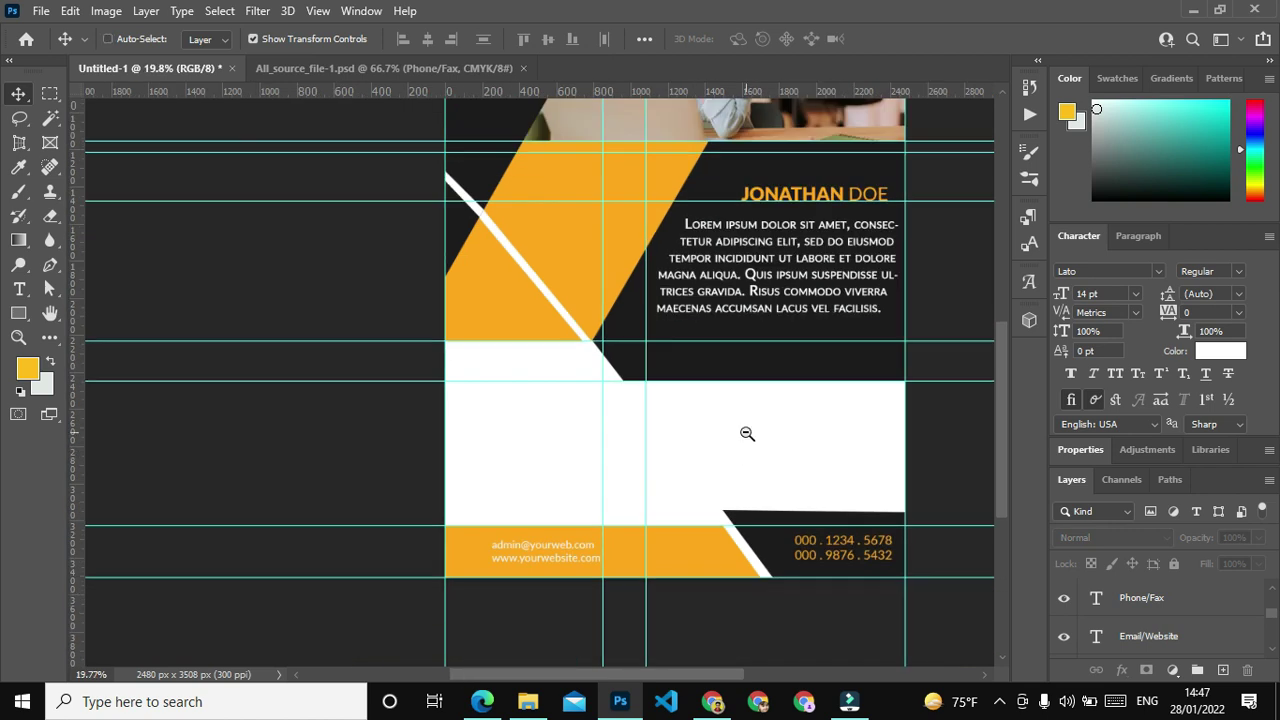
{"action": "scroll", "coordinate": [748, 436], "scroll_direction": "down", "scroll_amount": 1}
{"action": "scroll", "coordinate": [748, 432], "scroll_direction": "down", "scroll_amount": 1}
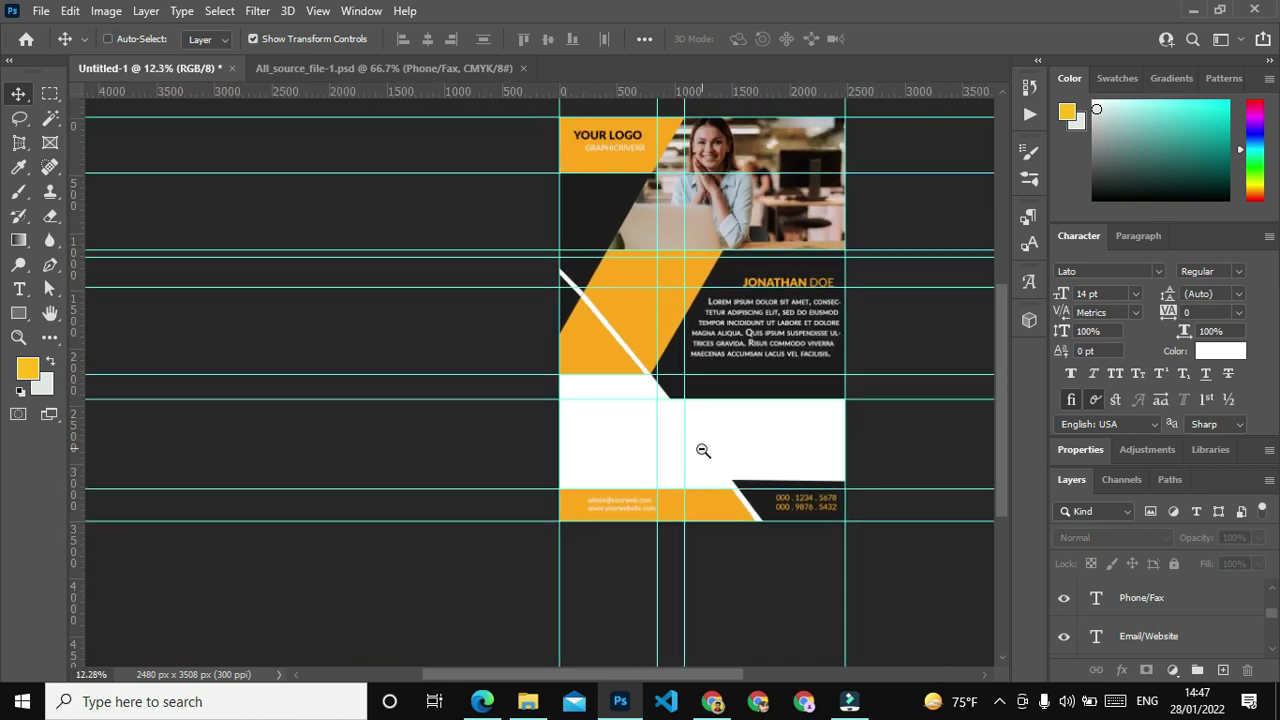
{"action": "scroll", "coordinate": [703, 451], "scroll_direction": "up", "scroll_amount": 1}
{"action": "scroll", "coordinate": [727, 421], "scroll_direction": "up", "scroll_amount": 1}
{"action": "key", "text": "ctrl"}
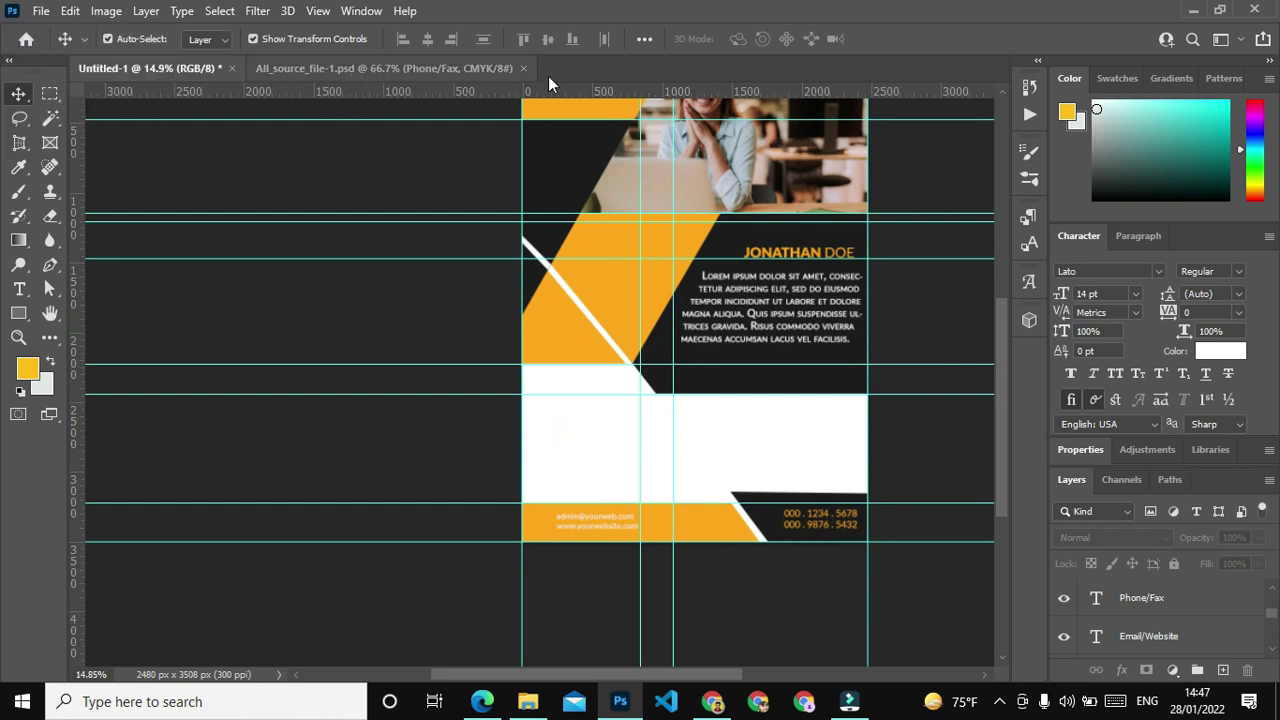
{"action": "scroll", "coordinate": [1197, 593], "scroll_direction": "up", "scroll_amount": 3}
{"action": "scroll", "coordinate": [1190, 600], "scroll_direction": "up", "scroll_amount": 1}
{"action": "scroll", "coordinate": [1180, 607], "scroll_direction": "down", "scroll_amount": 1}
{"action": "scroll", "coordinate": [1176, 607], "scroll_direction": "up", "scroll_amount": 1}
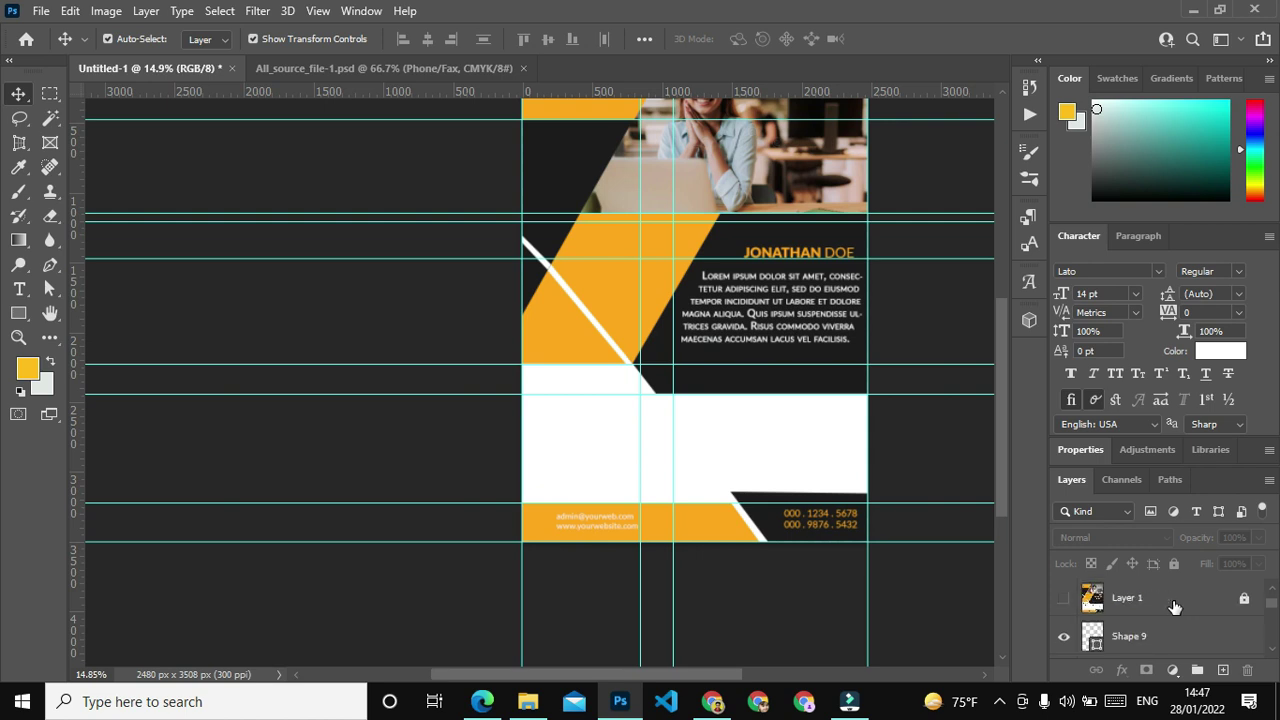
{"action": "left_click", "coordinate": [1064, 598]}
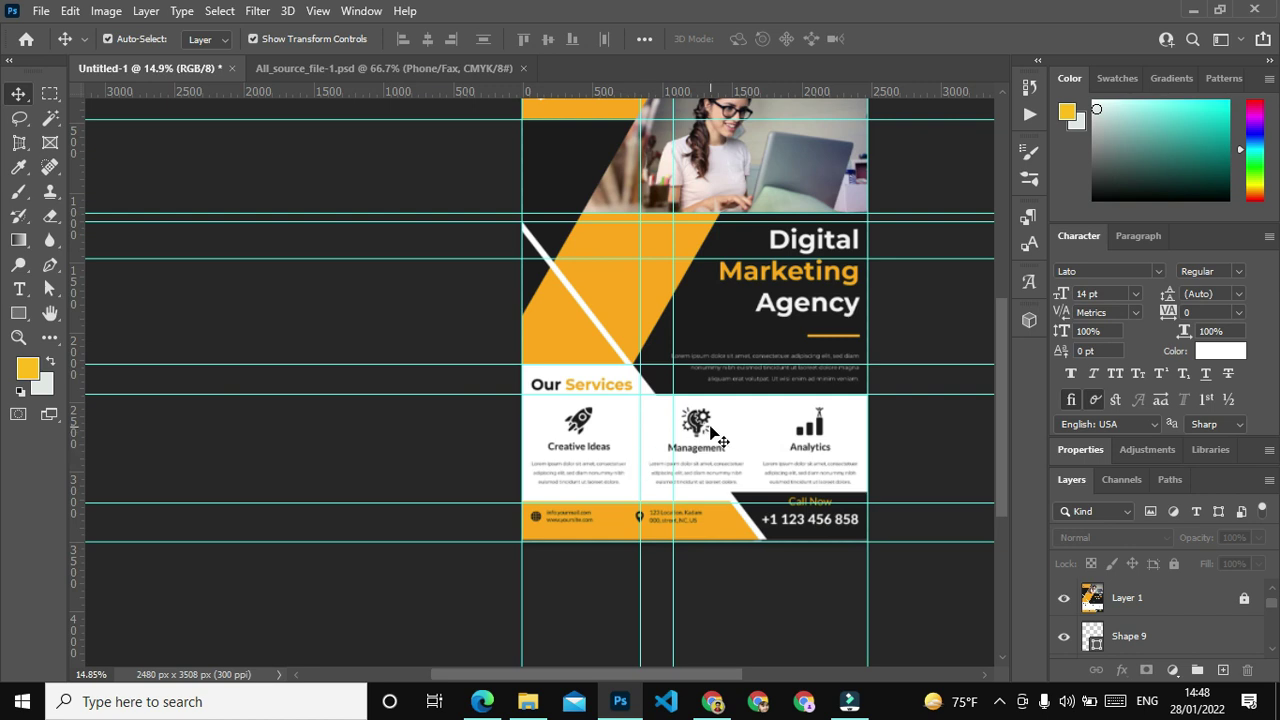
Return to Photoshop from the video editor and hide the reference mockup Layer 1.
{"action": "left_click", "coordinate": [1193, 10]}
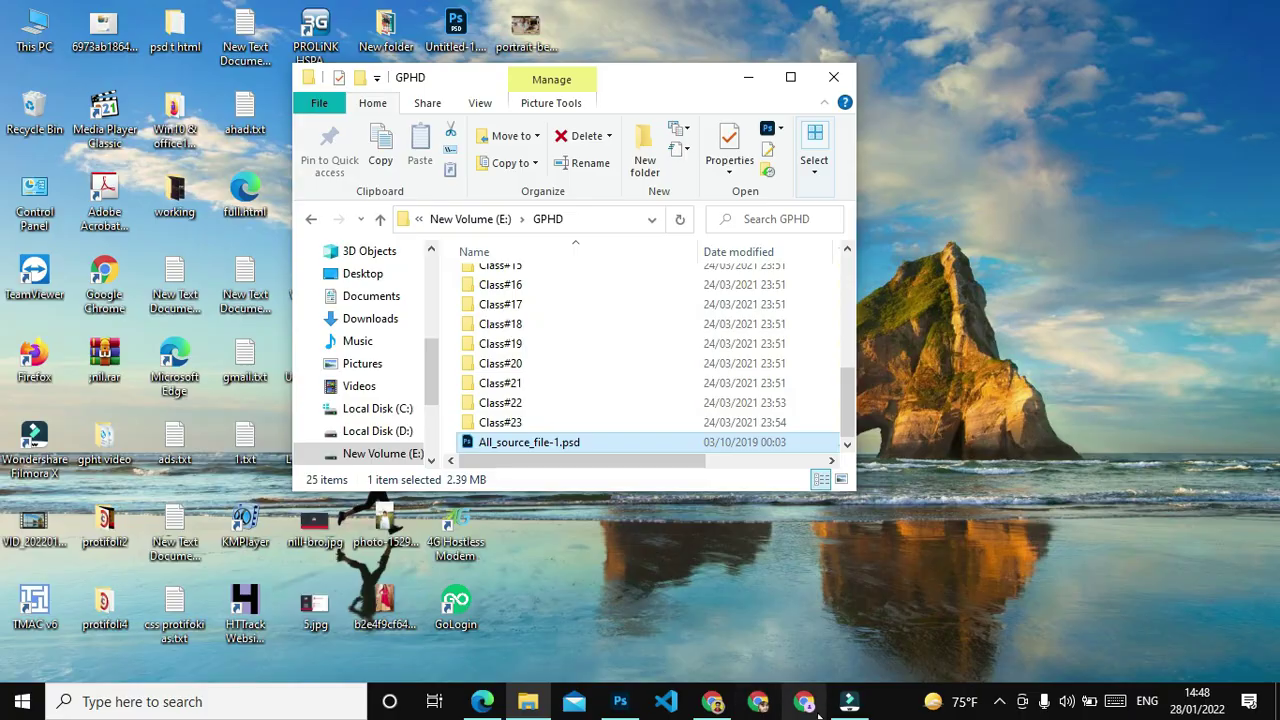
{"action": "left_click", "coordinate": [849, 705]}
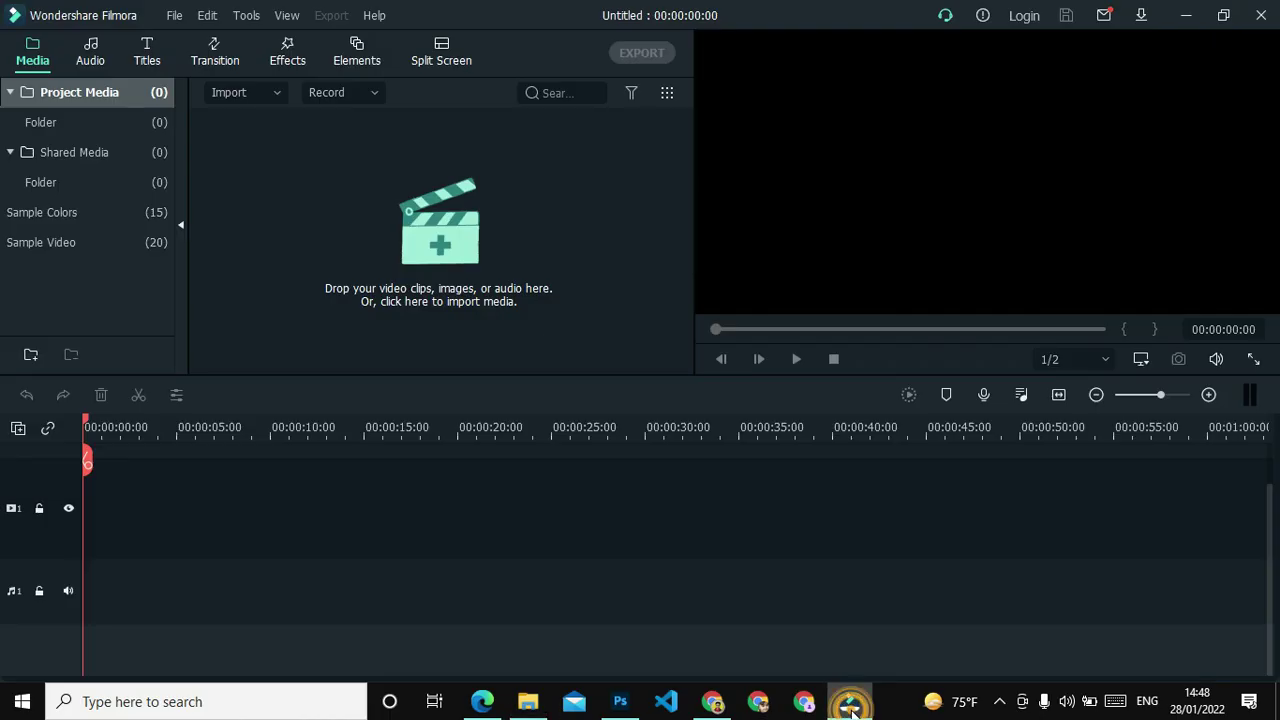
{"action": "left_click", "coordinate": [620, 697]}
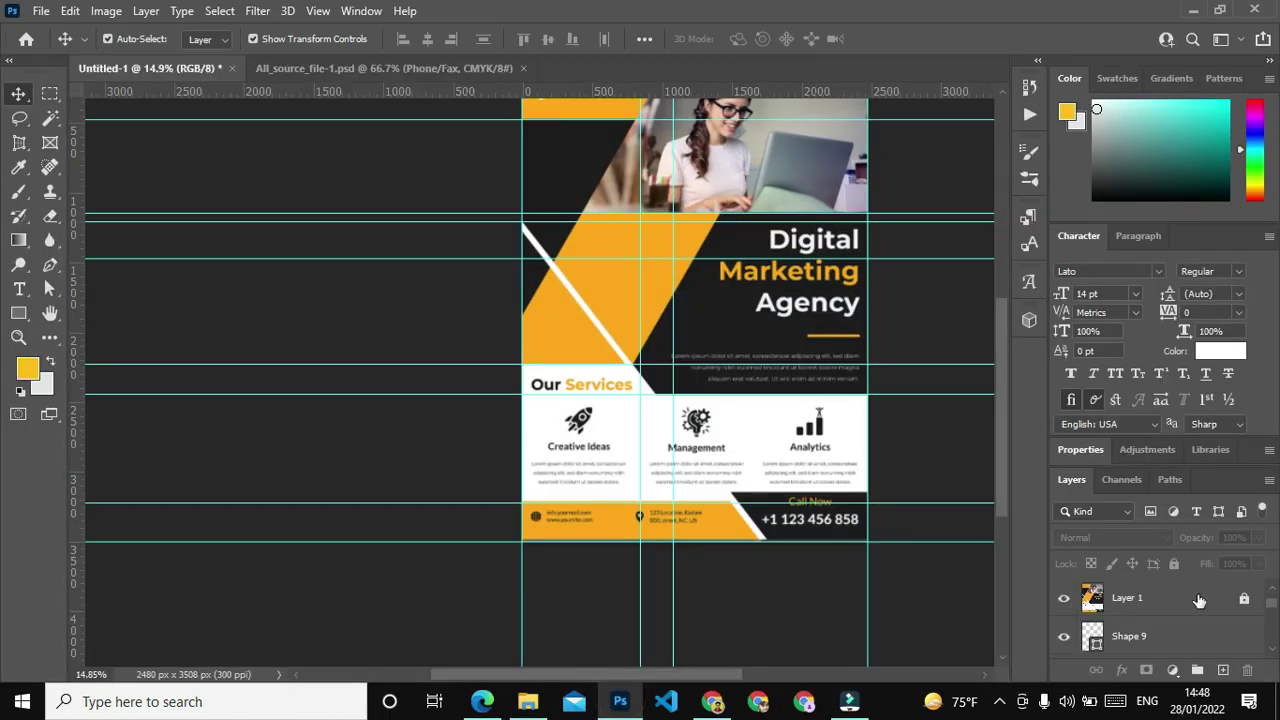
{"action": "left_click", "coordinate": [1059, 597]}
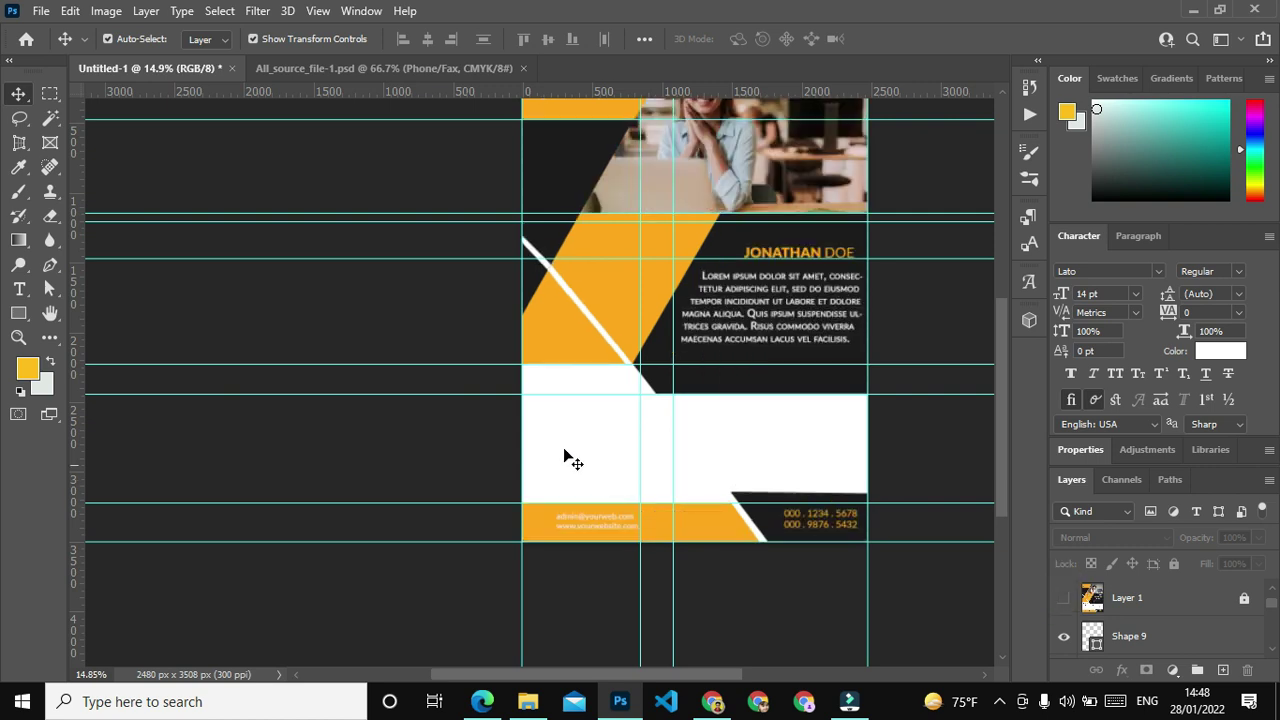
{"action": "left_click", "coordinate": [18, 289]}
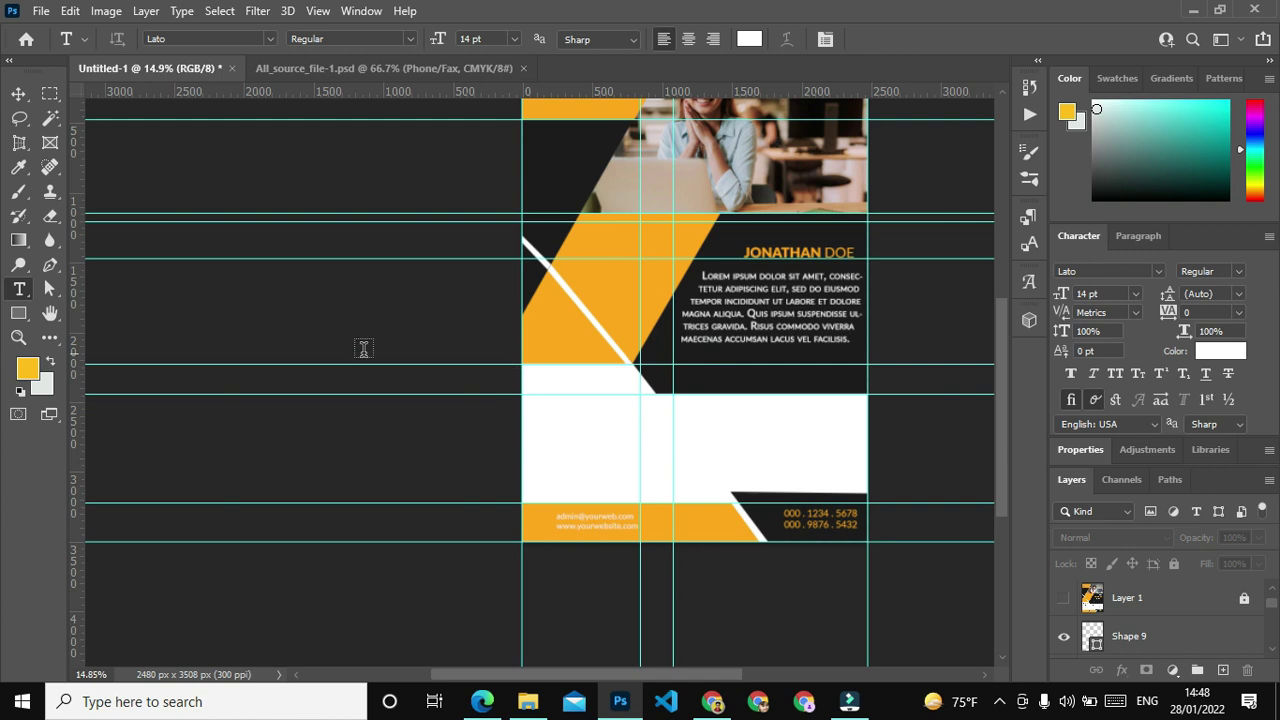
{"action": "left_click", "coordinate": [551, 387]}
{"action": "type", "text": "YOUR LOGO"}
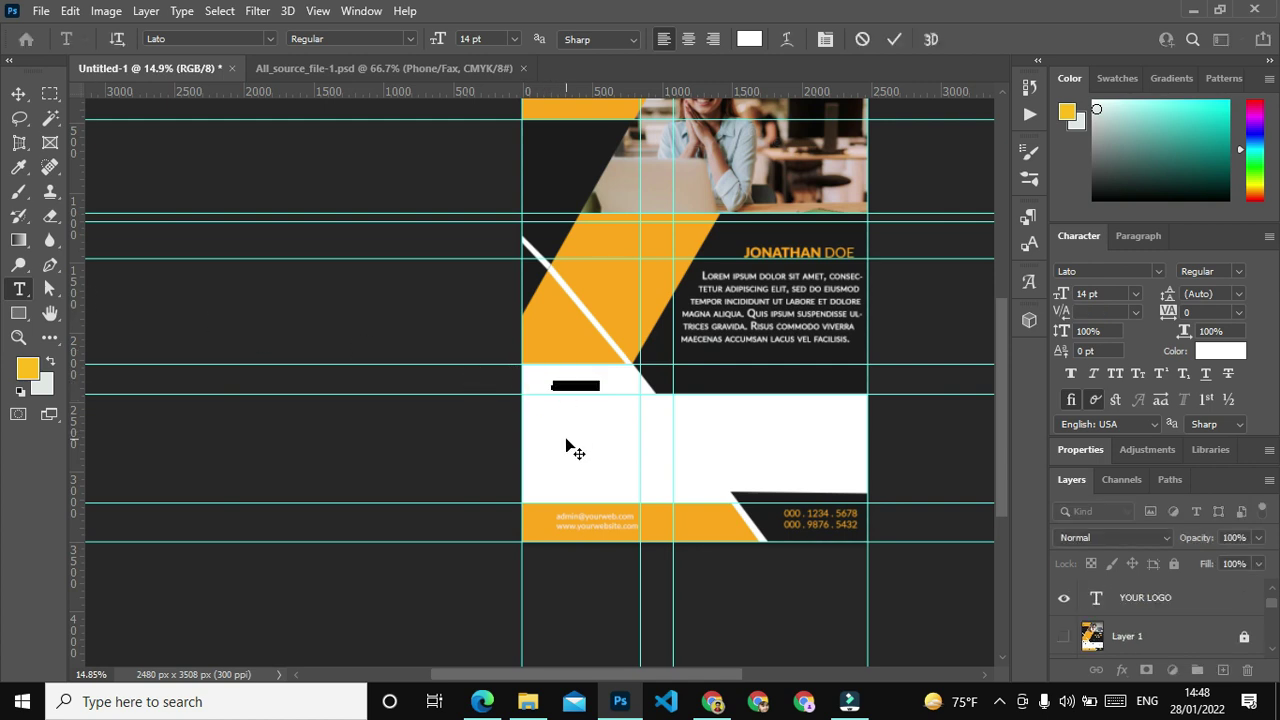
{"action": "key", "text": "Left"}
{"action": "left_click", "coordinate": [18, 93]}
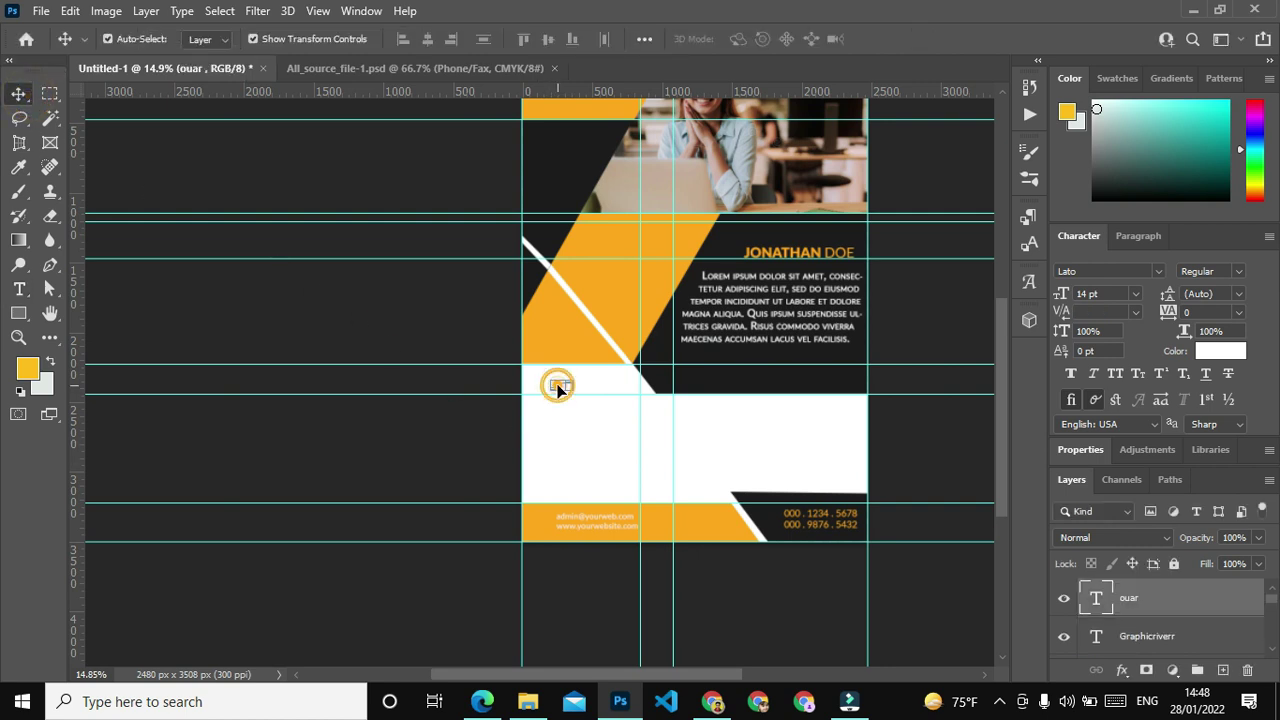
{"action": "key", "text": "Delete"}
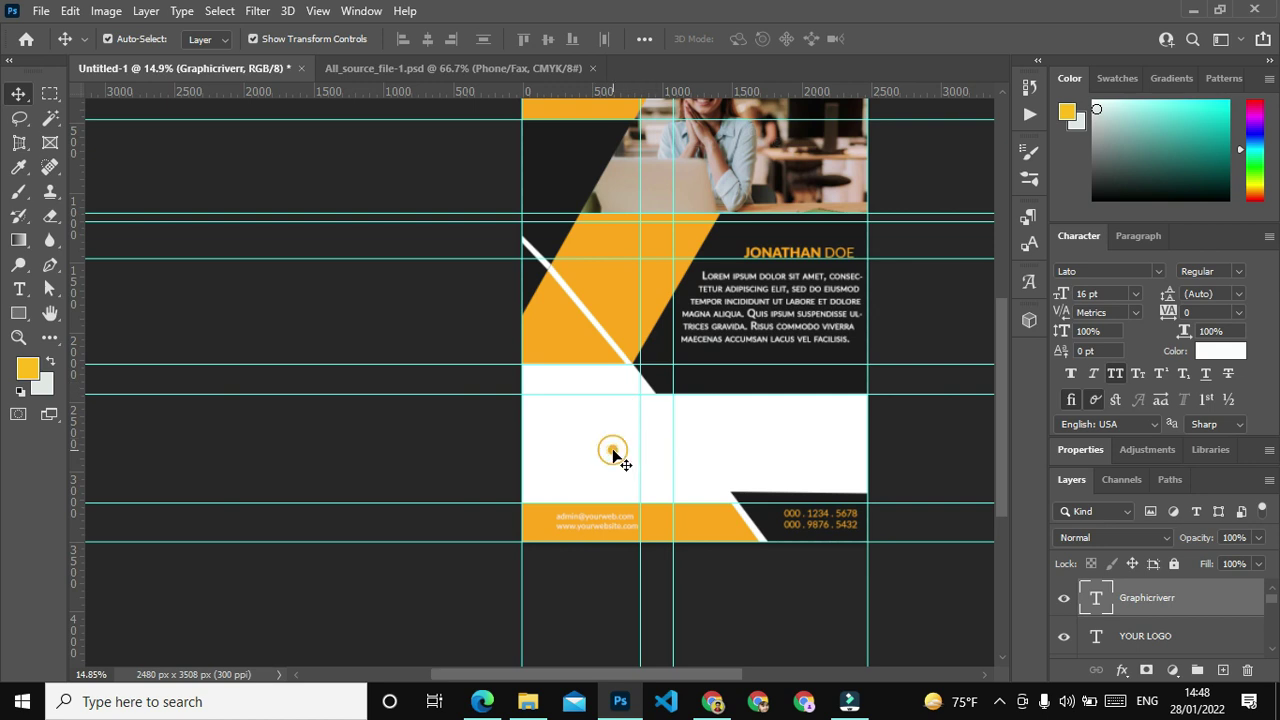
{"action": "left_click", "coordinate": [612, 450]}
{"action": "scroll", "coordinate": [615, 458], "scroll_direction": "down", "scroll_amount": 3}
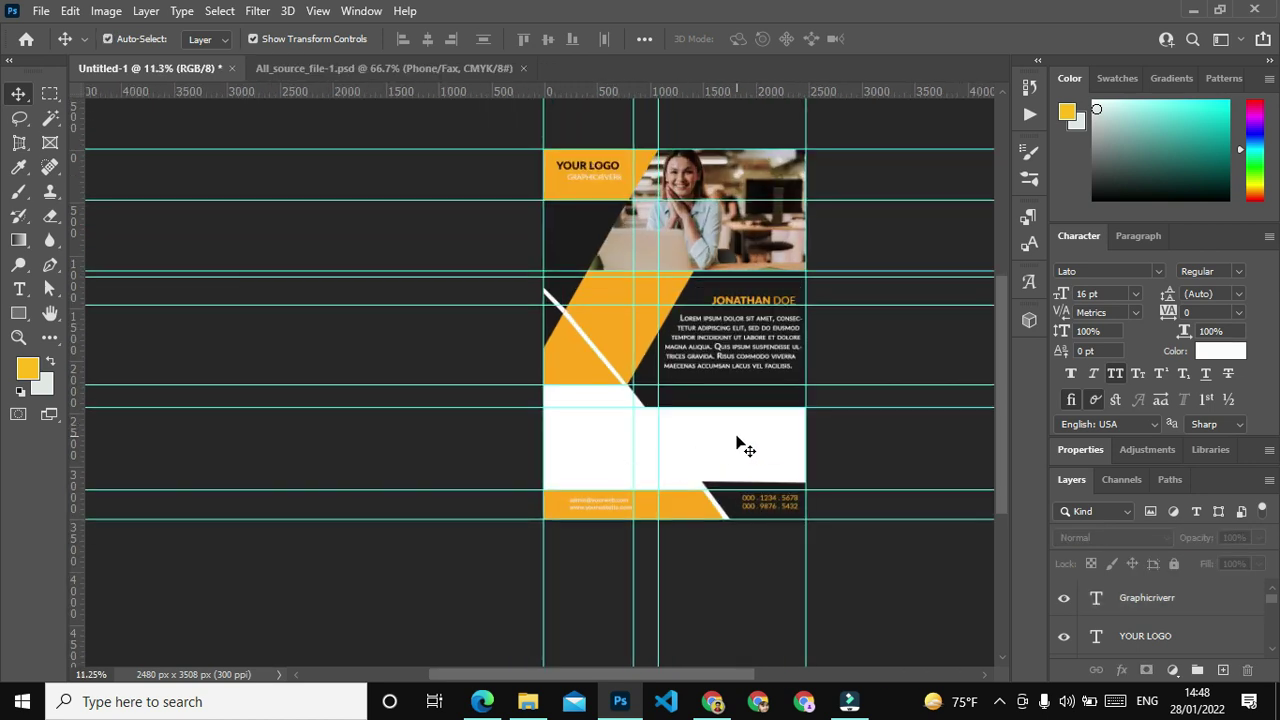
{"action": "left_click", "coordinate": [735, 328]}
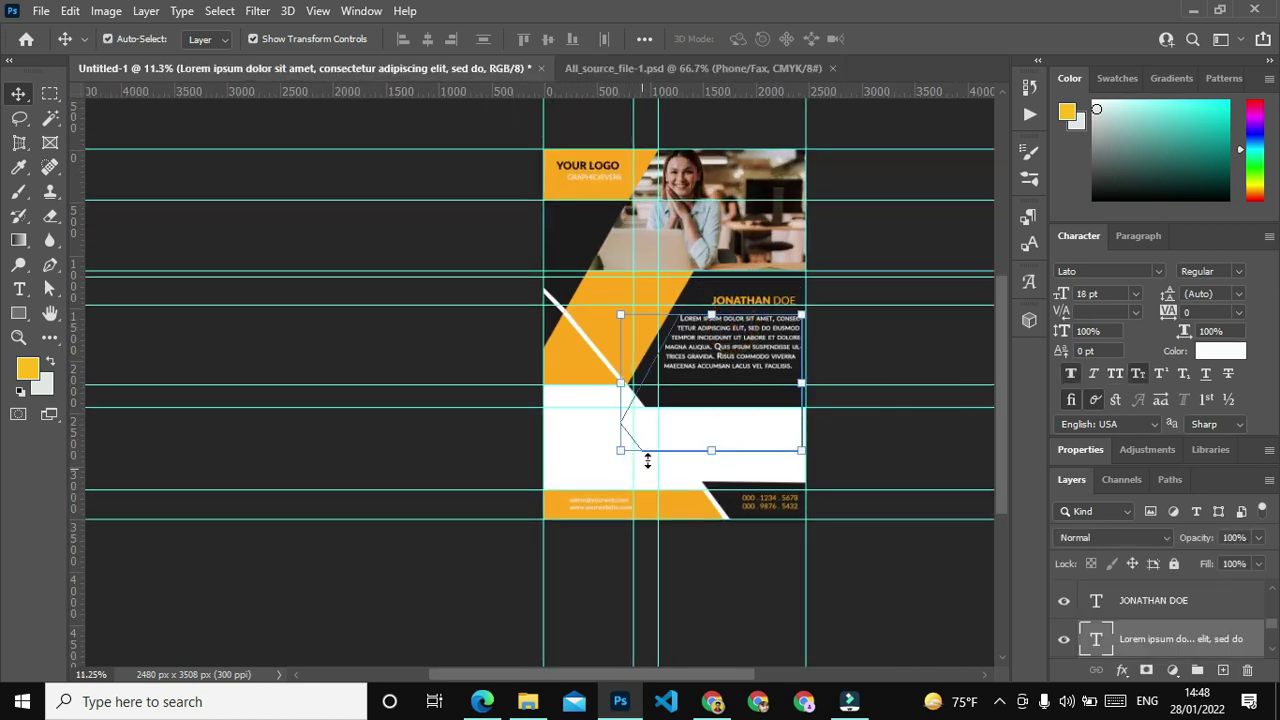
{"action": "left_click", "coordinate": [594, 462]}
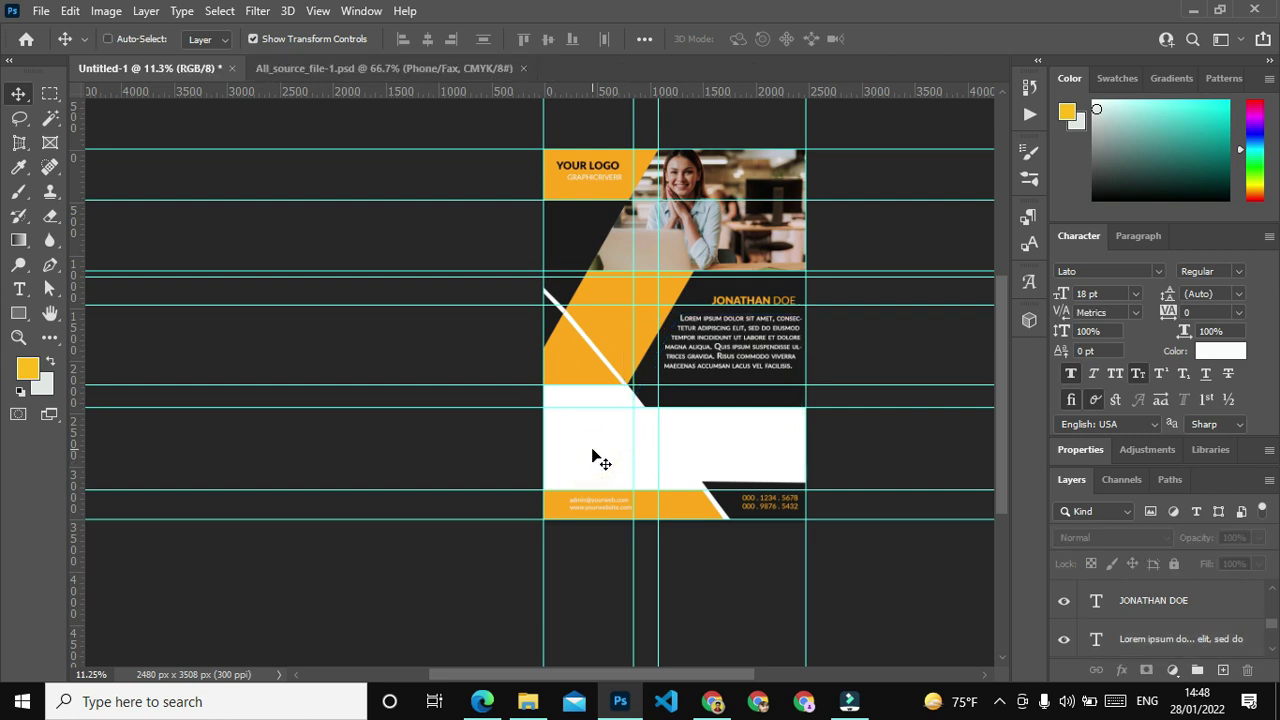
{"action": "scroll", "coordinate": [594, 458], "scroll_direction": "up", "scroll_amount": 2}
{"action": "scroll", "coordinate": [591, 450], "scroll_direction": "up", "scroll_amount": 1}
{"action": "left_click", "coordinate": [22, 288]}
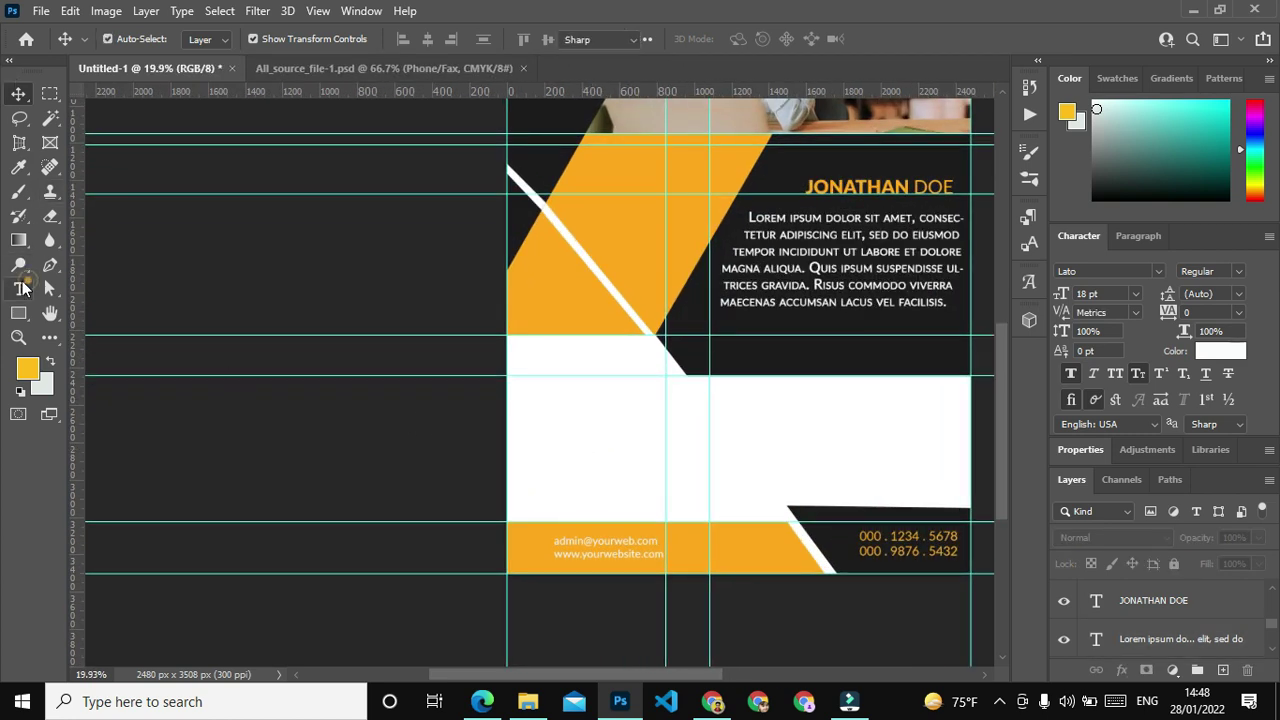
Start a new text box in the white band and set its colour to #1c1c1c.
{"action": "left_click", "coordinate": [597, 412]}
{"action": "key", "text": "BackSpace"}
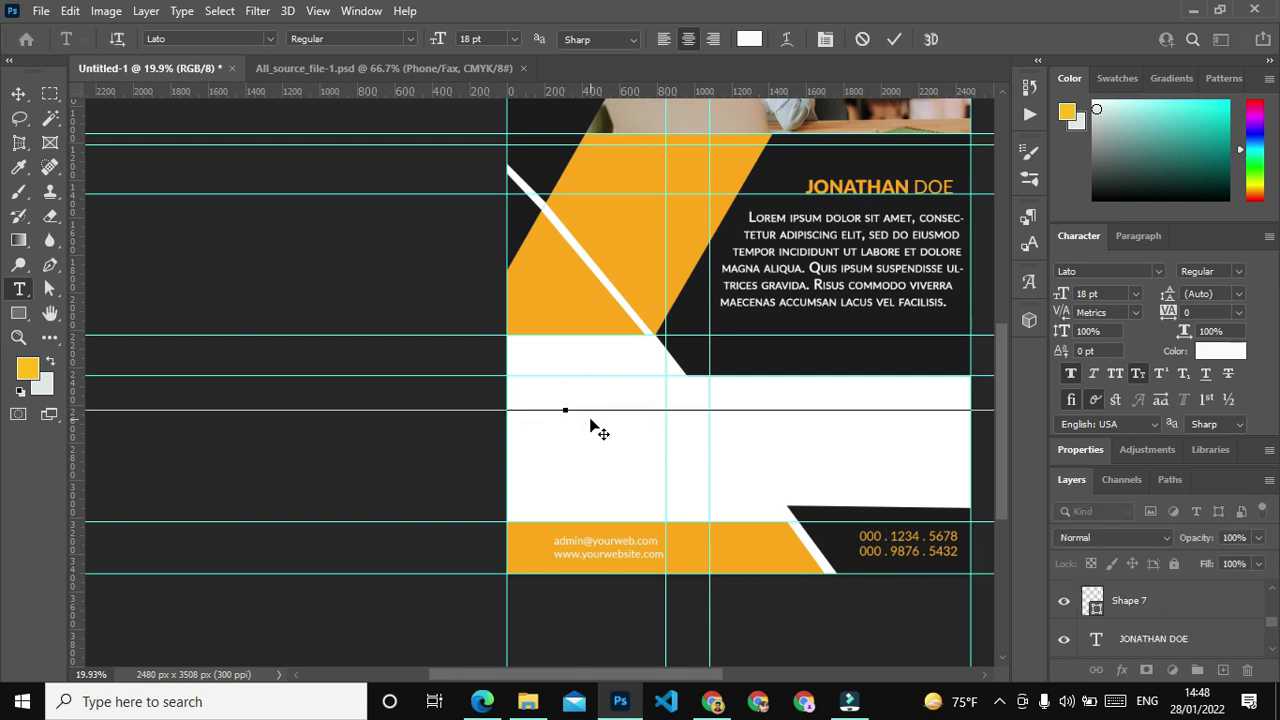
{"action": "scroll", "coordinate": [614, 449], "scroll_direction": "down", "scroll_amount": 2}
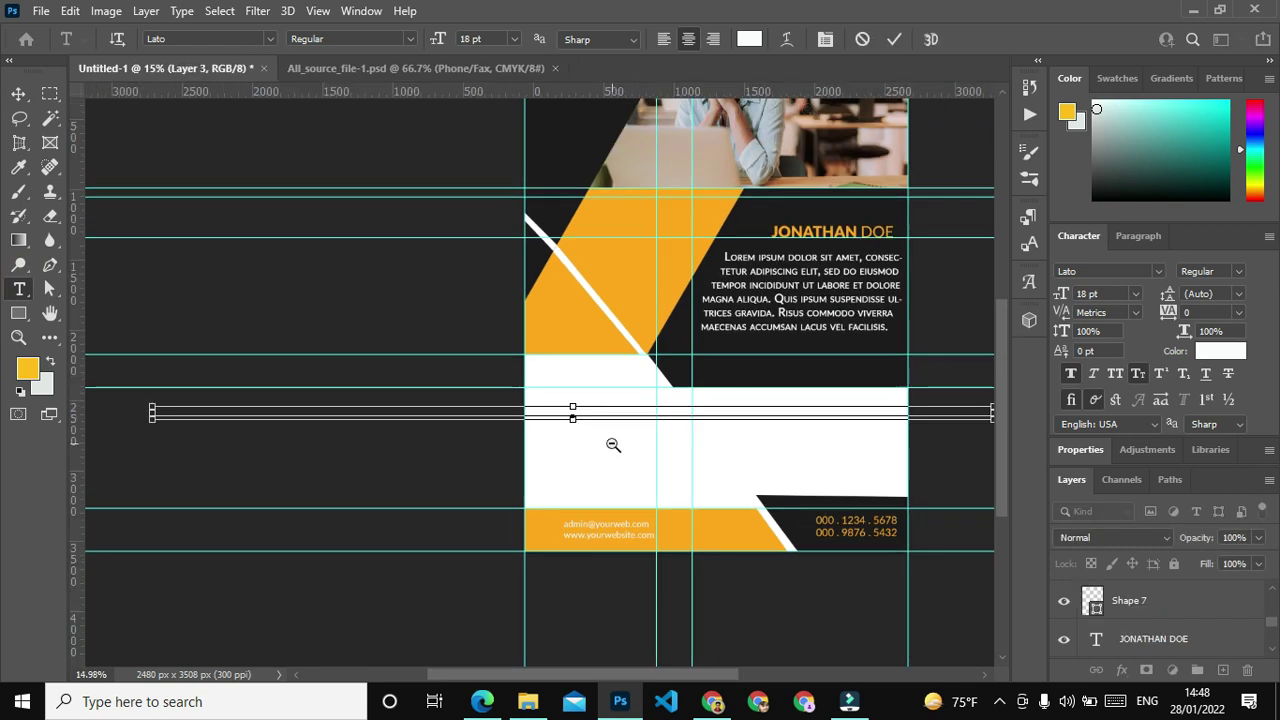
{"action": "scroll", "coordinate": [611, 446], "scroll_direction": "down", "scroll_amount": 2}
{"action": "scroll", "coordinate": [631, 446], "scroll_direction": "down", "scroll_amount": 2}
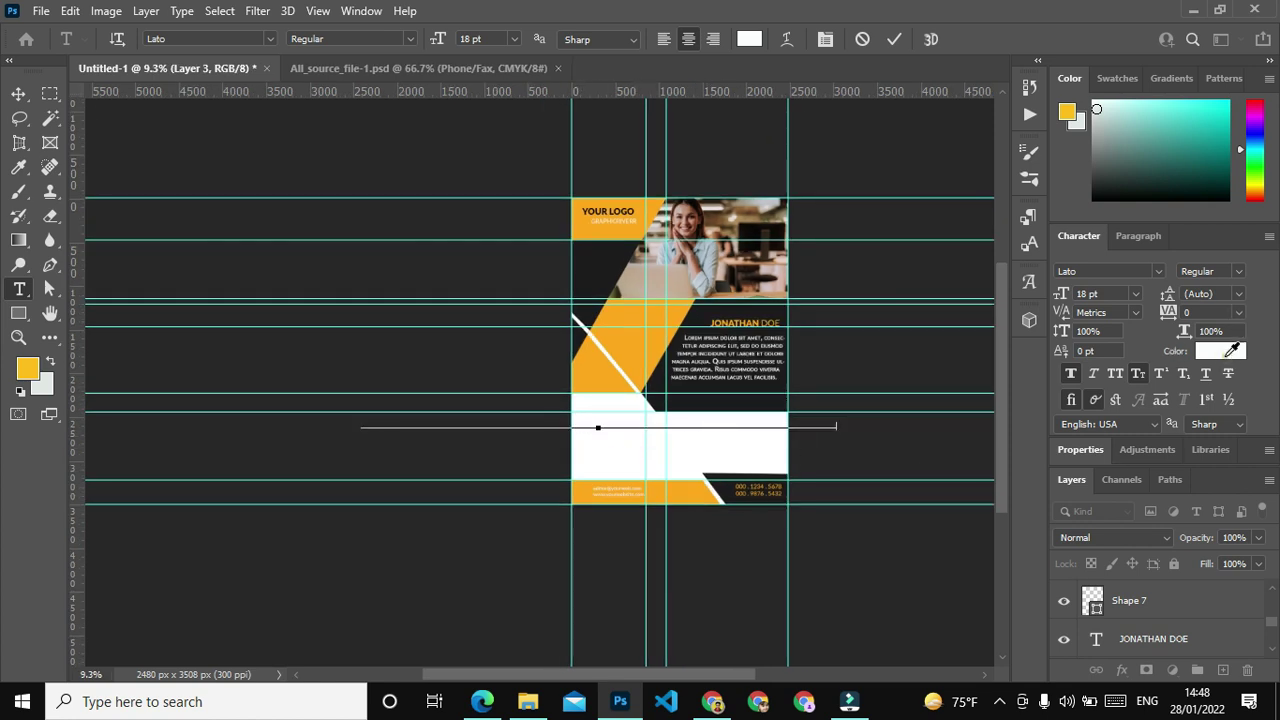
{"action": "left_click", "coordinate": [1222, 351]}
{"action": "left_click", "coordinate": [699, 316]}
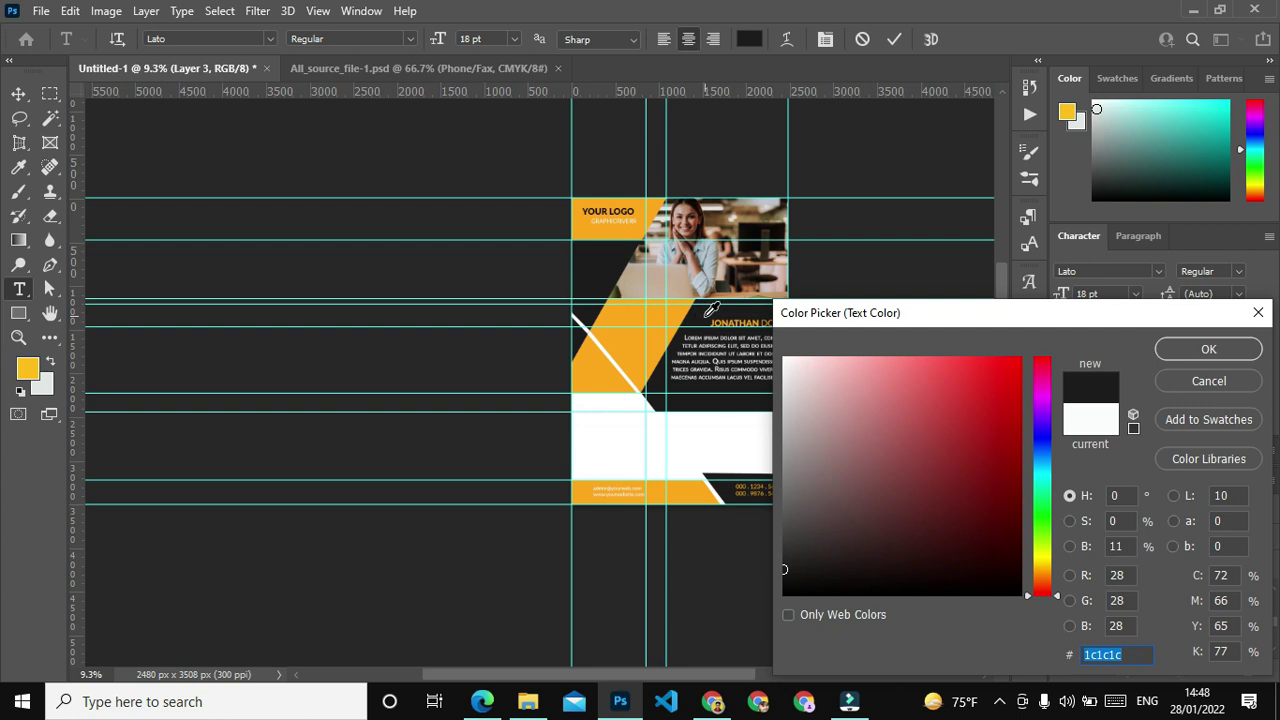
{"action": "left_click", "coordinate": [1204, 349]}
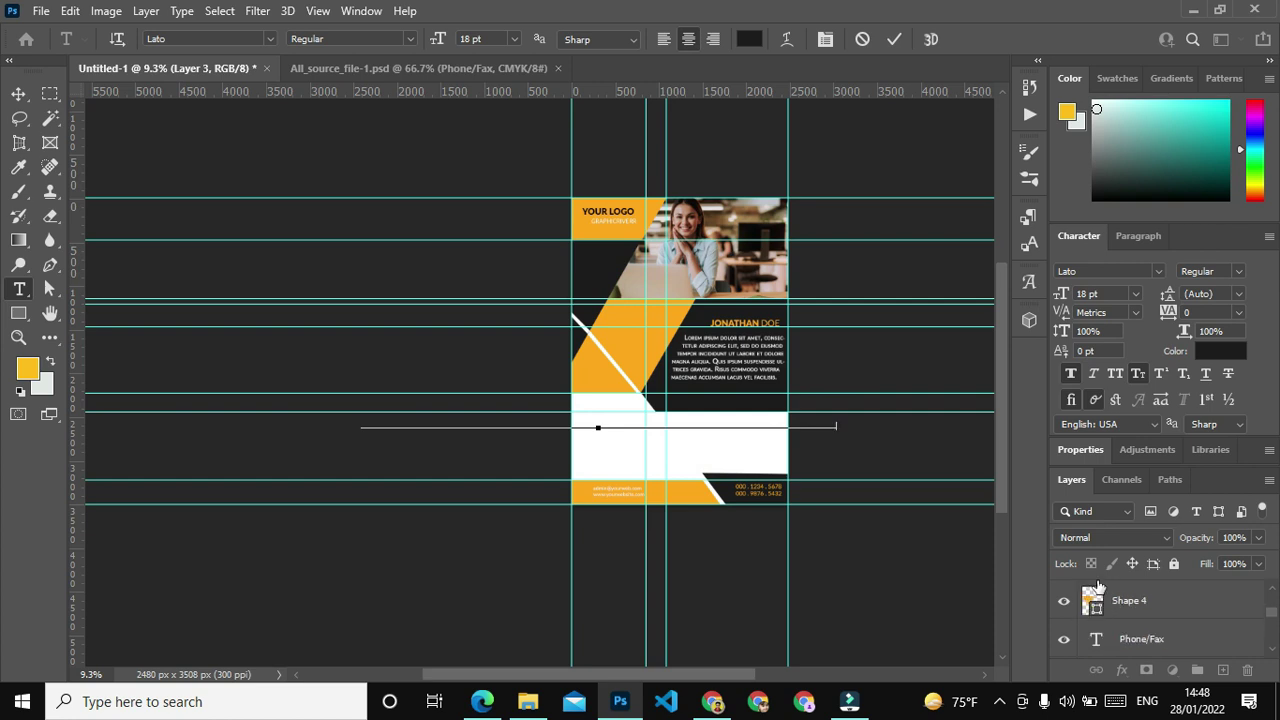
Zoom in on the text line and commit the new text layer.
{"action": "scroll", "coordinate": [1105, 600], "scroll_direction": "up", "scroll_amount": 3}
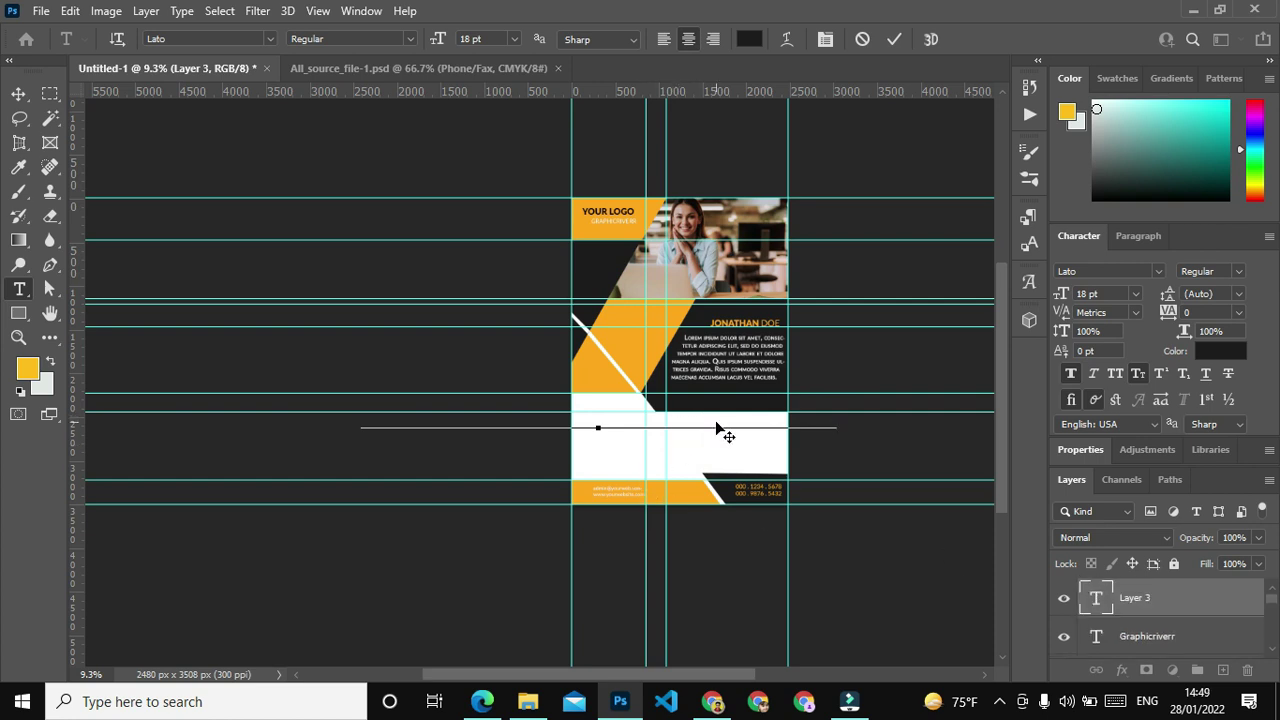
{"action": "key", "text": "ctrl"}
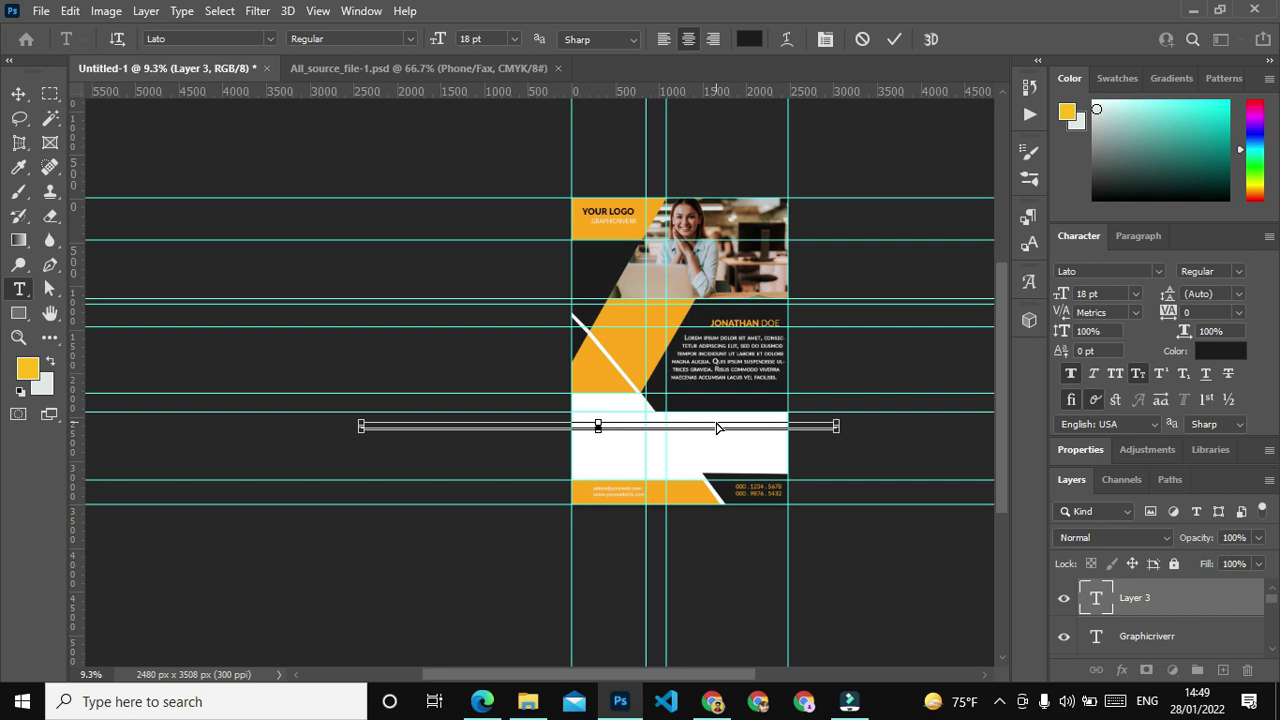
{"action": "scroll", "coordinate": [716, 428], "scroll_direction": "up", "scroll_amount": 2}
{"action": "scroll", "coordinate": [716, 428], "scroll_direction": "up", "scroll_amount": 2}
{"action": "scroll", "coordinate": [716, 428], "scroll_direction": "up", "scroll_amount": 2}
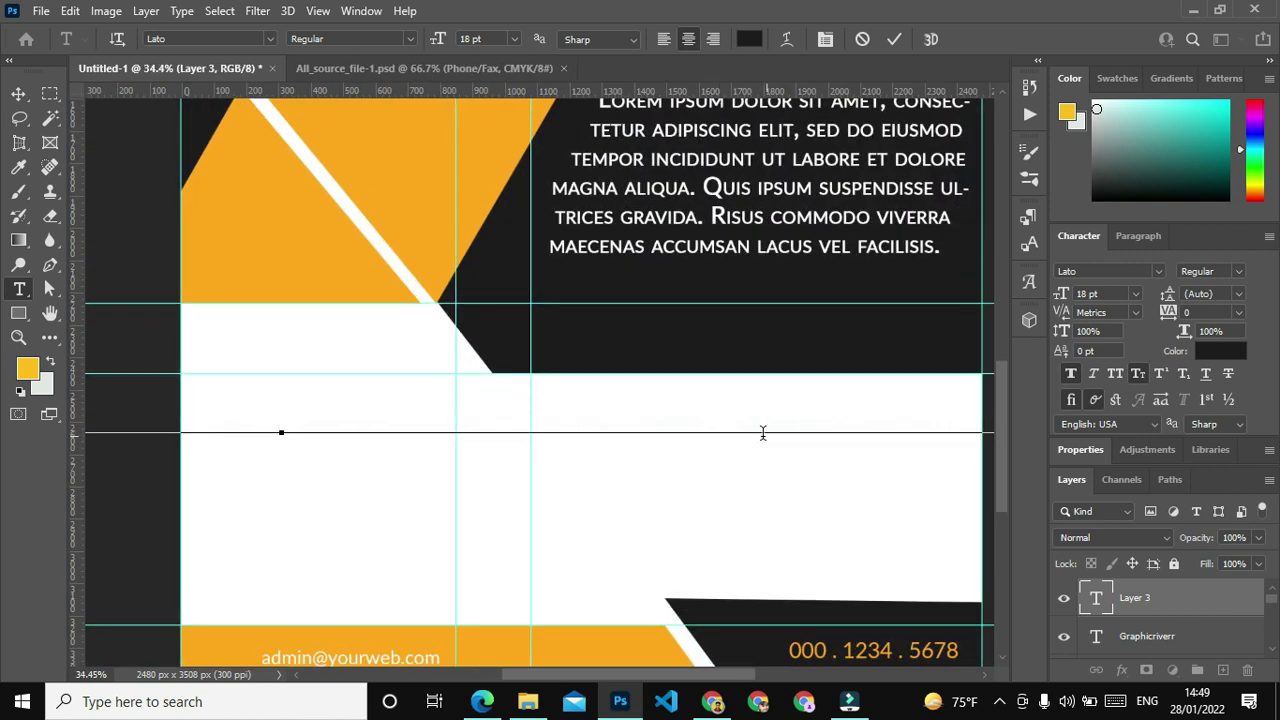
{"action": "left_click", "coordinate": [17, 94]}
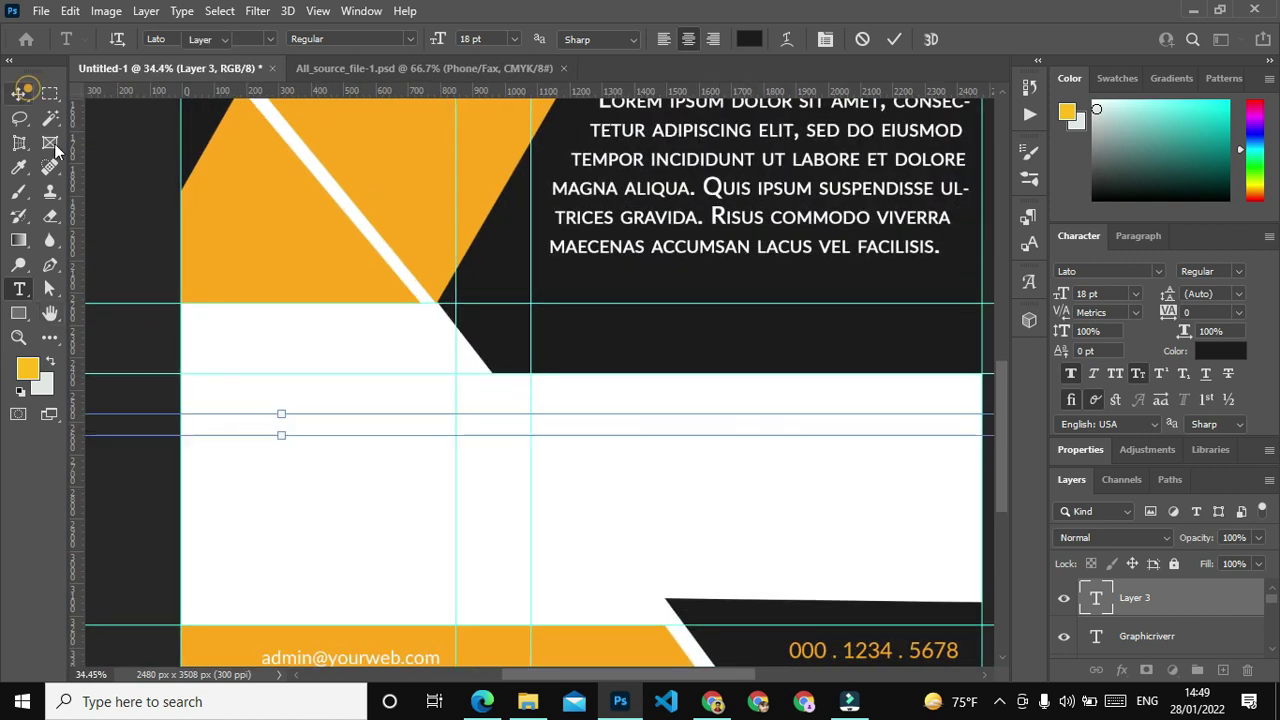
Delete the layer's text so it remains an empty placeholder, and commit.
{"action": "double_click", "coordinate": [1096, 600]}
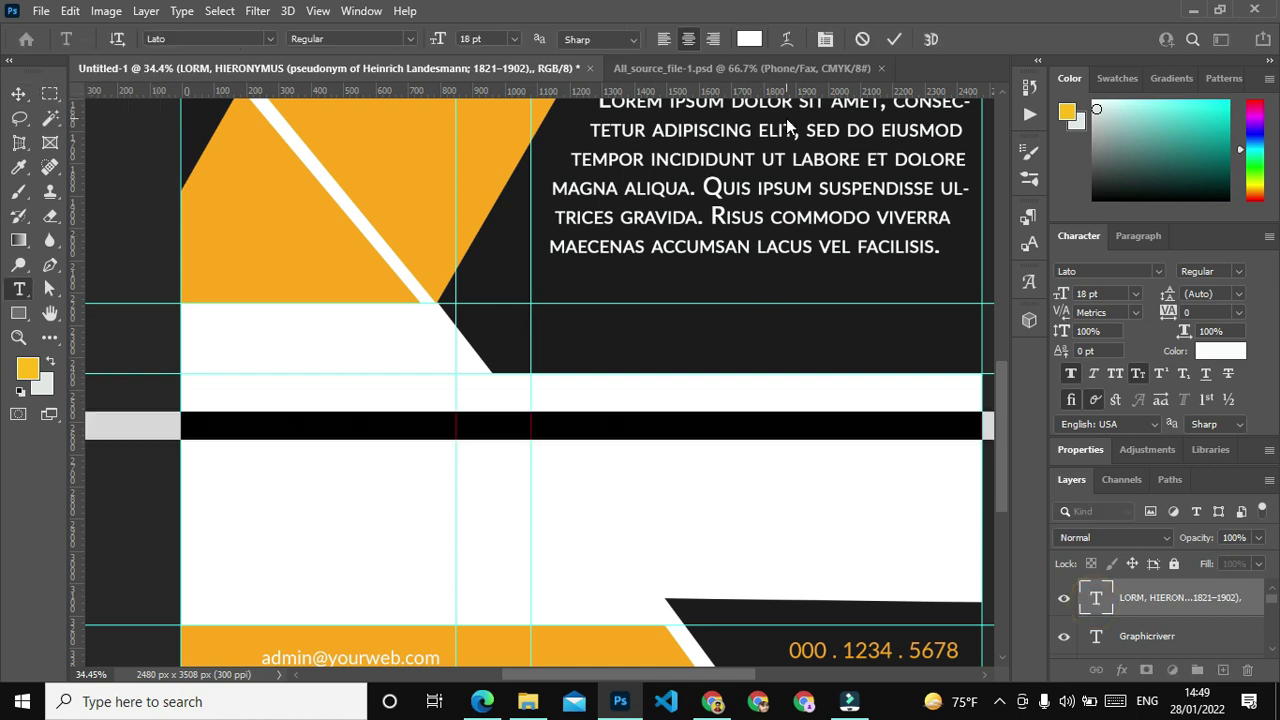
{"action": "key", "text": "BackSpace"}
{"action": "left_click", "coordinate": [749, 133]}
{"action": "key", "text": "v"}
{"action": "left_click", "coordinate": [371, 512]}
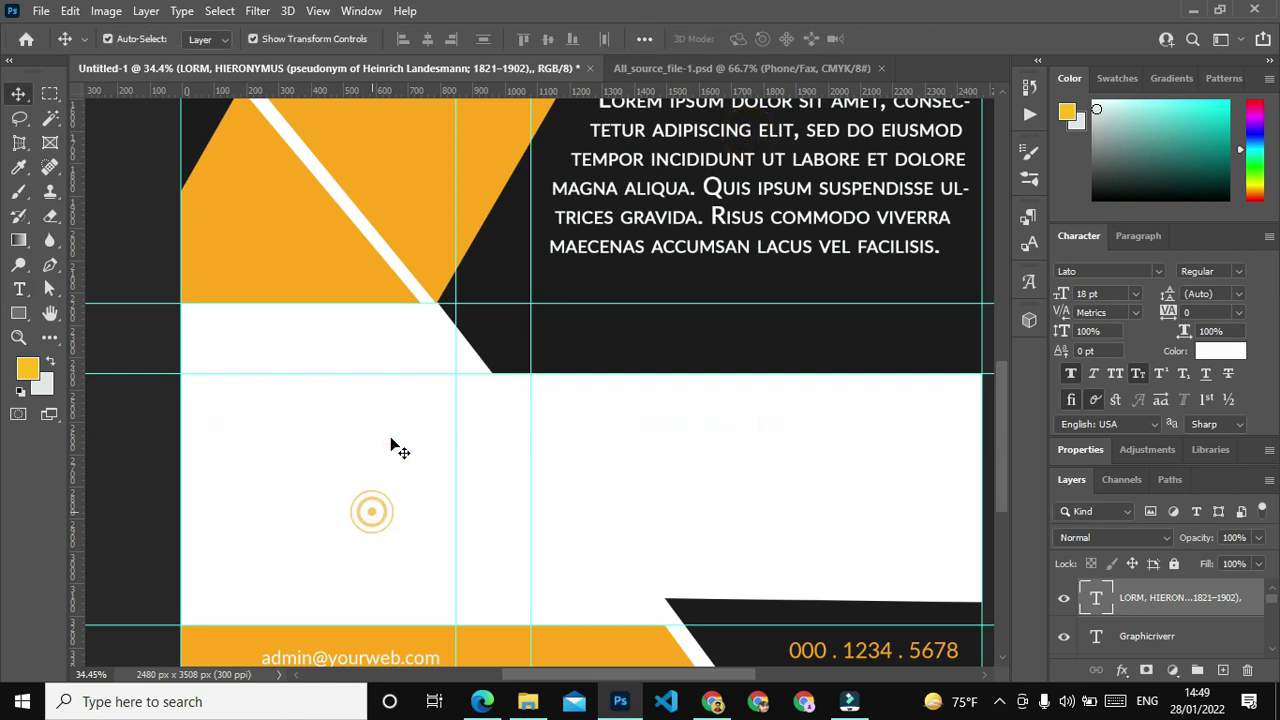
Copy the Lorem ipsum paragraph and drag the duplicate down into the white band.
{"action": "left_click", "coordinate": [652, 162]}
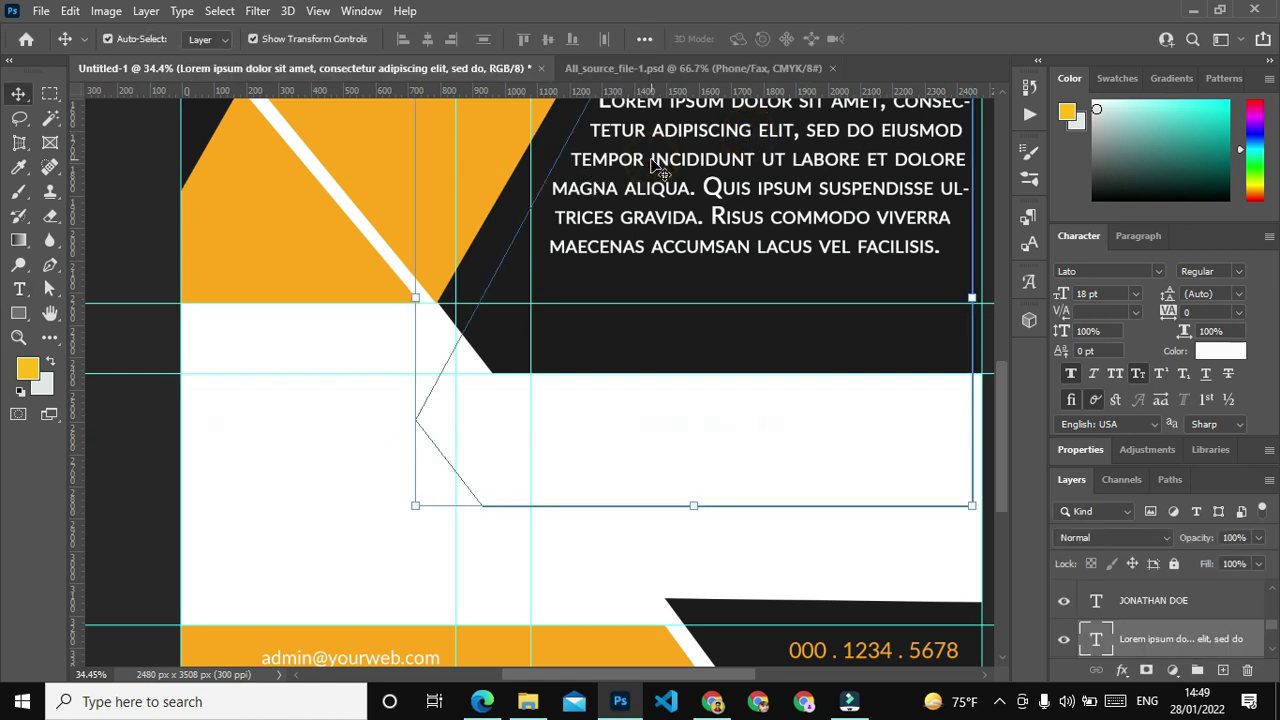
{"action": "key", "text": "ctrl"}
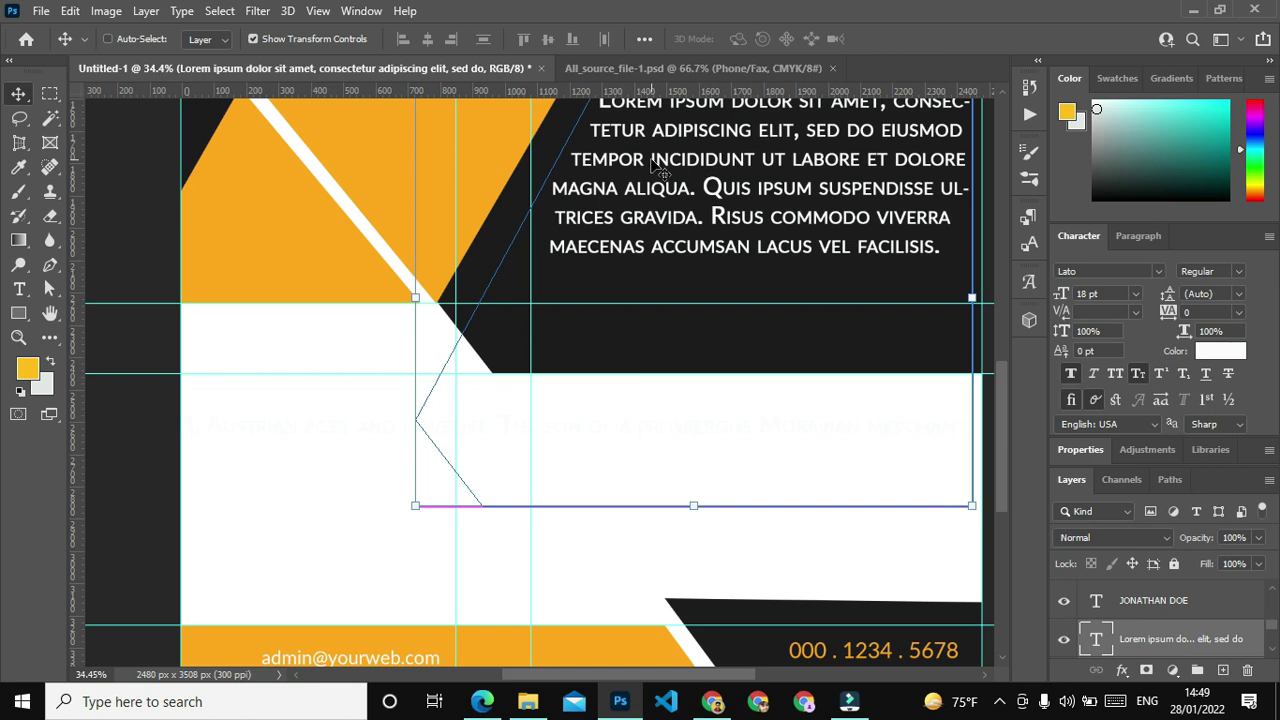
{"action": "key", "text": "c"}
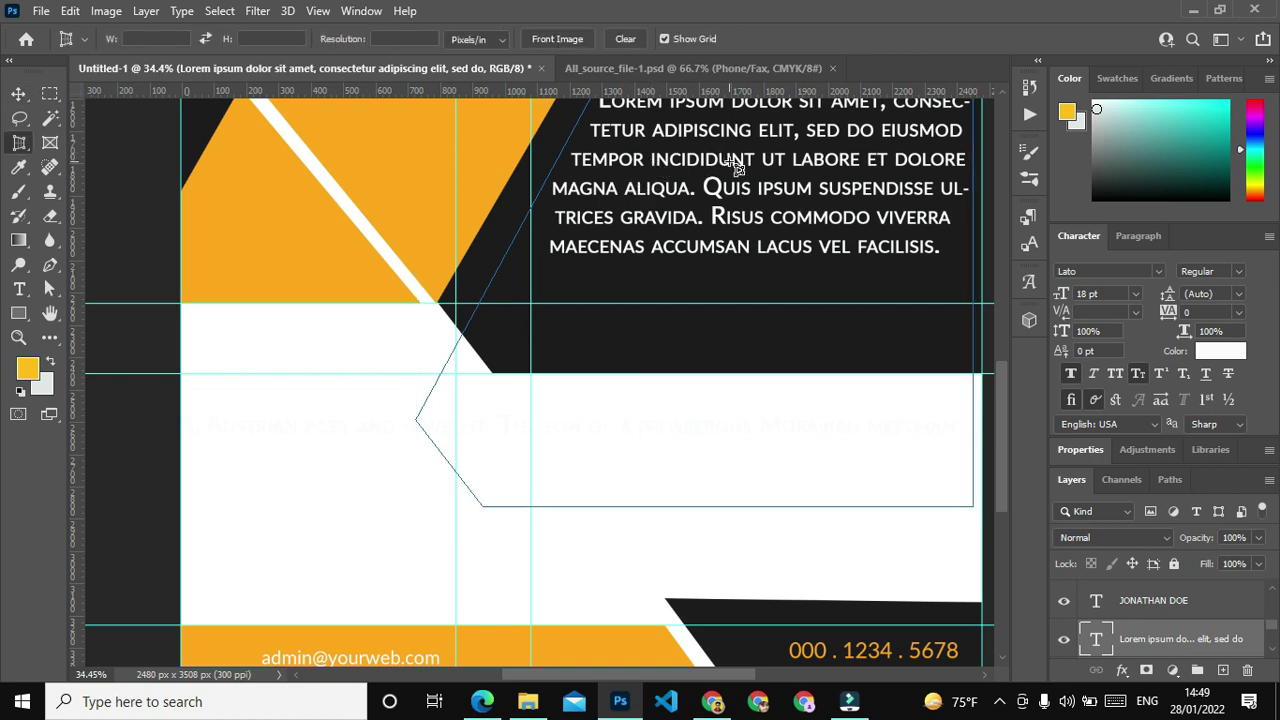
{"action": "left_click", "coordinate": [18, 93]}
{"action": "key", "text": "ctrl"}
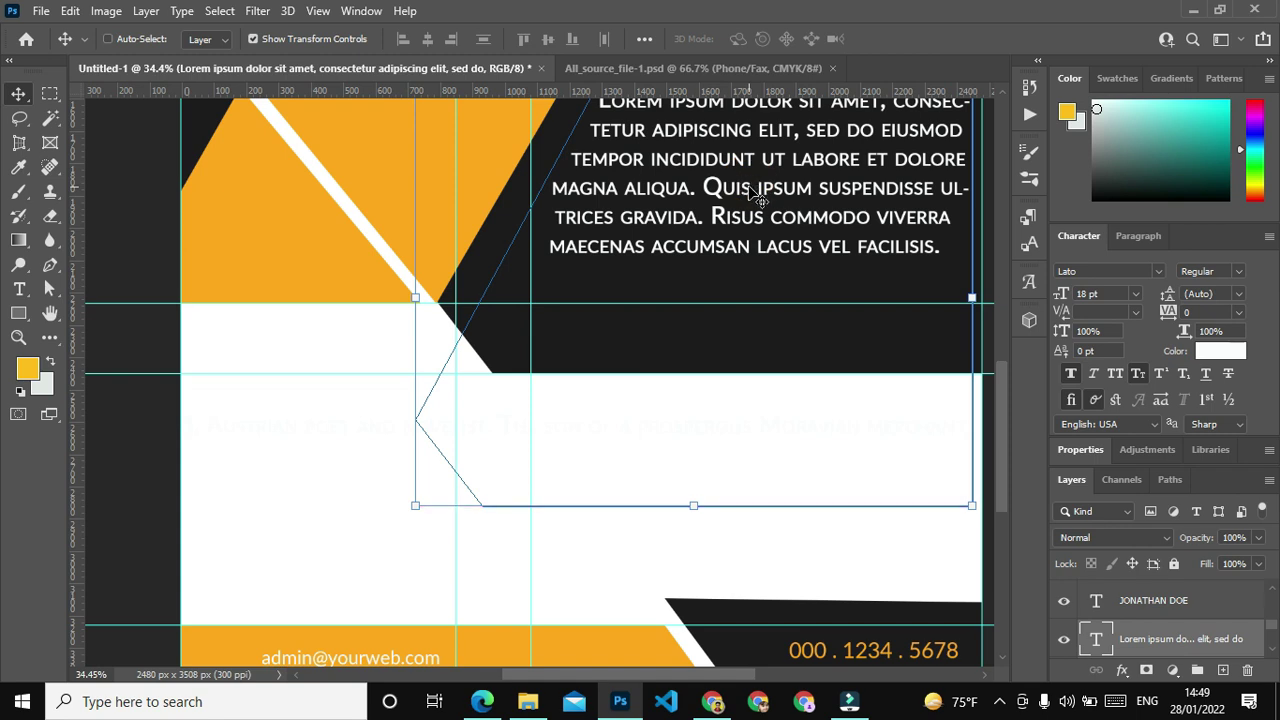
{"action": "left_click_drag", "start_coordinate": [758, 193], "coordinate": [500, 473]}
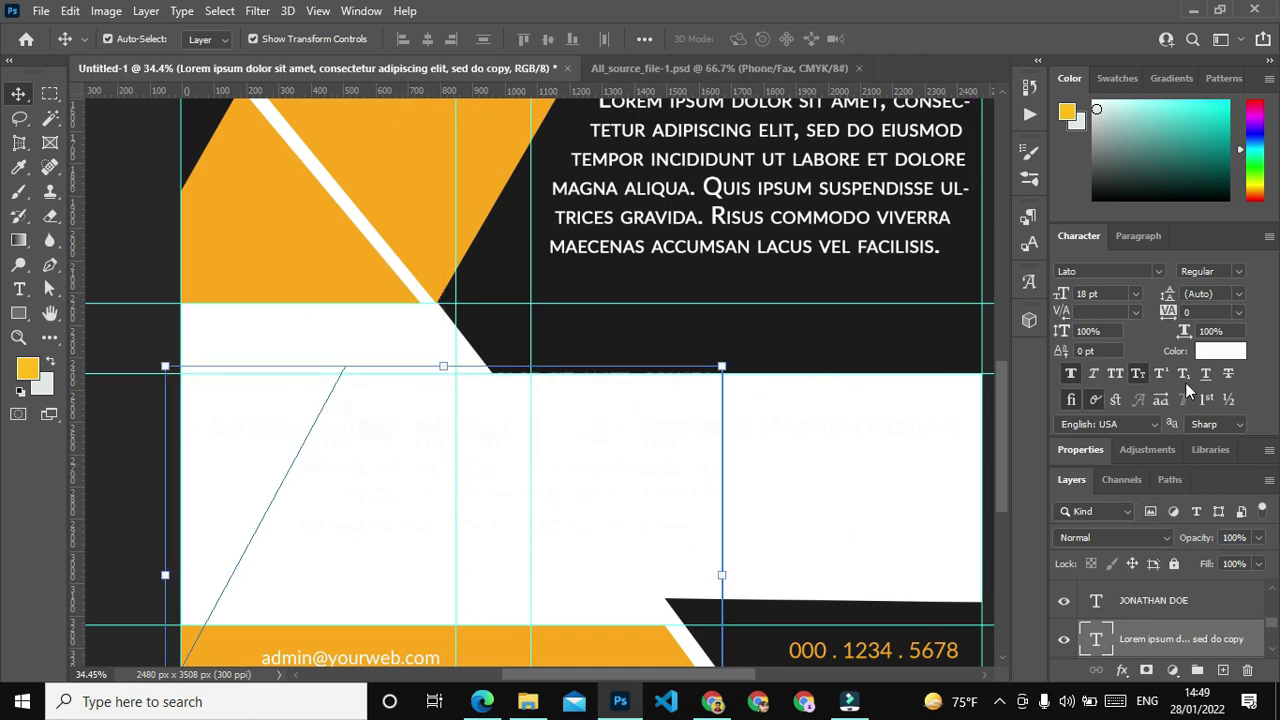
Set the copied paragraph's text colour to dark 1c1c1c.
{"action": "left_click", "coordinate": [1228, 349]}
{"action": "key", "text": "Return"}
{"action": "left_click", "coordinate": [1238, 352]}
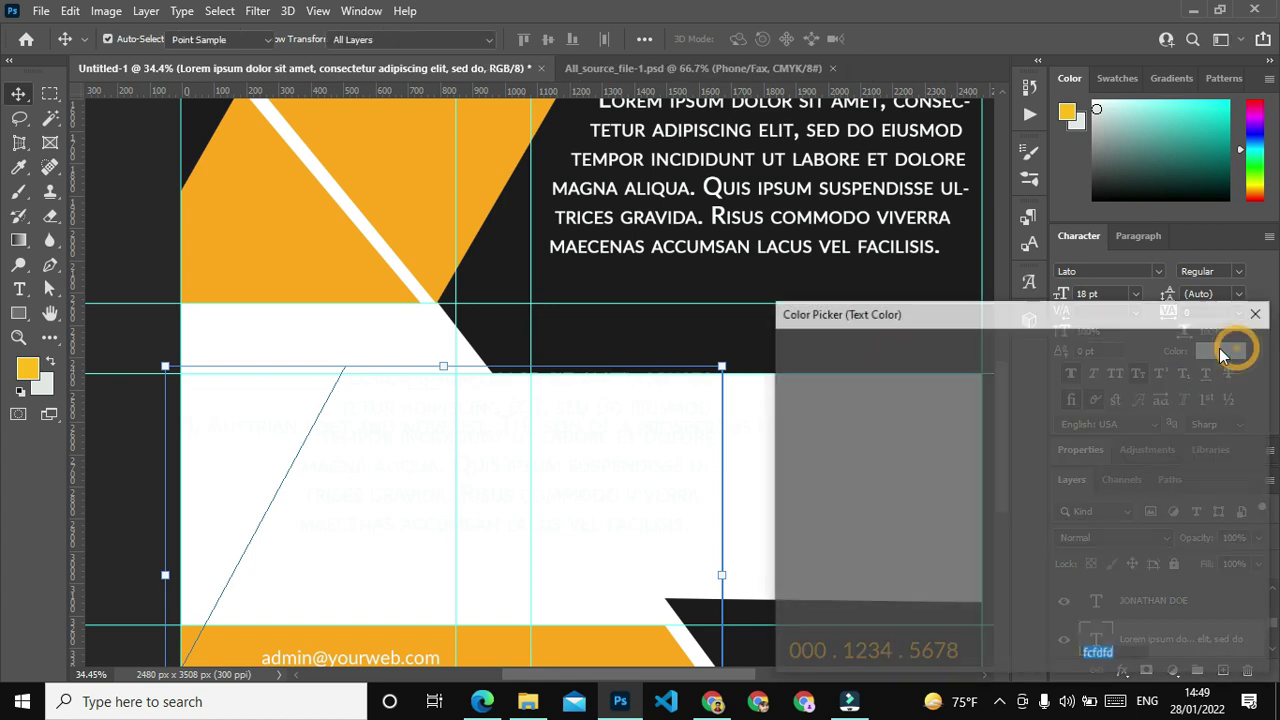
{"action": "left_click", "coordinate": [390, 125]}
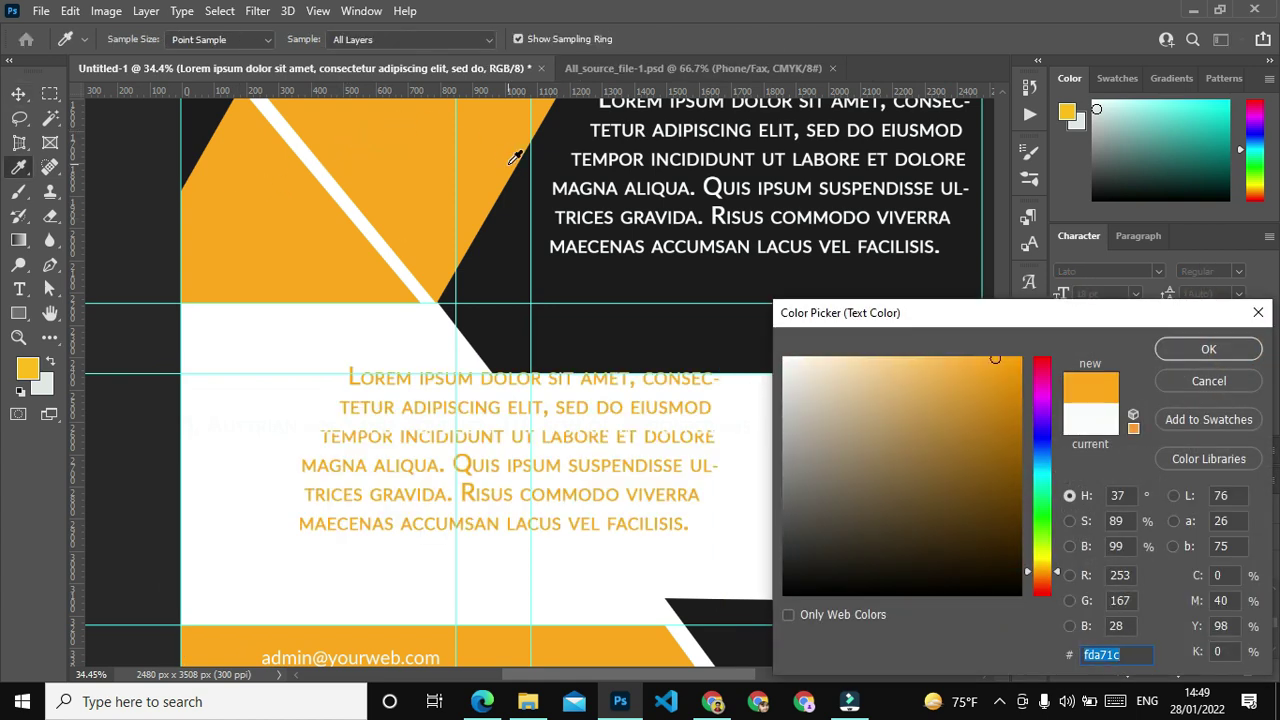
{"action": "left_click", "coordinate": [620, 272]}
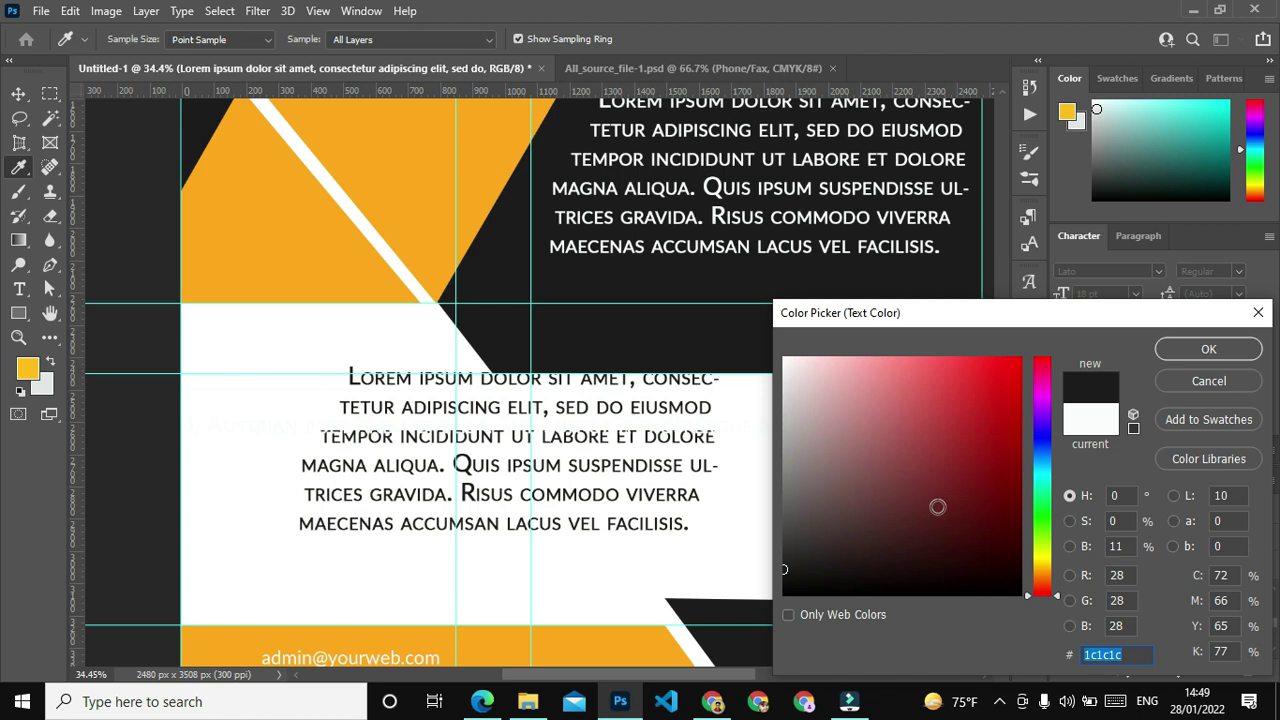
{"action": "left_click", "coordinate": [1196, 347]}
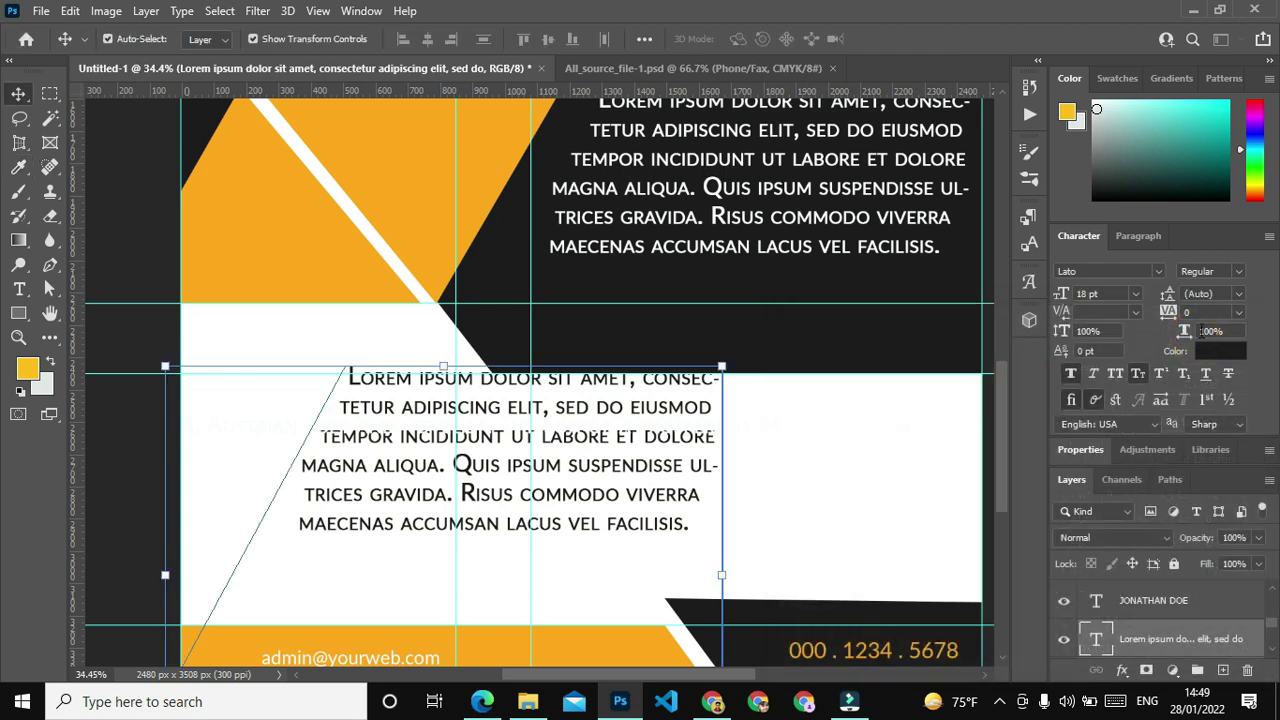
Shift the lower paragraph slightly right and down, then deselect it.
{"action": "left_click", "coordinate": [883, 463]}
{"action": "left_click", "coordinate": [551, 437]}
{"action": "left_click_drag", "start_coordinate": [586, 483], "coordinate": [640, 520]}
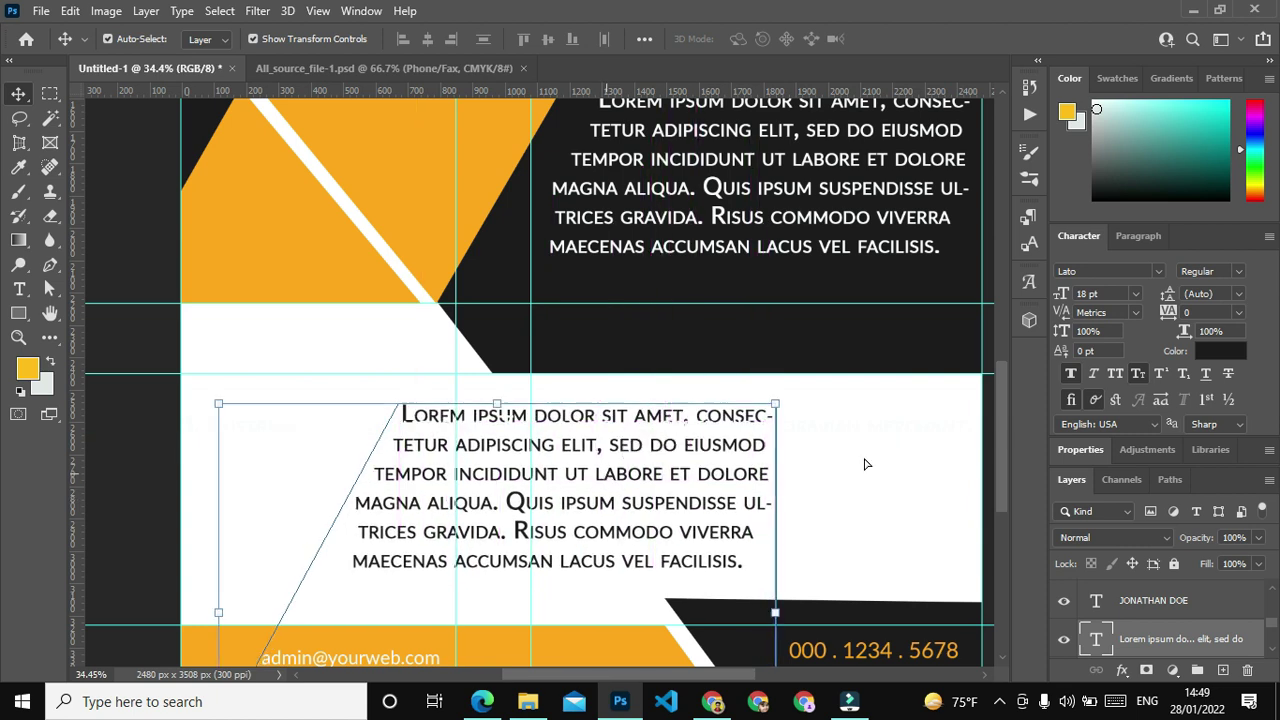
{"action": "left_click", "coordinate": [114, 216]}
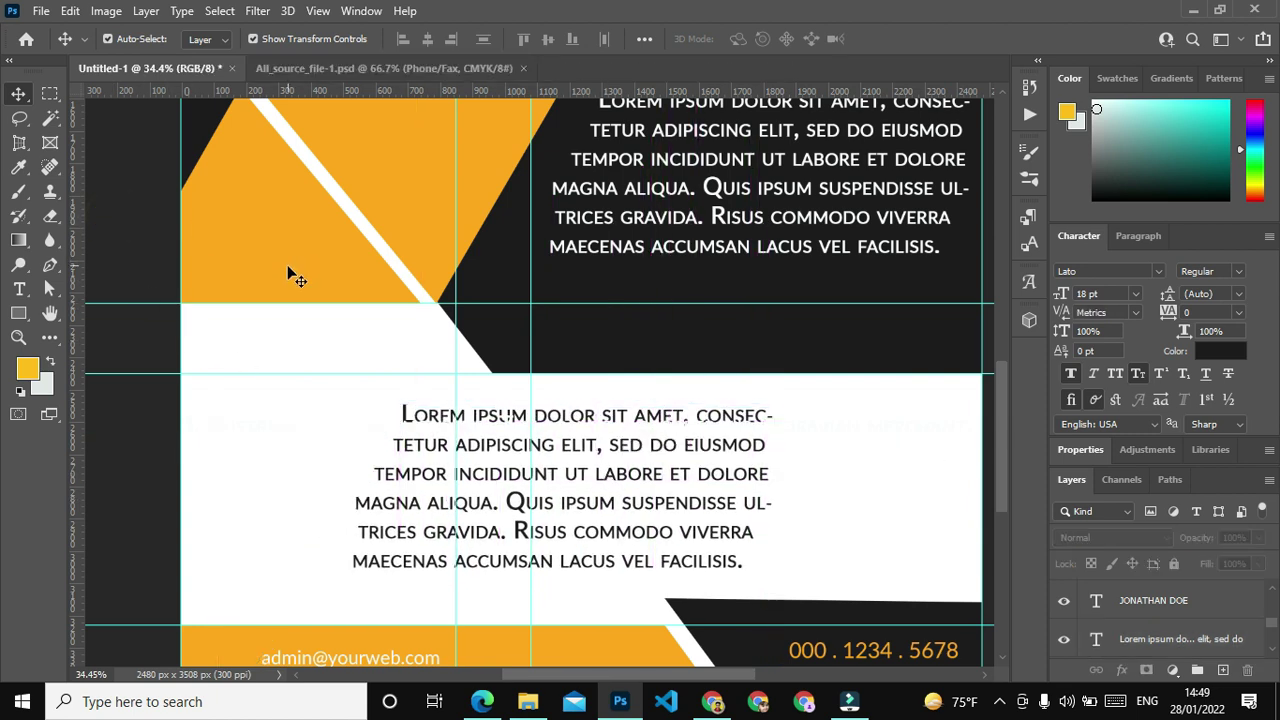
Zoom out and drag the dark paragraph toward the white band's right edge, undoing an accidental duplicate.
{"action": "scroll", "coordinate": [290, 289], "scroll_direction": "down", "scroll_amount": 2}
{"action": "scroll", "coordinate": [386, 323], "scroll_direction": "down", "scroll_amount": 3}
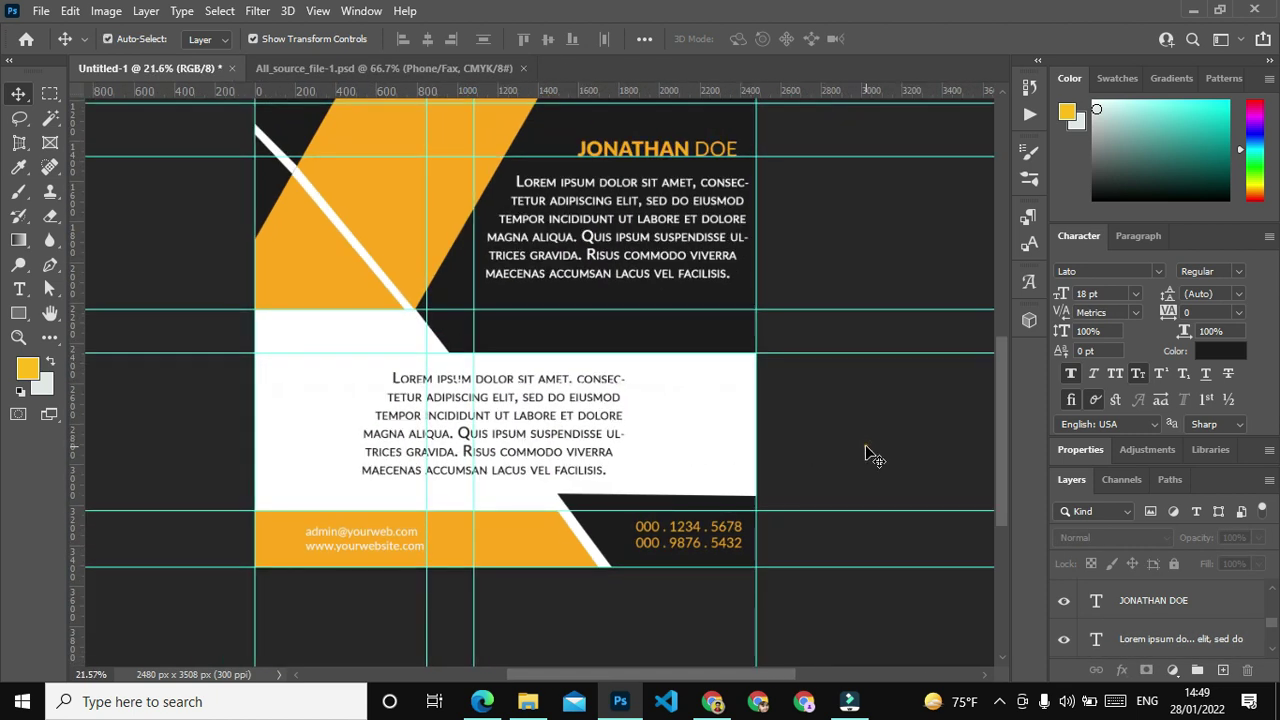
{"action": "mouse_move", "coordinate": [575, 440]}
{"action": "left_mouse_down"}
{"action": "mouse_move", "coordinate": [714, 400]}
{"action": "mouse_move", "coordinate": [692, 429]}
{"action": "mouse_move", "coordinate": [392, 381]}
{"action": "mouse_move", "coordinate": [390, 420]}
{"action": "left_mouse_up"}
{"action": "left_click", "coordinate": [853, 414]}
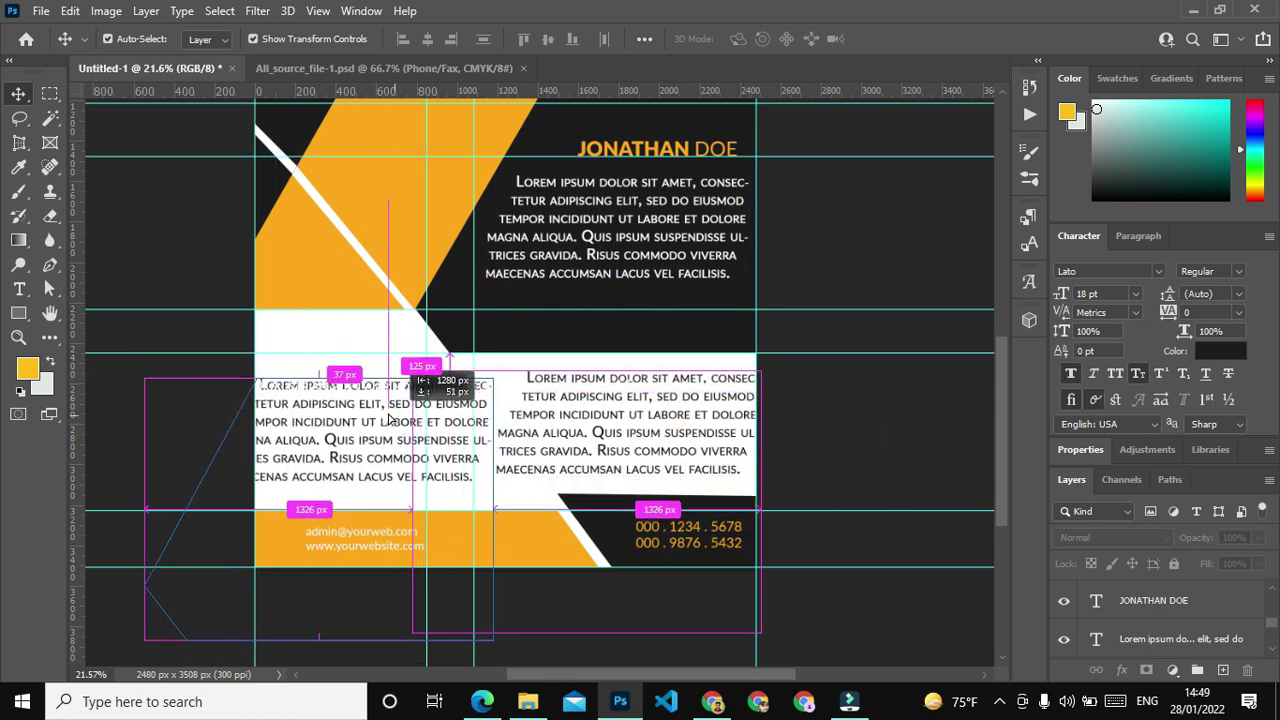
{"action": "left_click_drag", "start_coordinate": [390, 420], "coordinate": [313, 411]}
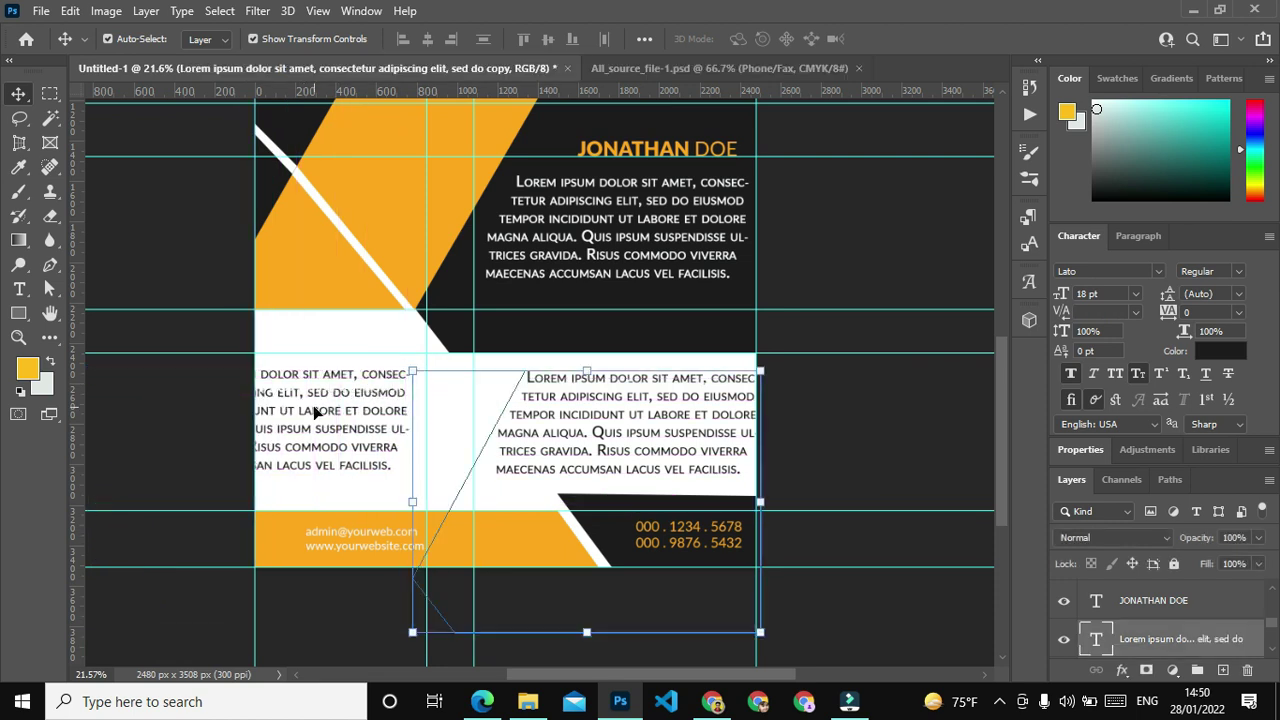
{"action": "key", "text": "ctrl+z"}
{"action": "left_click", "coordinate": [910, 394]}
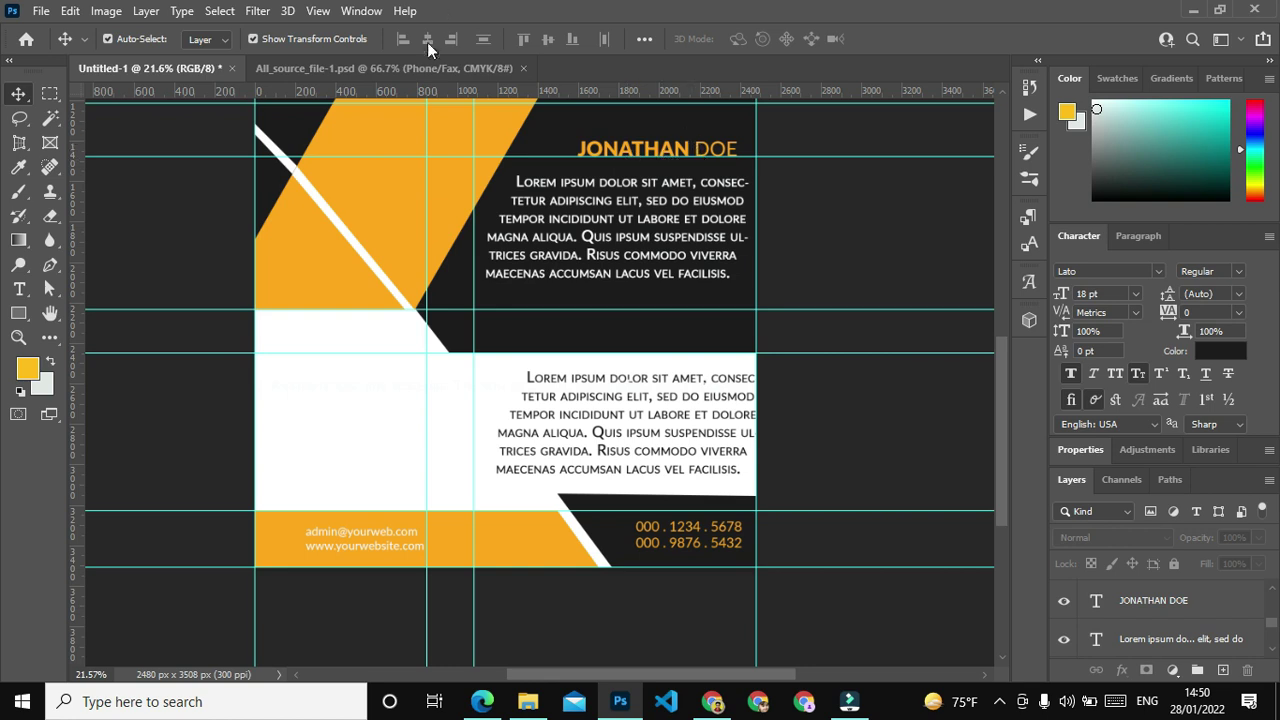
Copy EXCLUSIVE ON from the source file into the flyer at 18 pt, left in the white band.
{"action": "left_click", "coordinate": [426, 64]}
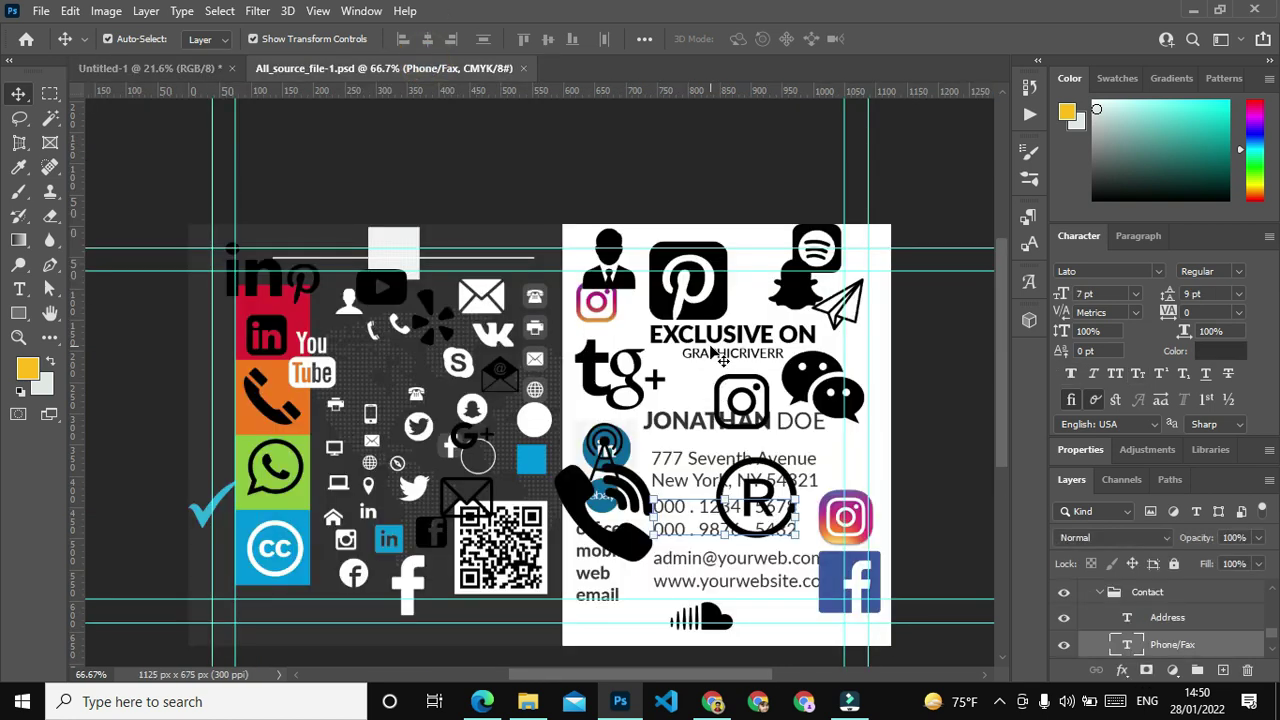
{"action": "left_click_drag", "start_coordinate": [685, 345], "coordinate": [270, 480]}
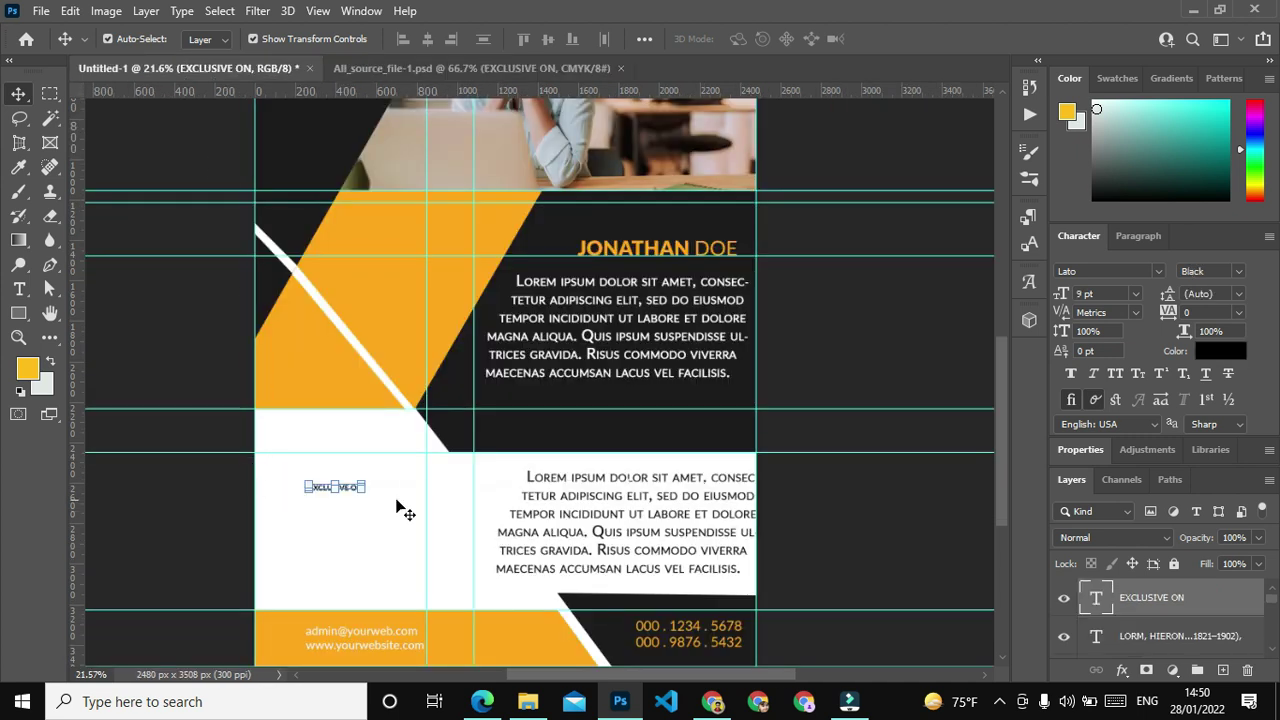
{"action": "left_click", "coordinate": [1134, 293]}
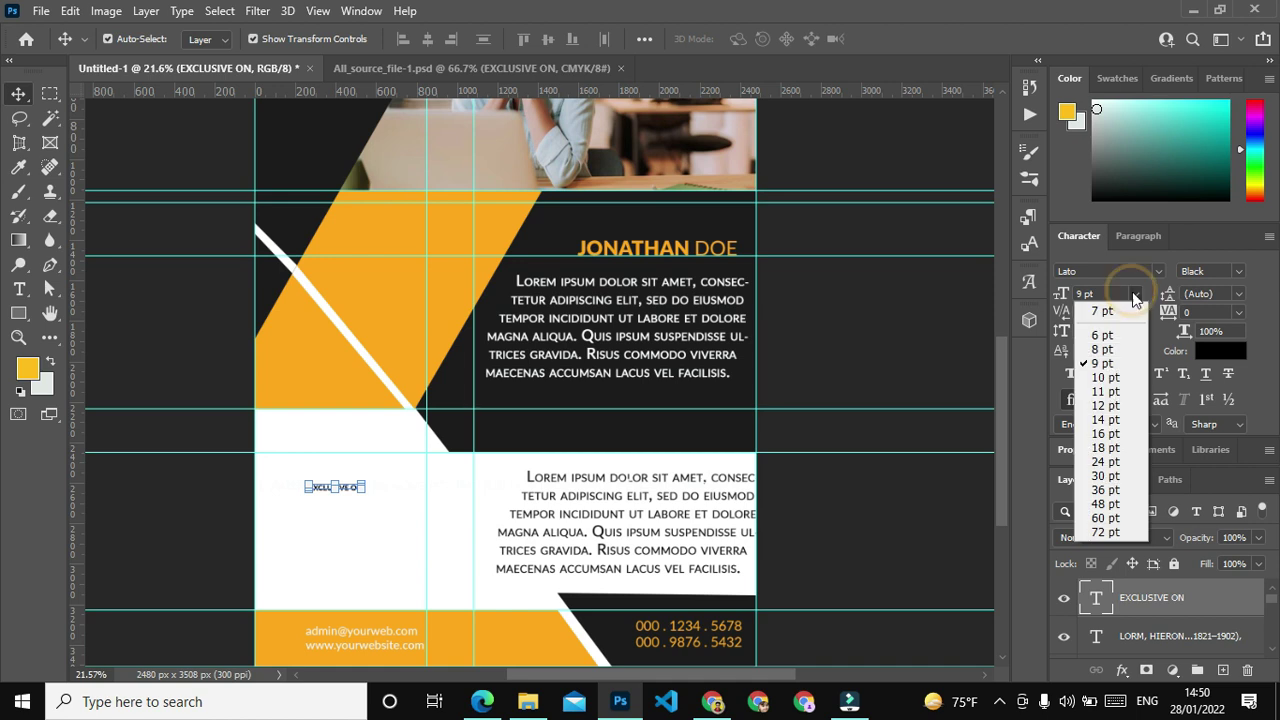
{"action": "left_click", "coordinate": [1112, 448]}
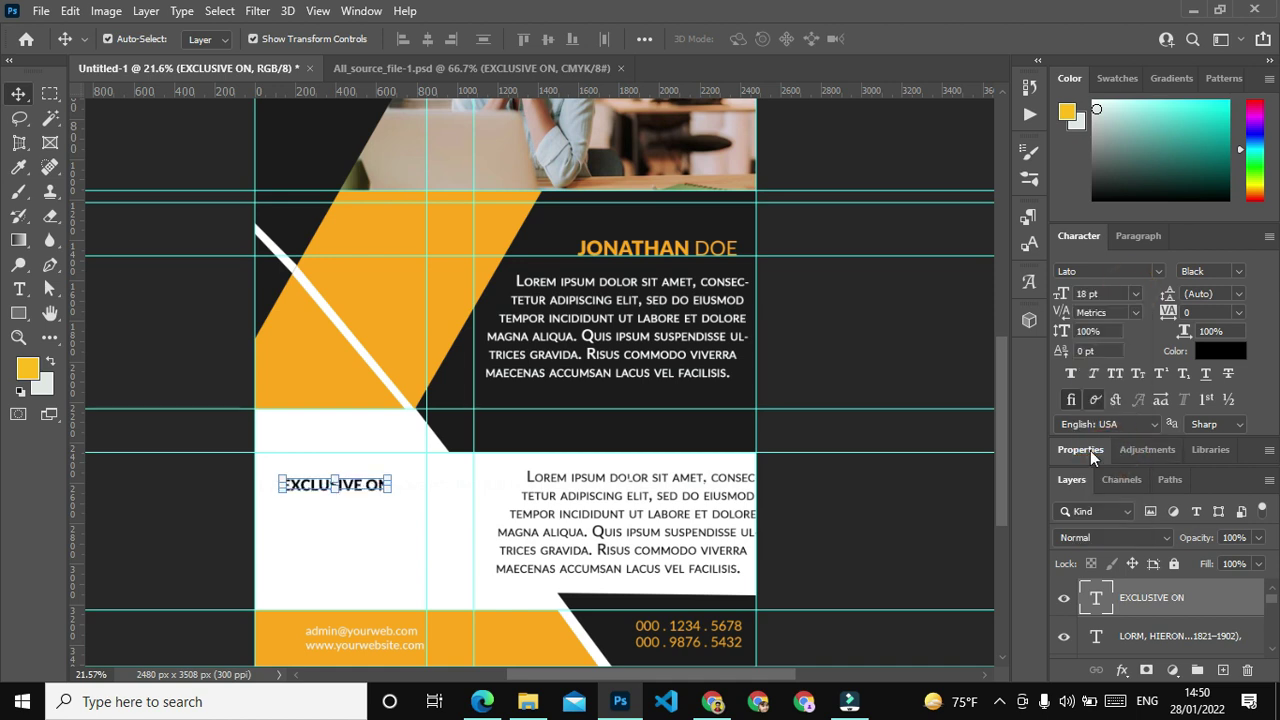
{"action": "left_click_drag", "start_coordinate": [345, 486], "coordinate": [400, 493]}
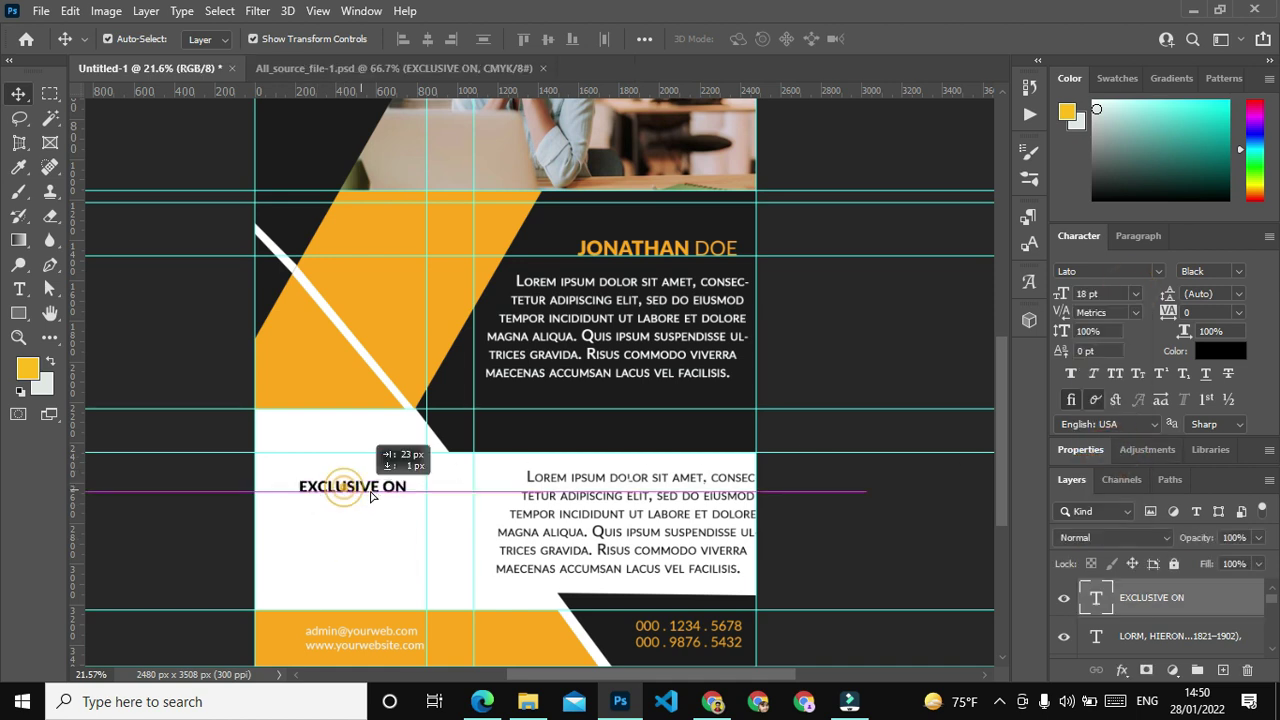
Bring the Graphicriverr text layer from the source file into the flyer.
{"action": "left_click", "coordinate": [490, 67]}
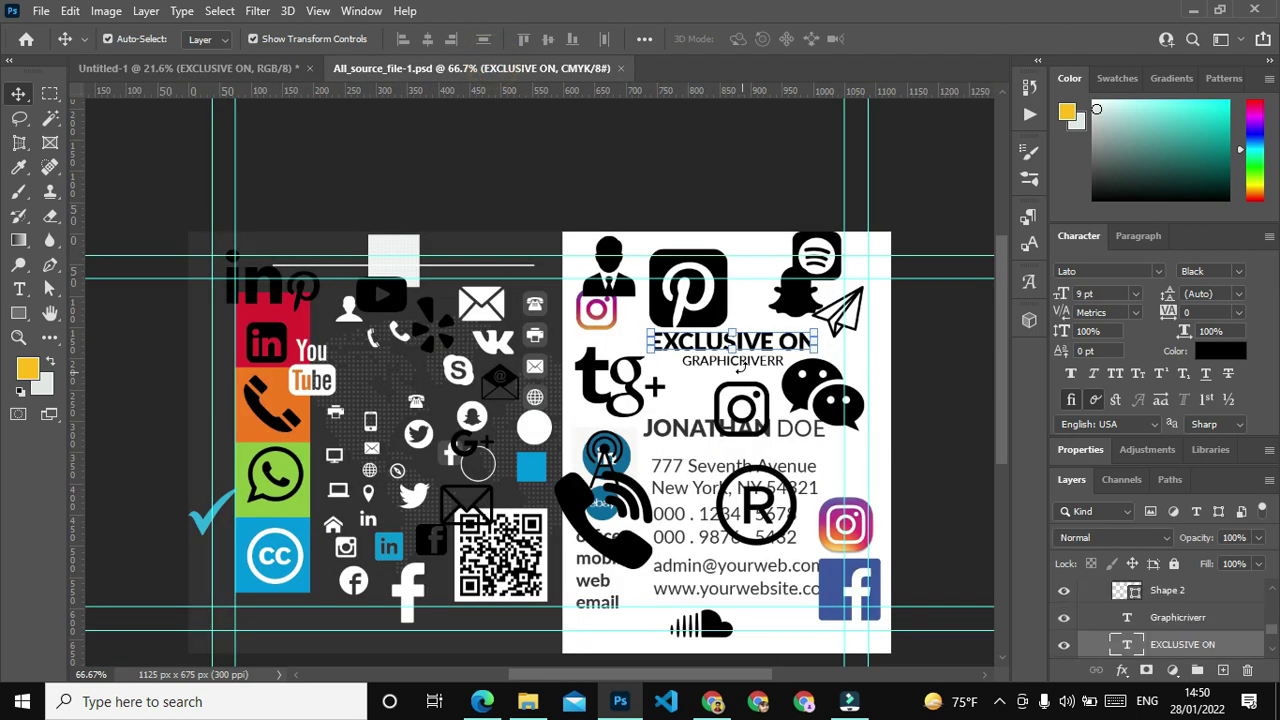
{"action": "left_click", "coordinate": [908, 395]}
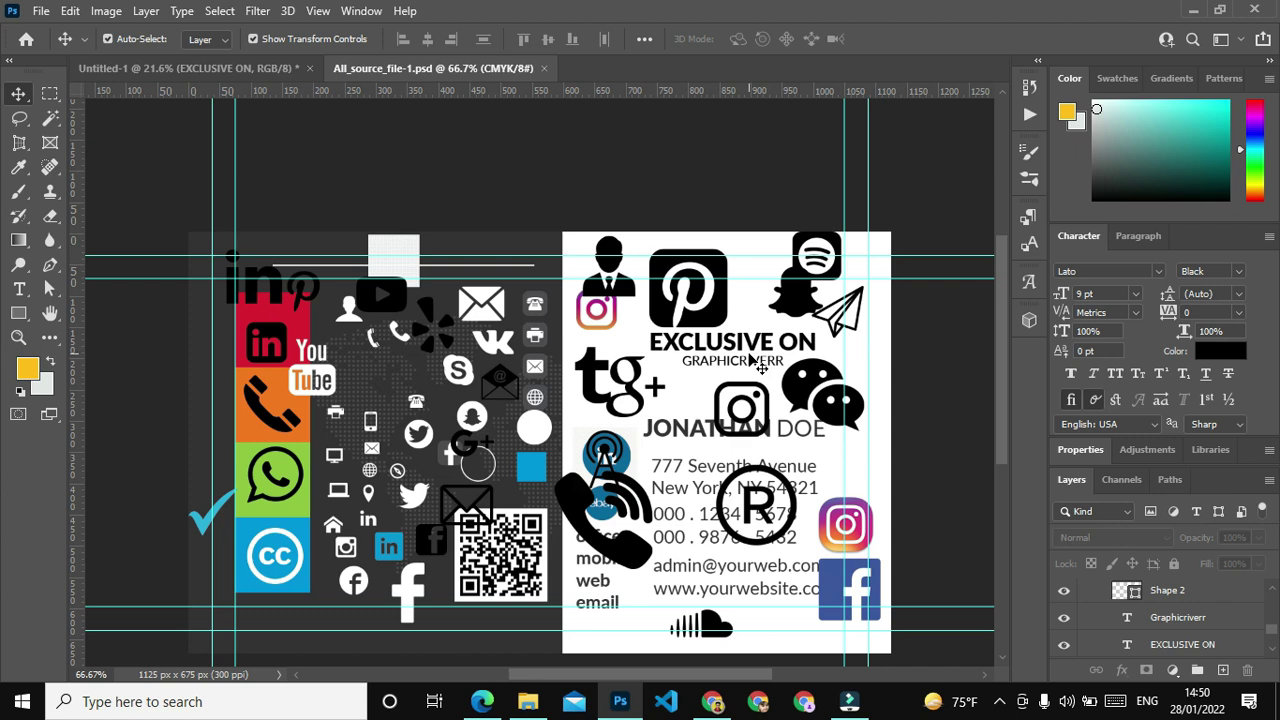
{"action": "left_click_drag", "start_coordinate": [757, 372], "coordinate": [272, 68]}
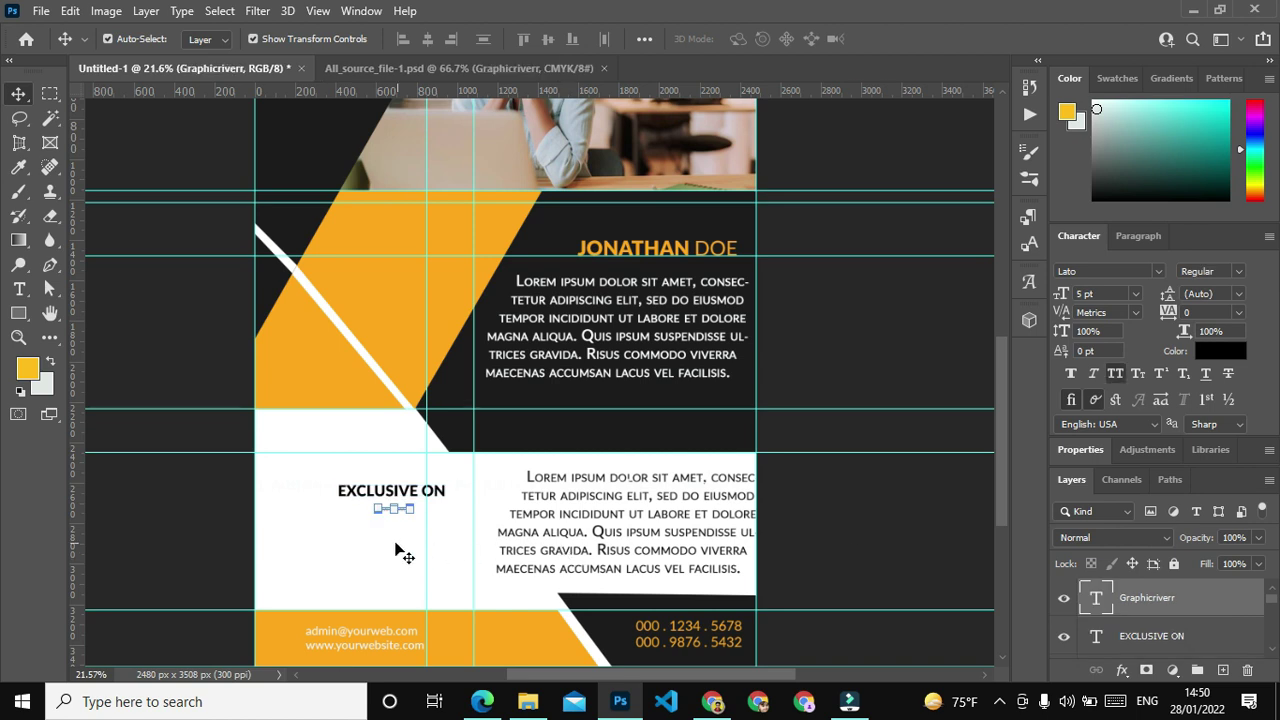
Scale the GRAPHICRIVERR text up to about 306%.
{"action": "left_click_drag", "start_coordinate": [412, 511], "coordinate": [481, 518]}
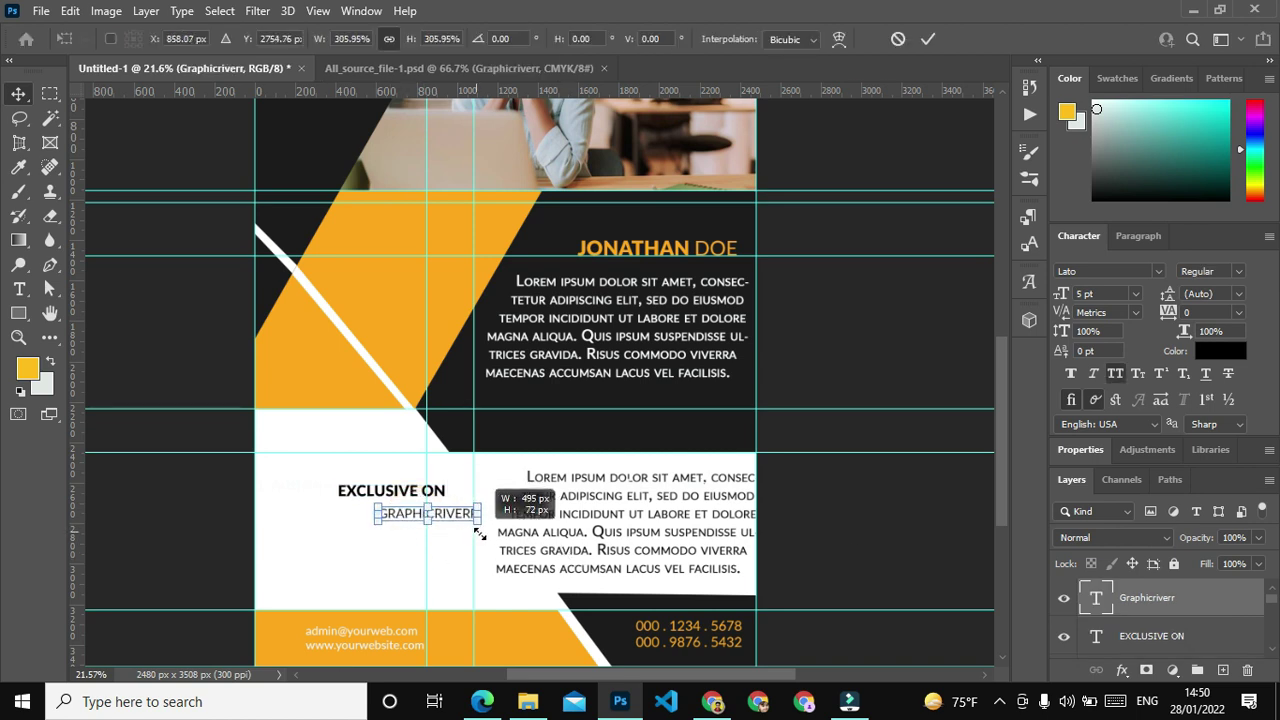
{"action": "left_click", "coordinate": [18, 93]}
{"action": "left_click", "coordinate": [150, 552]}
{"action": "left_click", "coordinate": [375, 545]}
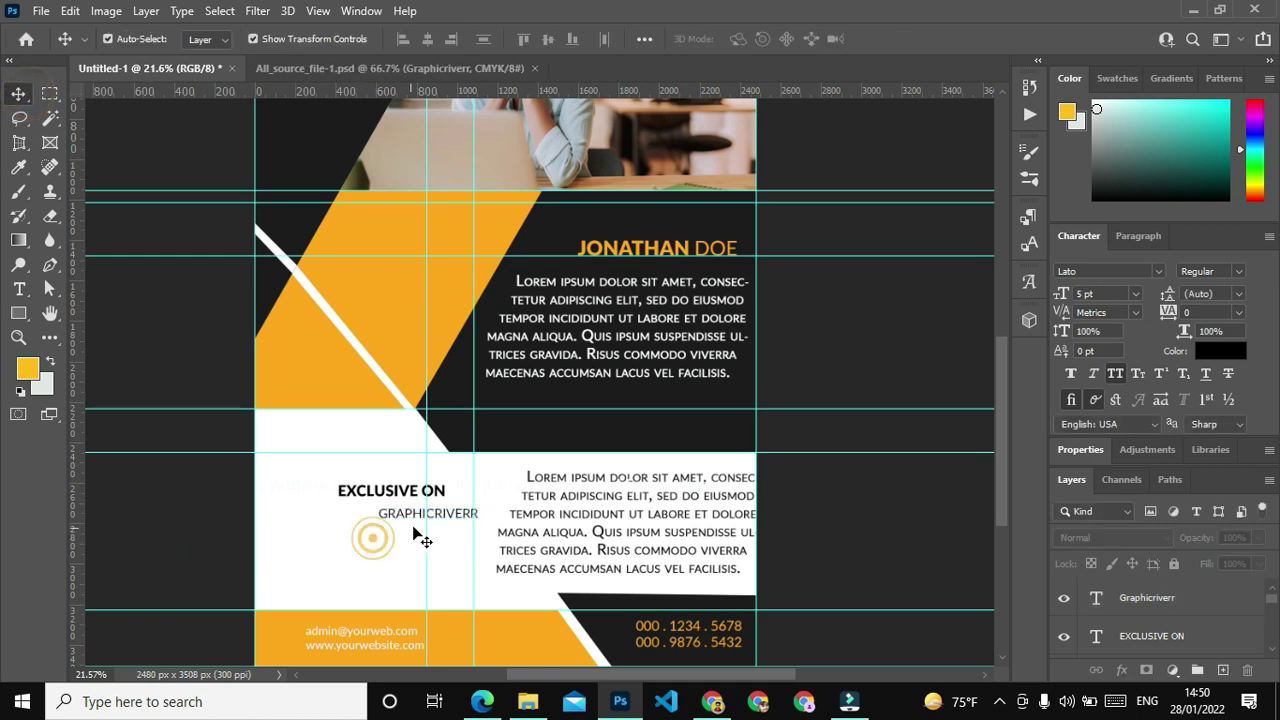
Color EXCLUSIVE ON orange fda71c and move GRAPHICRIVERR directly beneath it.
{"action": "left_click", "coordinate": [365, 500]}
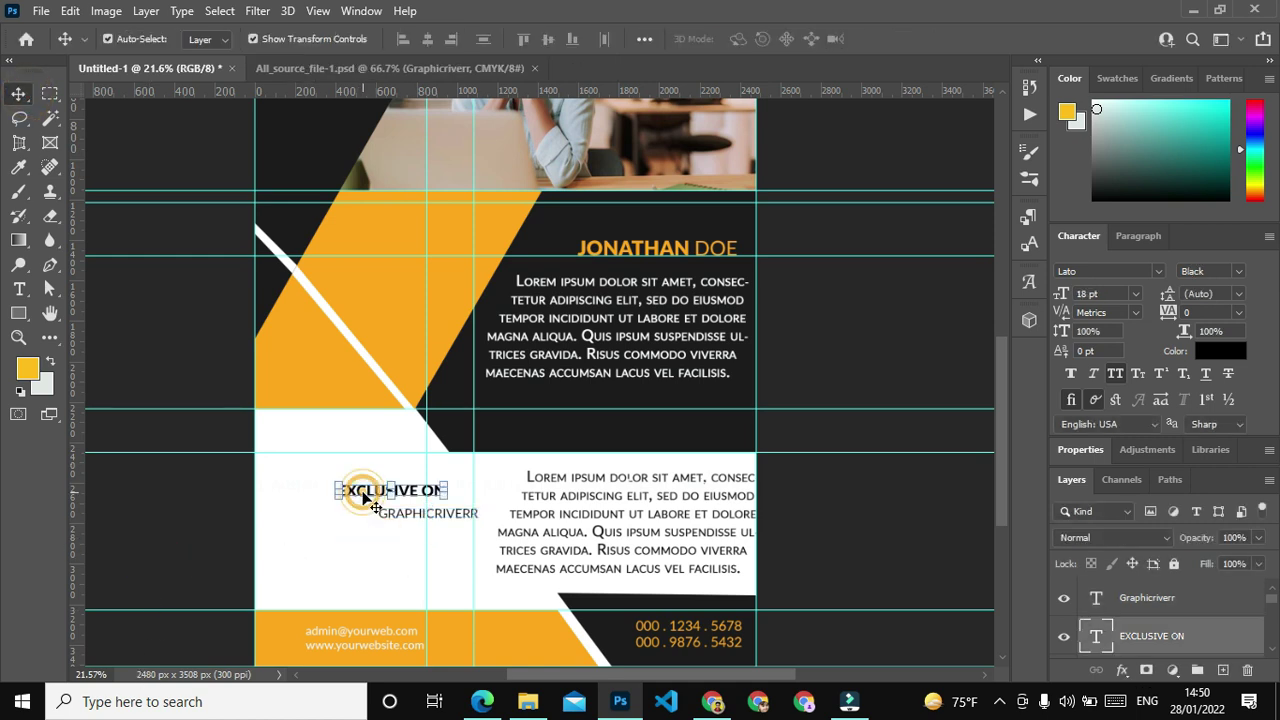
{"action": "left_click", "coordinate": [1229, 352]}
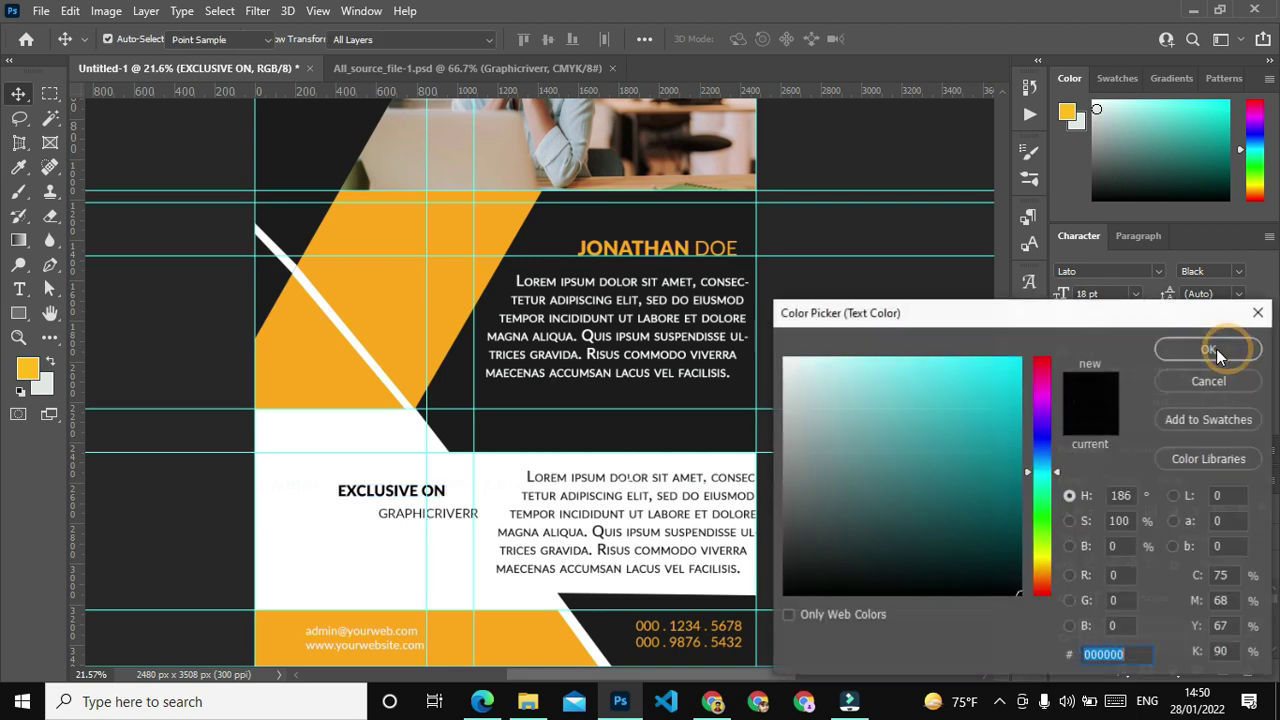
{"action": "left_click", "coordinate": [391, 270]}
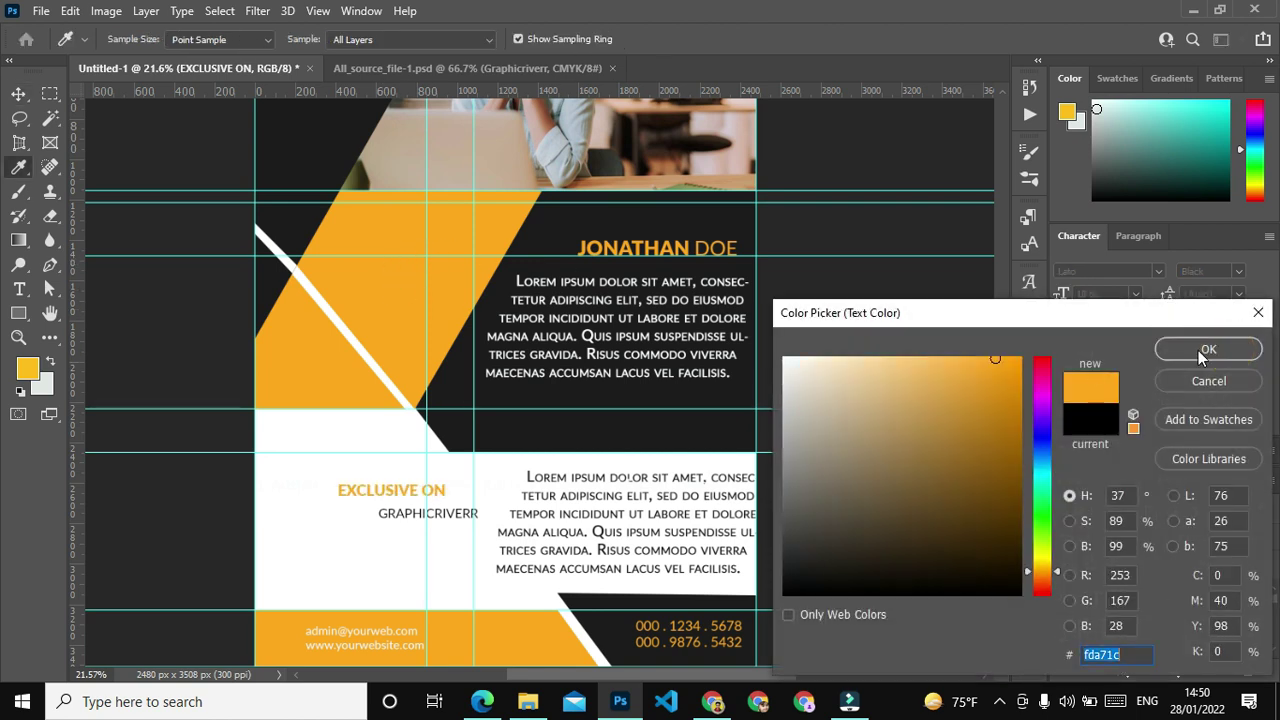
{"action": "left_click", "coordinate": [1203, 349]}
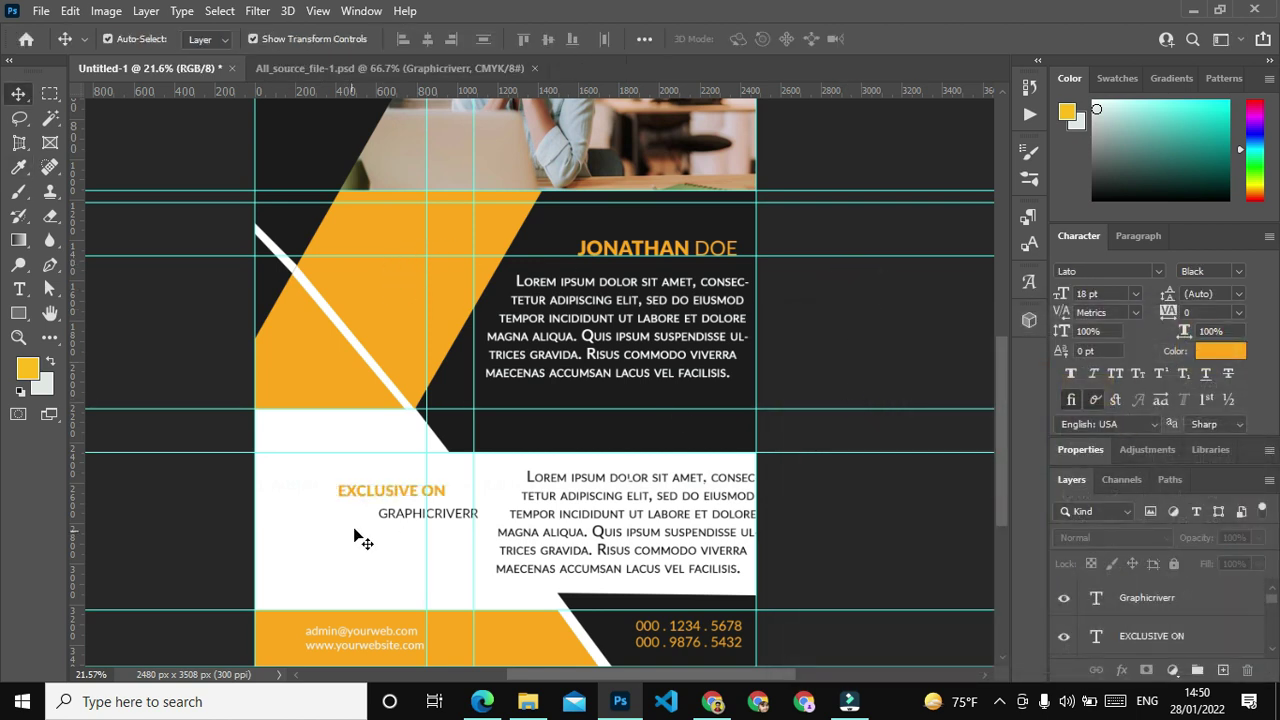
{"action": "left_click_drag", "start_coordinate": [404, 519], "coordinate": [374, 503]}
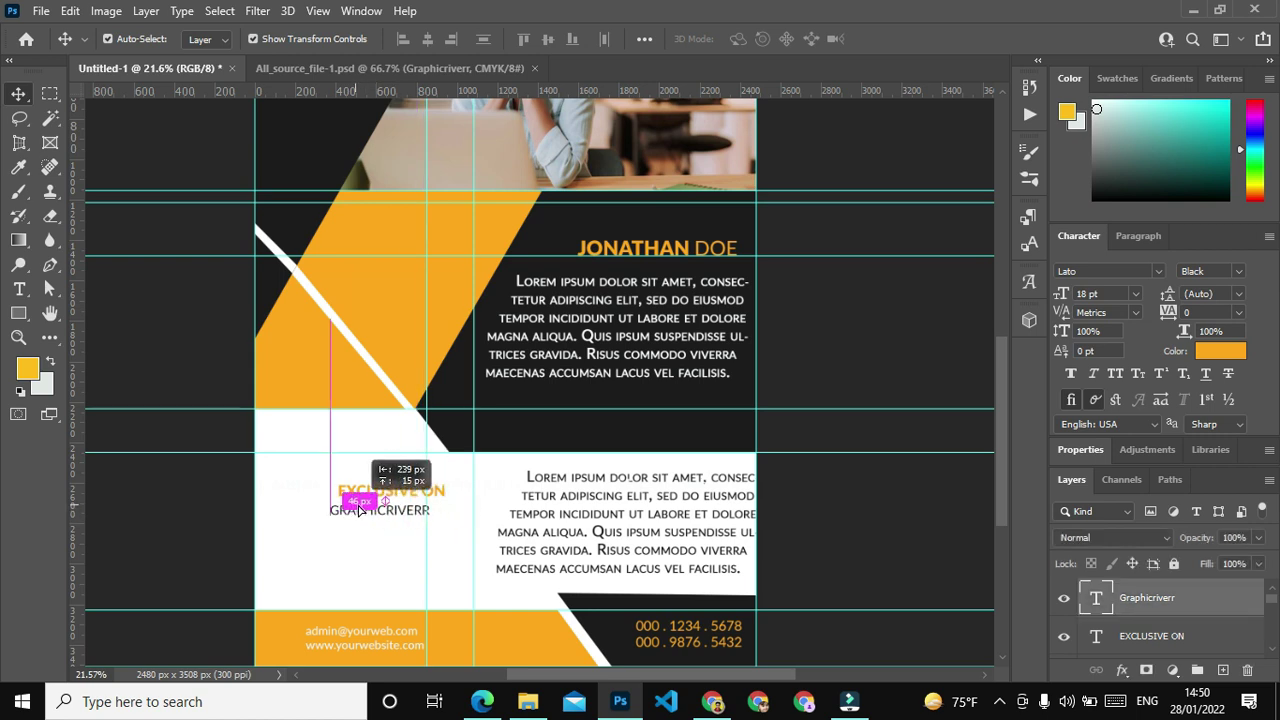
{"action": "left_click", "coordinate": [294, 543]}
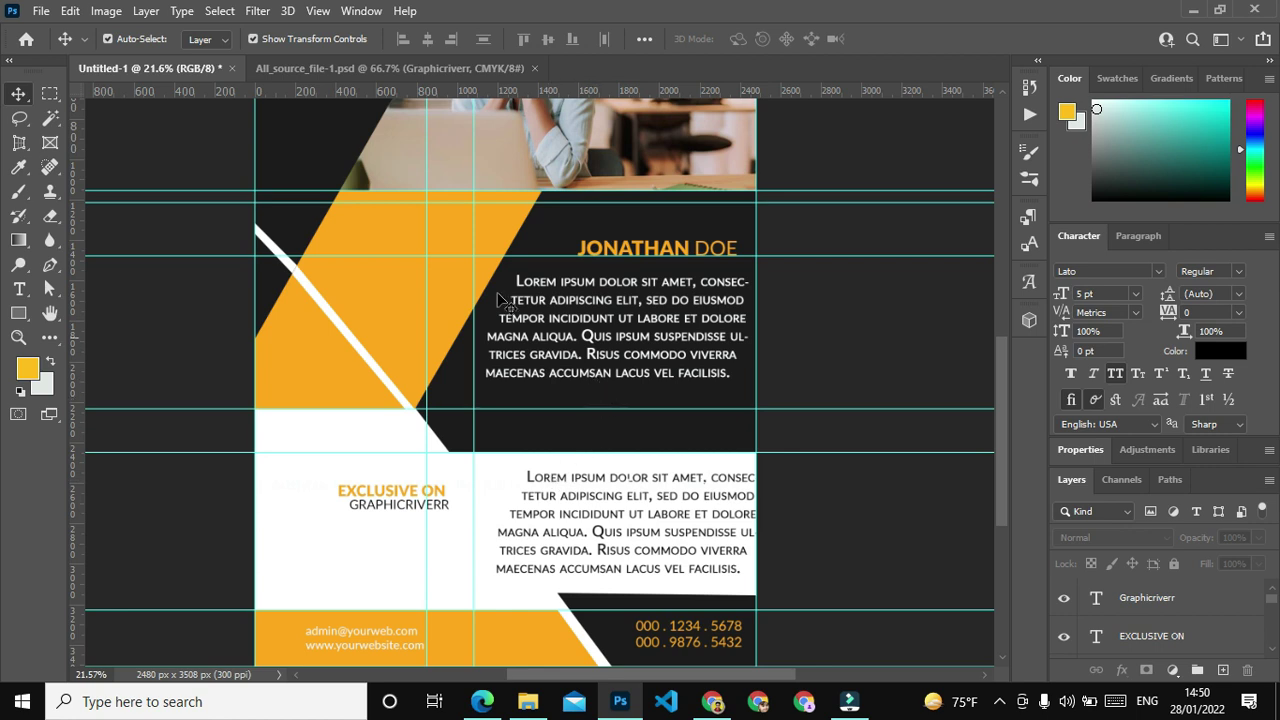
{"action": "scroll", "coordinate": [421, 305], "scroll_direction": "up", "scroll_amount": 1}
{"action": "scroll", "coordinate": [421, 305], "scroll_direction": "up", "scroll_amount": 2}
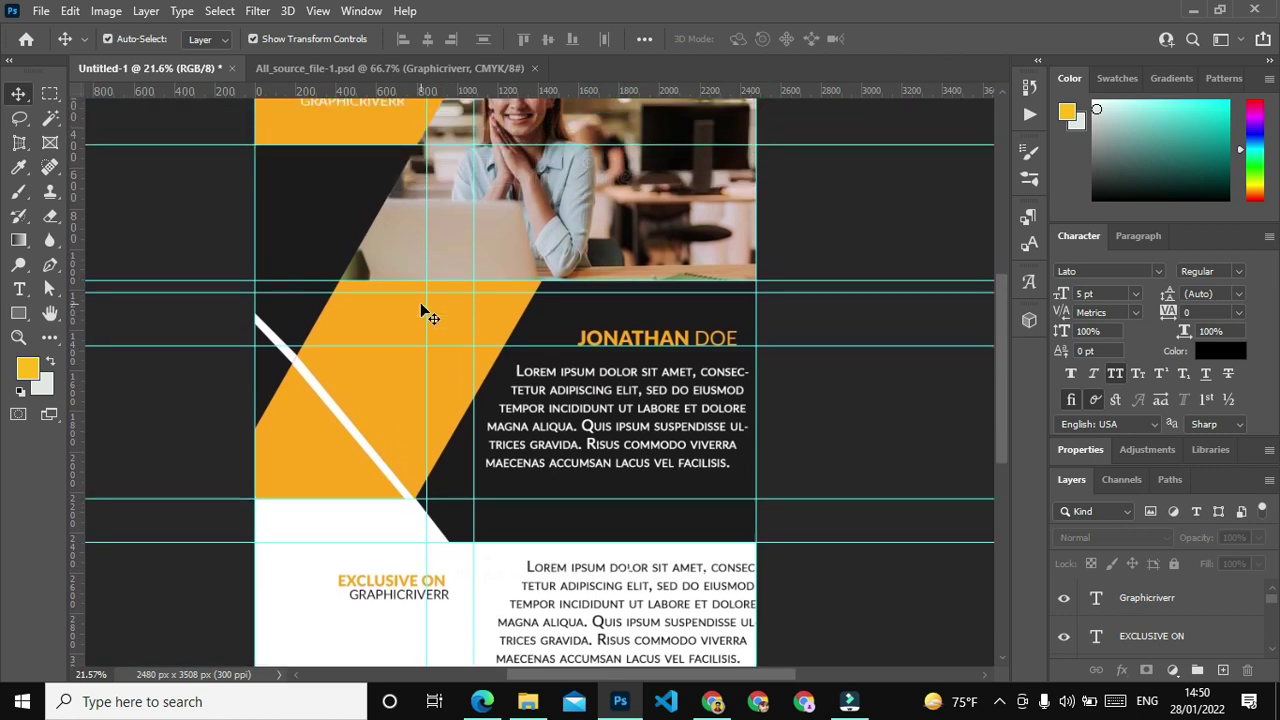
{"action": "scroll", "coordinate": [421, 305], "scroll_direction": "up", "scroll_amount": 2}
{"action": "scroll", "coordinate": [421, 305], "scroll_direction": "up", "scroll_amount": 1}
{"action": "scroll", "coordinate": [427, 310], "scroll_direction": "down", "scroll_amount": 1}
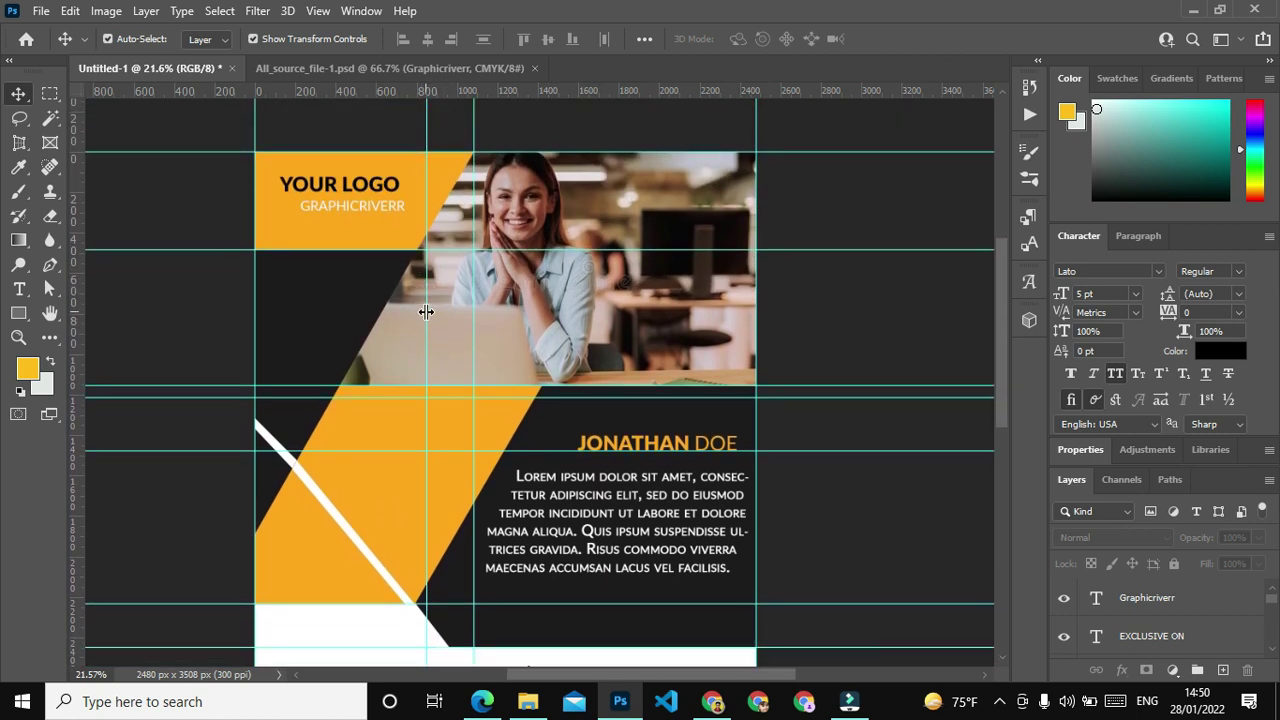
{"action": "scroll", "coordinate": [427, 337], "scroll_direction": "down", "scroll_amount": 2}
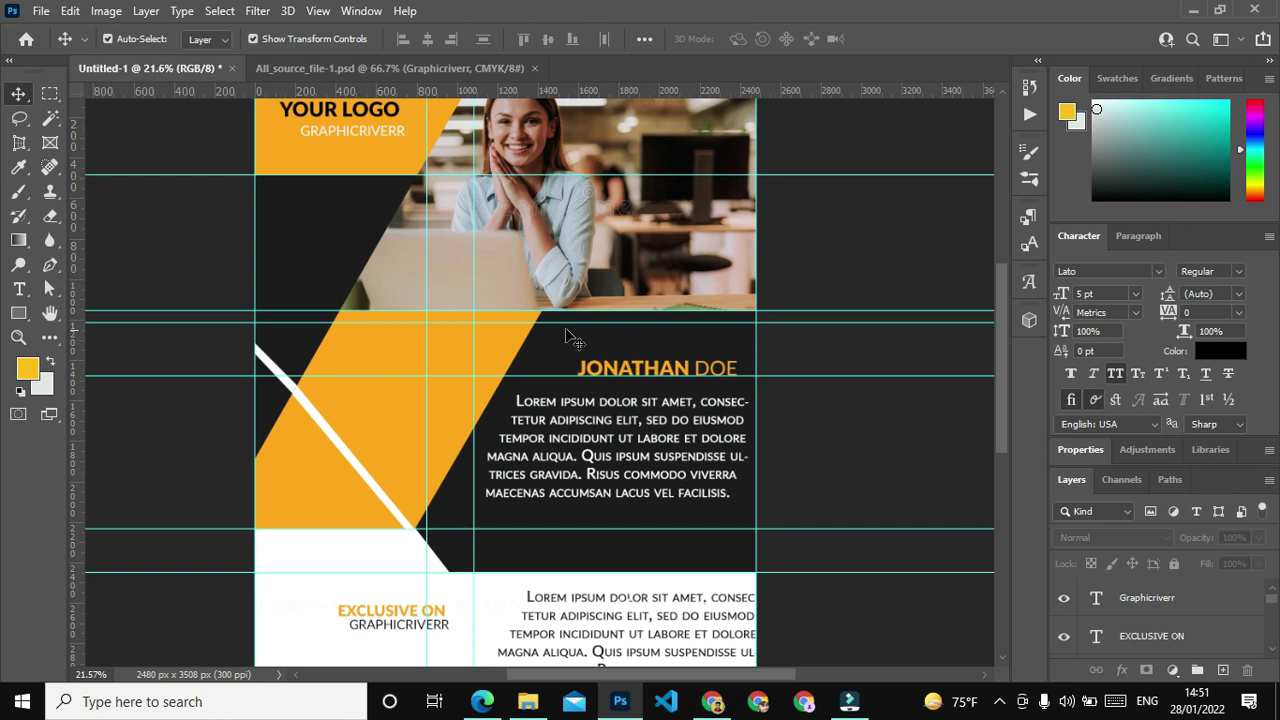
{"action": "scroll", "coordinate": [467, 309], "scroll_direction": "up", "scroll_amount": 1}
{"action": "scroll", "coordinate": [467, 309], "scroll_direction": "up", "scroll_amount": 1}
{"action": "scroll", "coordinate": [476, 322], "scroll_direction": "down", "scroll_amount": 2}
{"action": "scroll", "coordinate": [486, 337], "scroll_direction": "down", "scroll_amount": 1}
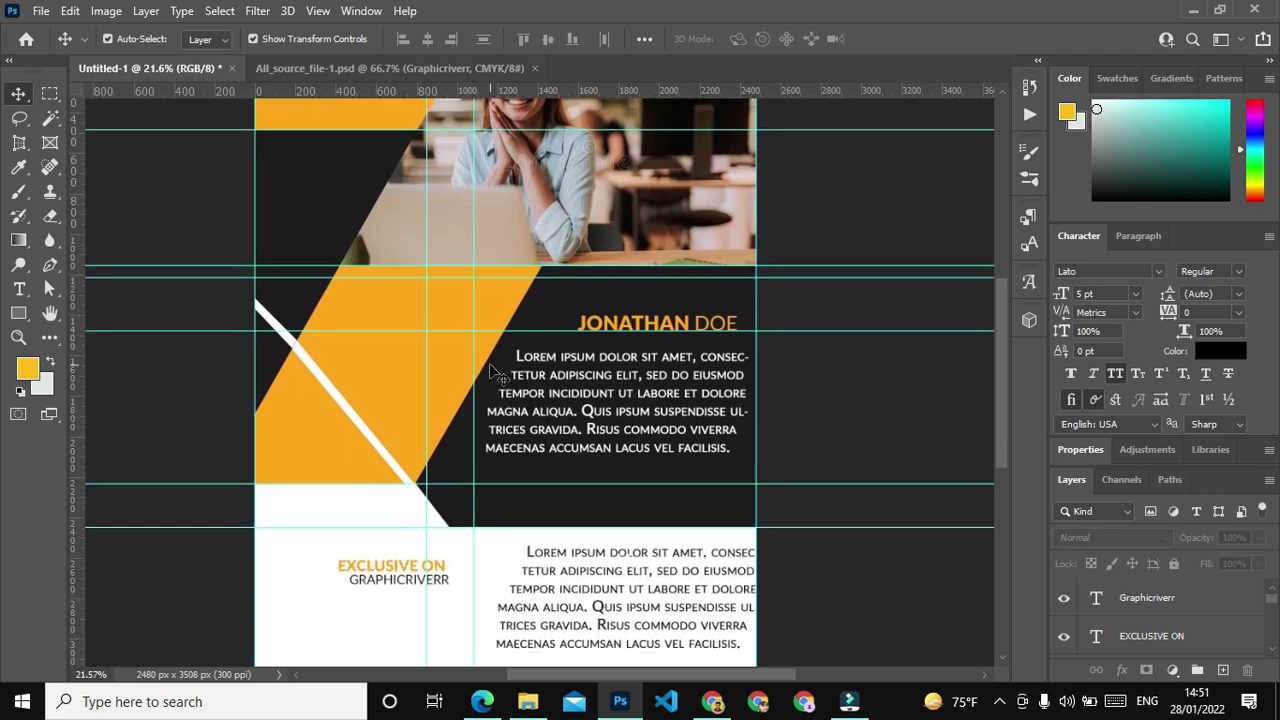
{"action": "scroll", "coordinate": [497, 371], "scroll_direction": "down", "scroll_amount": 1}
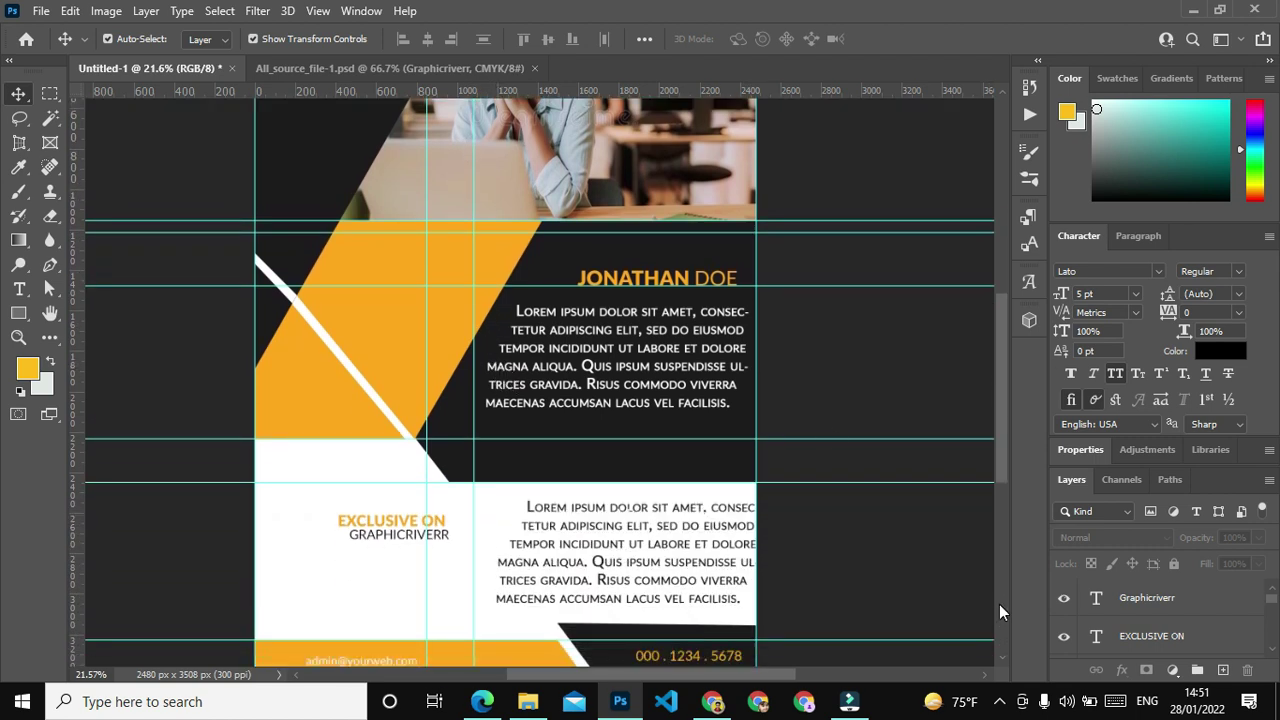